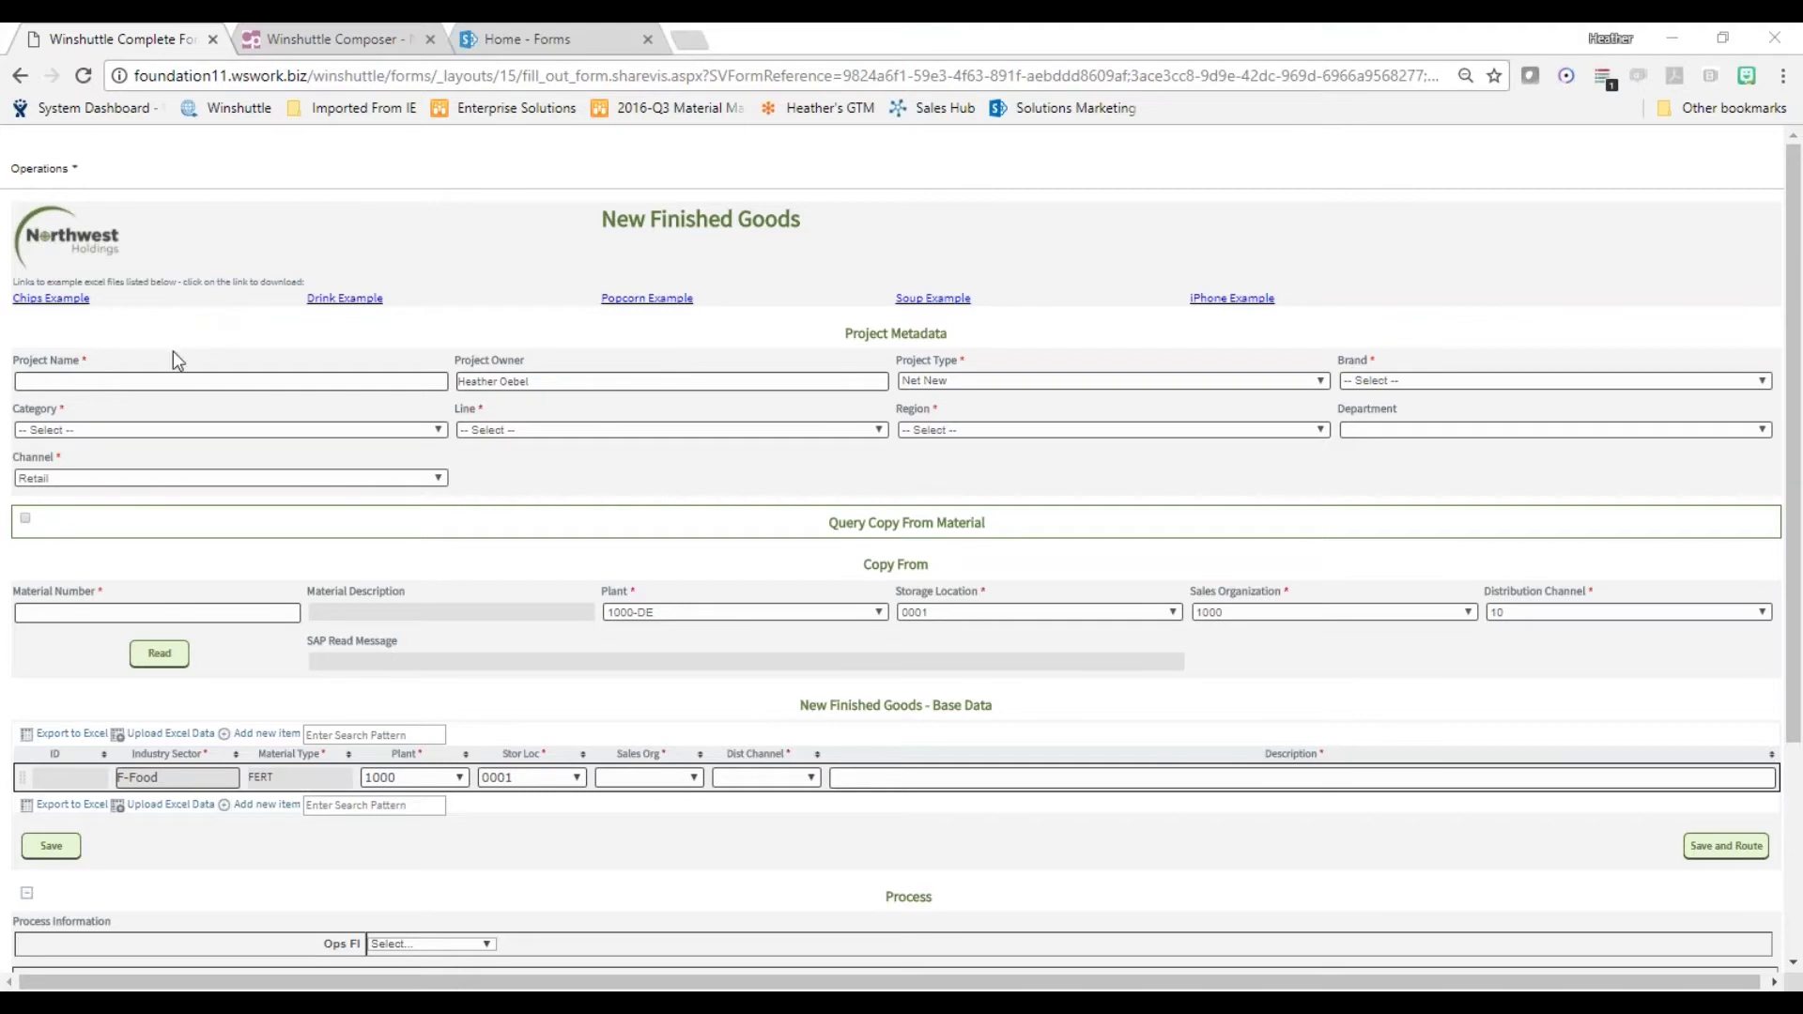
Name the project iPhone 9 Webinar, with project type Net New and brand Brand2.
{"action": "left_click", "coordinate": [100, 391]}
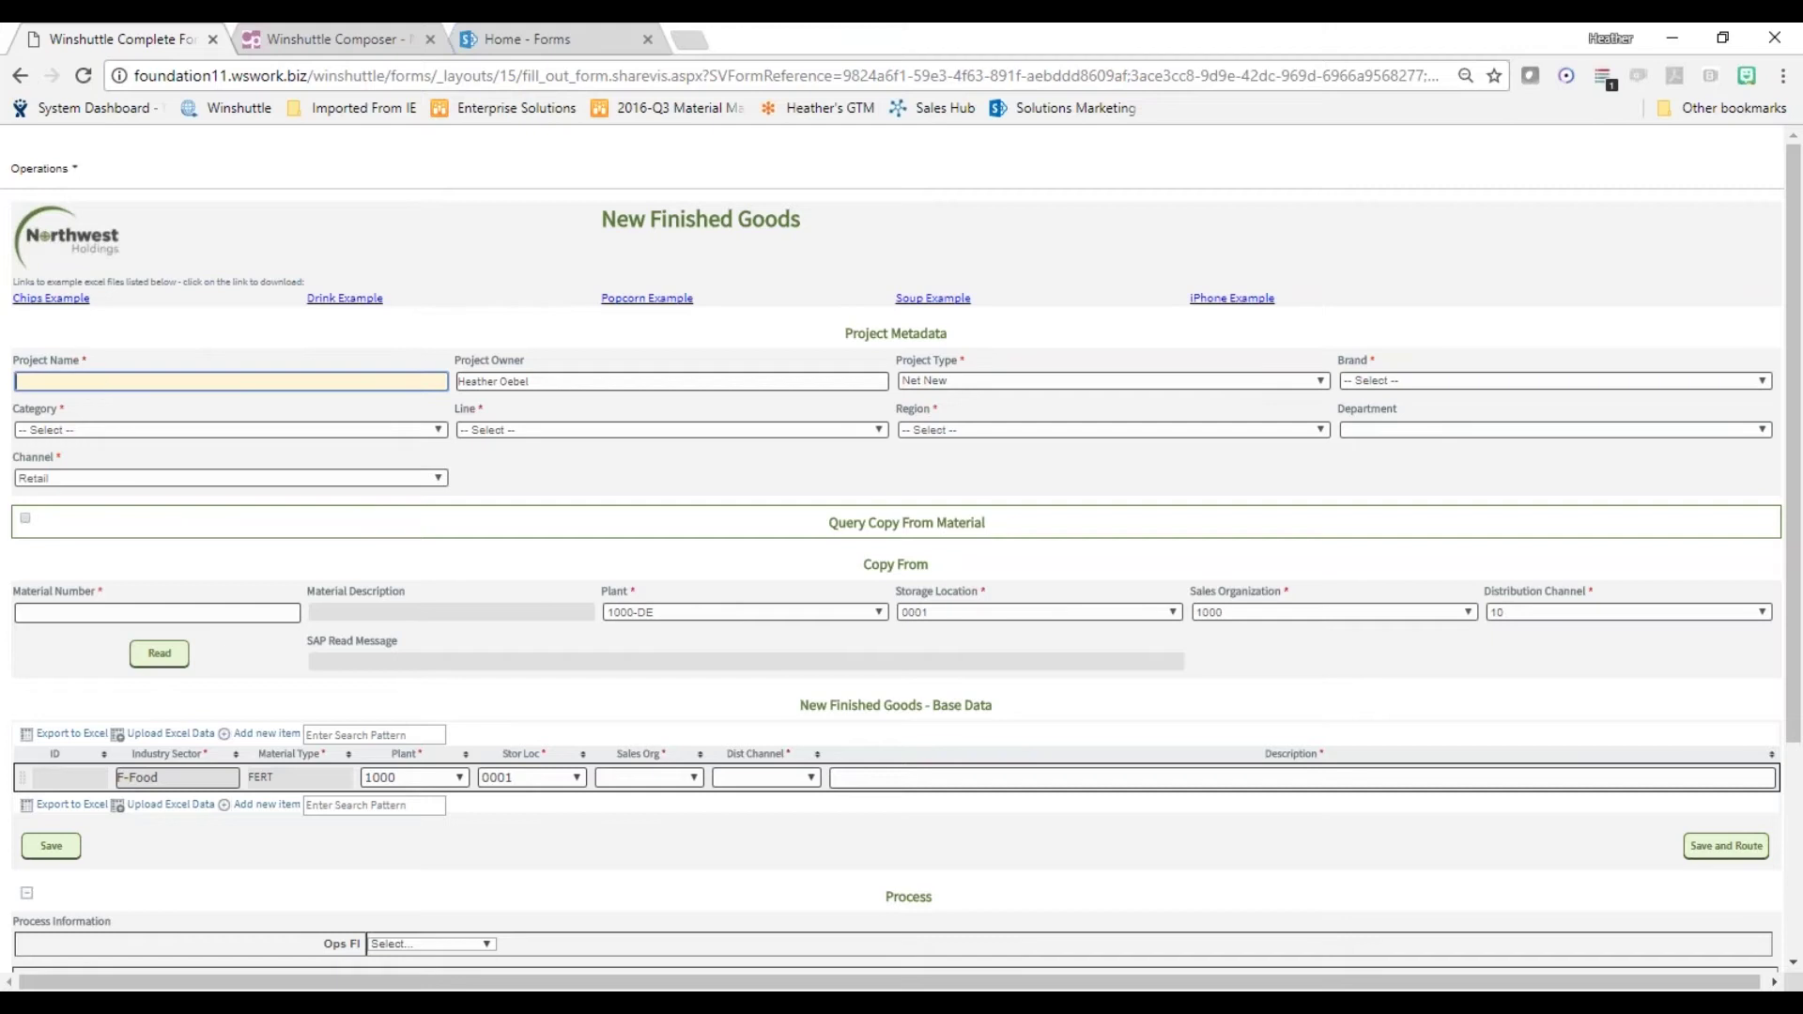
{"action": "type", "text": "iPhone 9 Webinar"}
{"action": "left_click", "coordinate": [998, 387]}
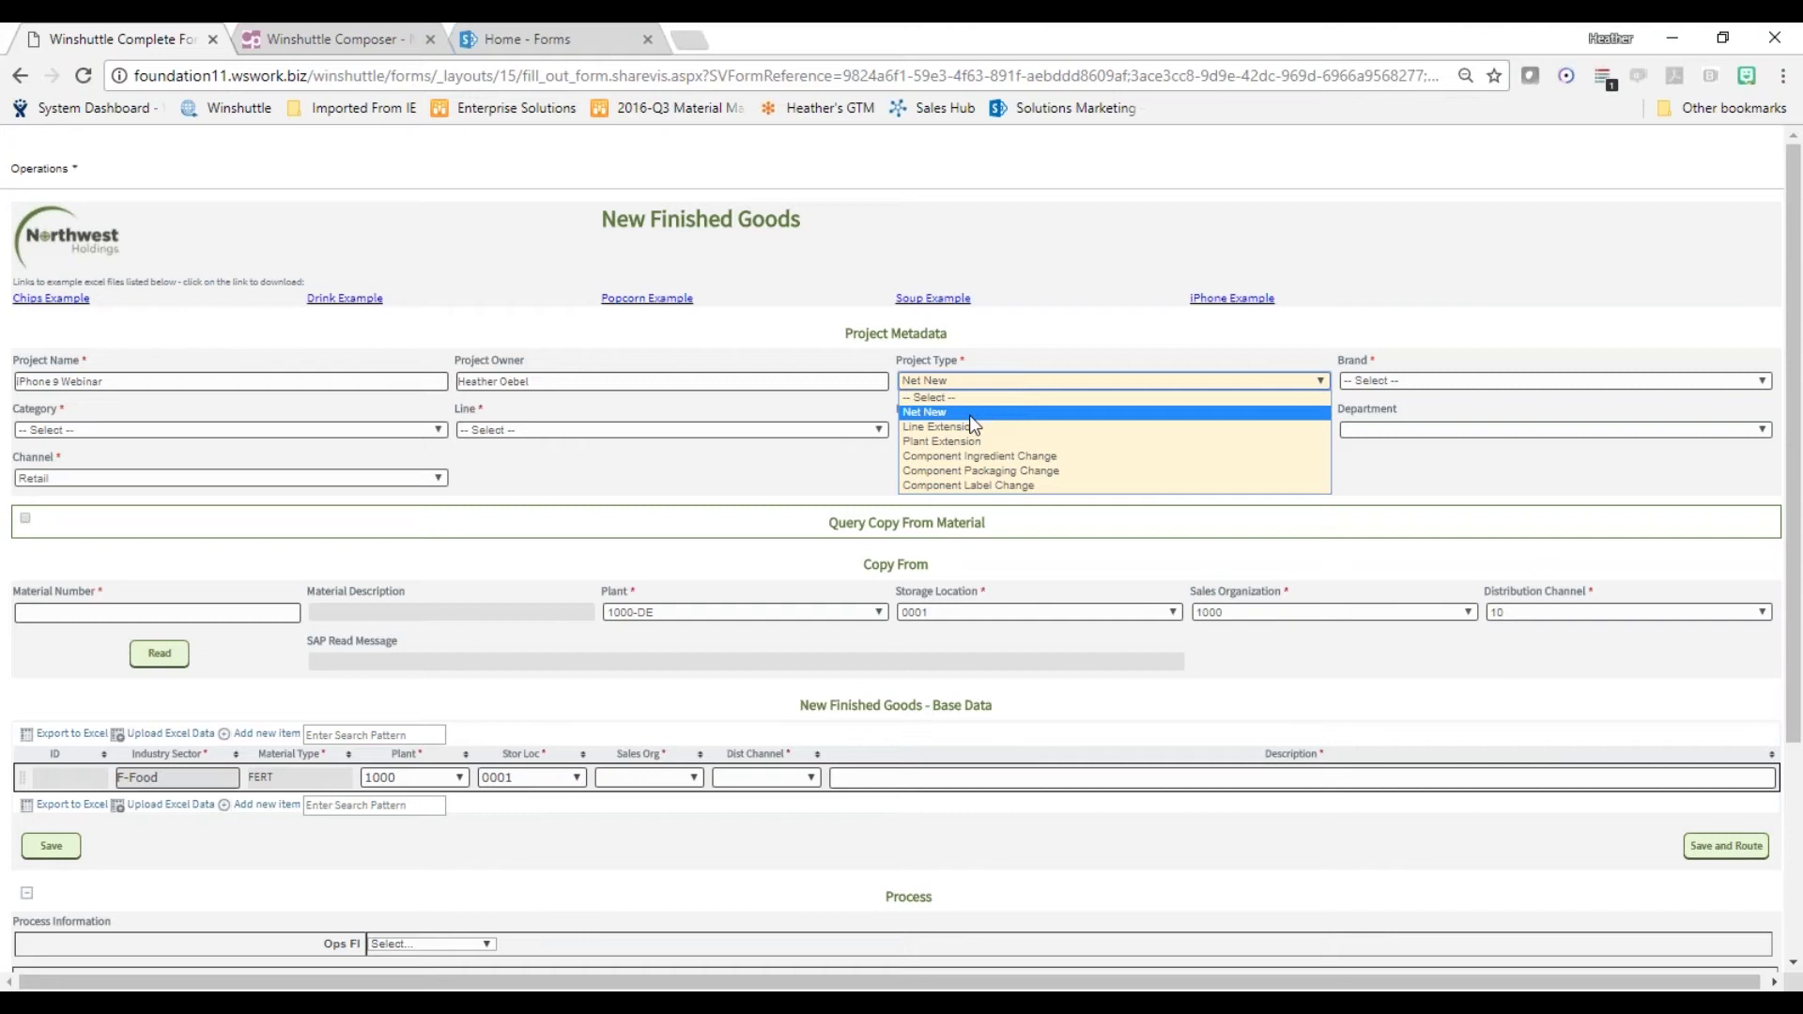
{"action": "left_click", "coordinate": [969, 415]}
{"action": "left_click", "coordinate": [1373, 386]}
{"action": "left_click", "coordinate": [1379, 429]}
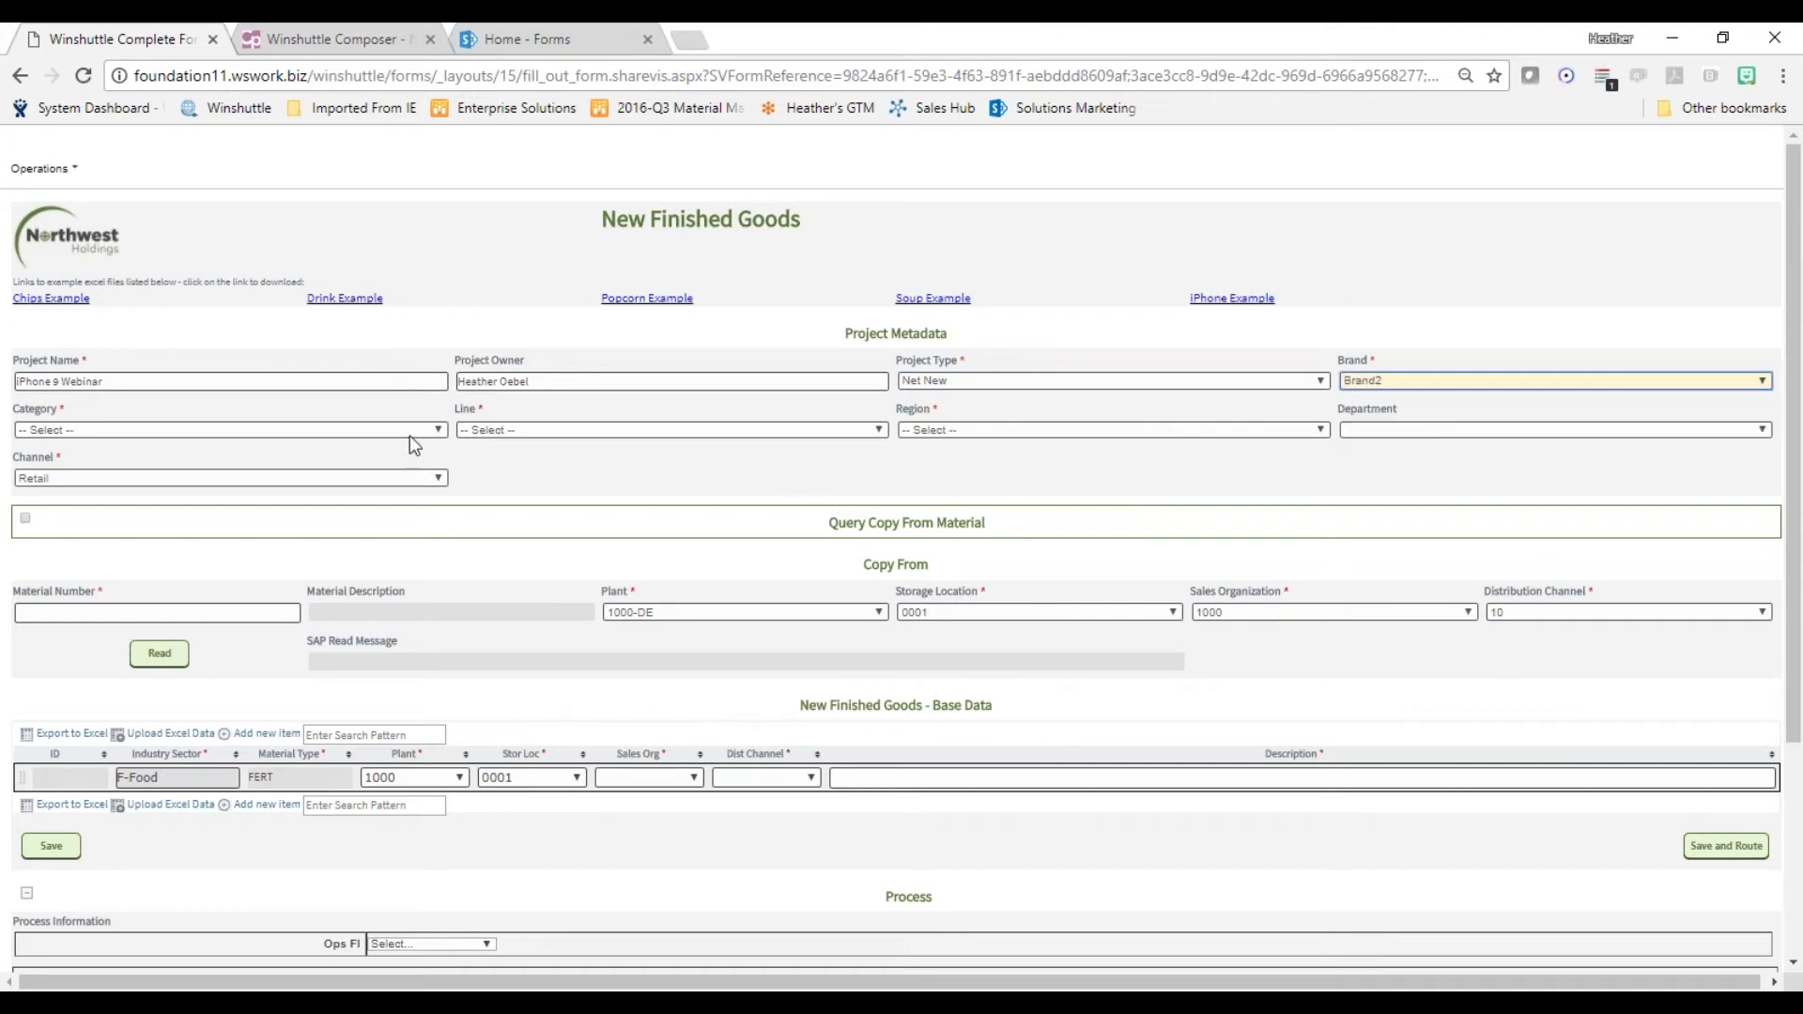
Classify the project under category Gadgets, line Line3 and channel Retail.
{"action": "left_click", "coordinate": [335, 430]}
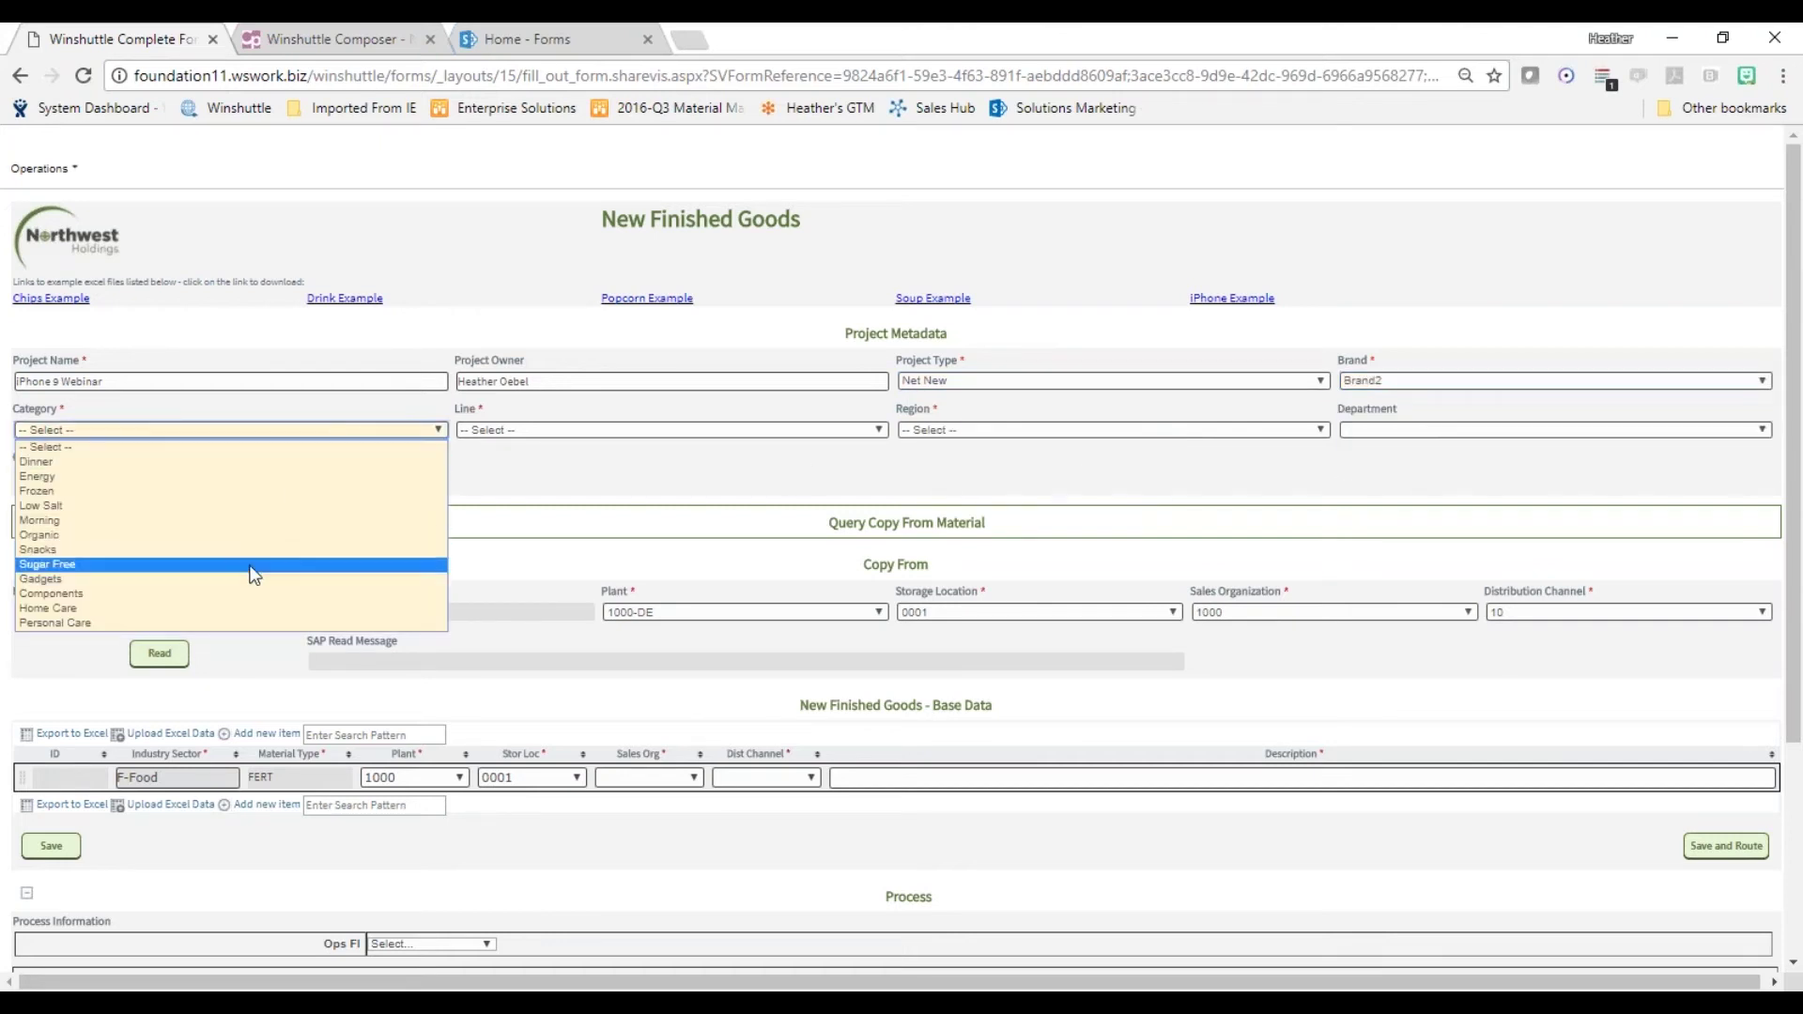
{"action": "left_click", "coordinate": [242, 584]}
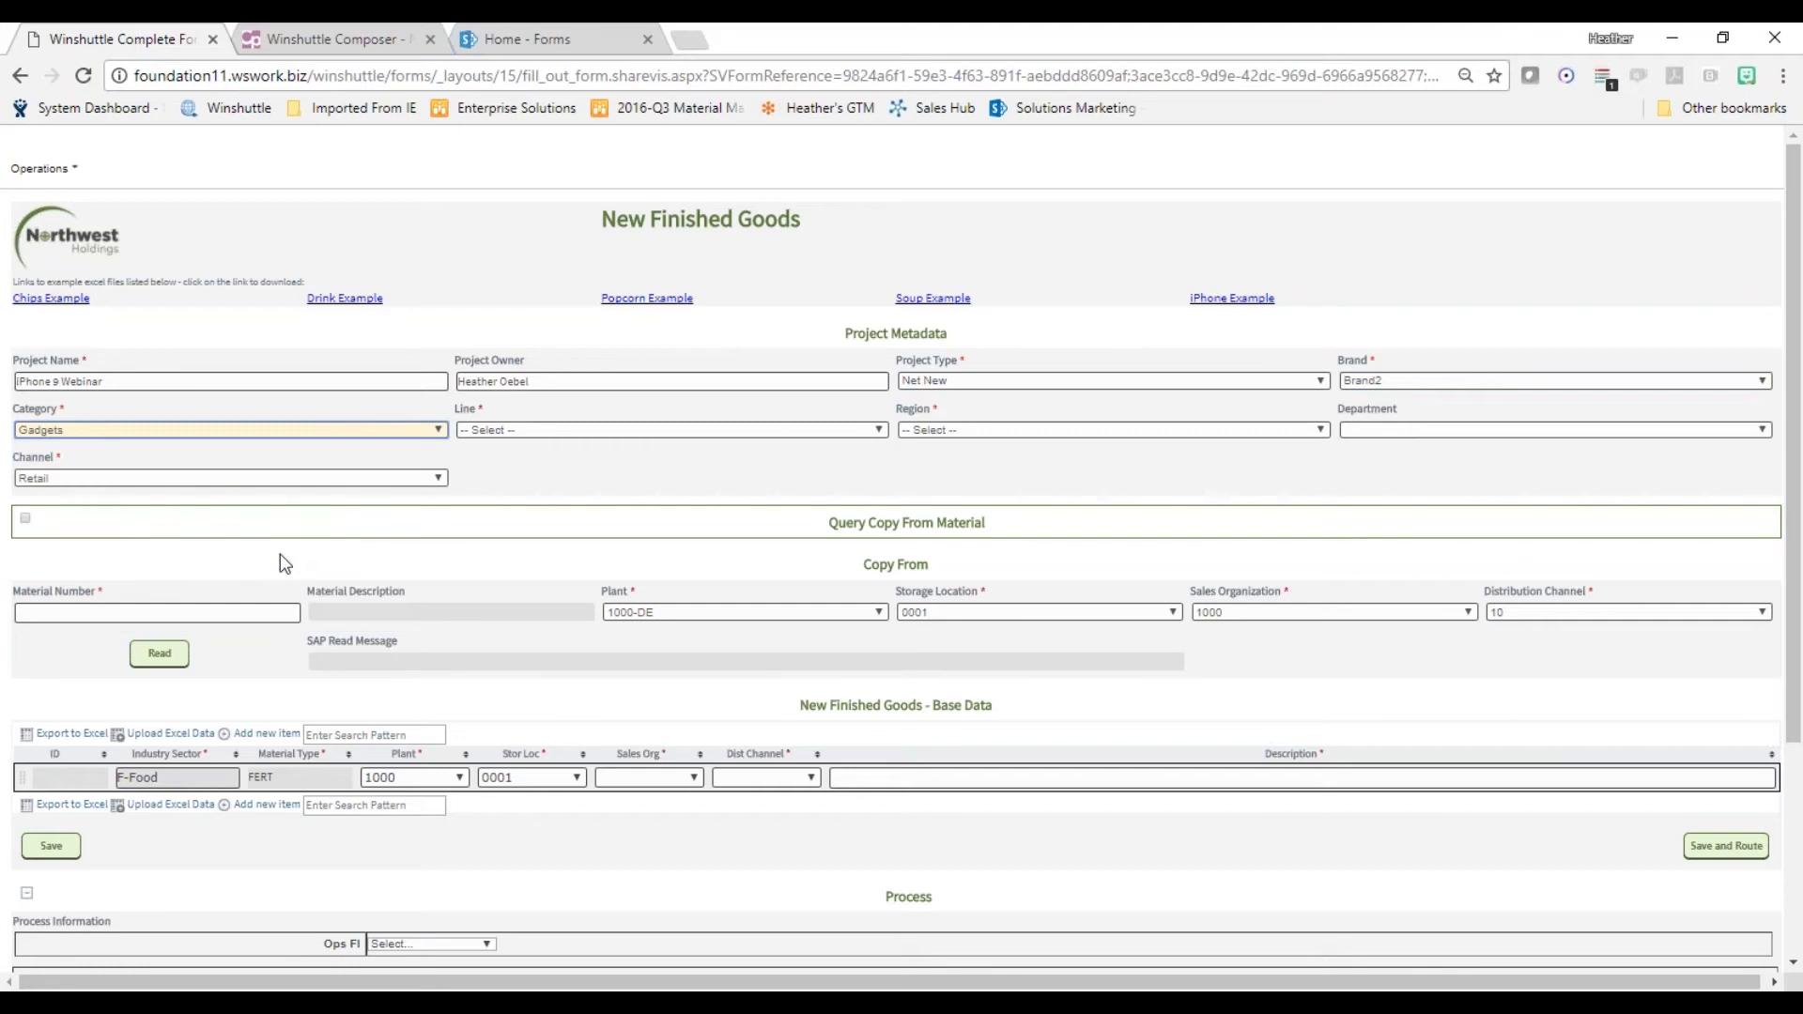
{"action": "left_click", "coordinate": [567, 432]}
{"action": "left_click", "coordinate": [534, 495]}
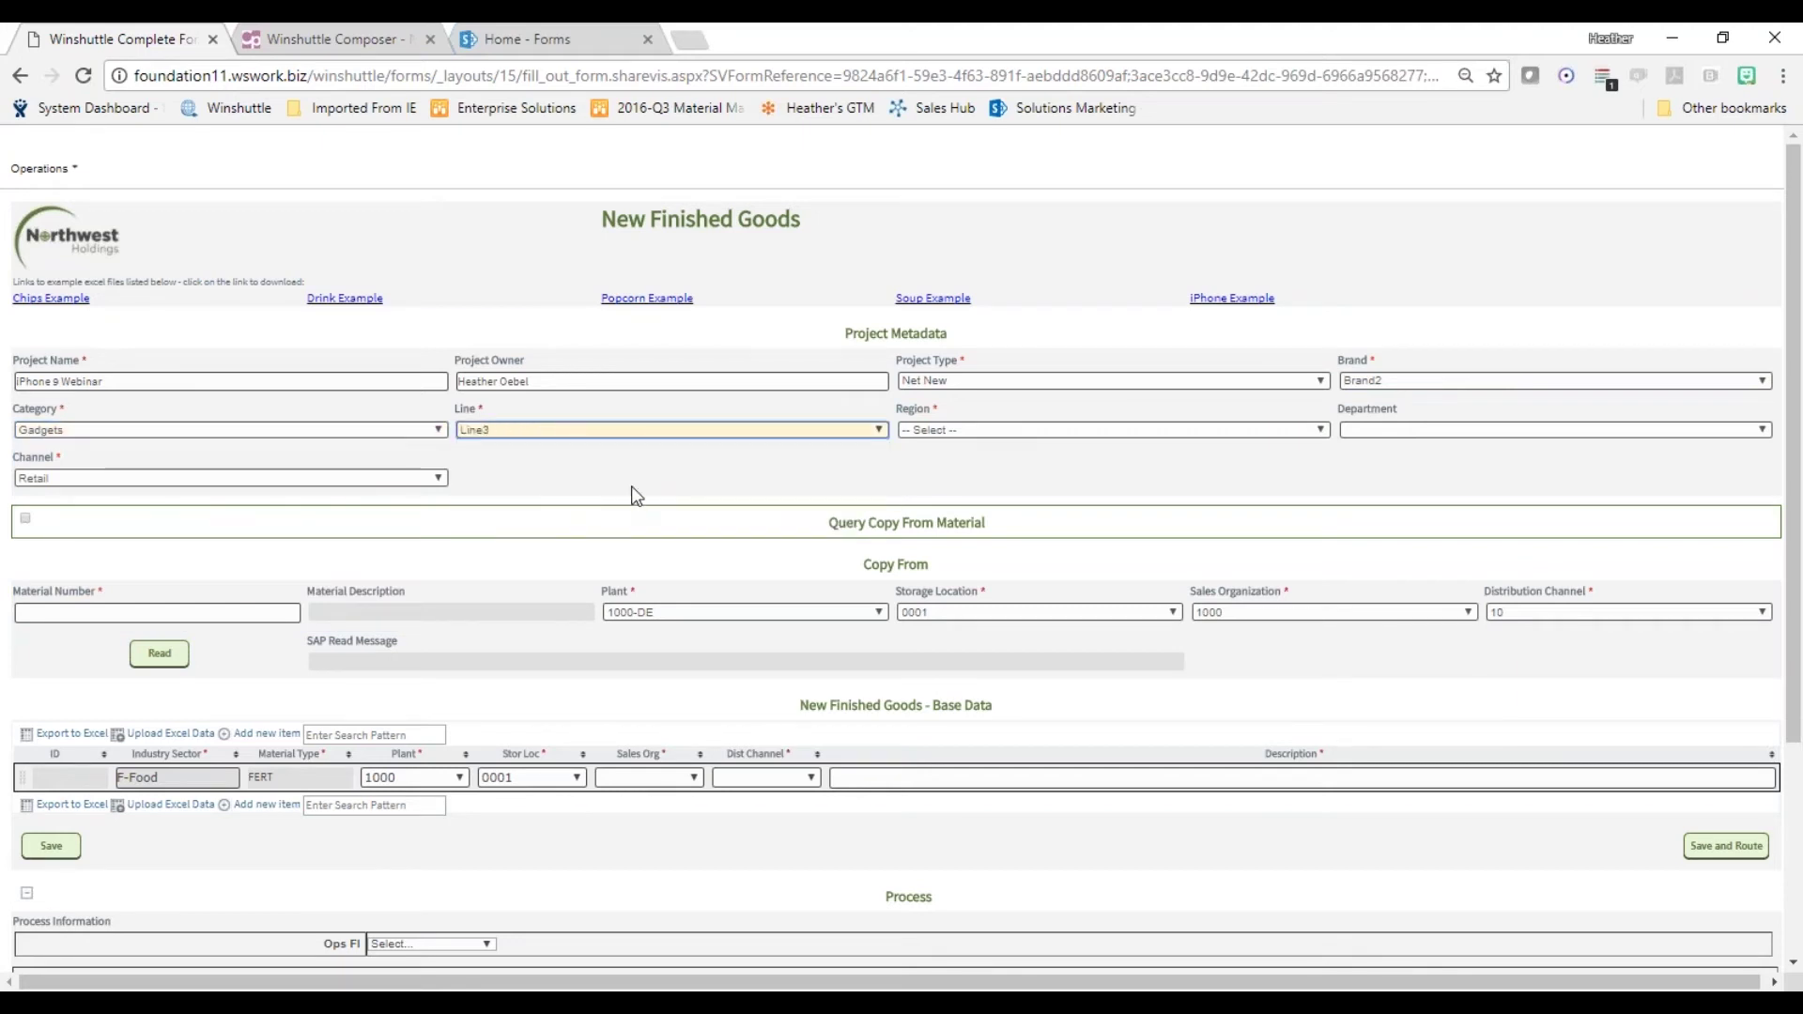
{"action": "scroll", "coordinate": [631, 495], "scroll_direction": "down", "scroll_amount": 1}
{"action": "left_click", "coordinate": [188, 365]}
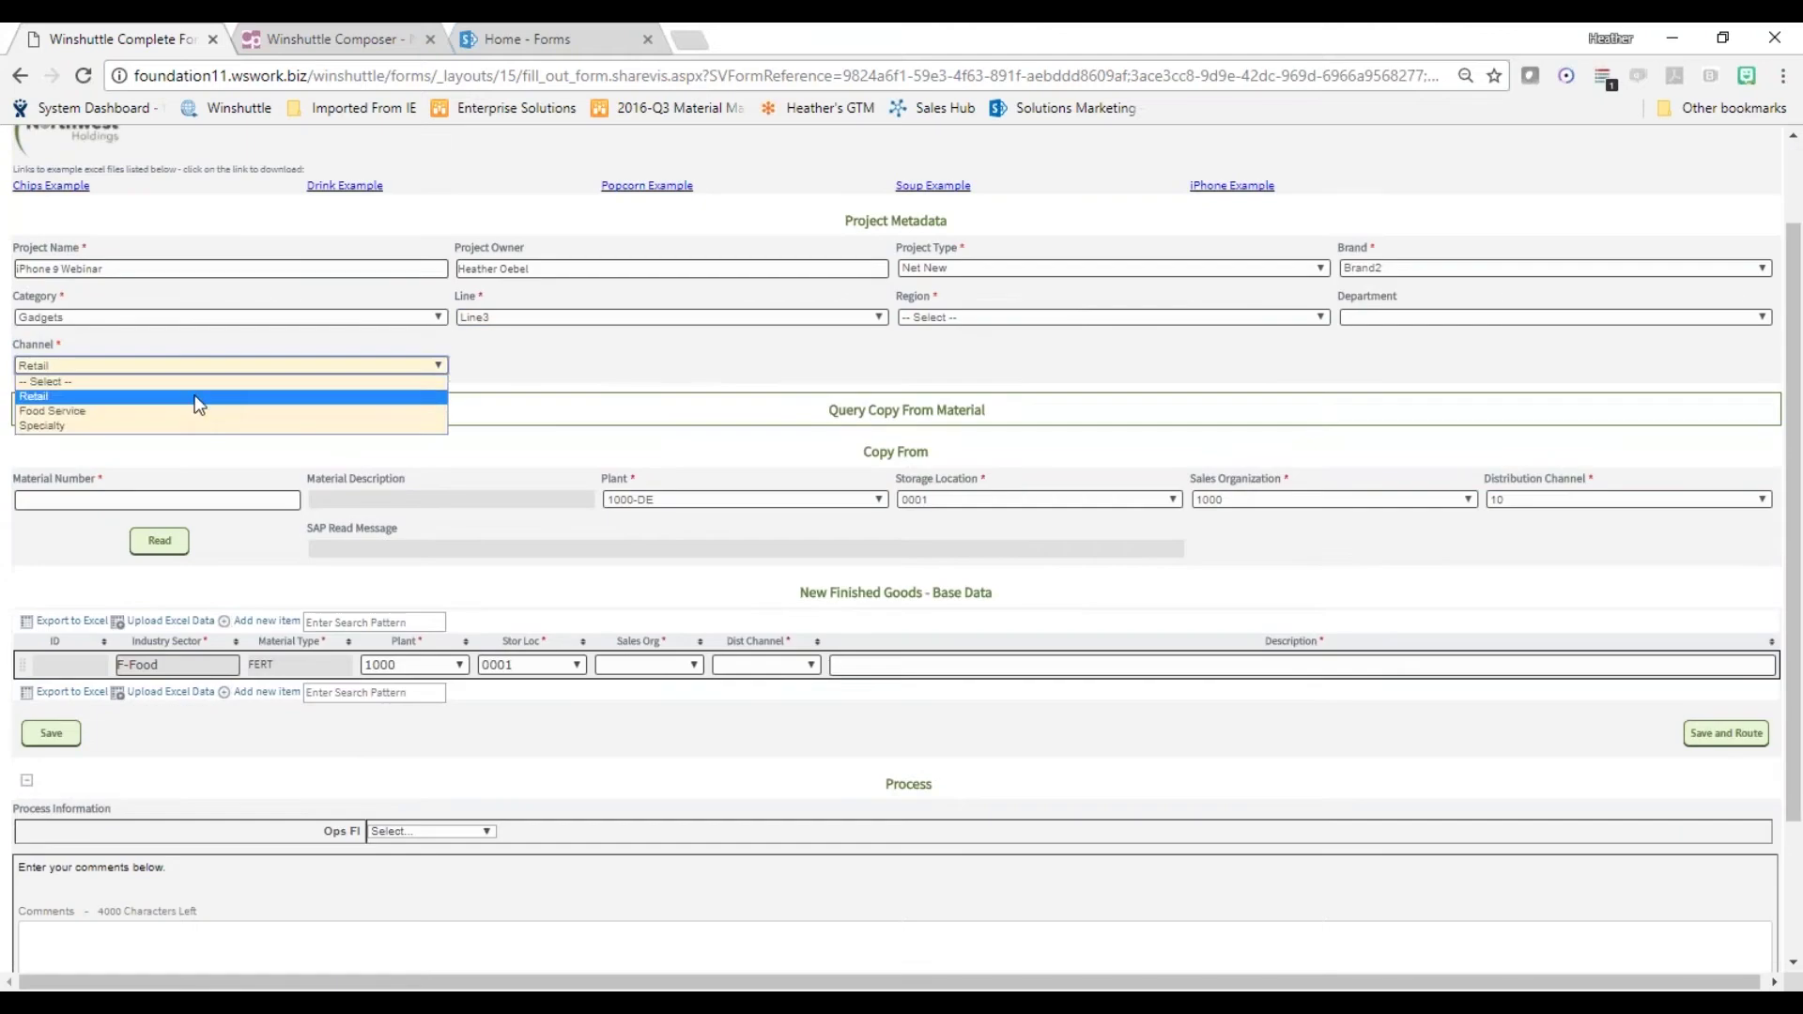
{"action": "left_click", "coordinate": [196, 404]}
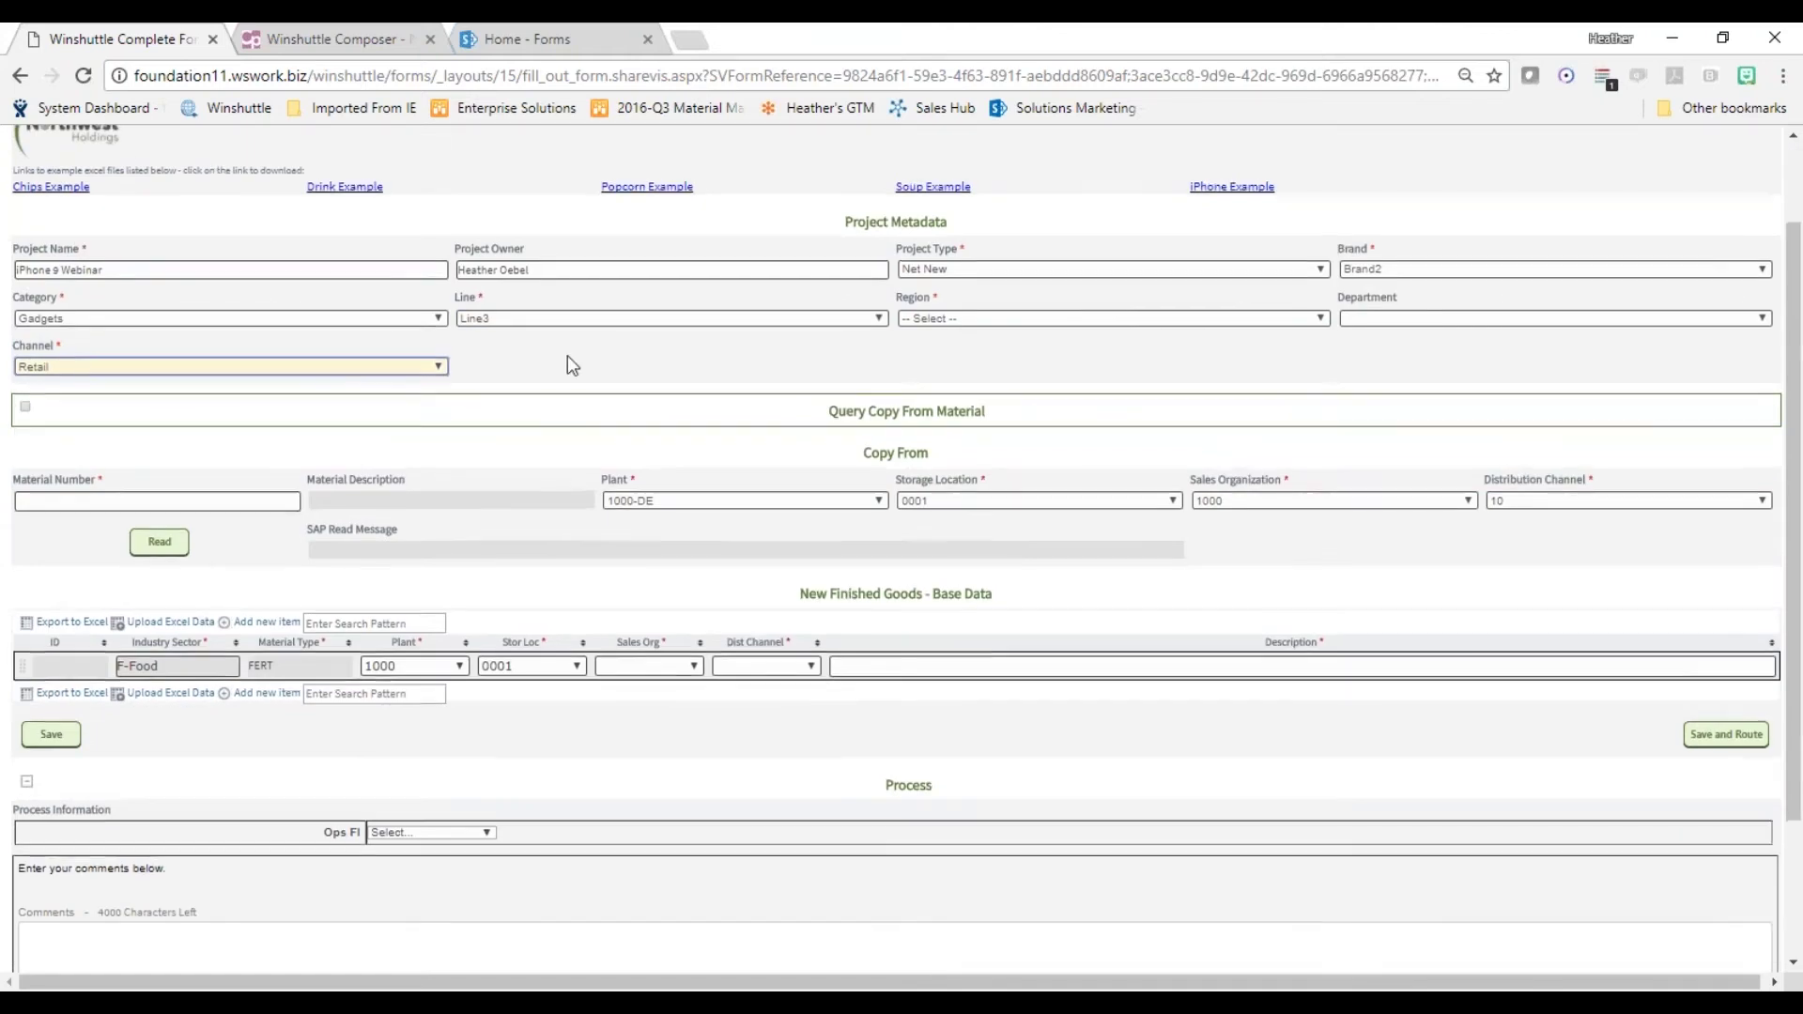
{"action": "scroll", "coordinate": [567, 355], "scroll_direction": "up", "scroll_amount": 1}
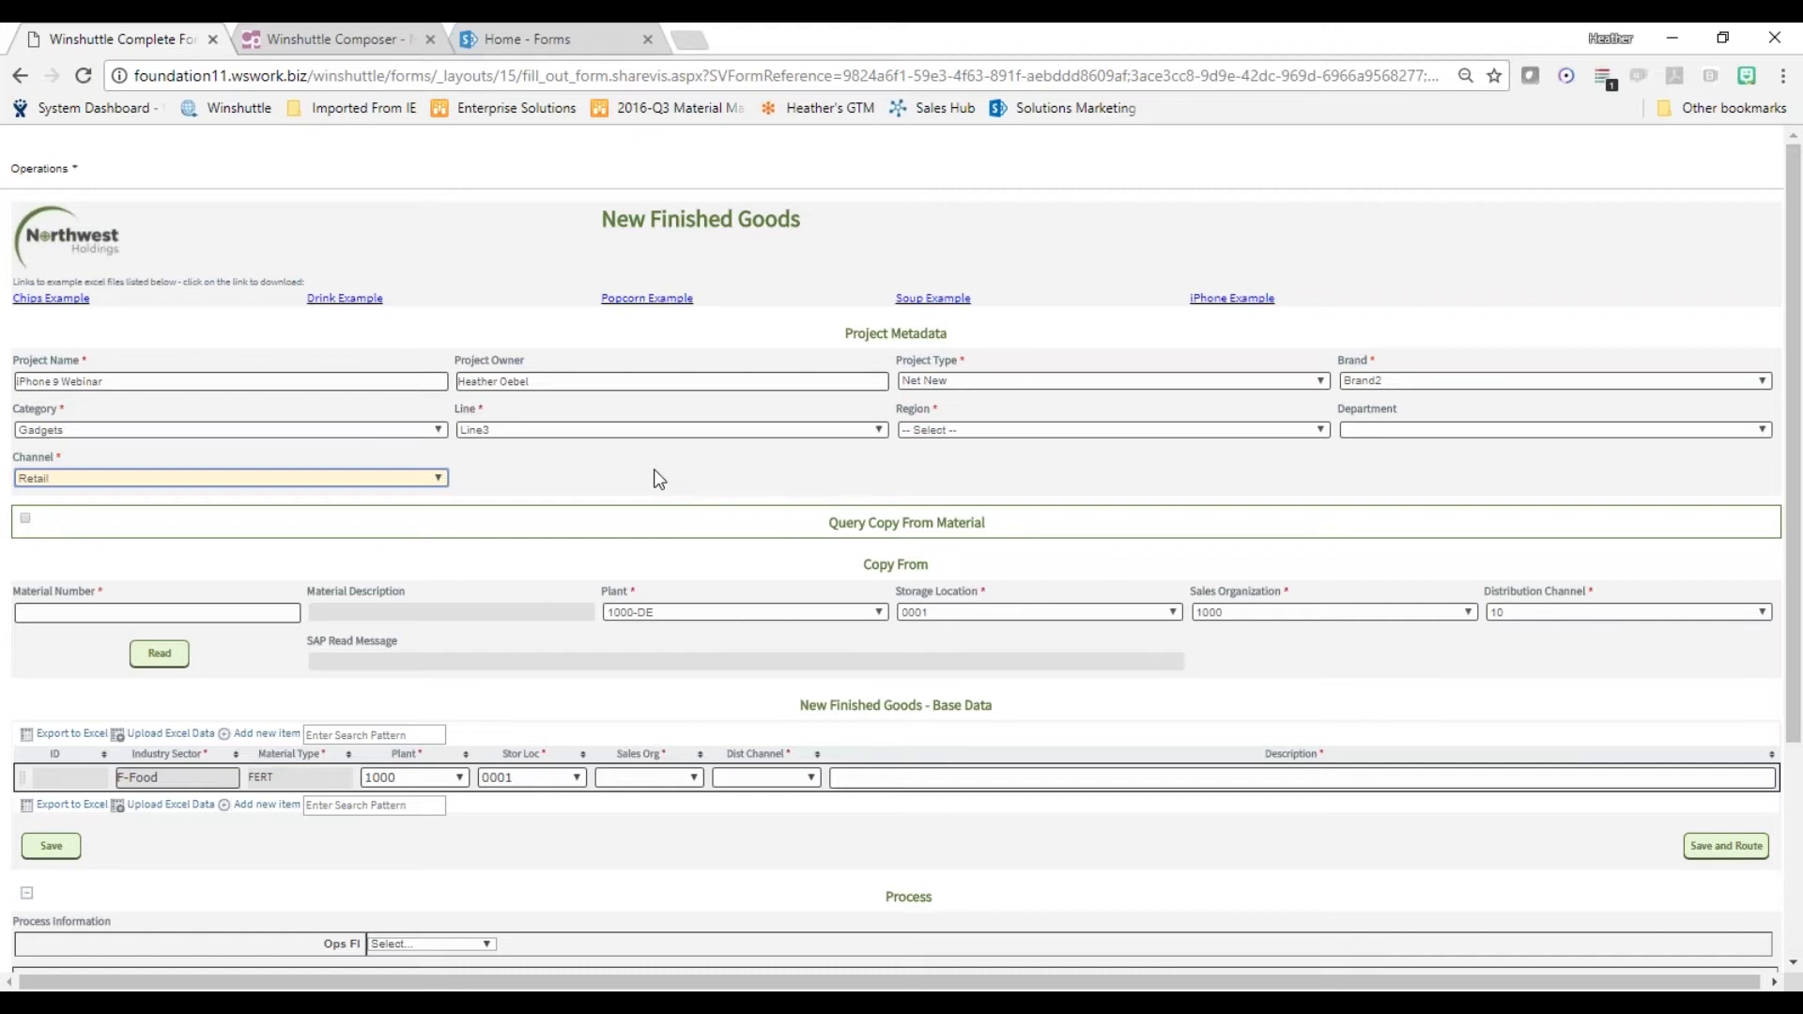
Enable the copy-from material query and query for materials with descriptions matching *phone*.
{"action": "scroll", "coordinate": [654, 470], "scroll_direction": "down", "scroll_amount": 1}
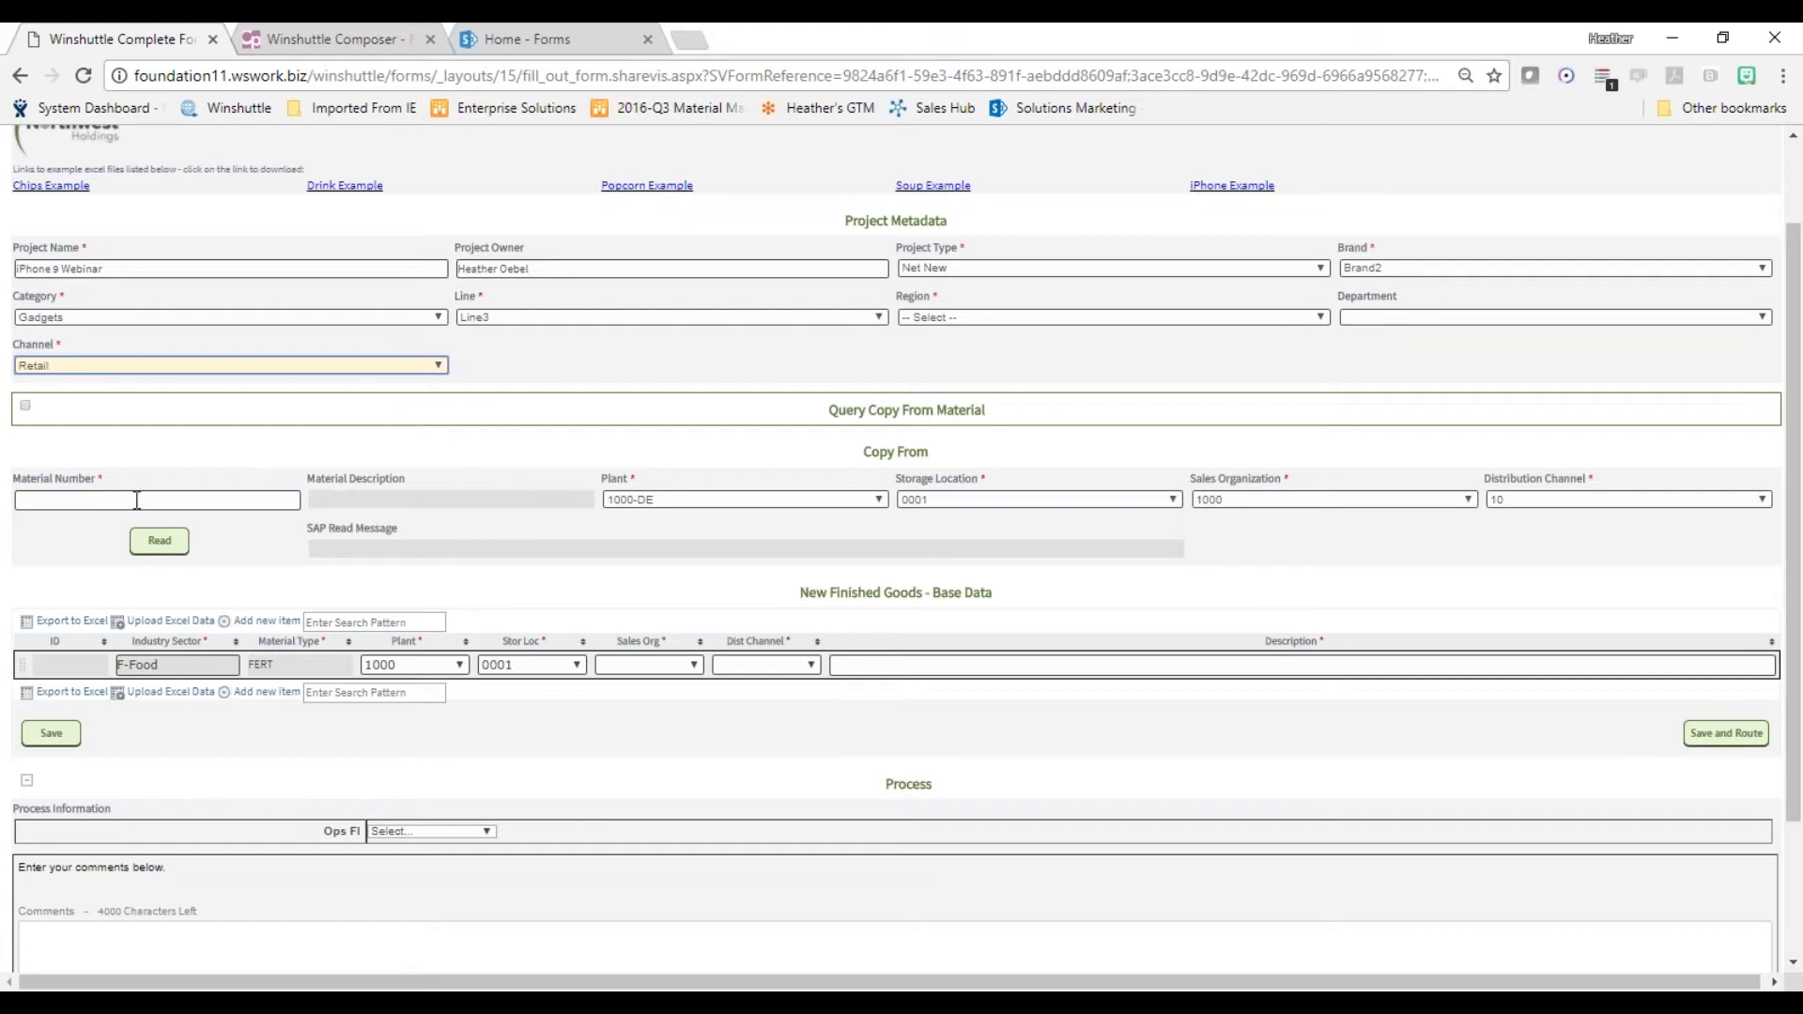
{"action": "left_click", "coordinate": [57, 499]}
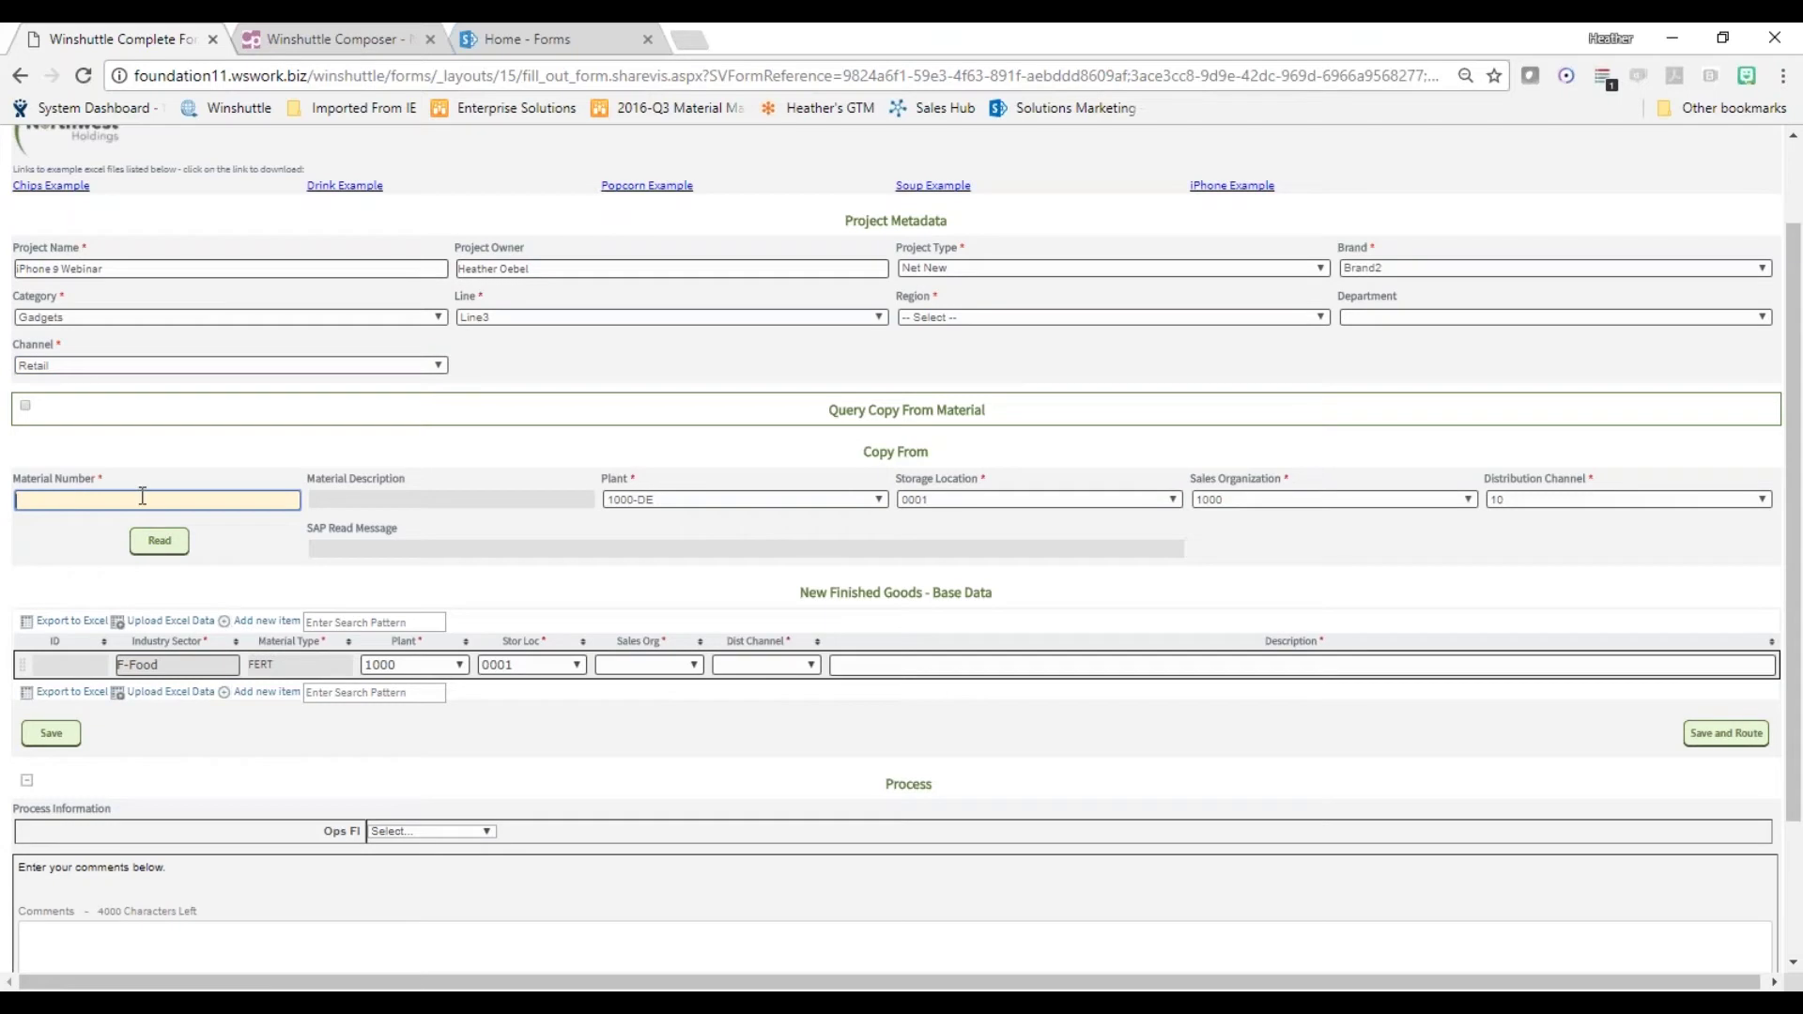
{"action": "left_click", "coordinate": [25, 408]}
{"action": "left_click", "coordinate": [1015, 375]}
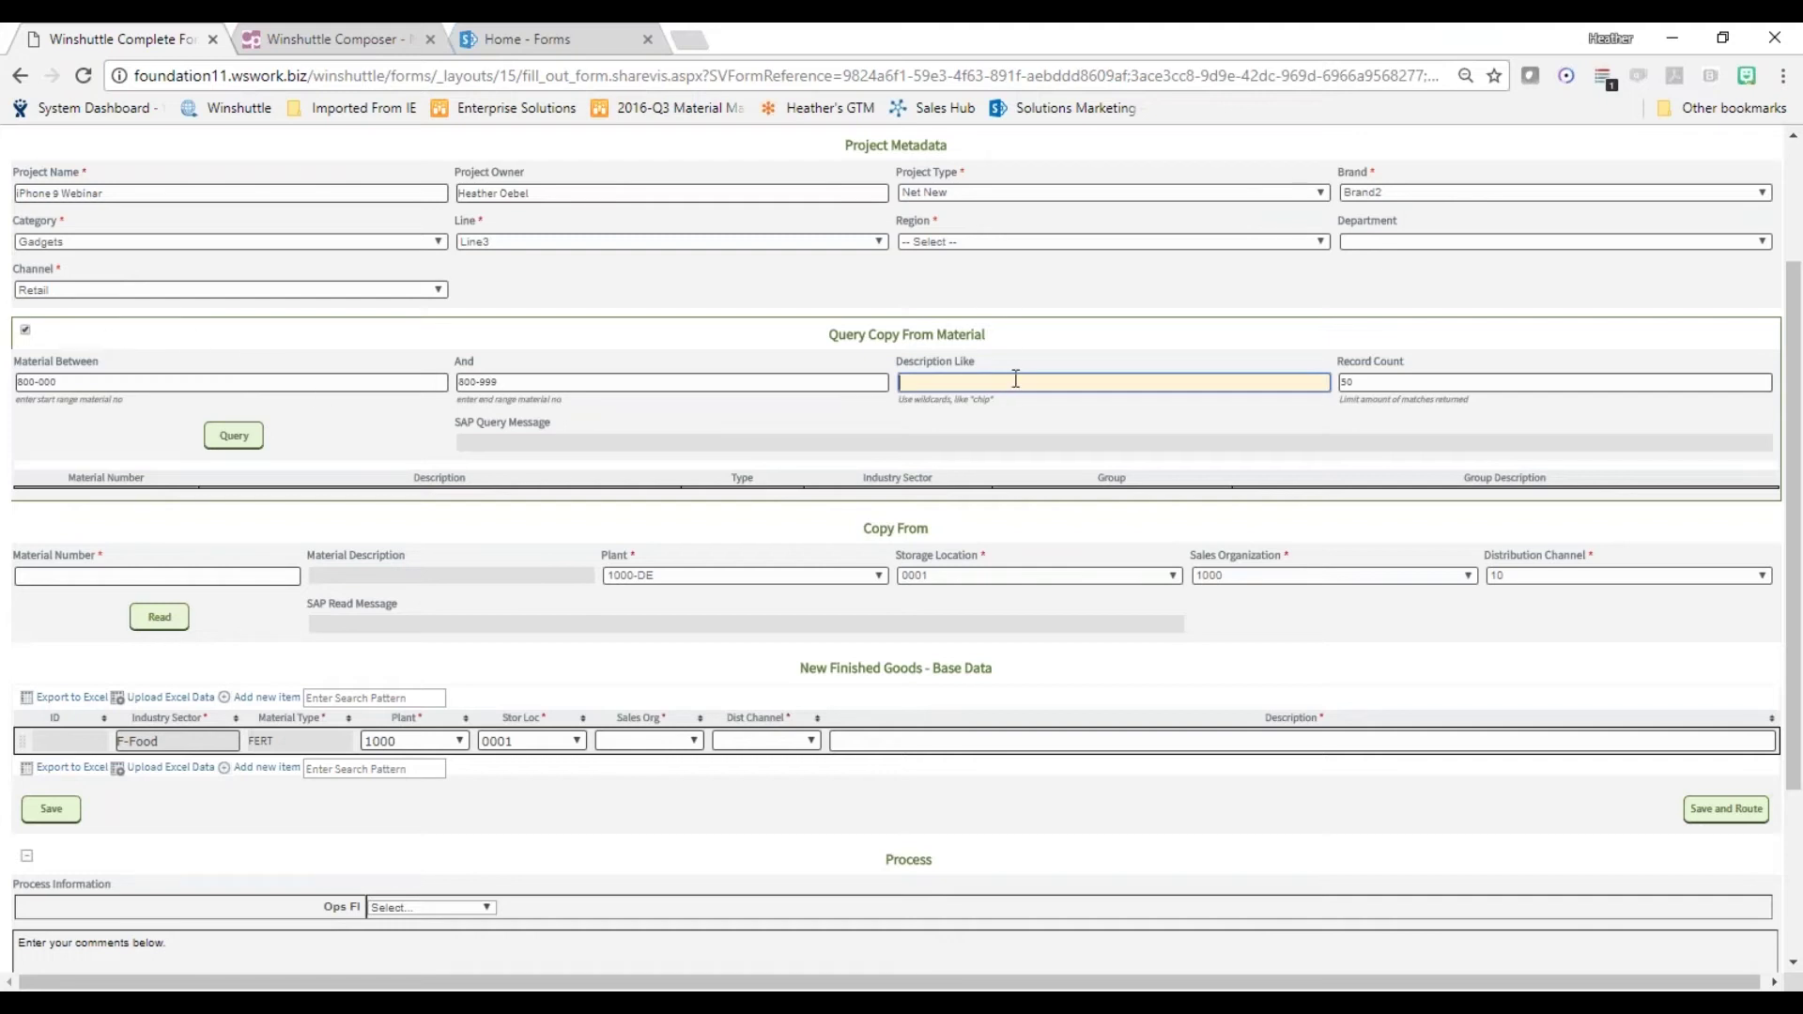
{"action": "type", "text": "*phone*"}
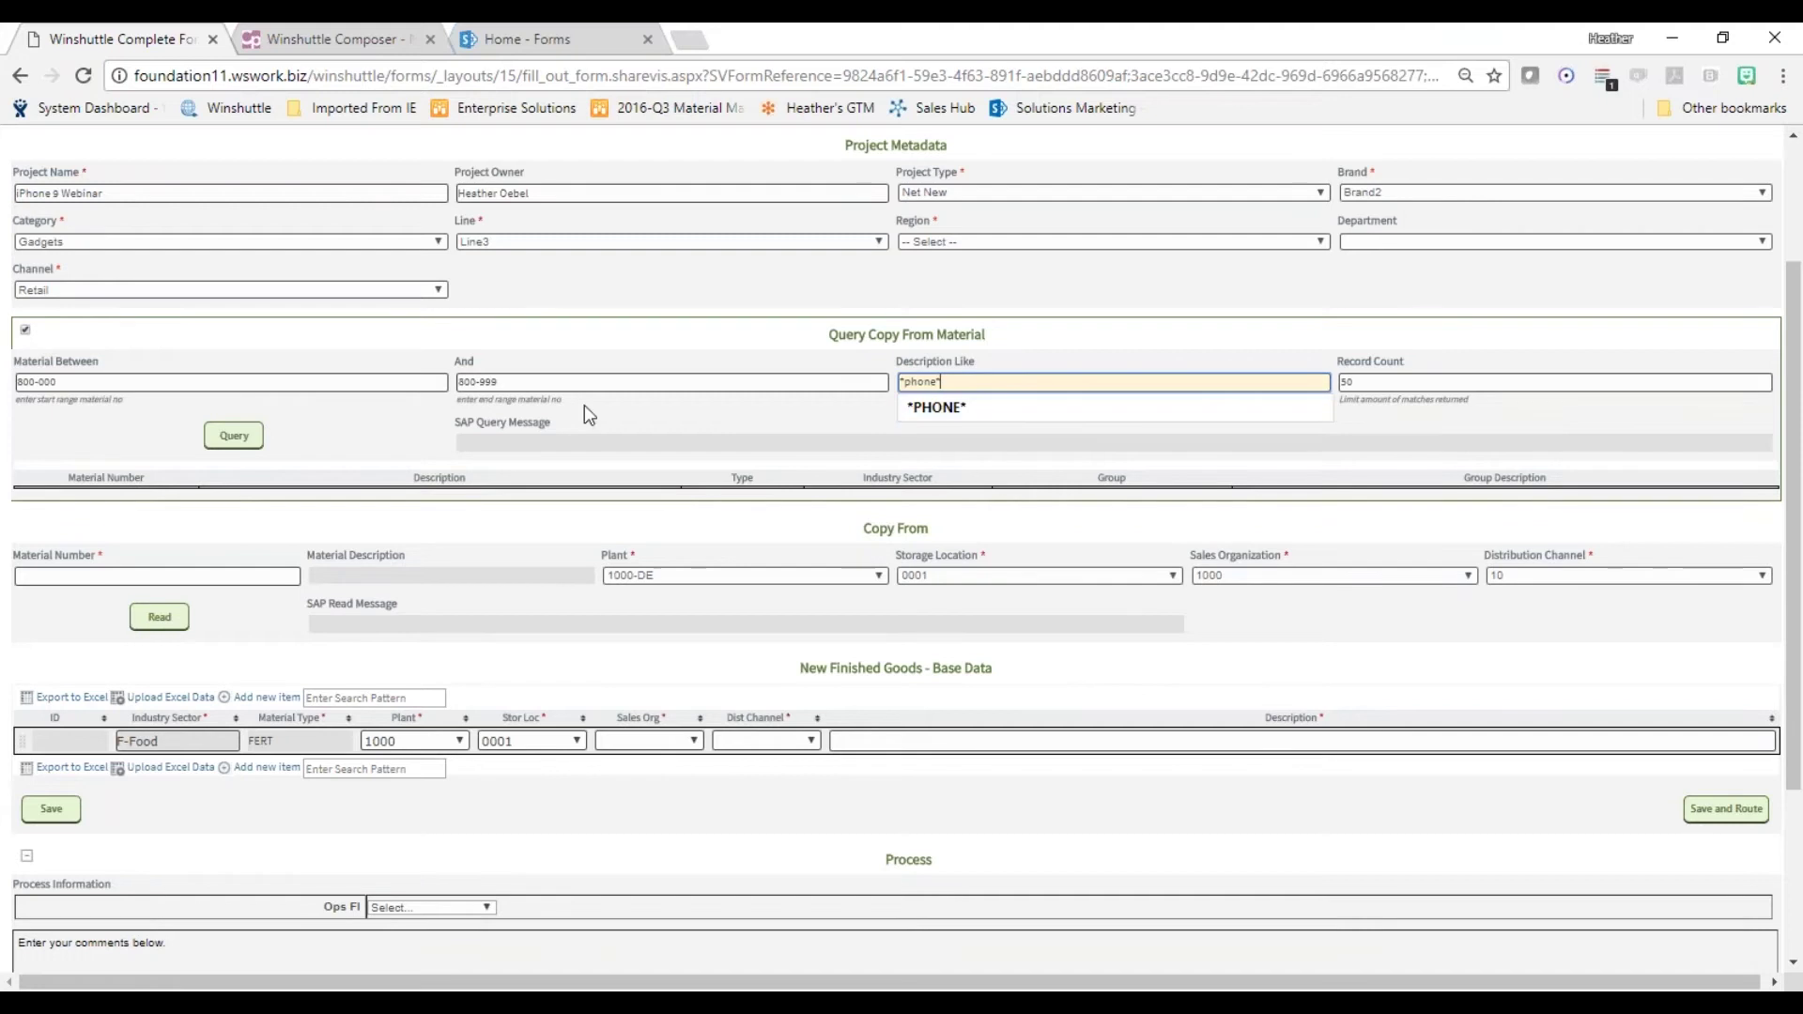
{"action": "left_click", "coordinate": [235, 437]}
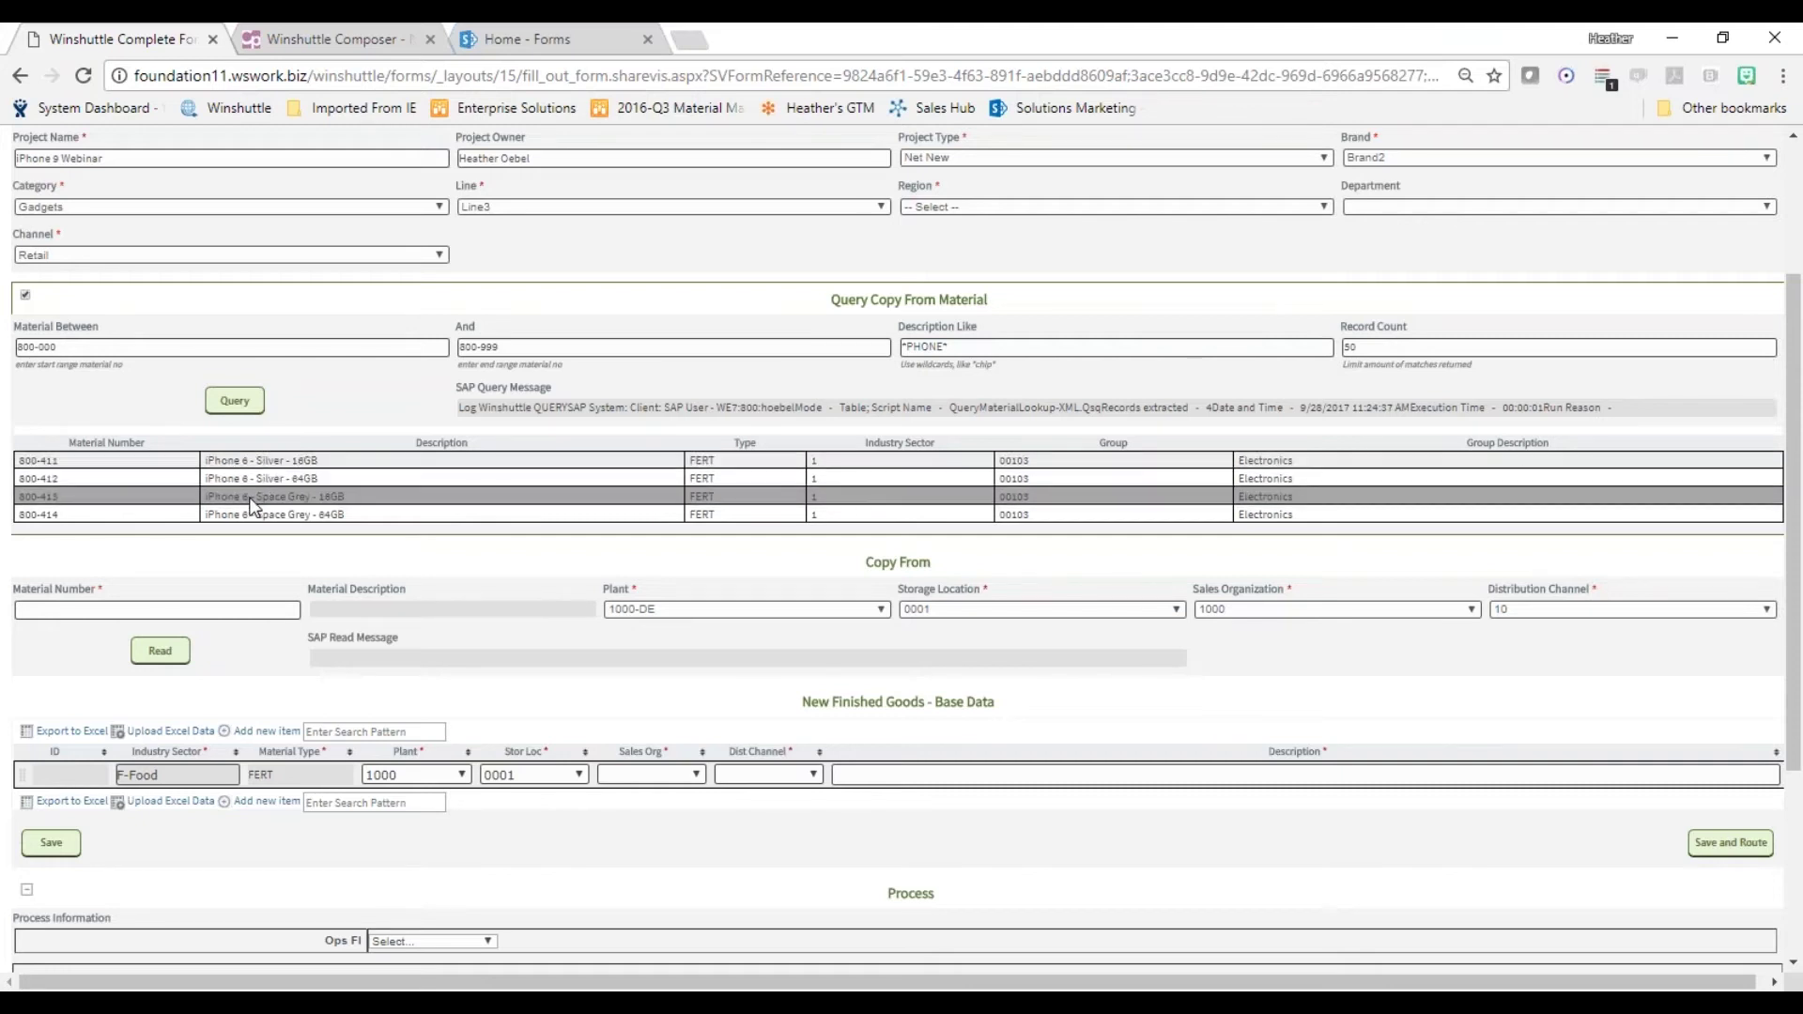
Choose material 800-412 from the query results as the copy source and read its data from SAP.
{"action": "scroll", "coordinate": [248, 496], "scroll_direction": "down", "scroll_amount": 1}
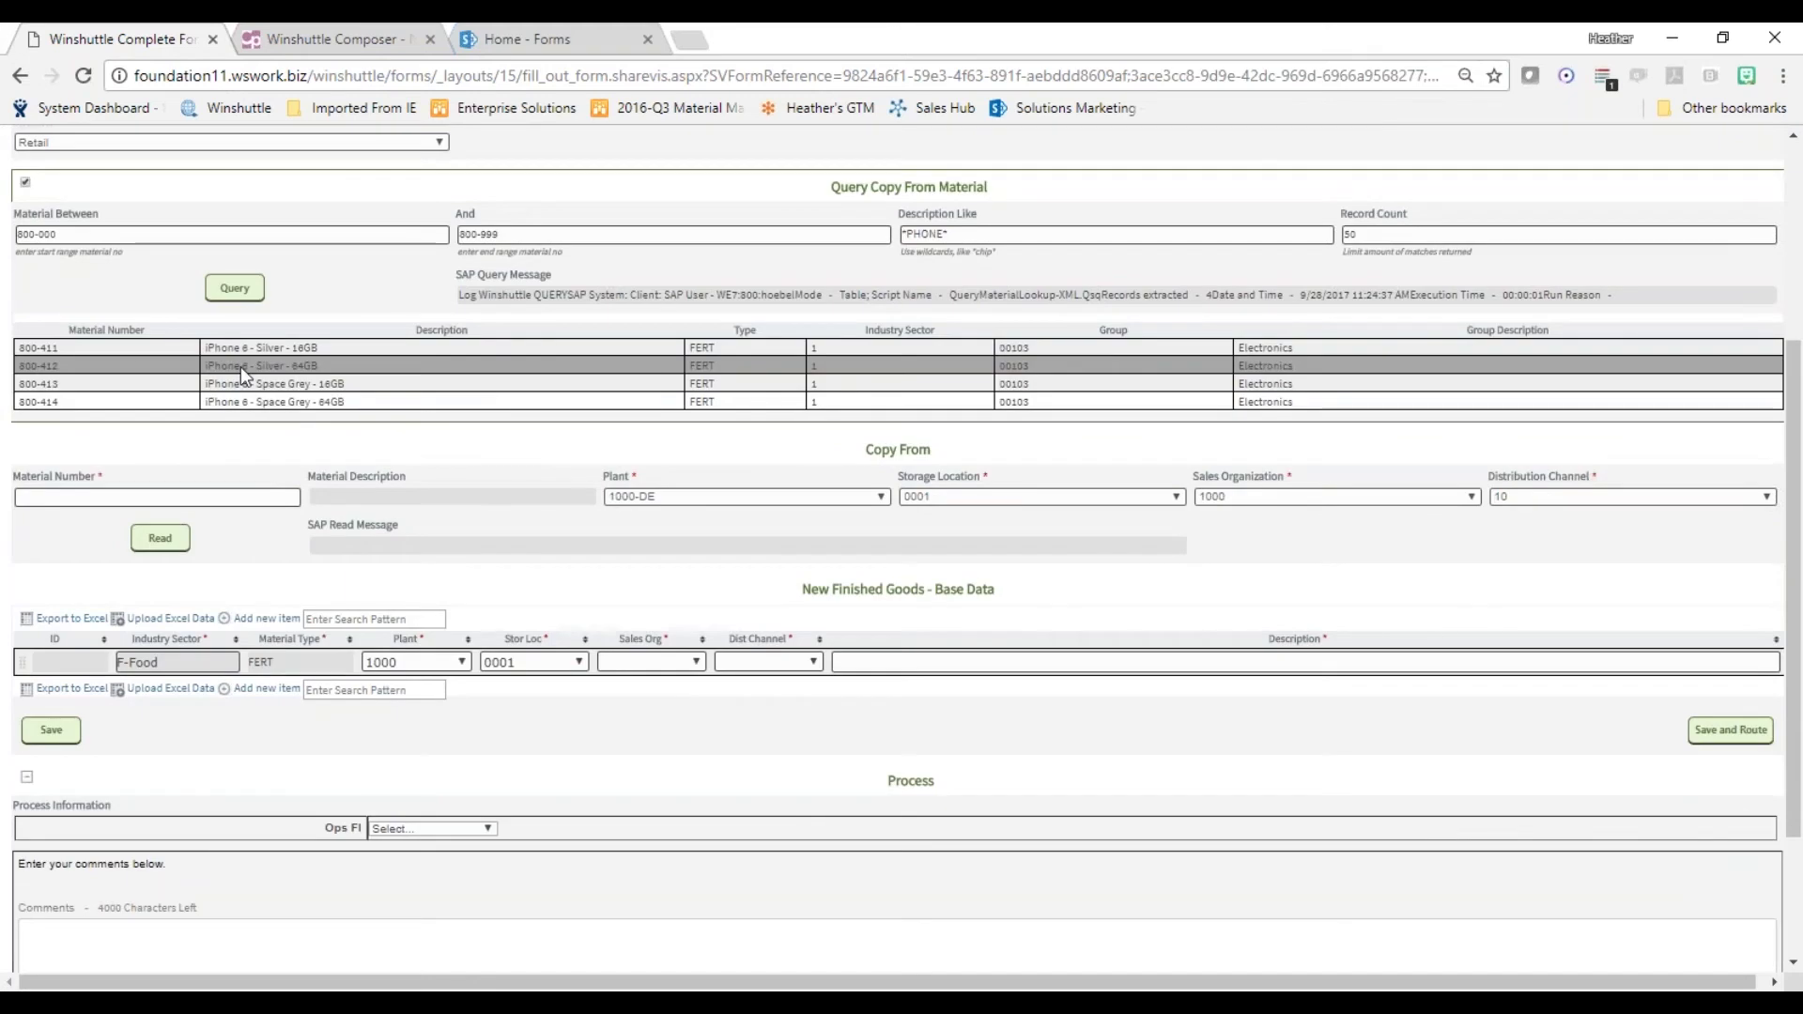
{"action": "left_click", "coordinate": [240, 366]}
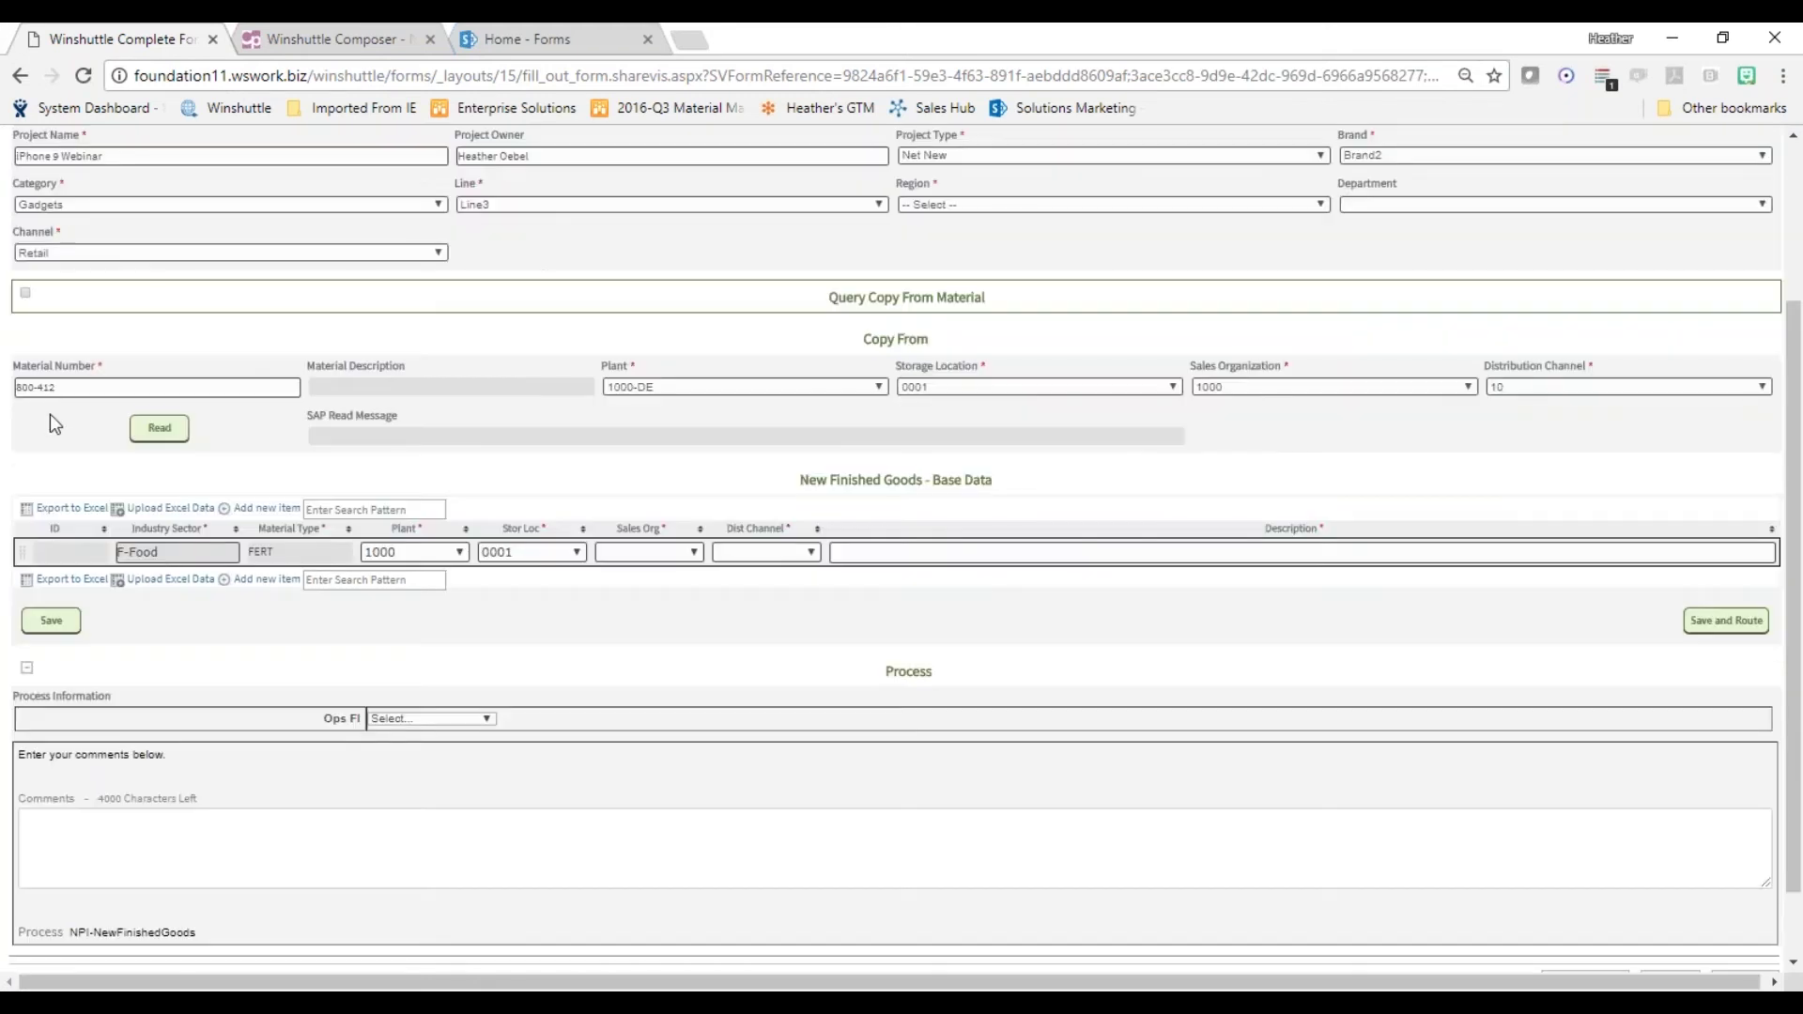
{"action": "left_click", "coordinate": [170, 434]}
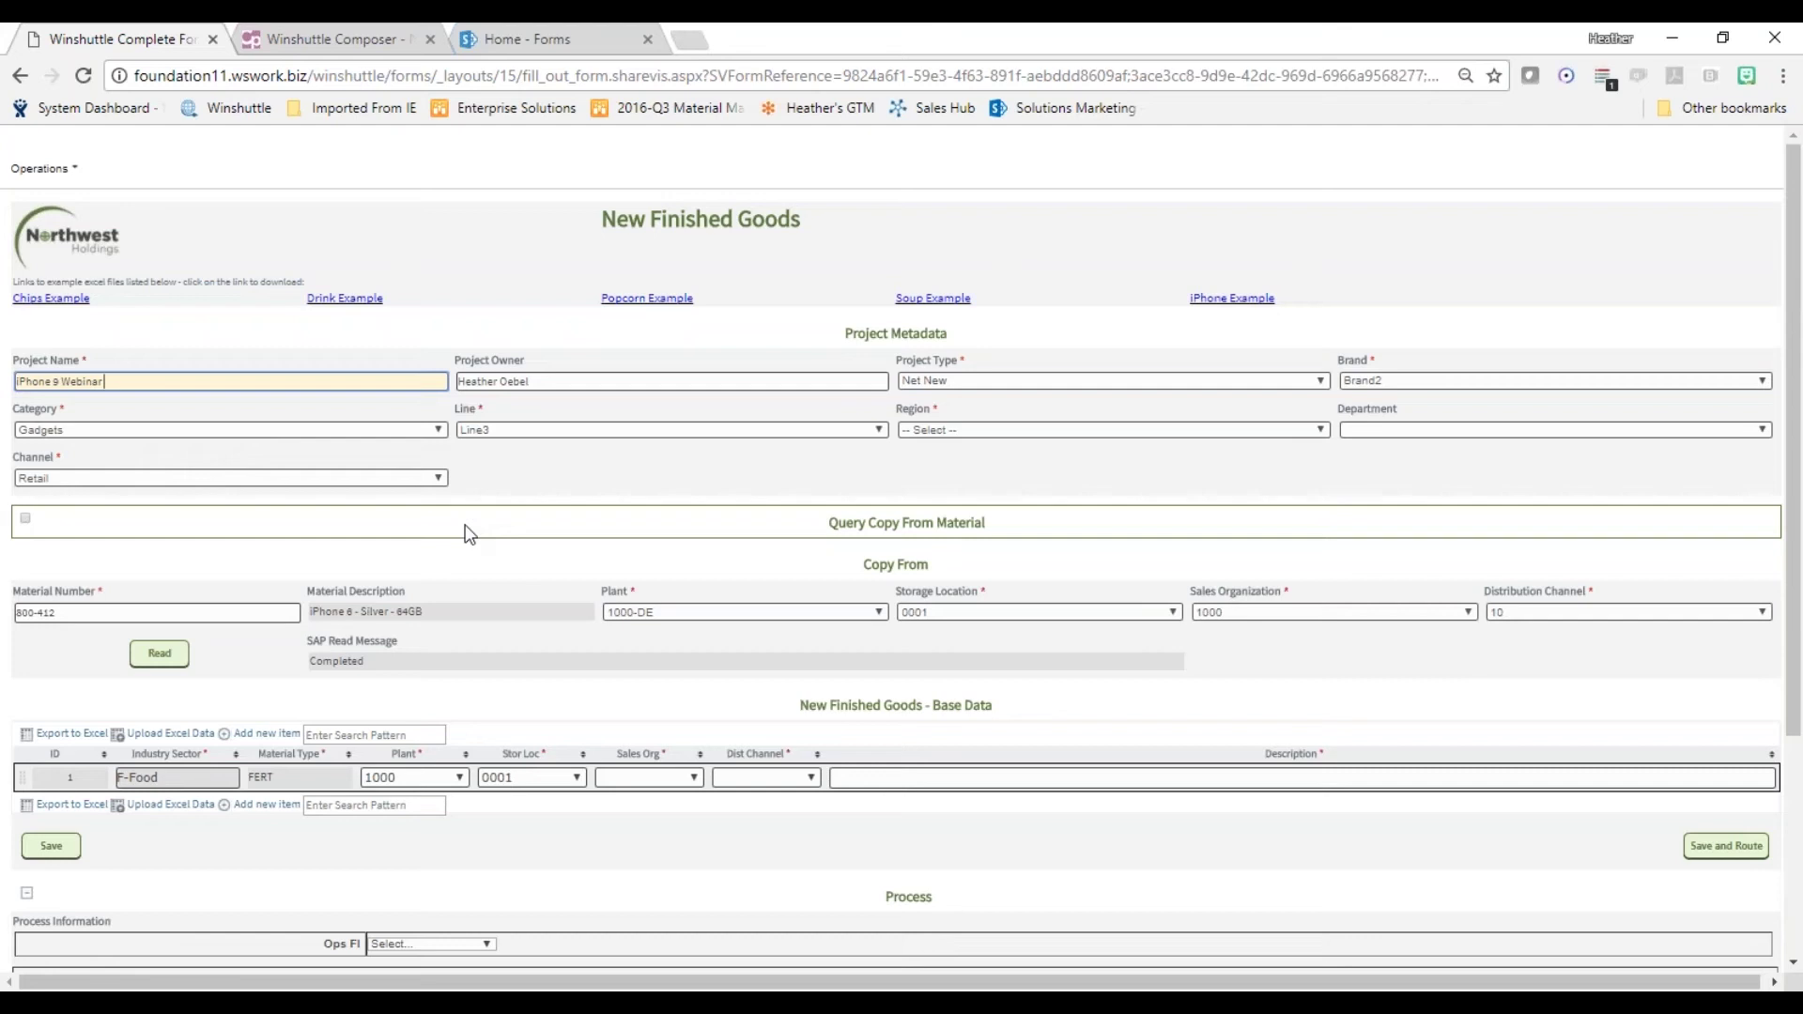
Add two new item rows to the New Finished Goods base data table.
{"action": "scroll", "coordinate": [470, 533], "scroll_direction": "down", "scroll_amount": 3}
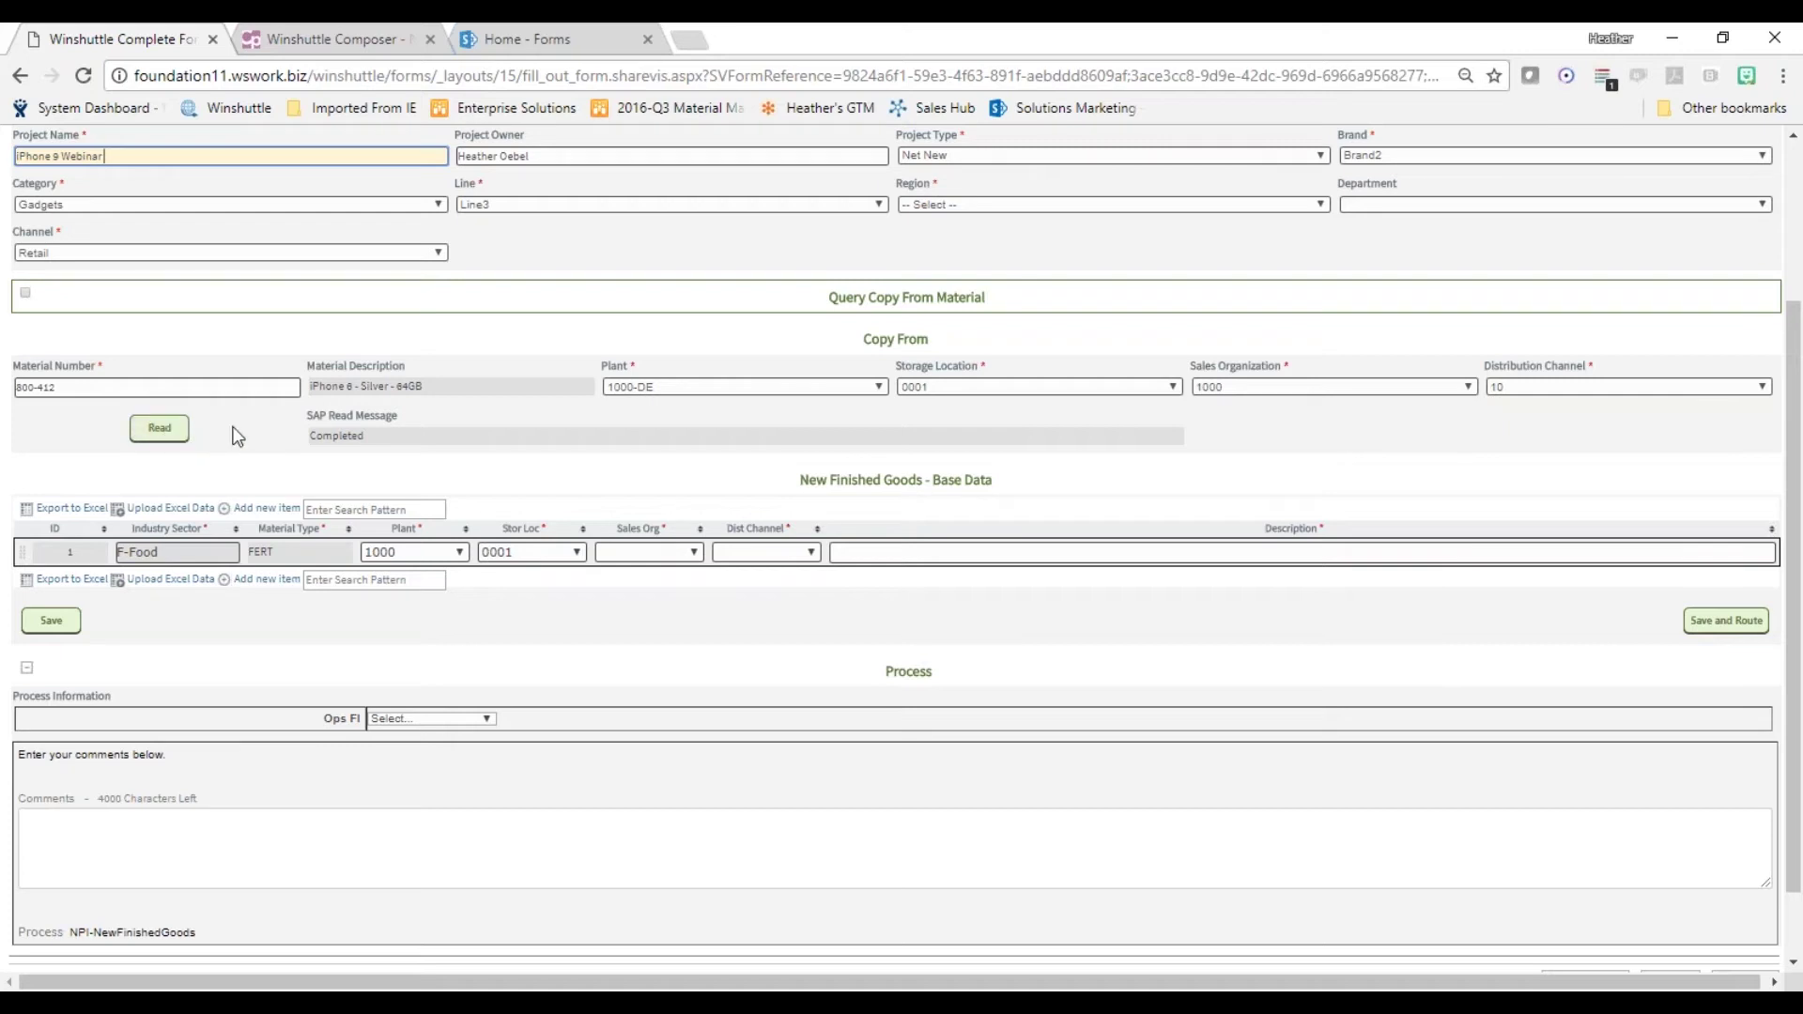
{"action": "scroll", "coordinate": [233, 426], "scroll_direction": "down", "scroll_amount": 1}
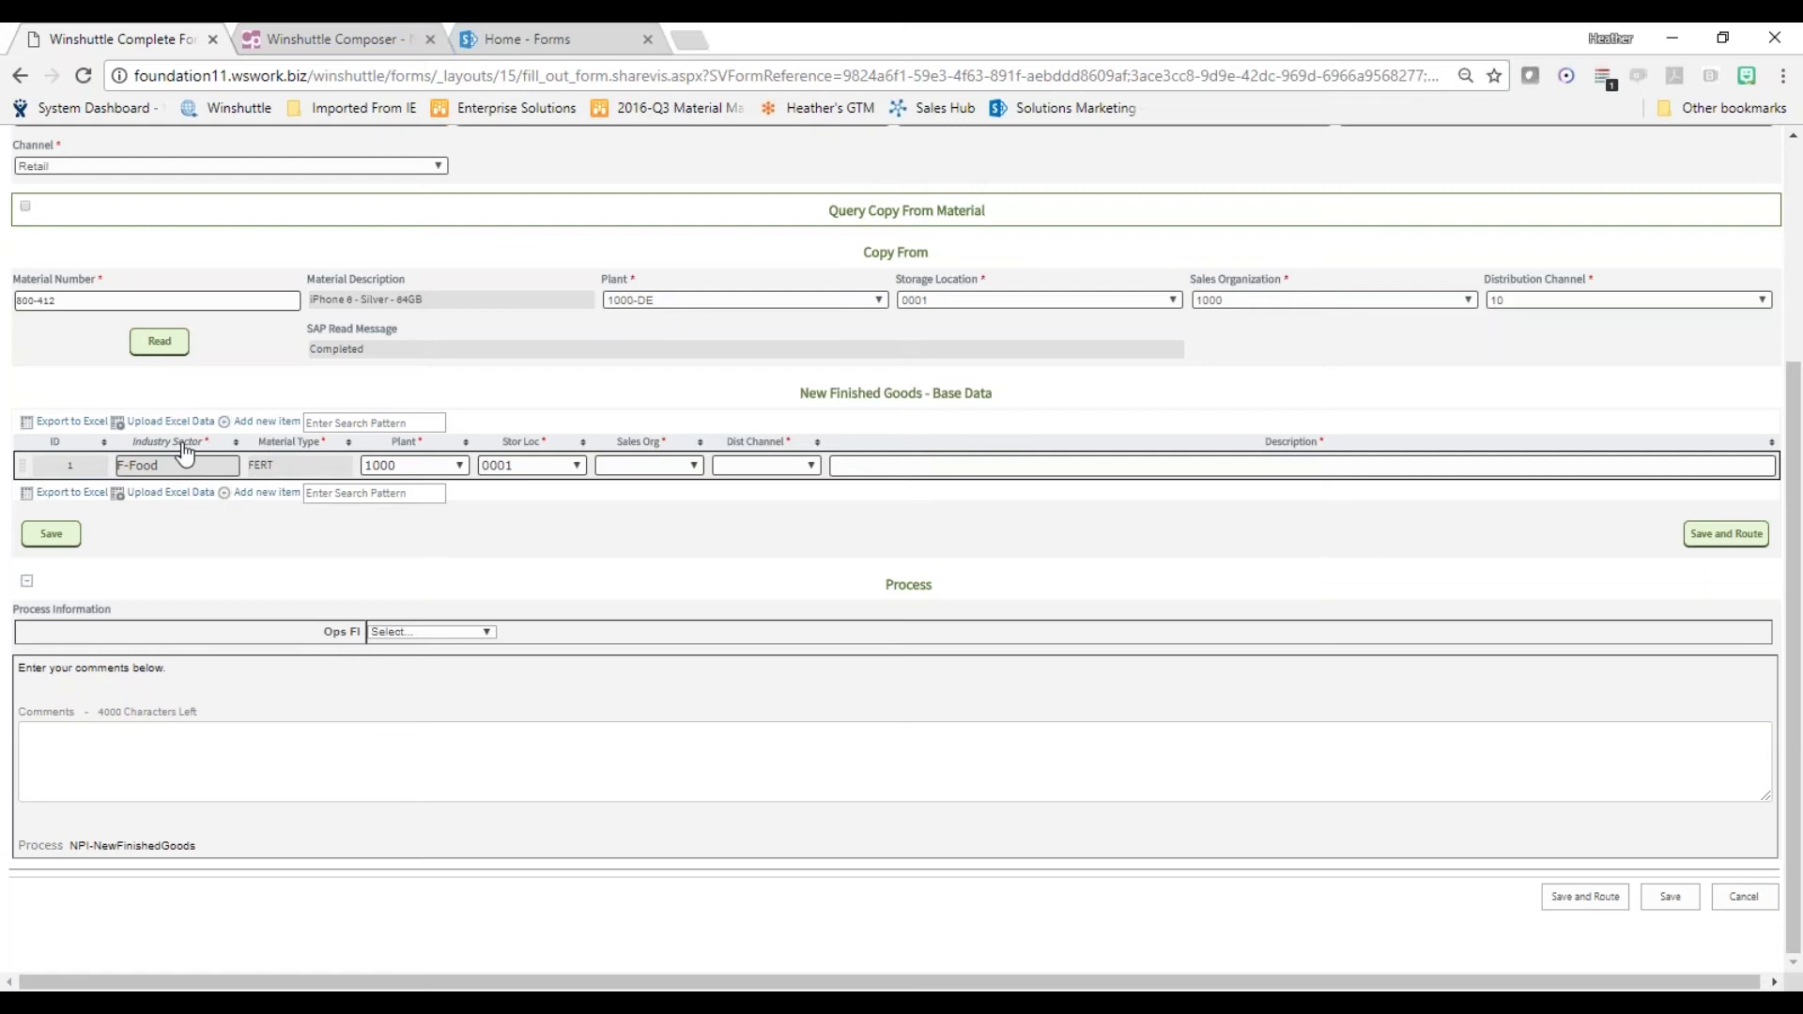
{"action": "left_click", "coordinate": [265, 422]}
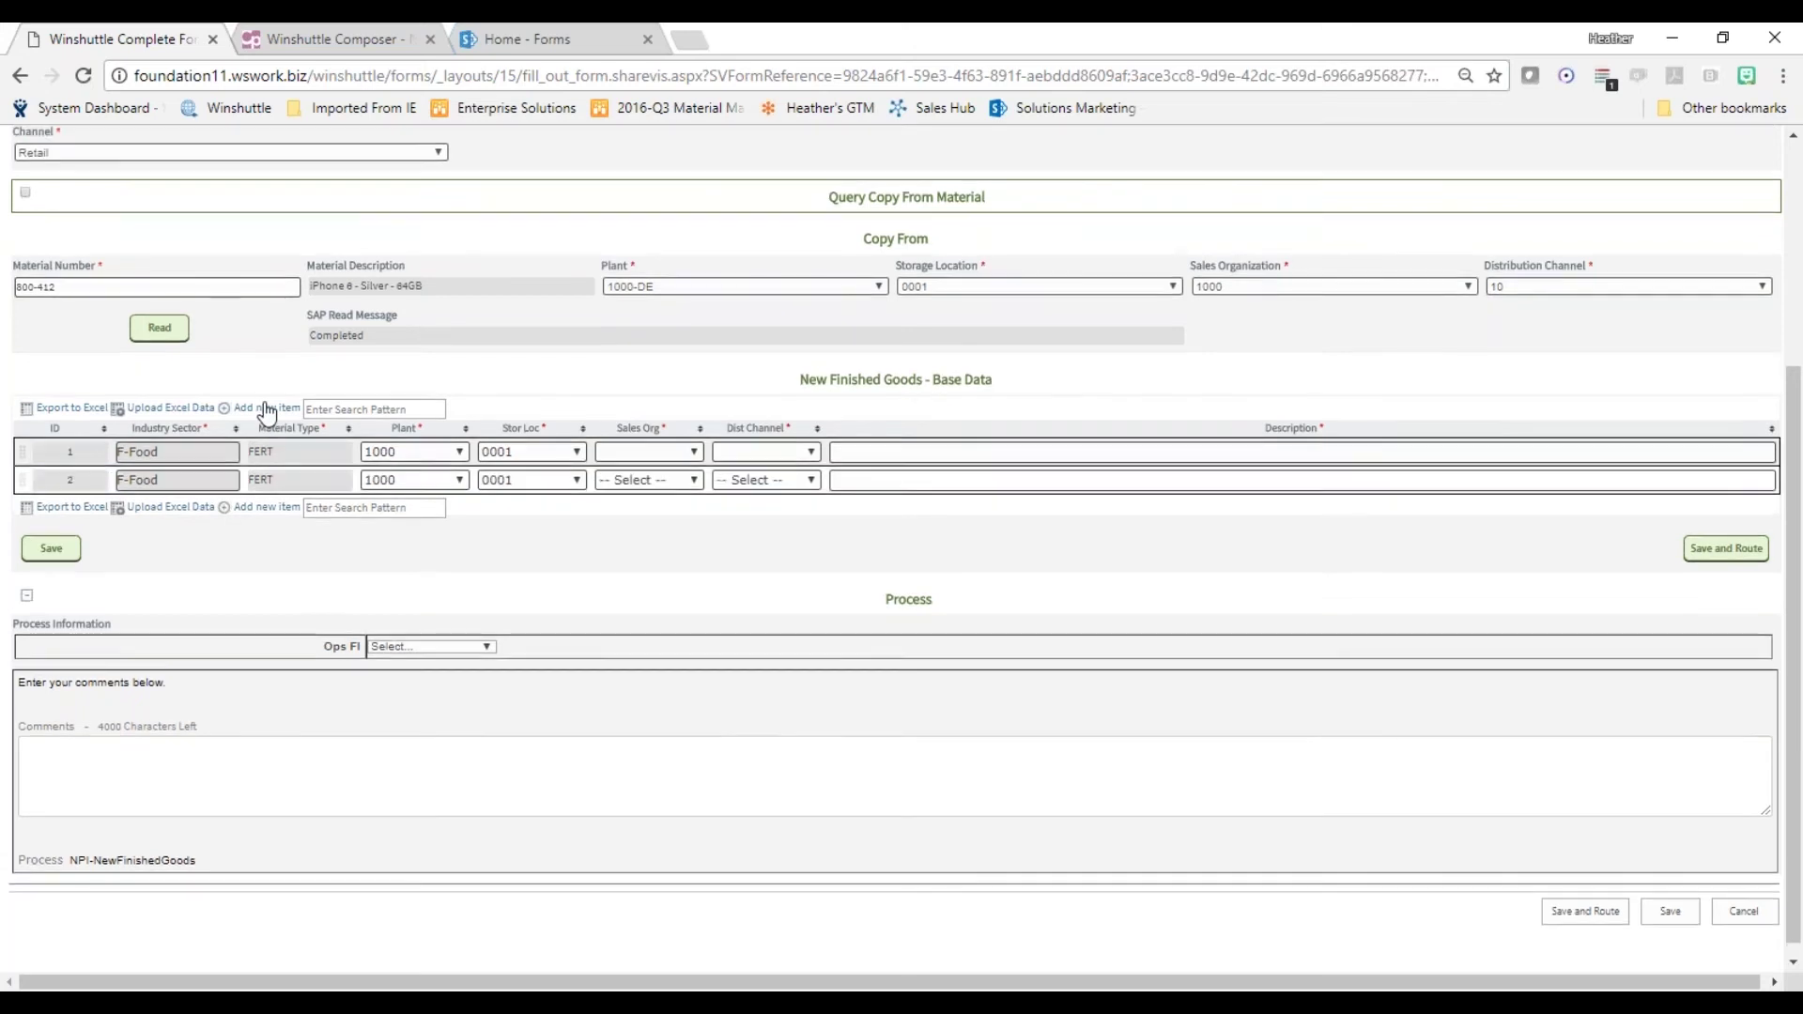
{"action": "left_click", "coordinate": [267, 411]}
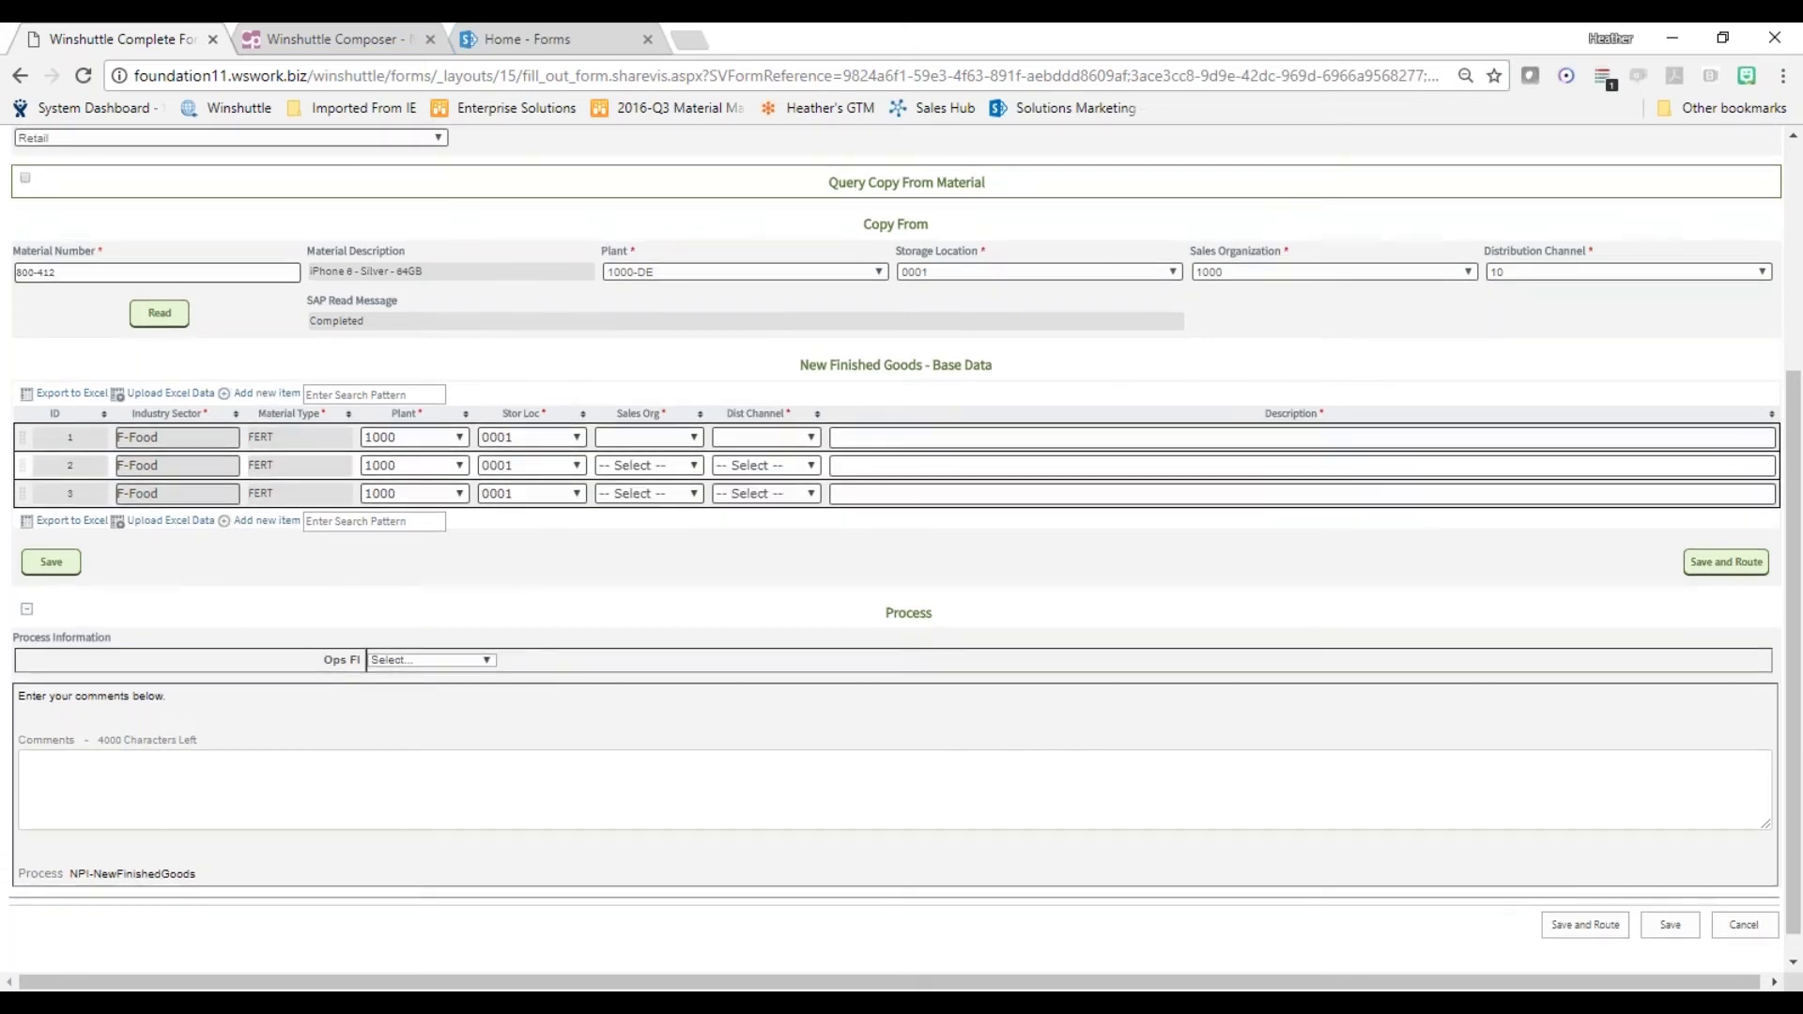
Switch to Excel to review the iPhone material rows in MM-iPhone 8 demo.xlsx, and return to the form.
{"action": "left_click_drag", "start_coordinate": [0, 366], "coordinate": [1017, 78]}
{"action": "left_click", "coordinate": [1509, 82]}
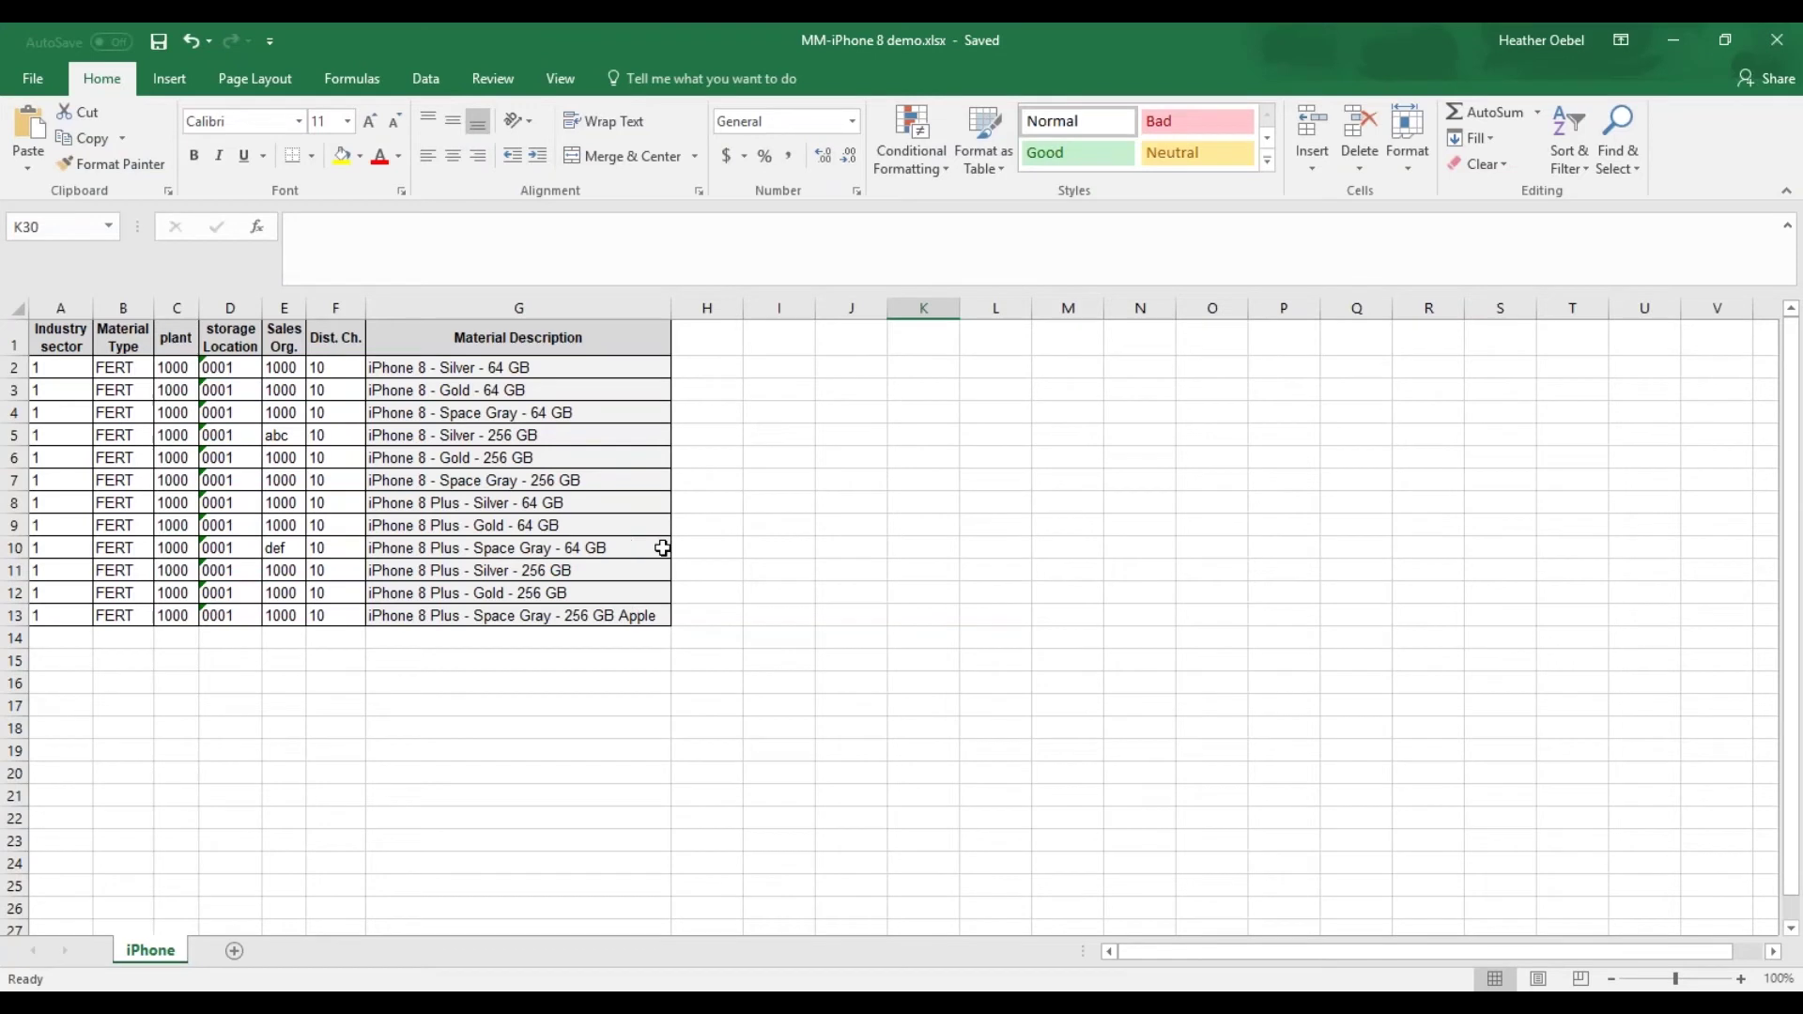
{"action": "left_click", "coordinate": [1660, 43]}
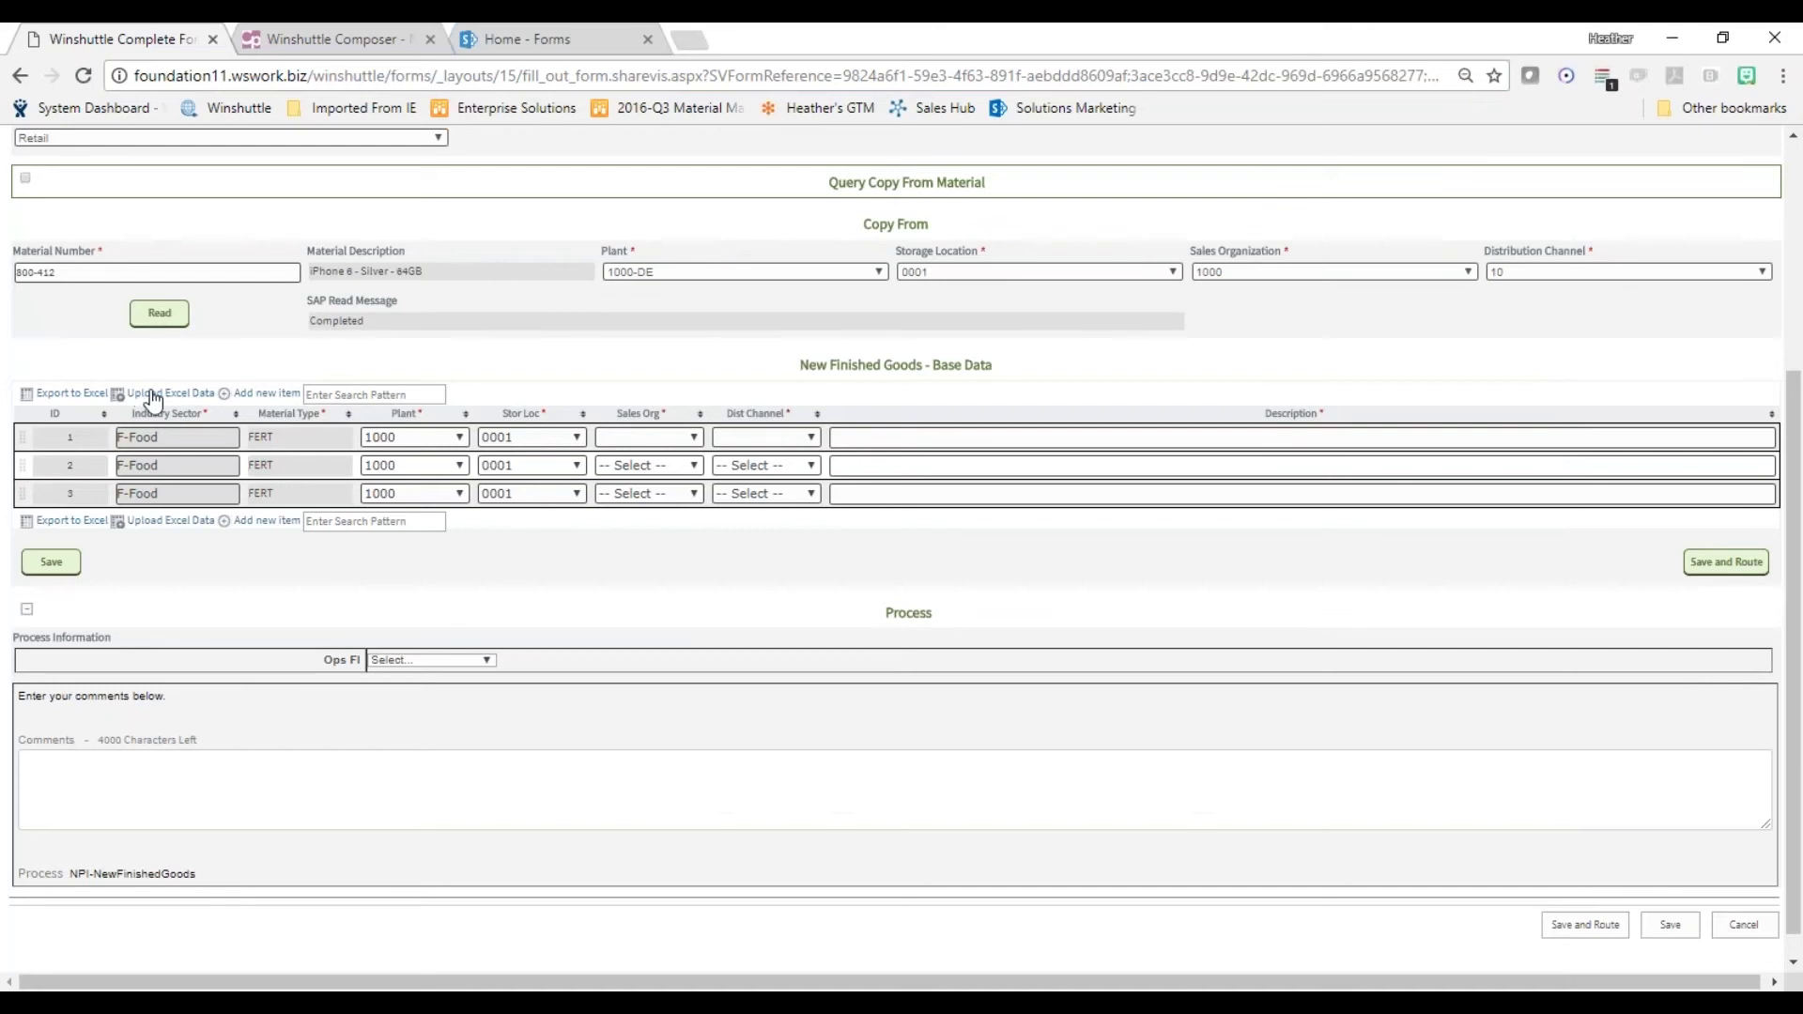
Upload the Excel file MM-iPhone 8 demo.xlsx into the New Finished Goods base data table.
{"action": "left_click", "coordinate": [153, 396]}
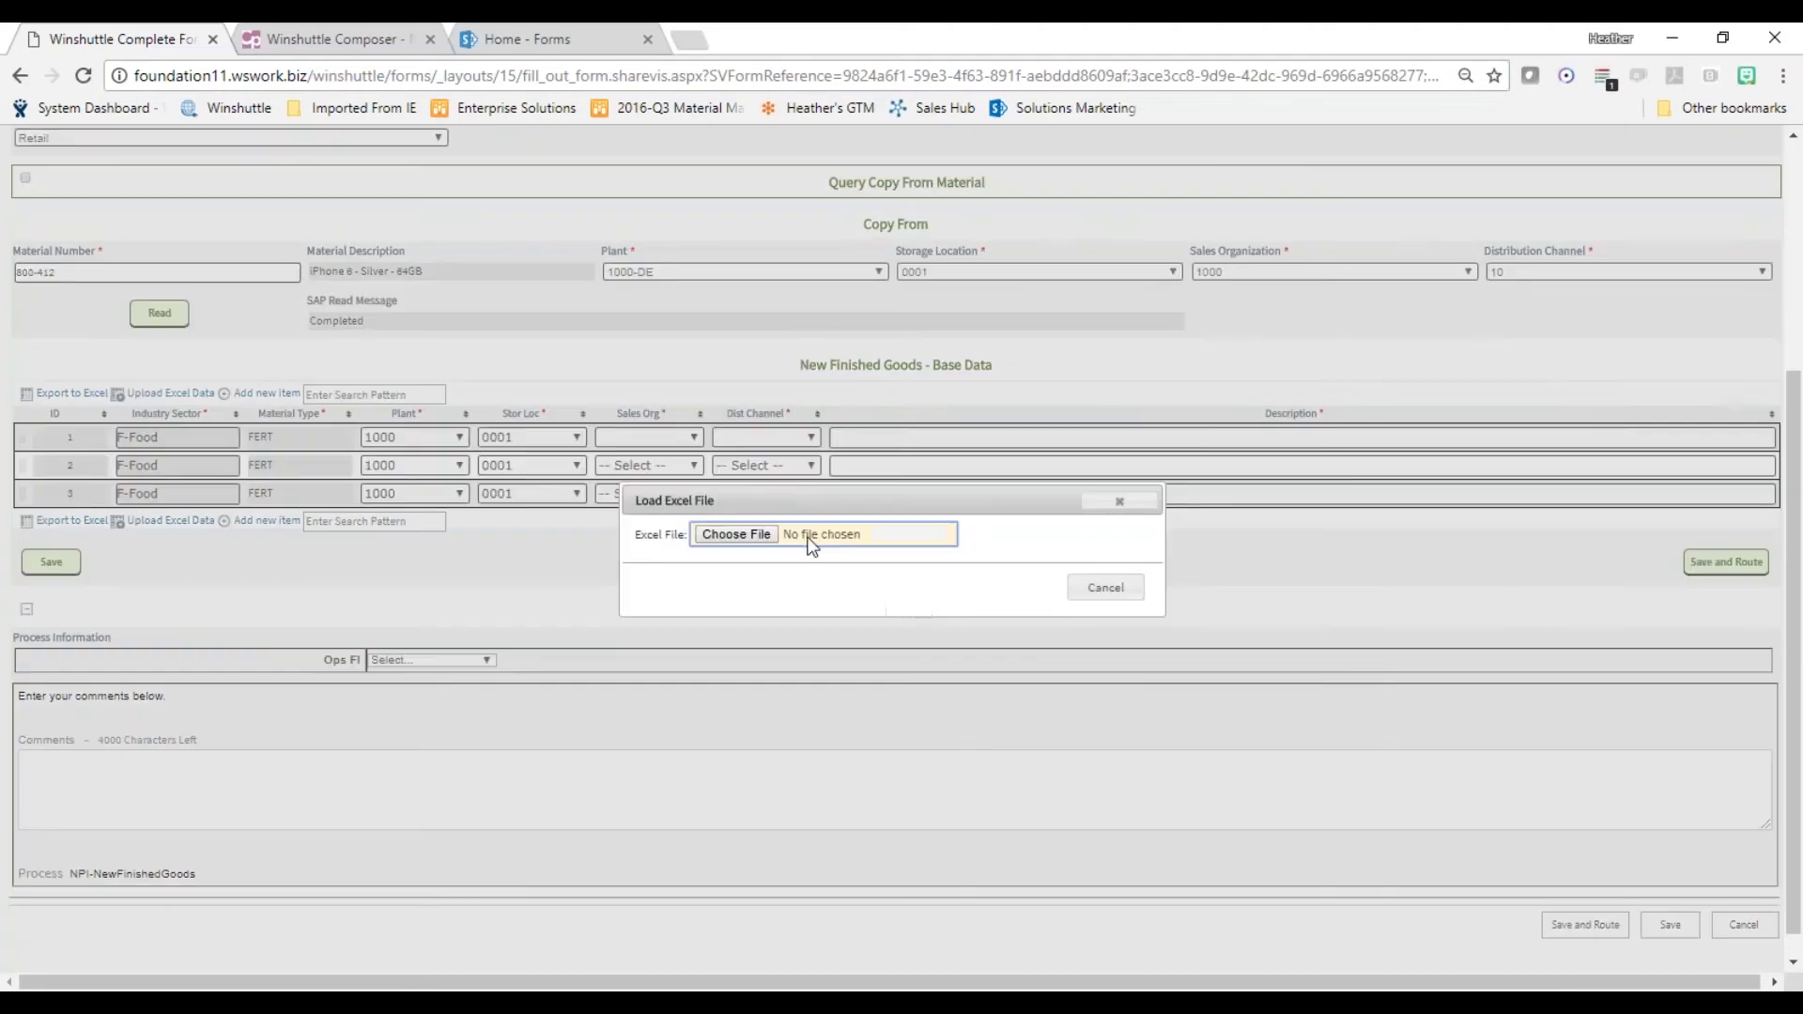
{"action": "left_click", "coordinate": [756, 528]}
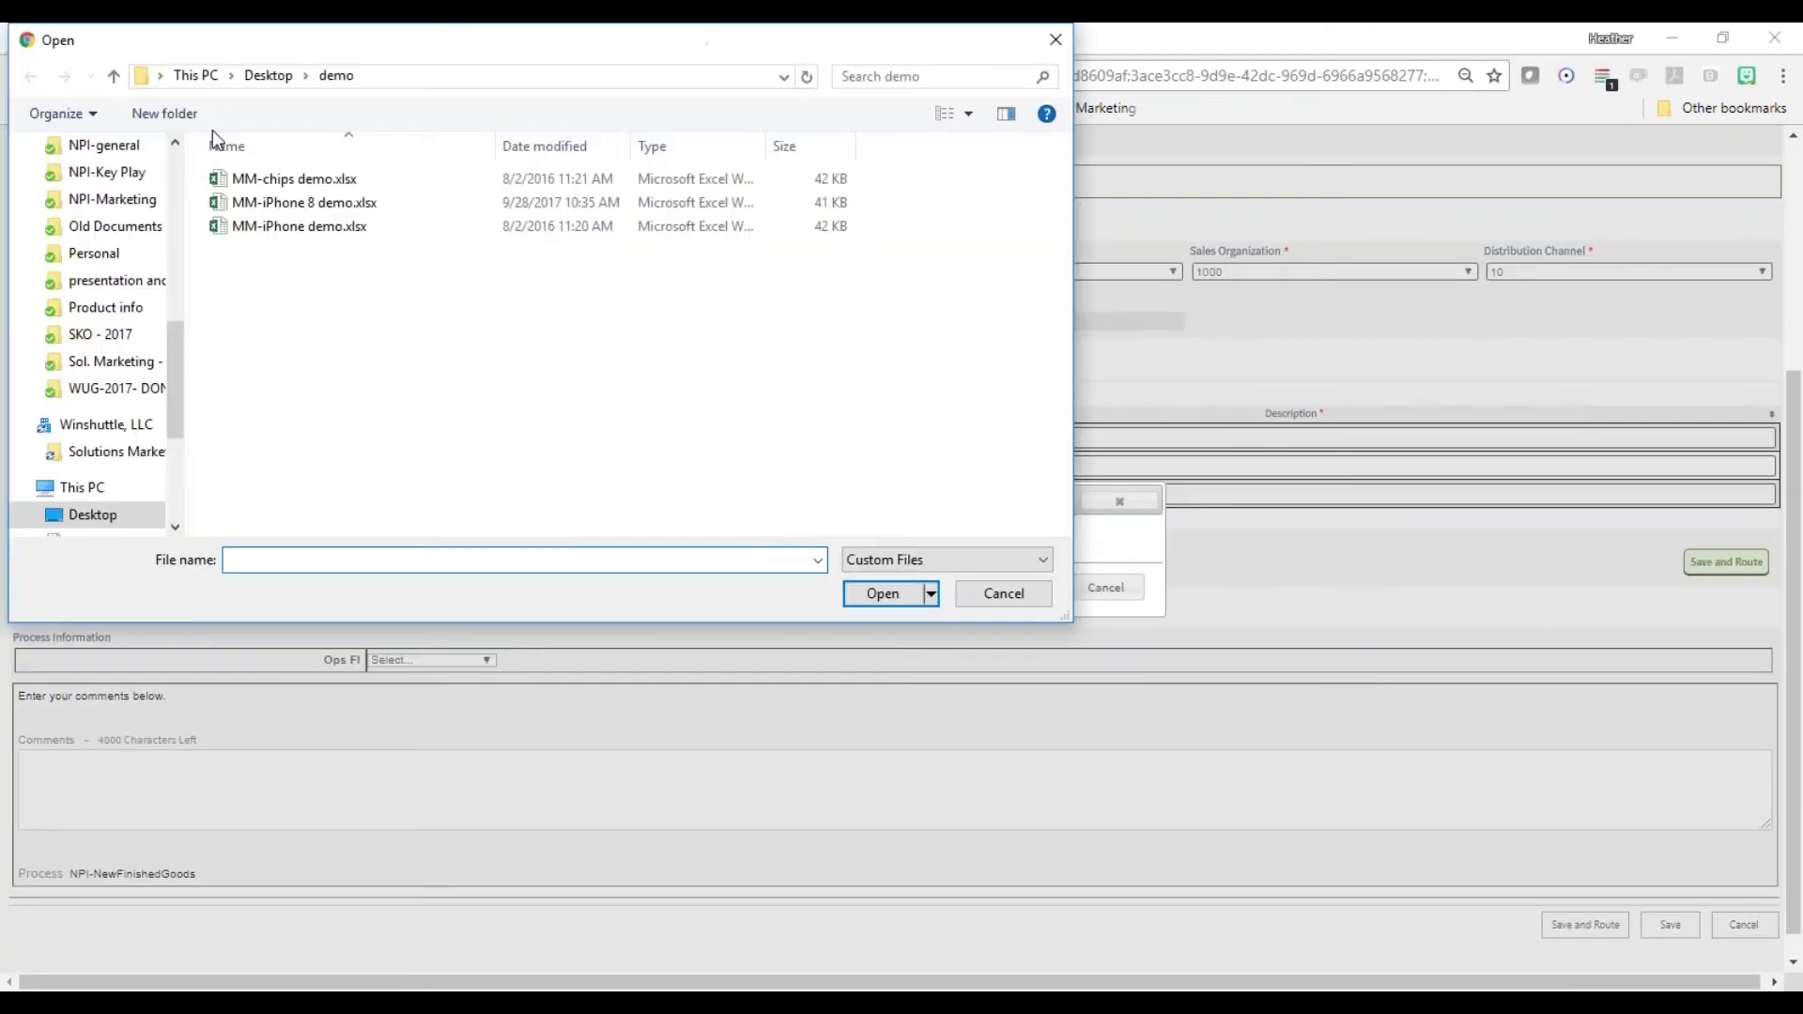
{"action": "left_click", "coordinate": [251, 201]}
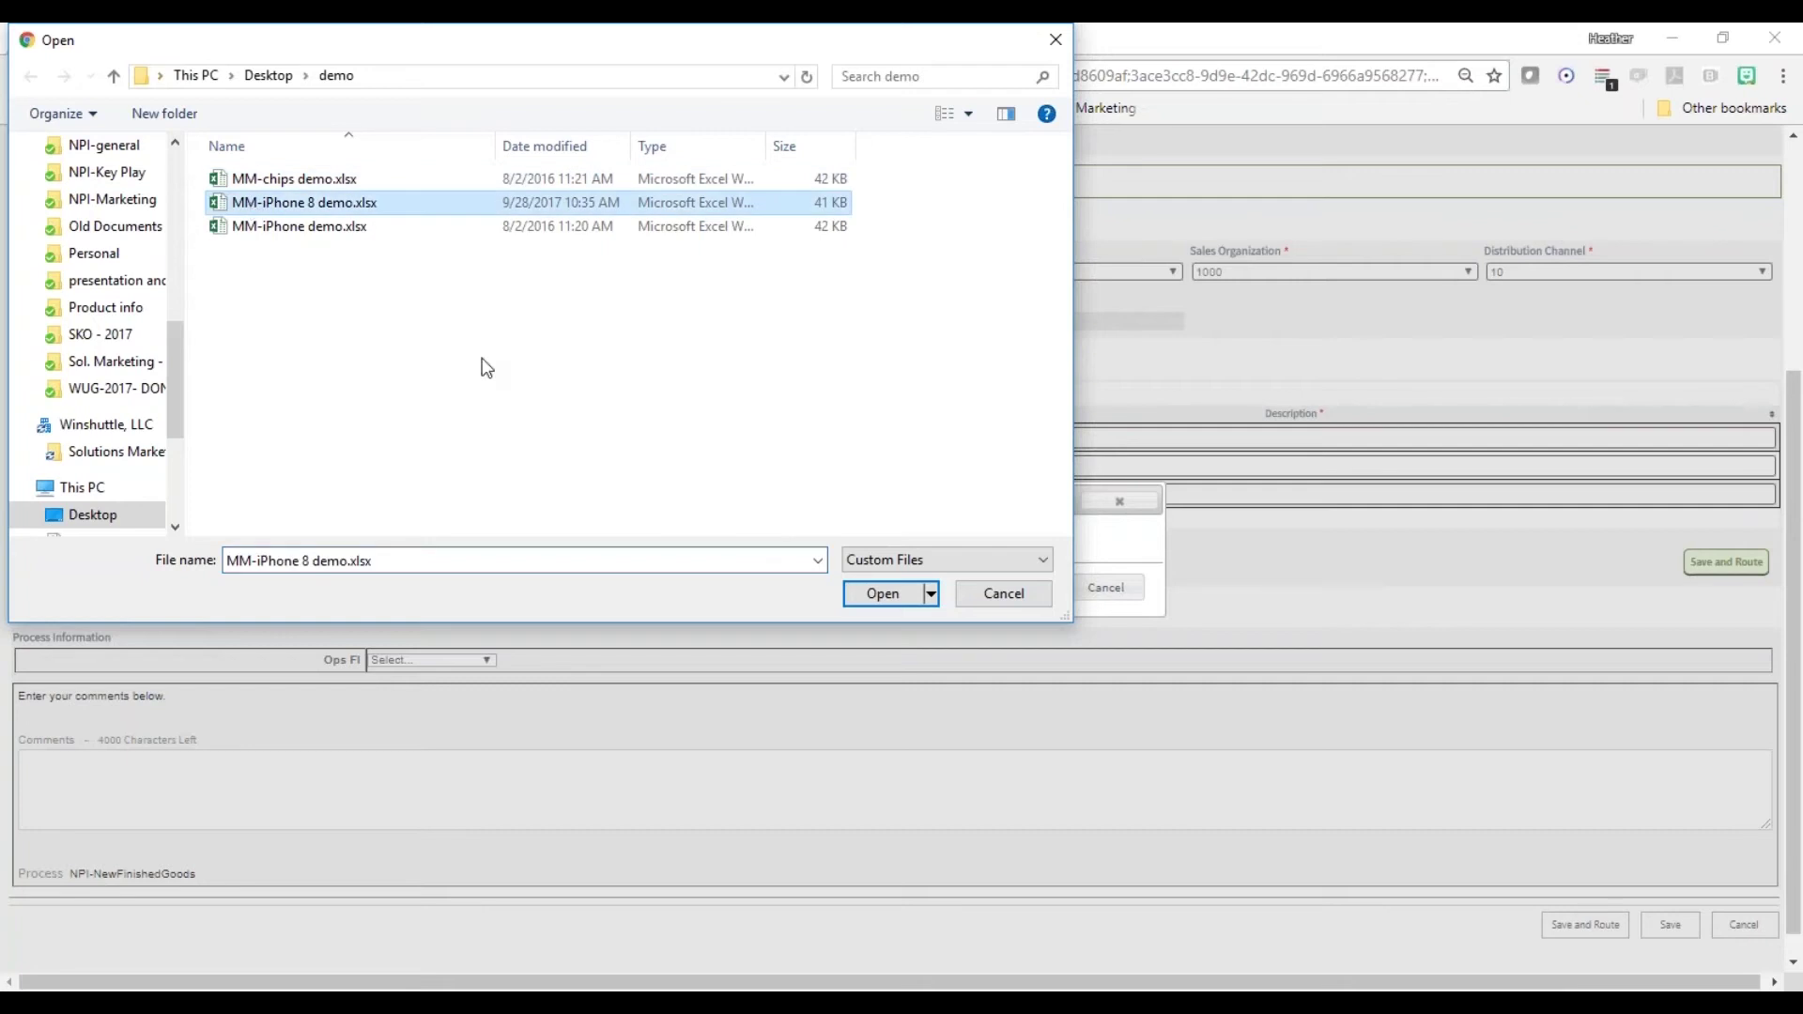
{"action": "left_click", "coordinate": [848, 601]}
{"action": "left_click", "coordinate": [940, 643]}
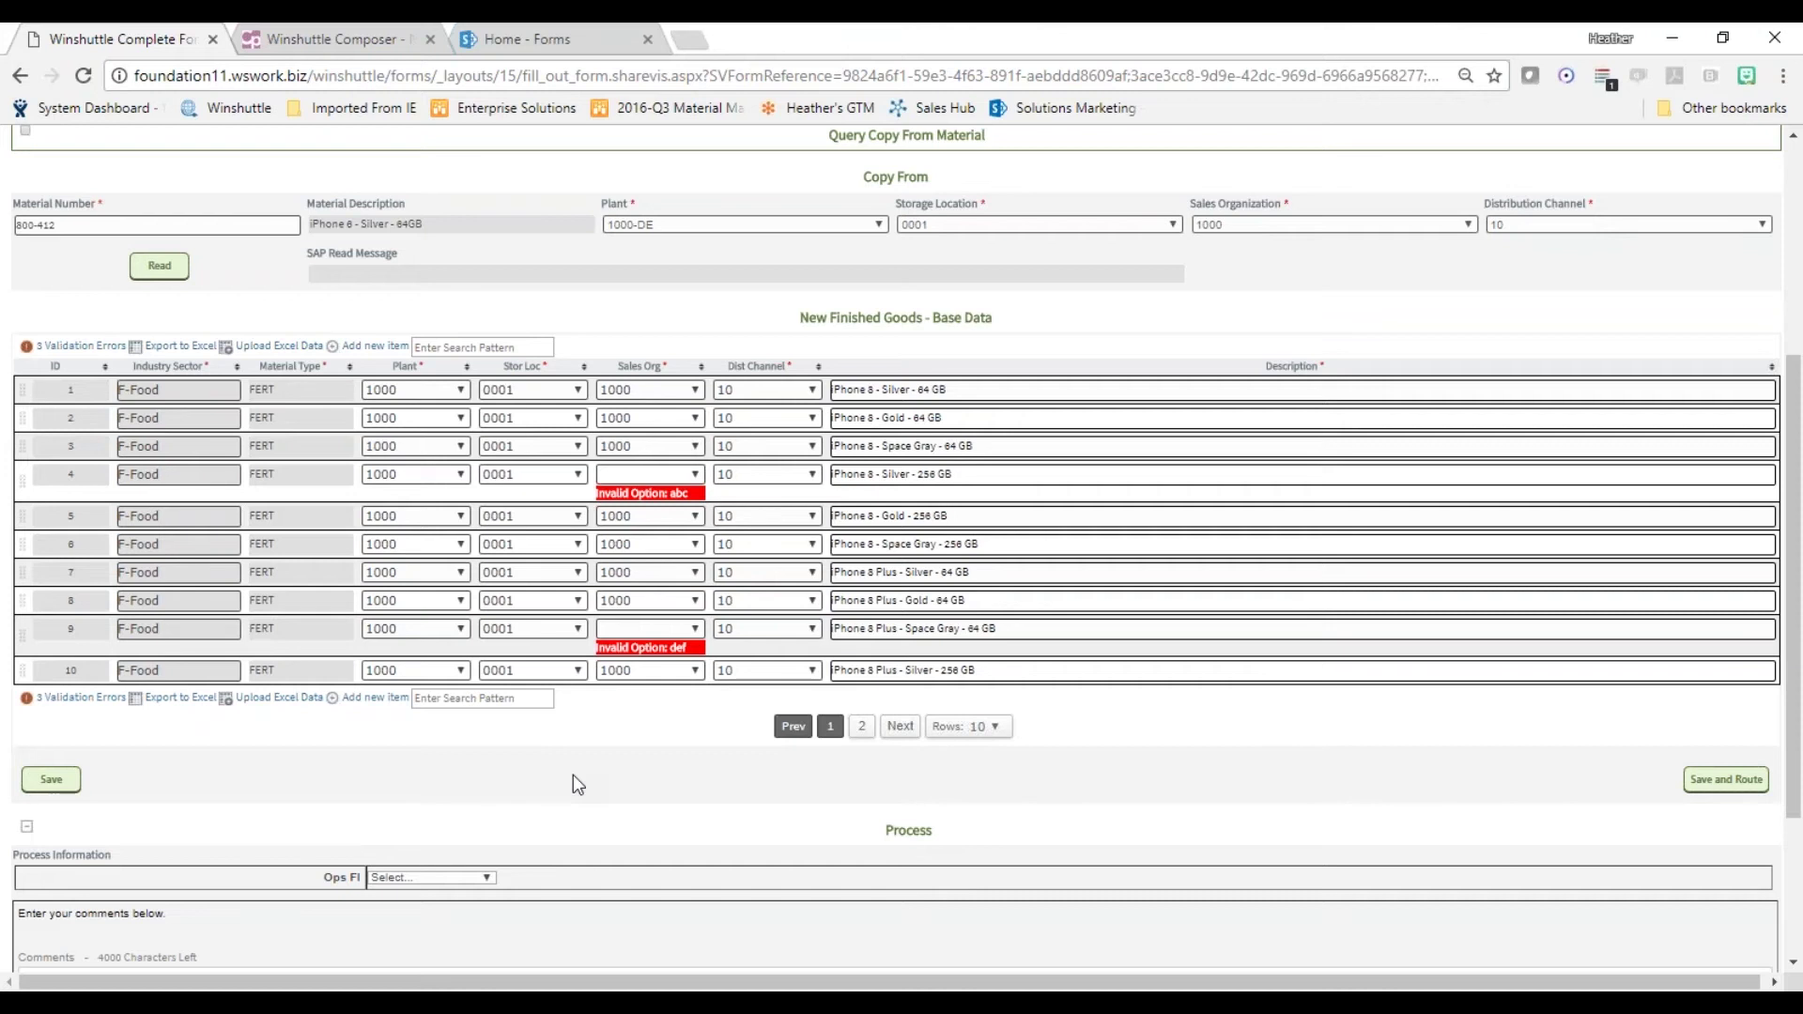
Set the sales organization to 1000 for the invalid items 4 and 9 in the base data table.
{"action": "left_click", "coordinate": [870, 475]}
{"action": "left_click", "coordinate": [675, 474]}
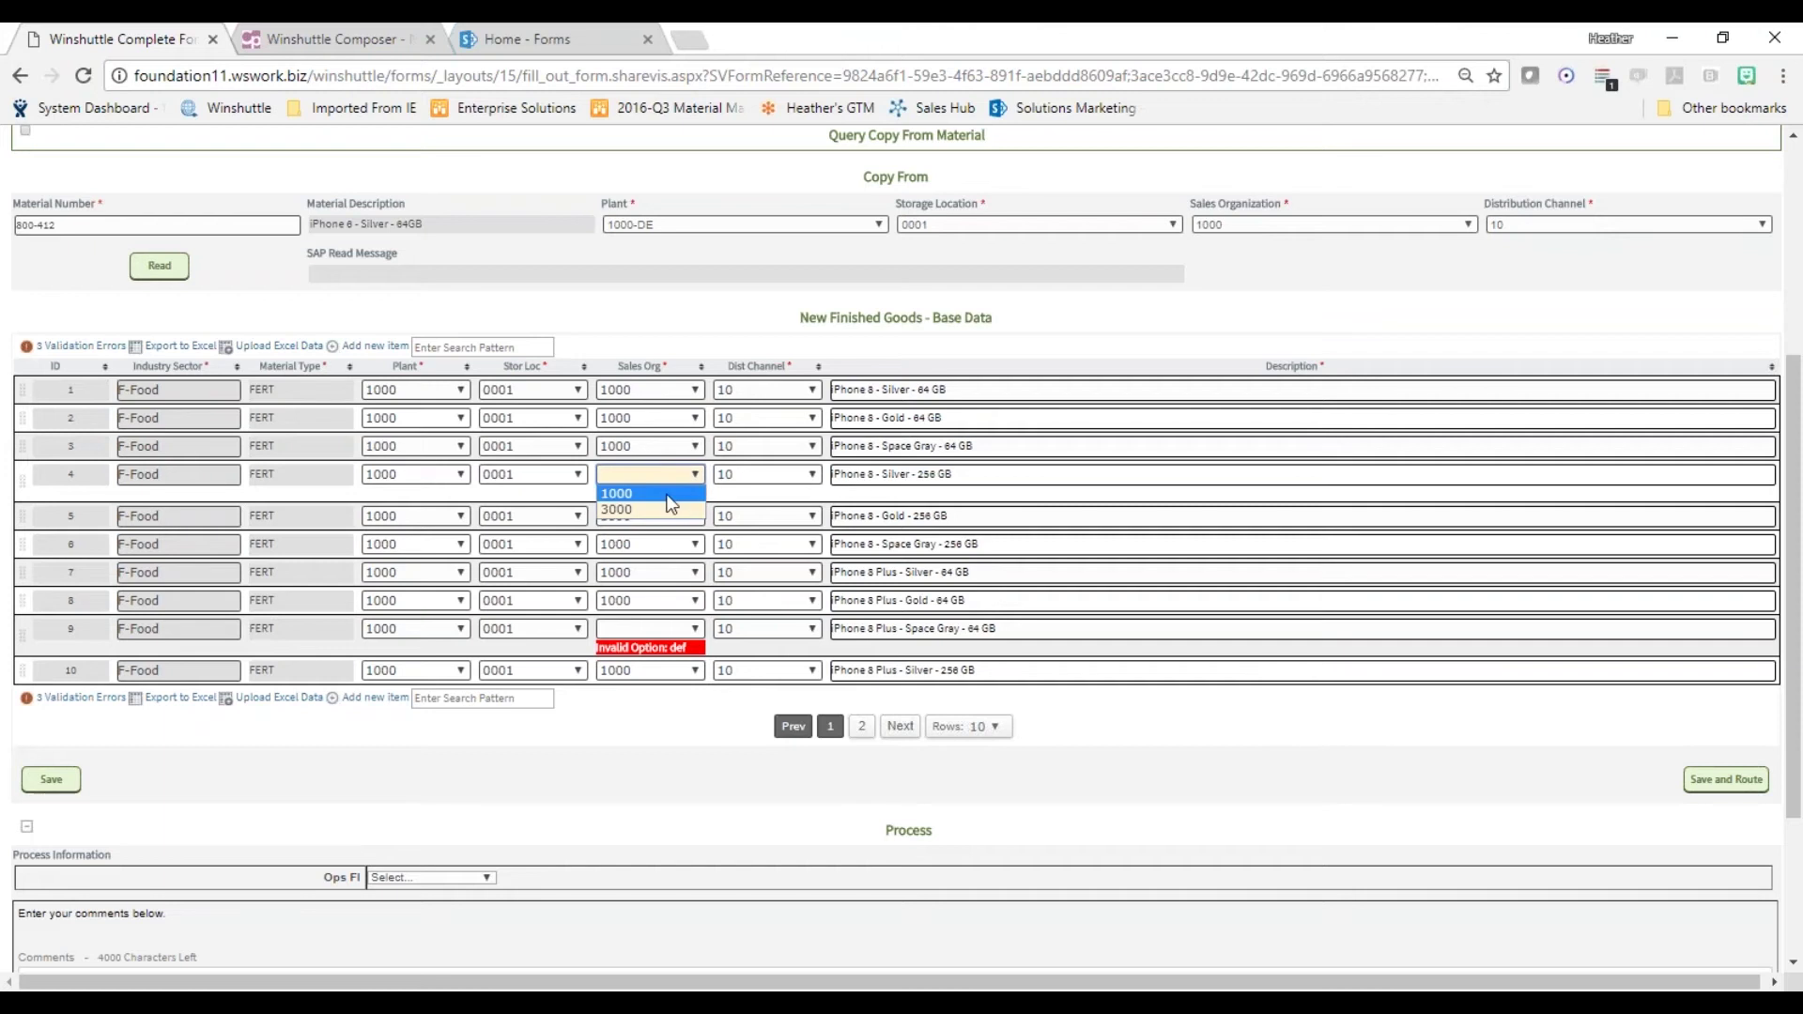
{"action": "left_click", "coordinate": [668, 495]}
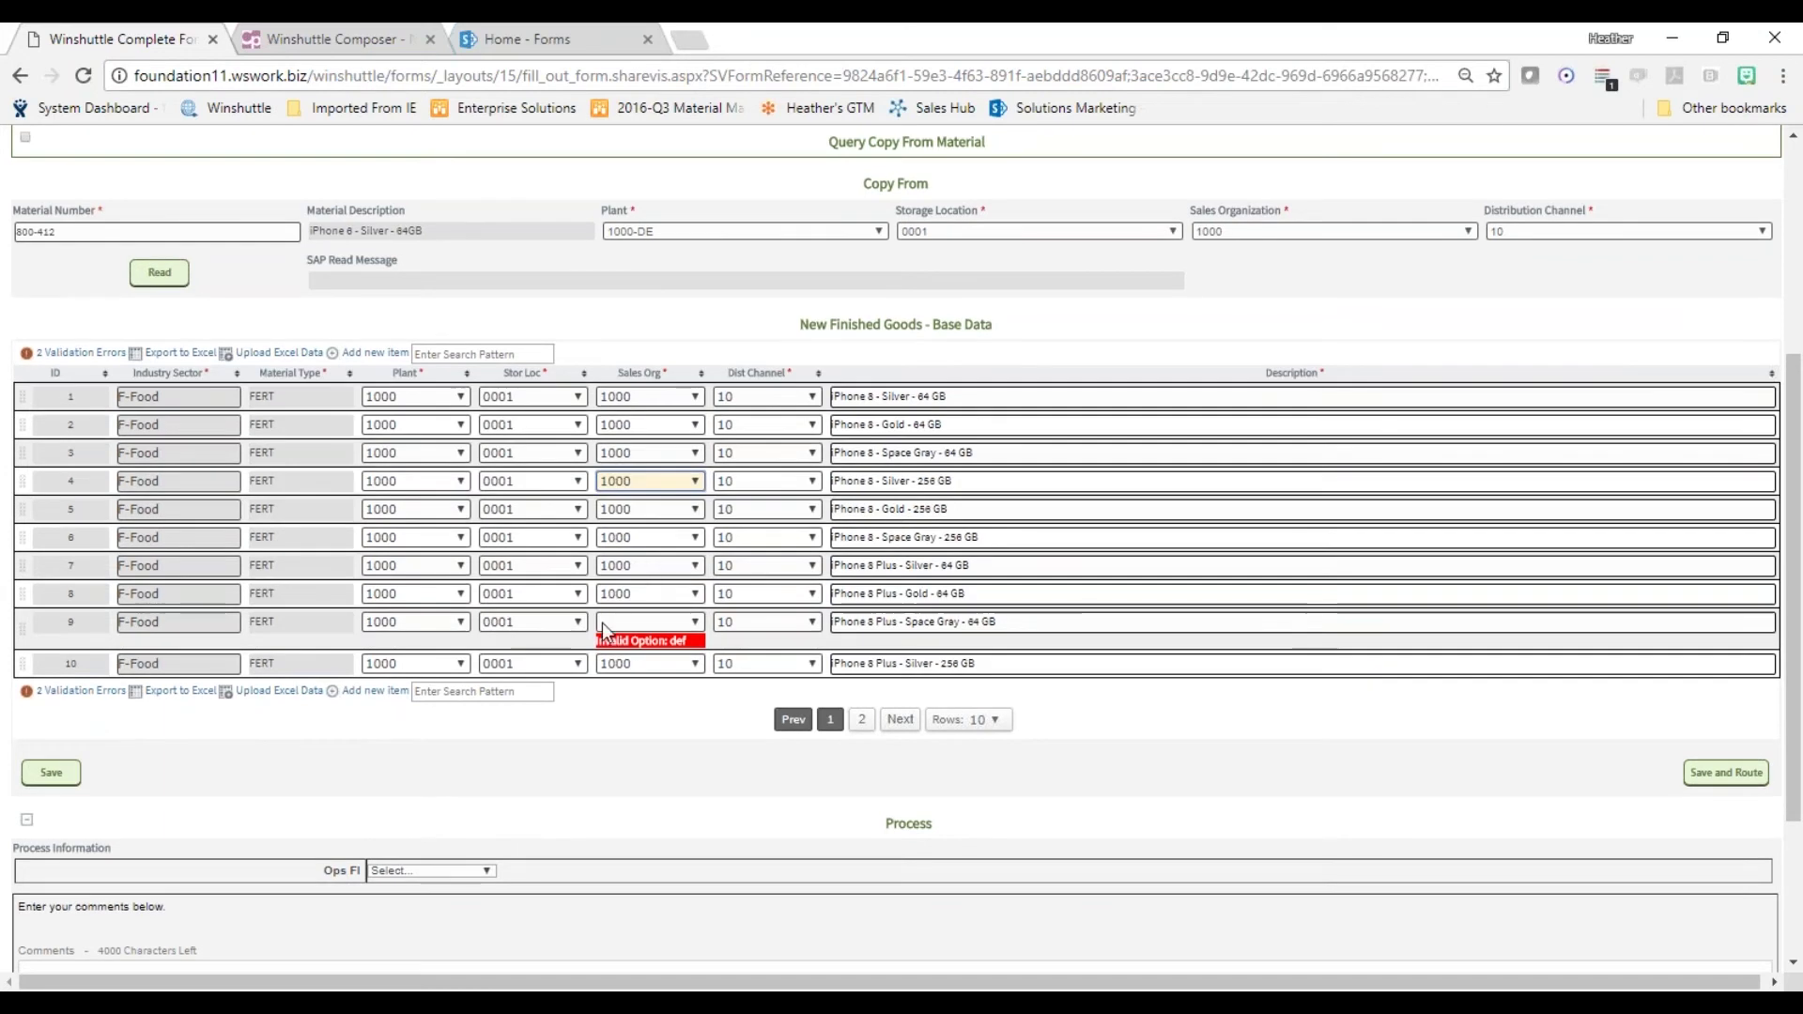
{"action": "left_click", "coordinate": [637, 624]}
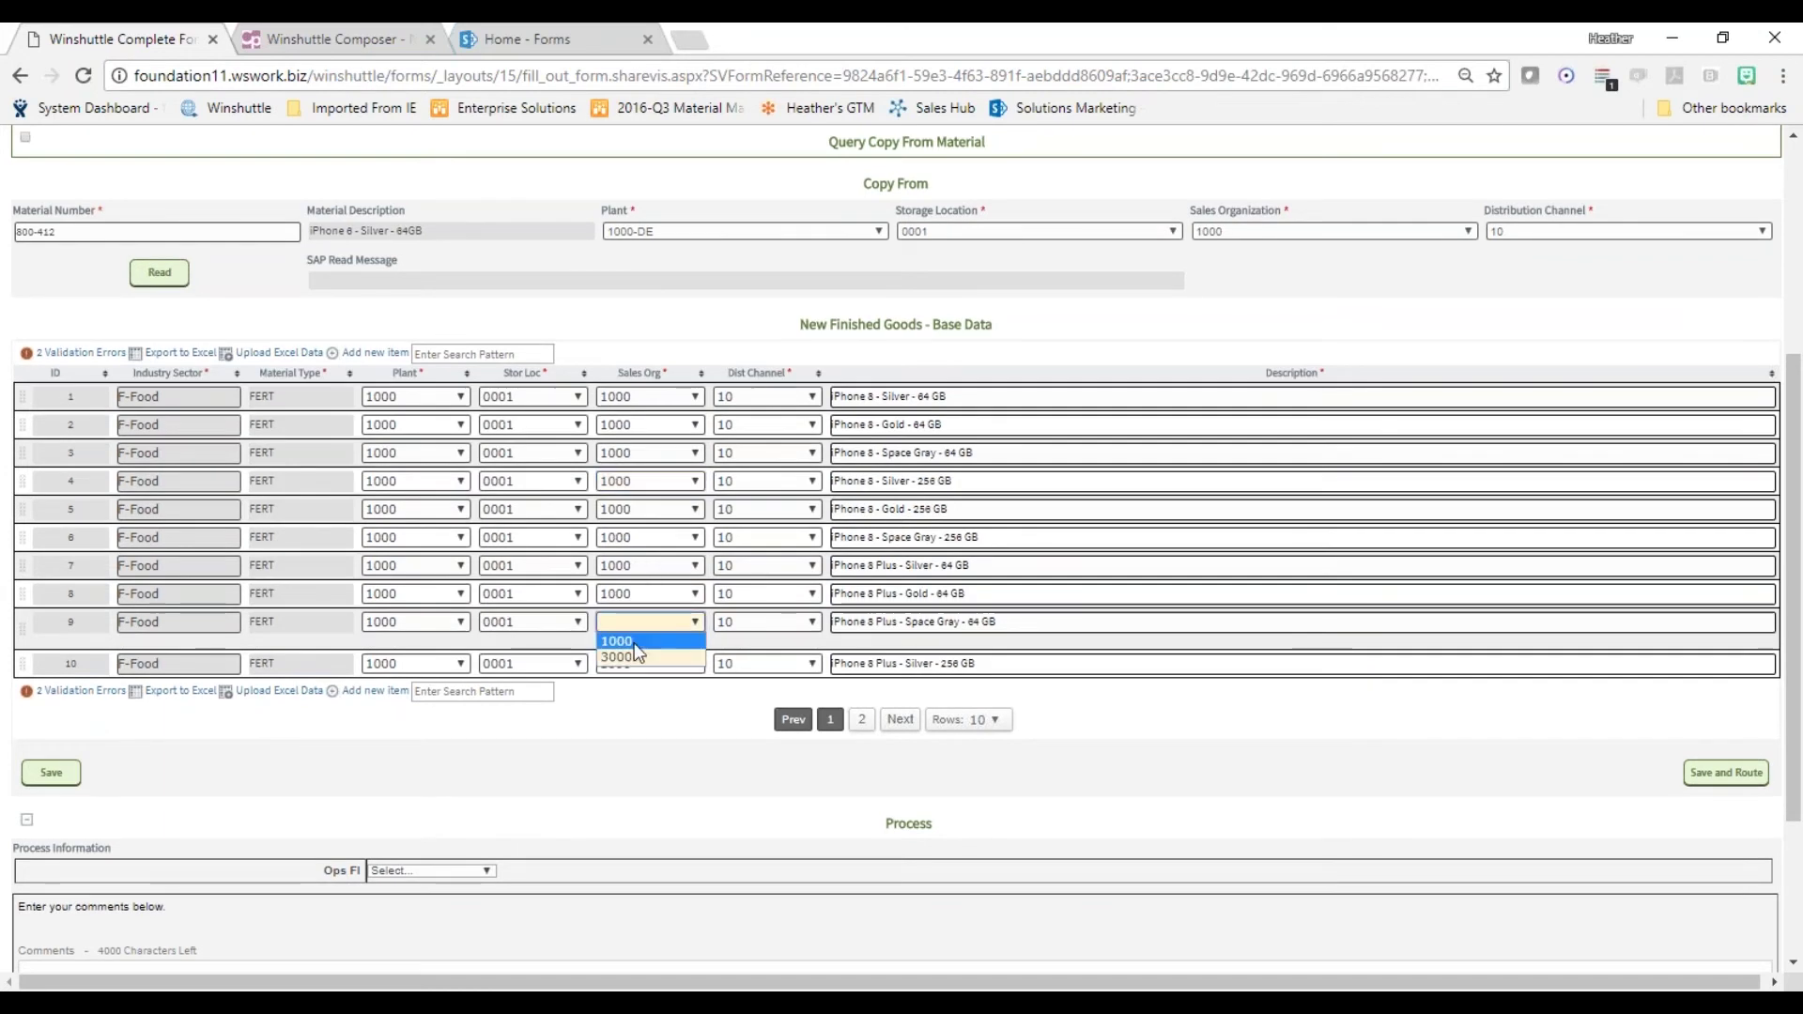
{"action": "left_click", "coordinate": [635, 644]}
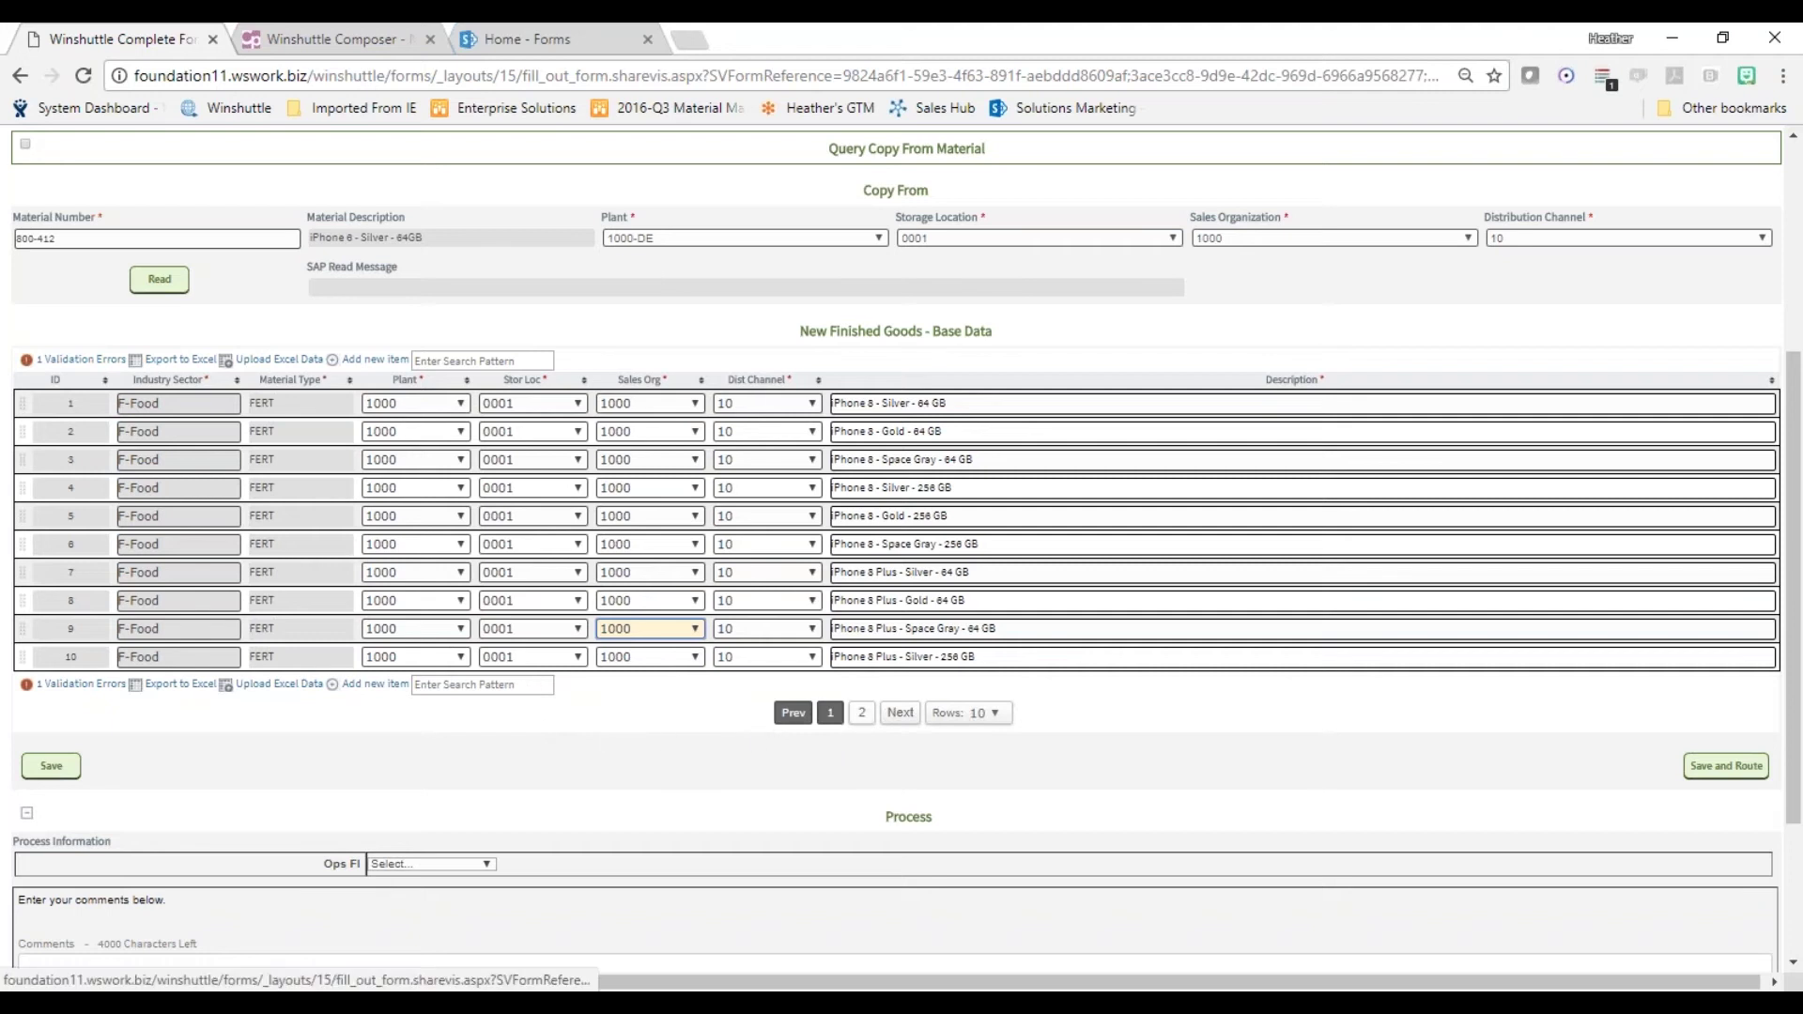
Go to the remaining description error through the validation results and shorten item 12's description to iPhone 8 Plus - Space Gray - 256 GB.
{"action": "left_click", "coordinate": [68, 366]}
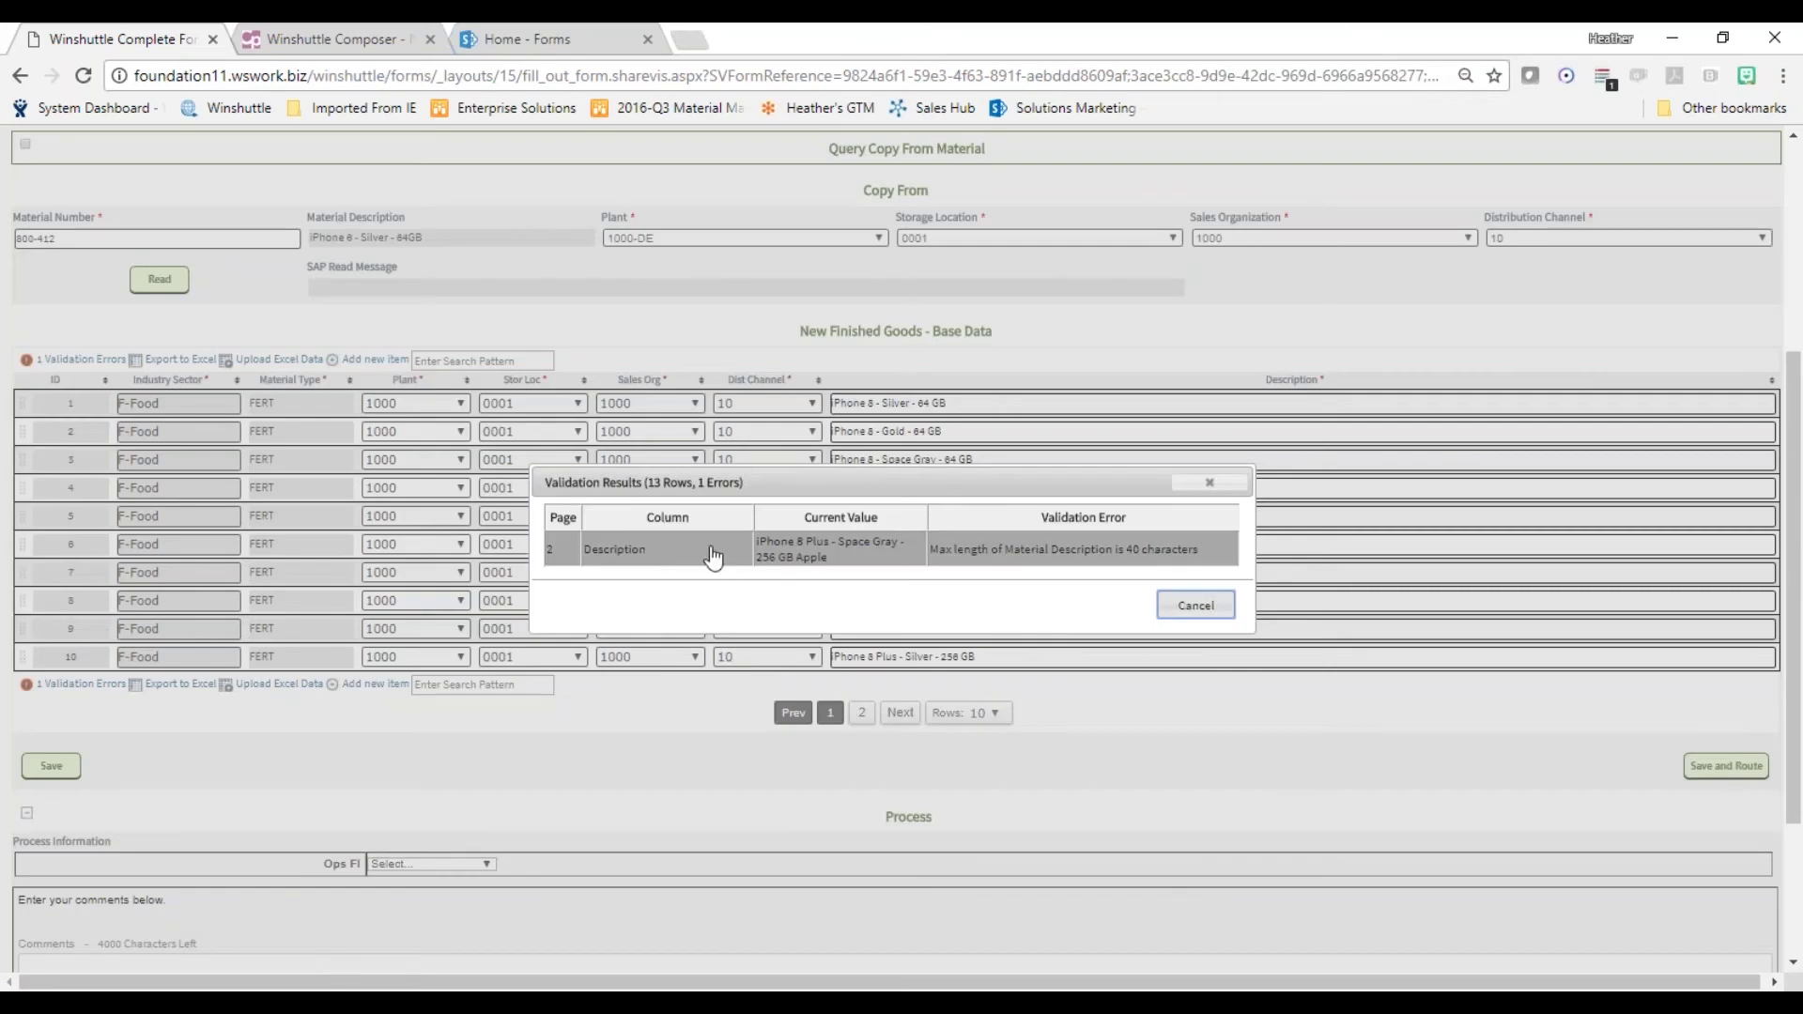
{"action": "left_click", "coordinate": [713, 557]}
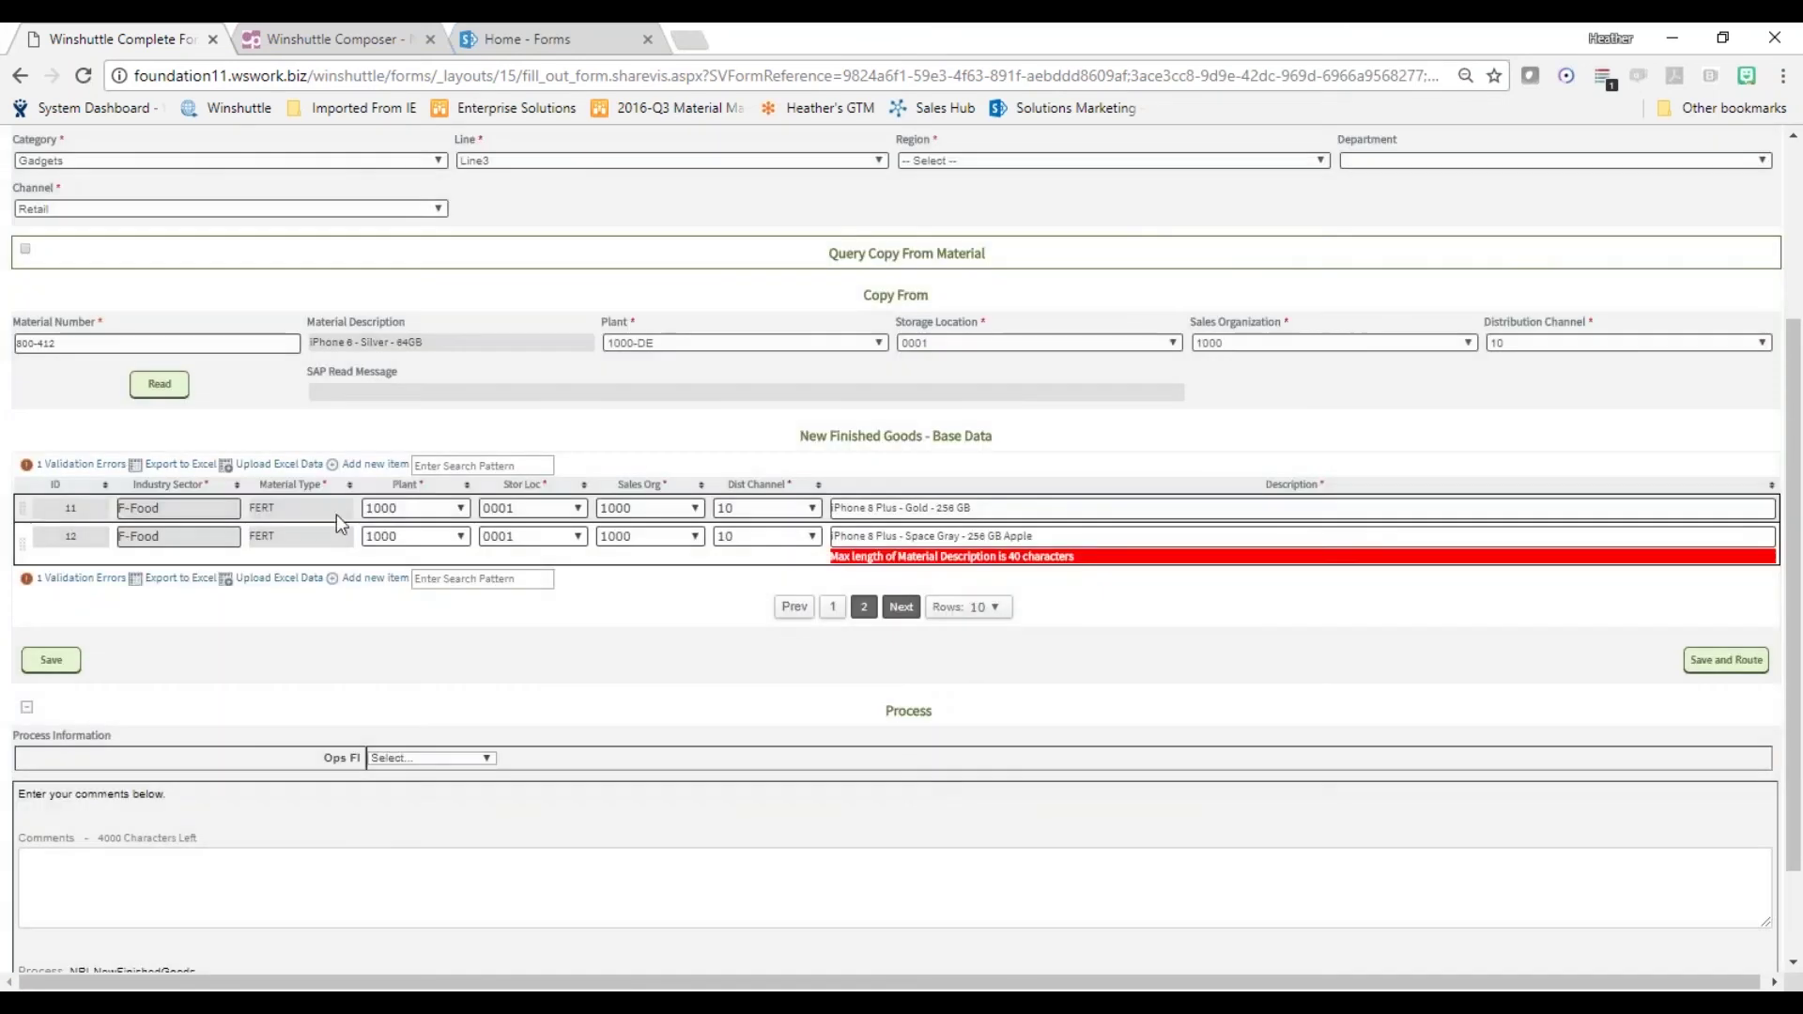
{"action": "left_click", "coordinate": [1053, 557]}
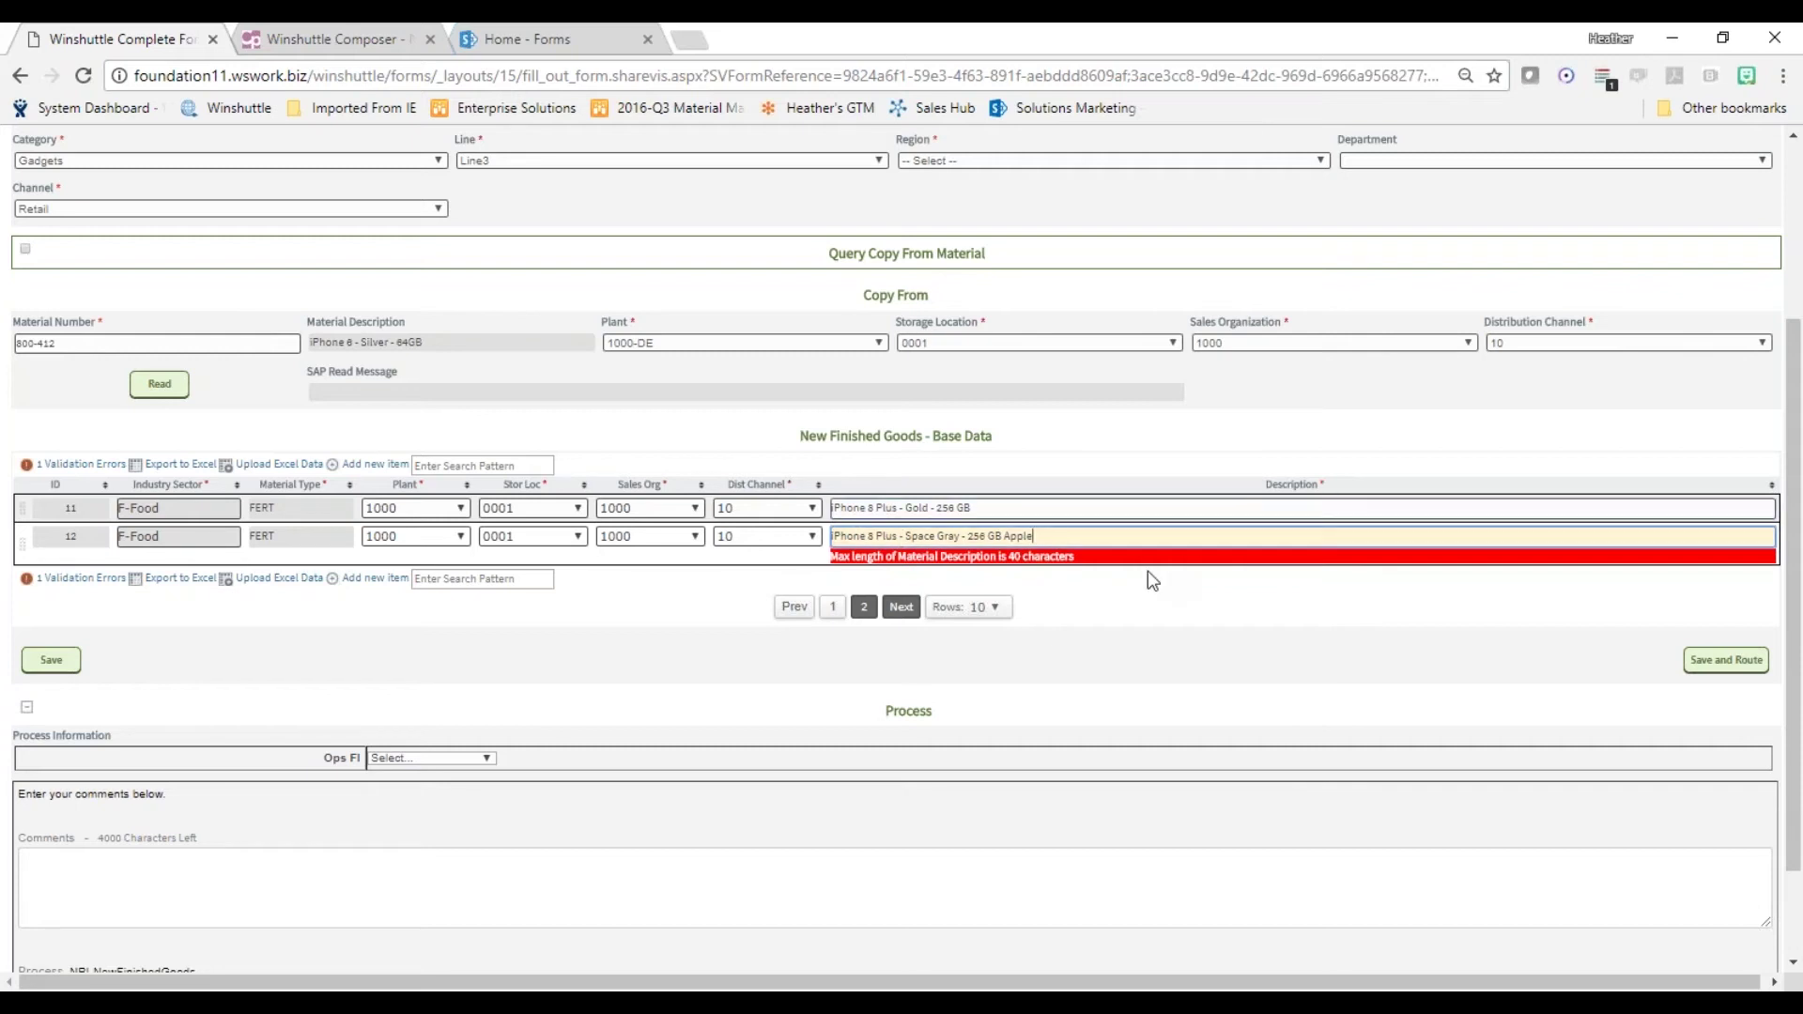
{"action": "key", "text": "BackSpace"}
{"action": "key", "text": "BackSpace"}
{"action": "key", "text": "BackSpace"}
{"action": "key", "text": "BackSpace"}
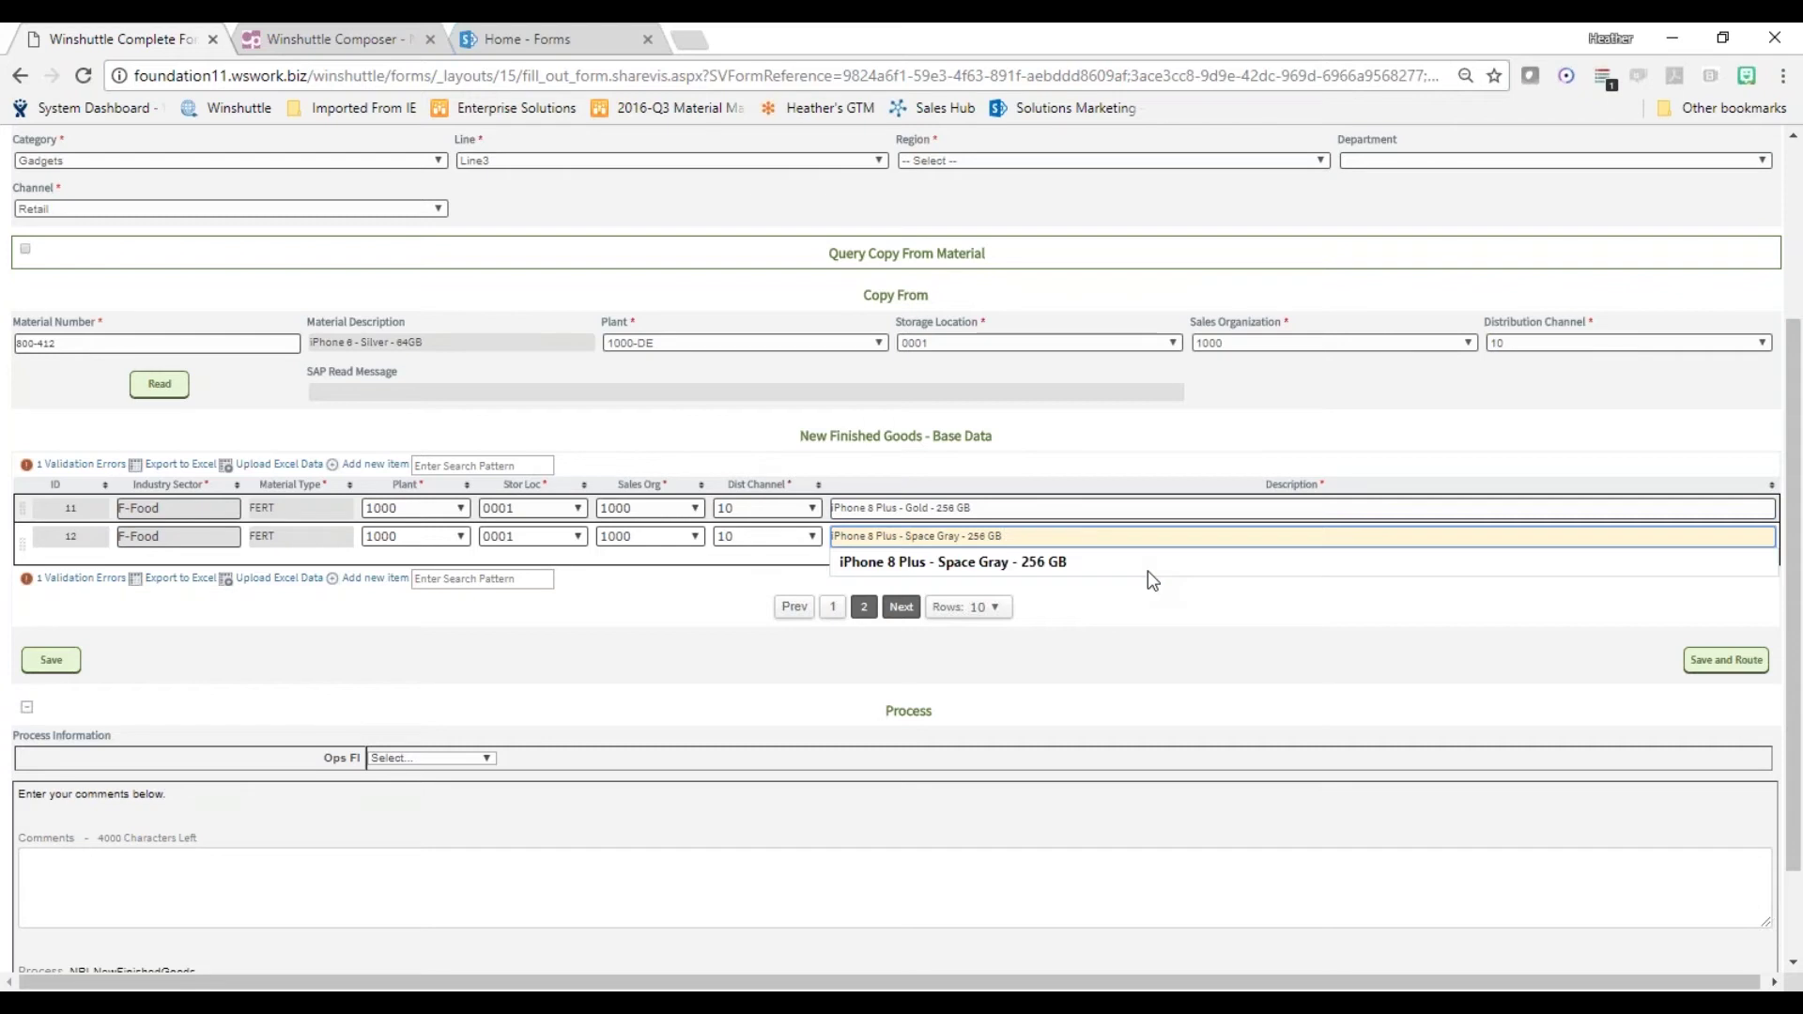
Commit item 12's corrected description and return to the first page of the base data table.
{"action": "key", "text": "Tab"}
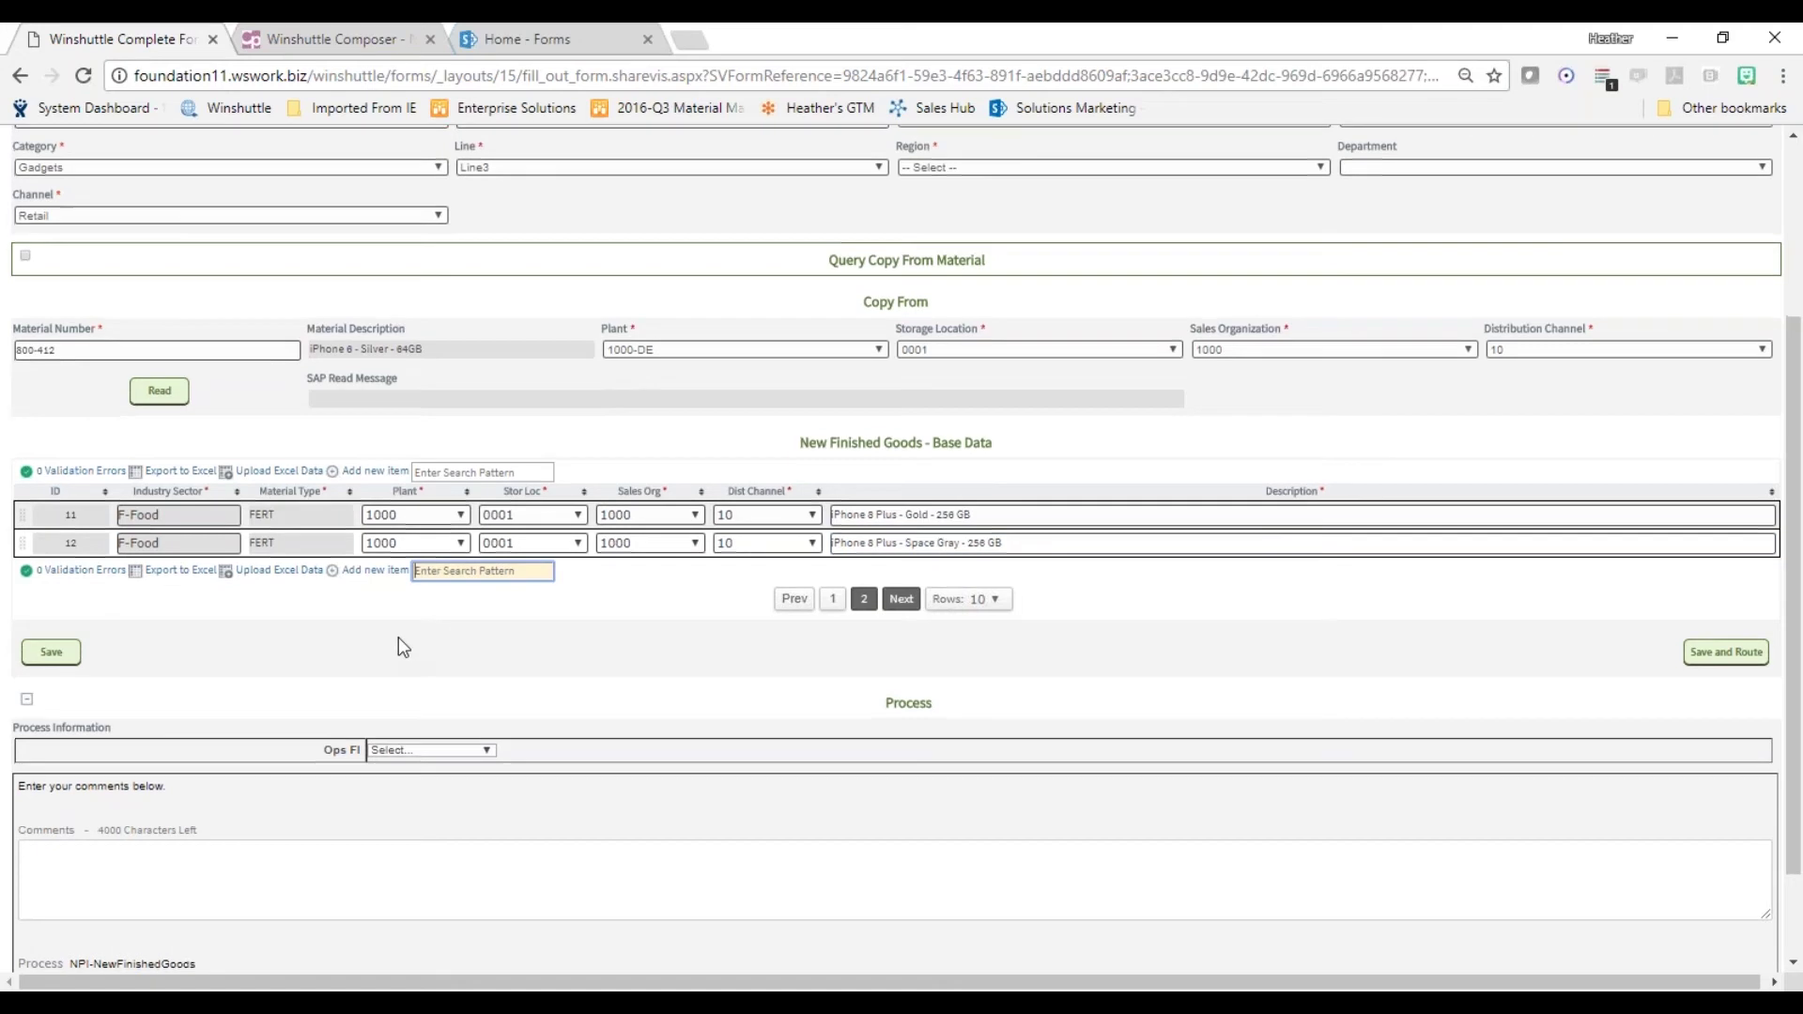
{"action": "scroll", "coordinate": [399, 636], "scroll_direction": "down", "scroll_amount": 3}
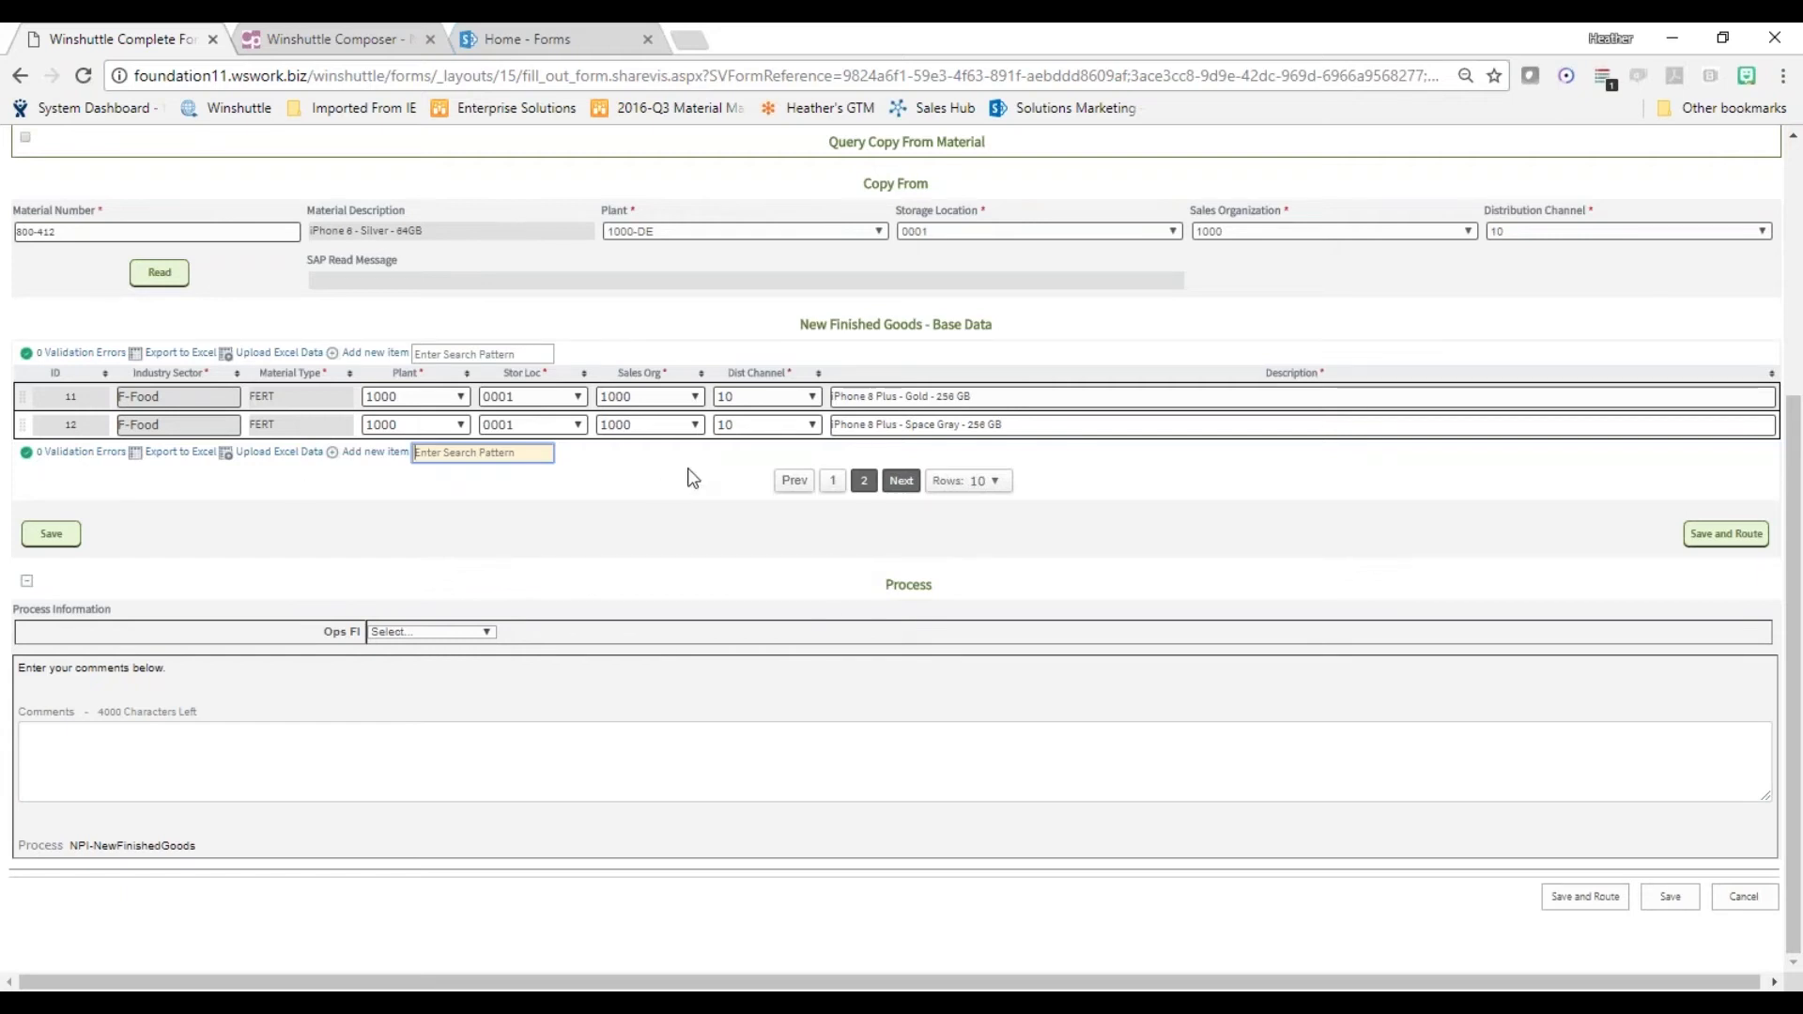
{"action": "left_click", "coordinate": [829, 482]}
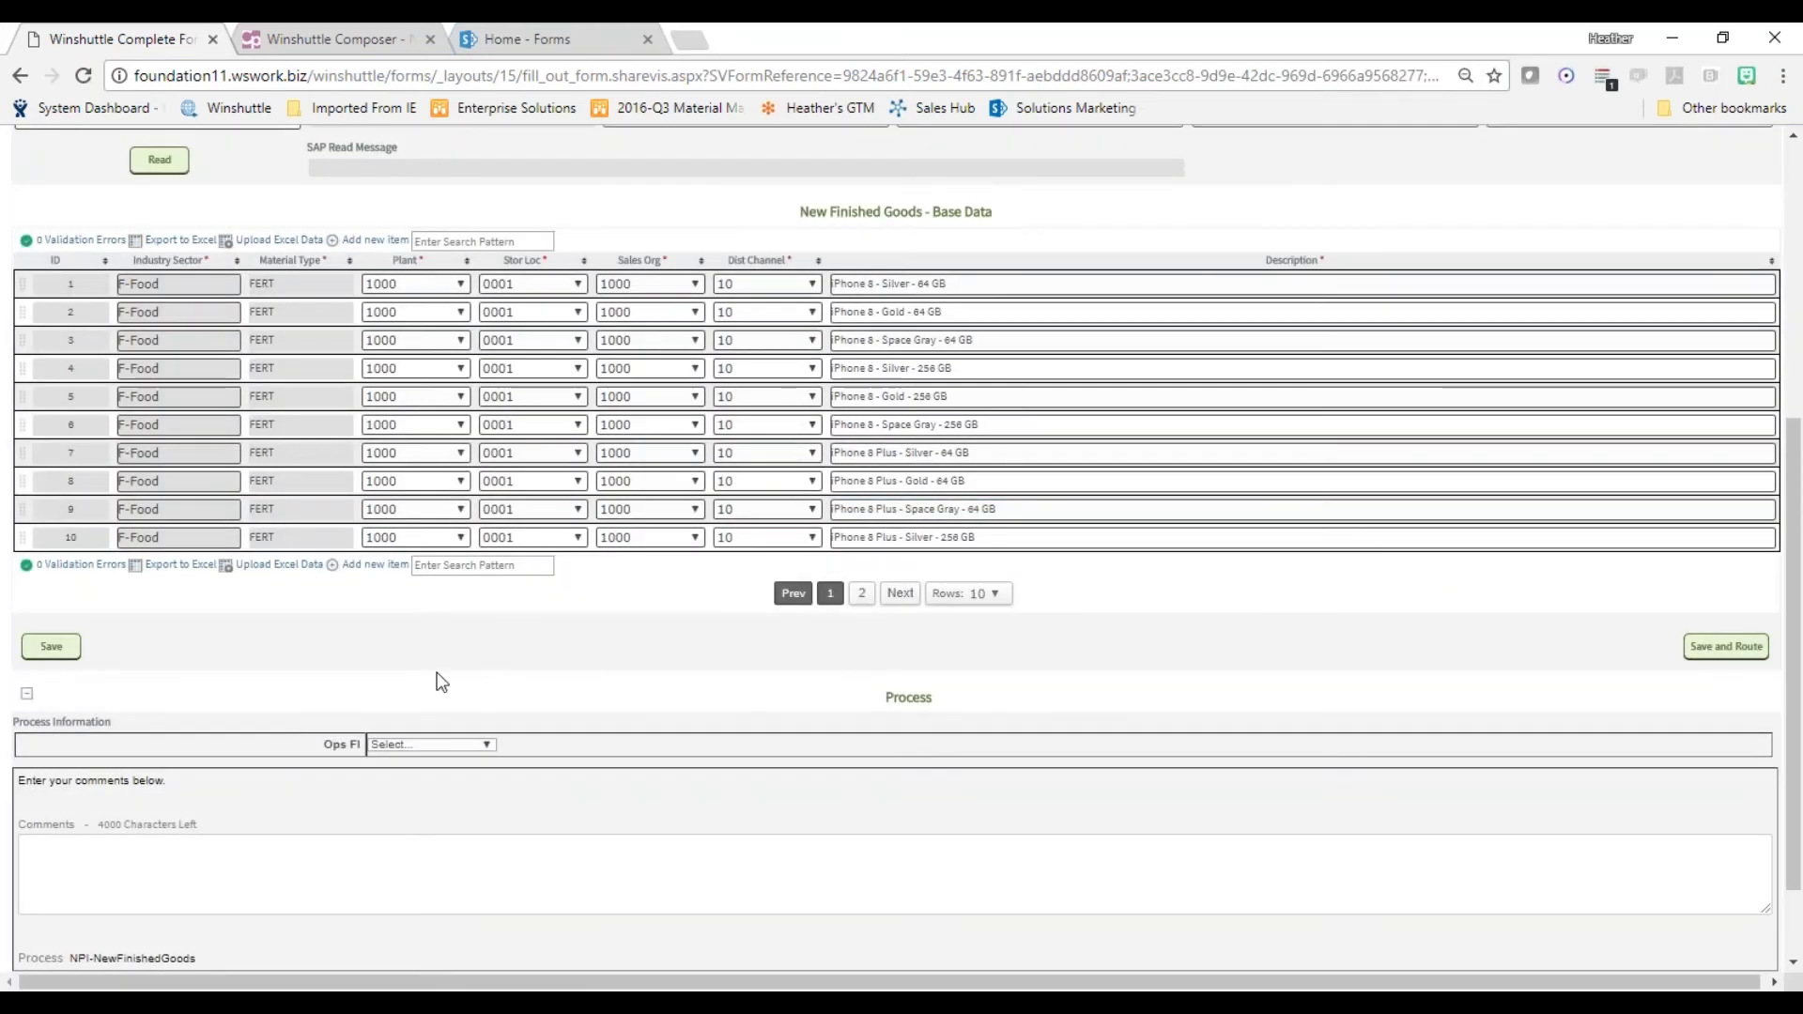
Assign the Ops FI participant in the Process section by choosing the project owner's name.
{"action": "scroll", "coordinate": [432, 669], "scroll_direction": "down", "scroll_amount": 1}
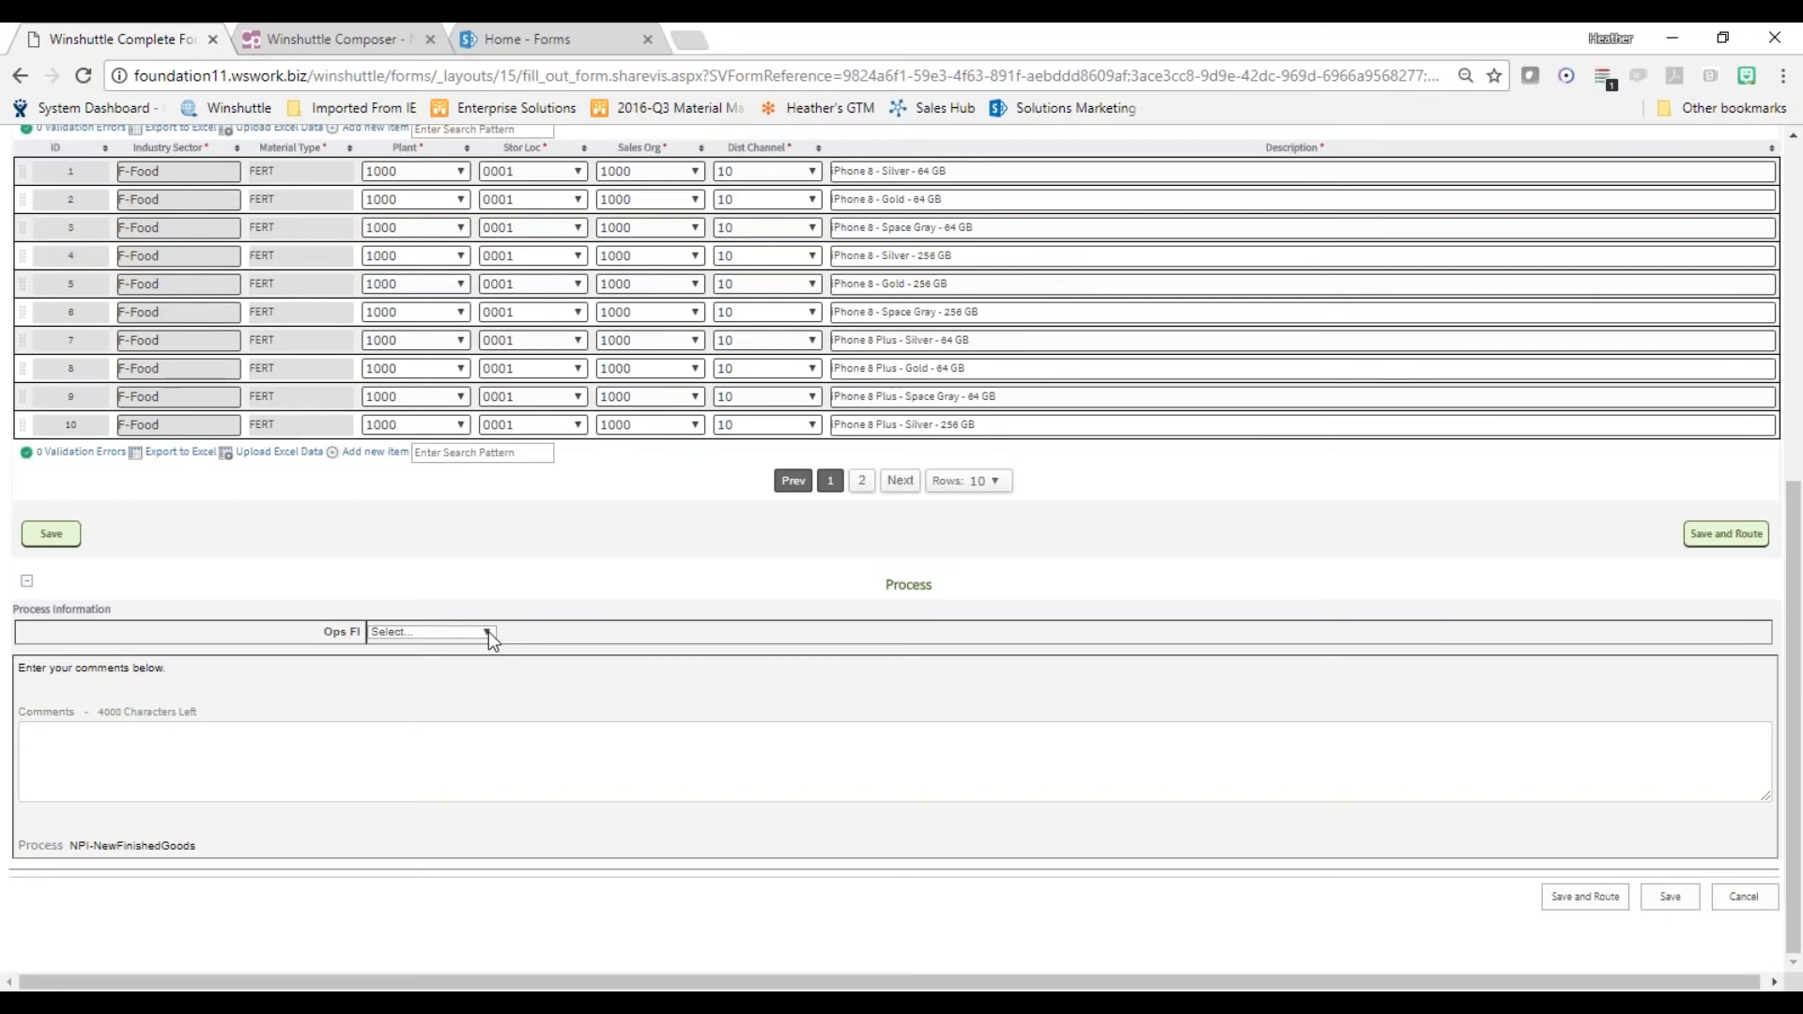
{"action": "left_click", "coordinate": [488, 631]}
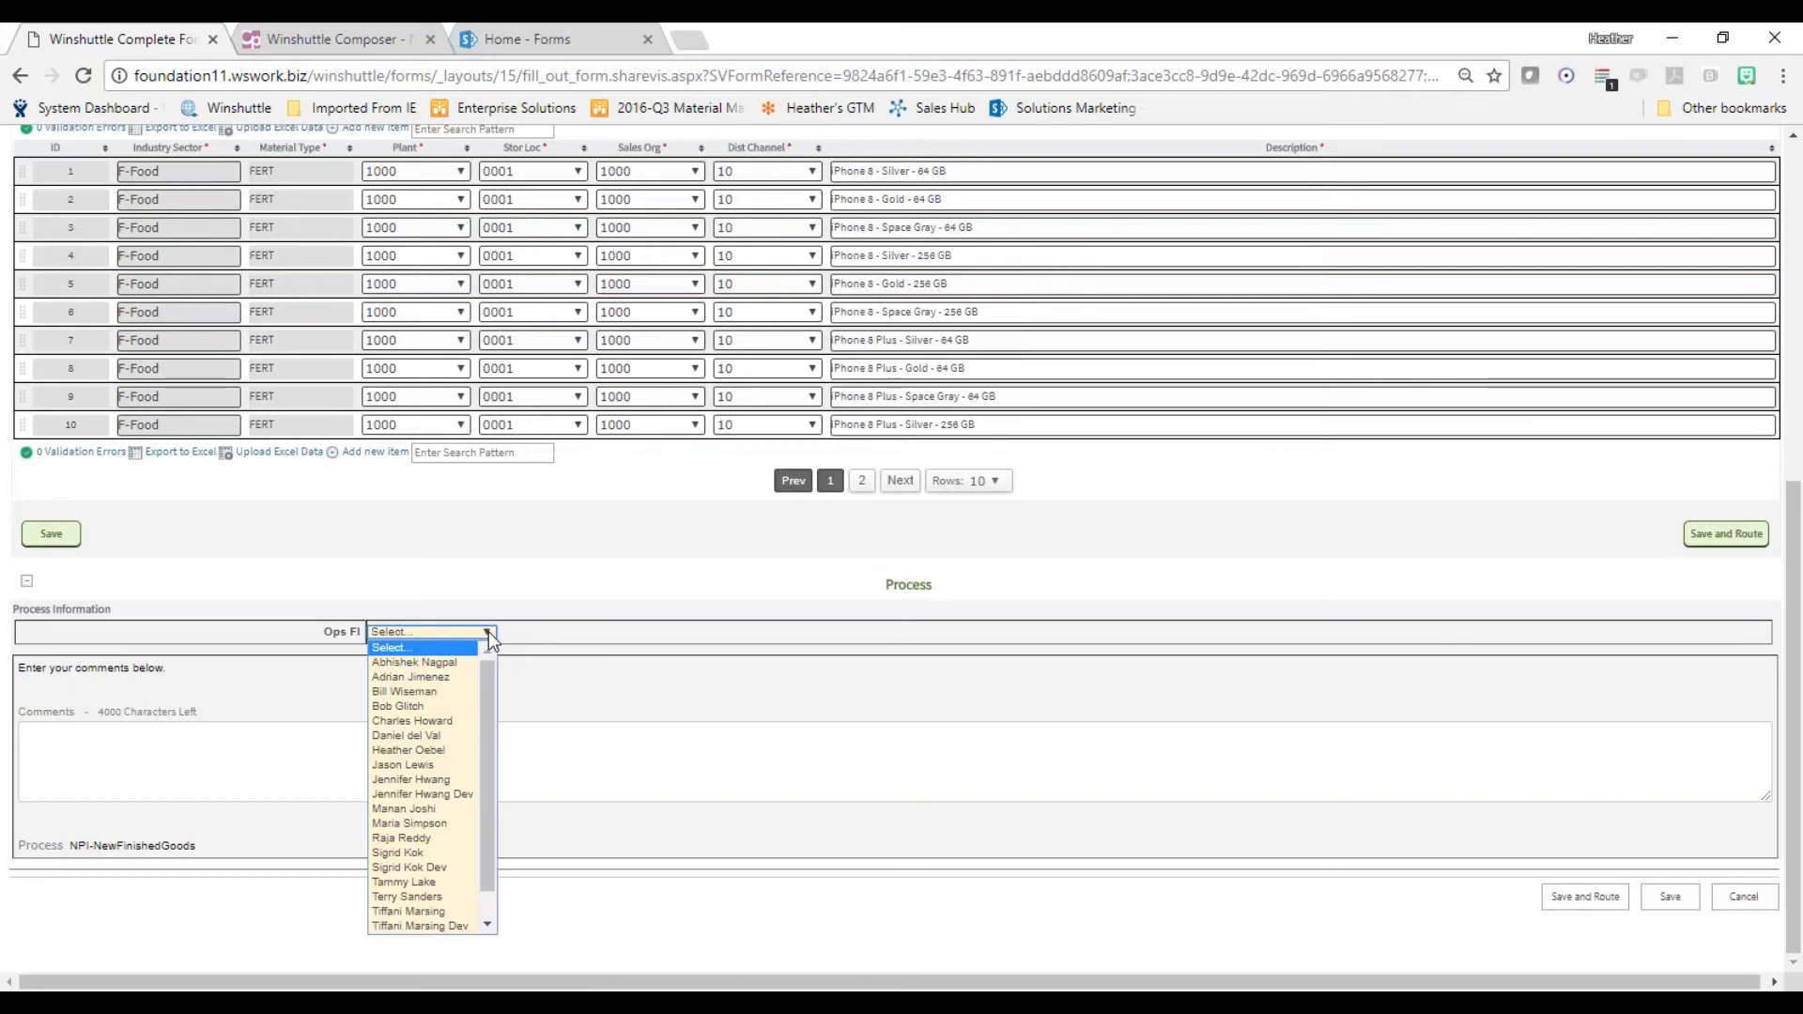
{"action": "left_click", "coordinate": [443, 749]}
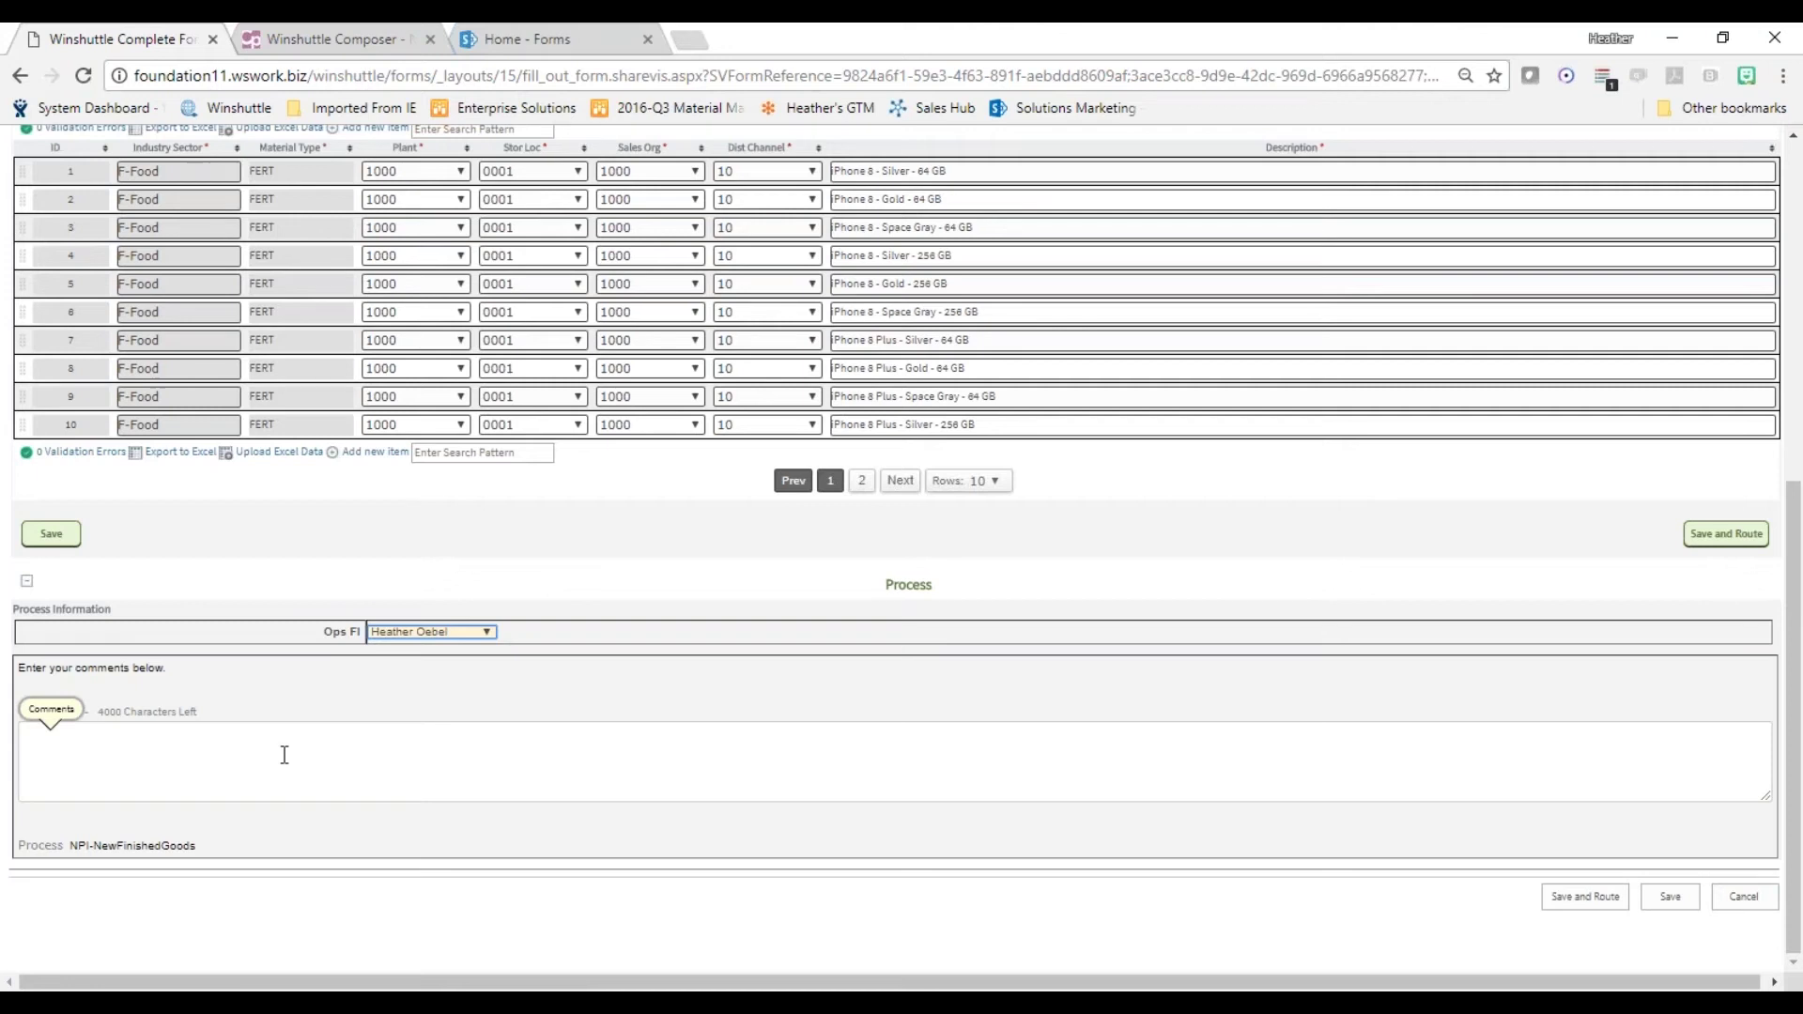
Enter the comment Please add data for the process and try to save and route the request.
{"action": "left_click", "coordinate": [439, 748]}
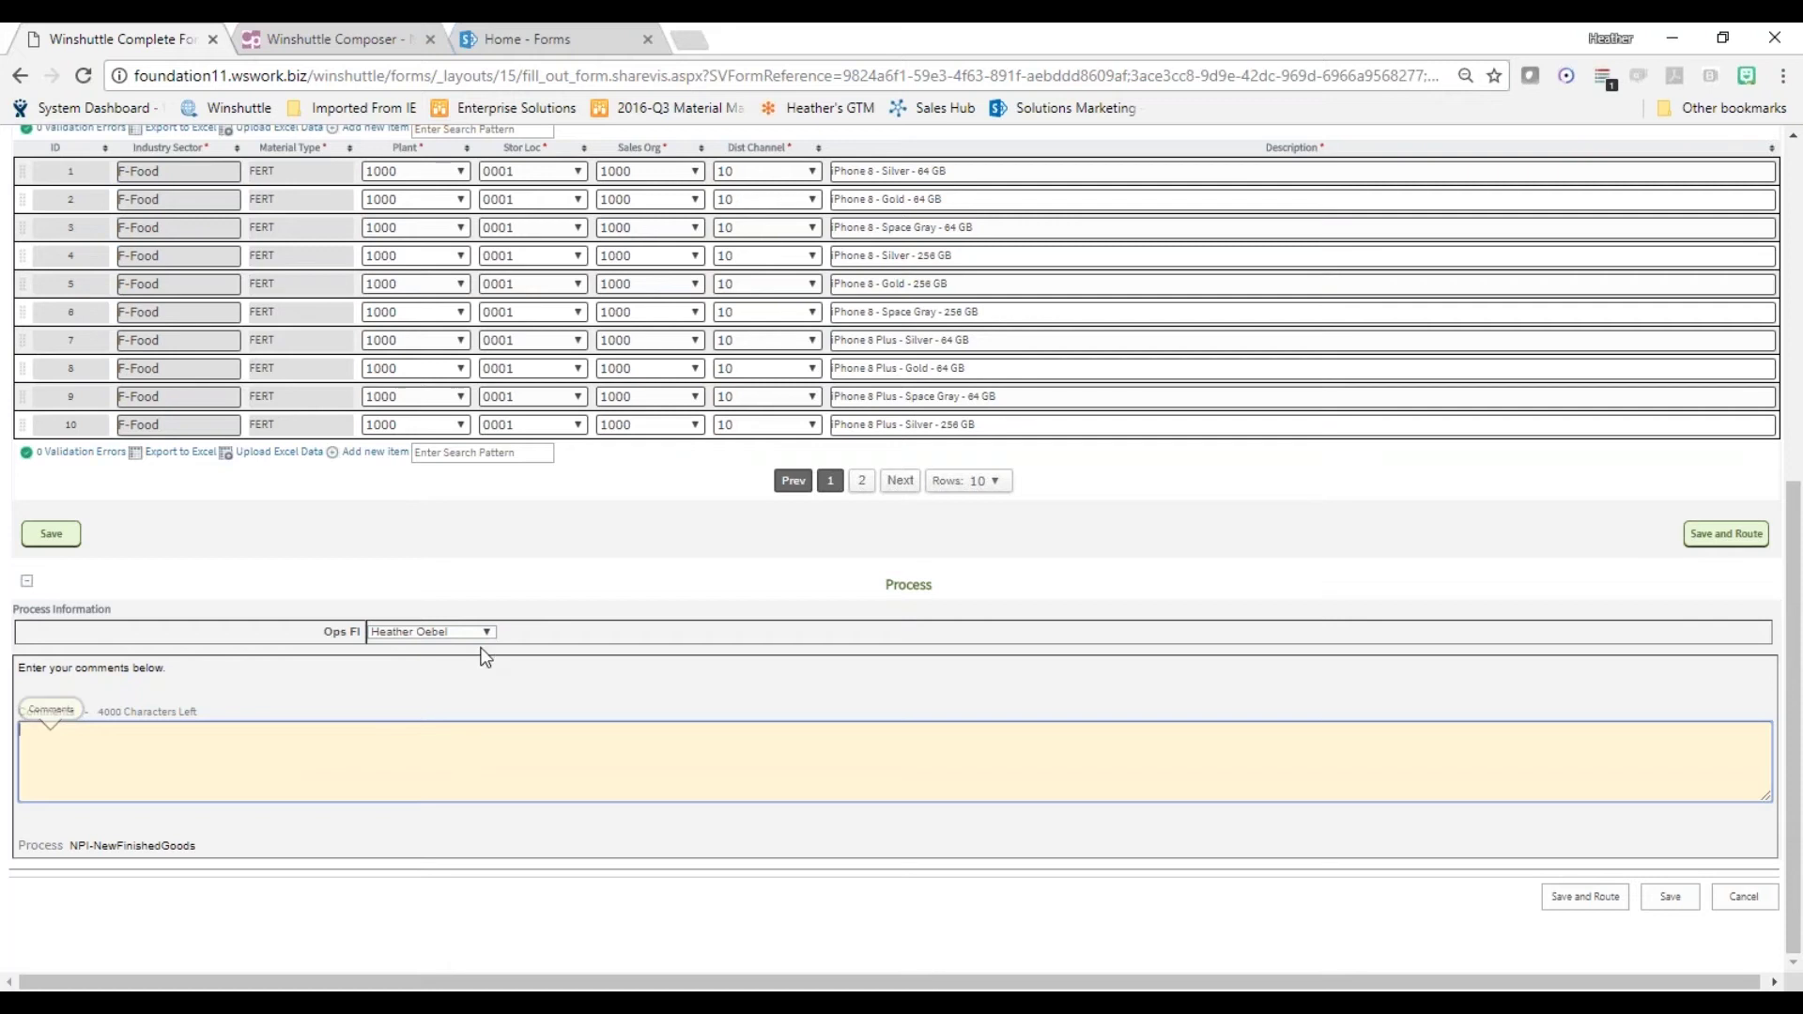
{"action": "scroll", "coordinate": [489, 648], "scroll_direction": "up", "scroll_amount": 3}
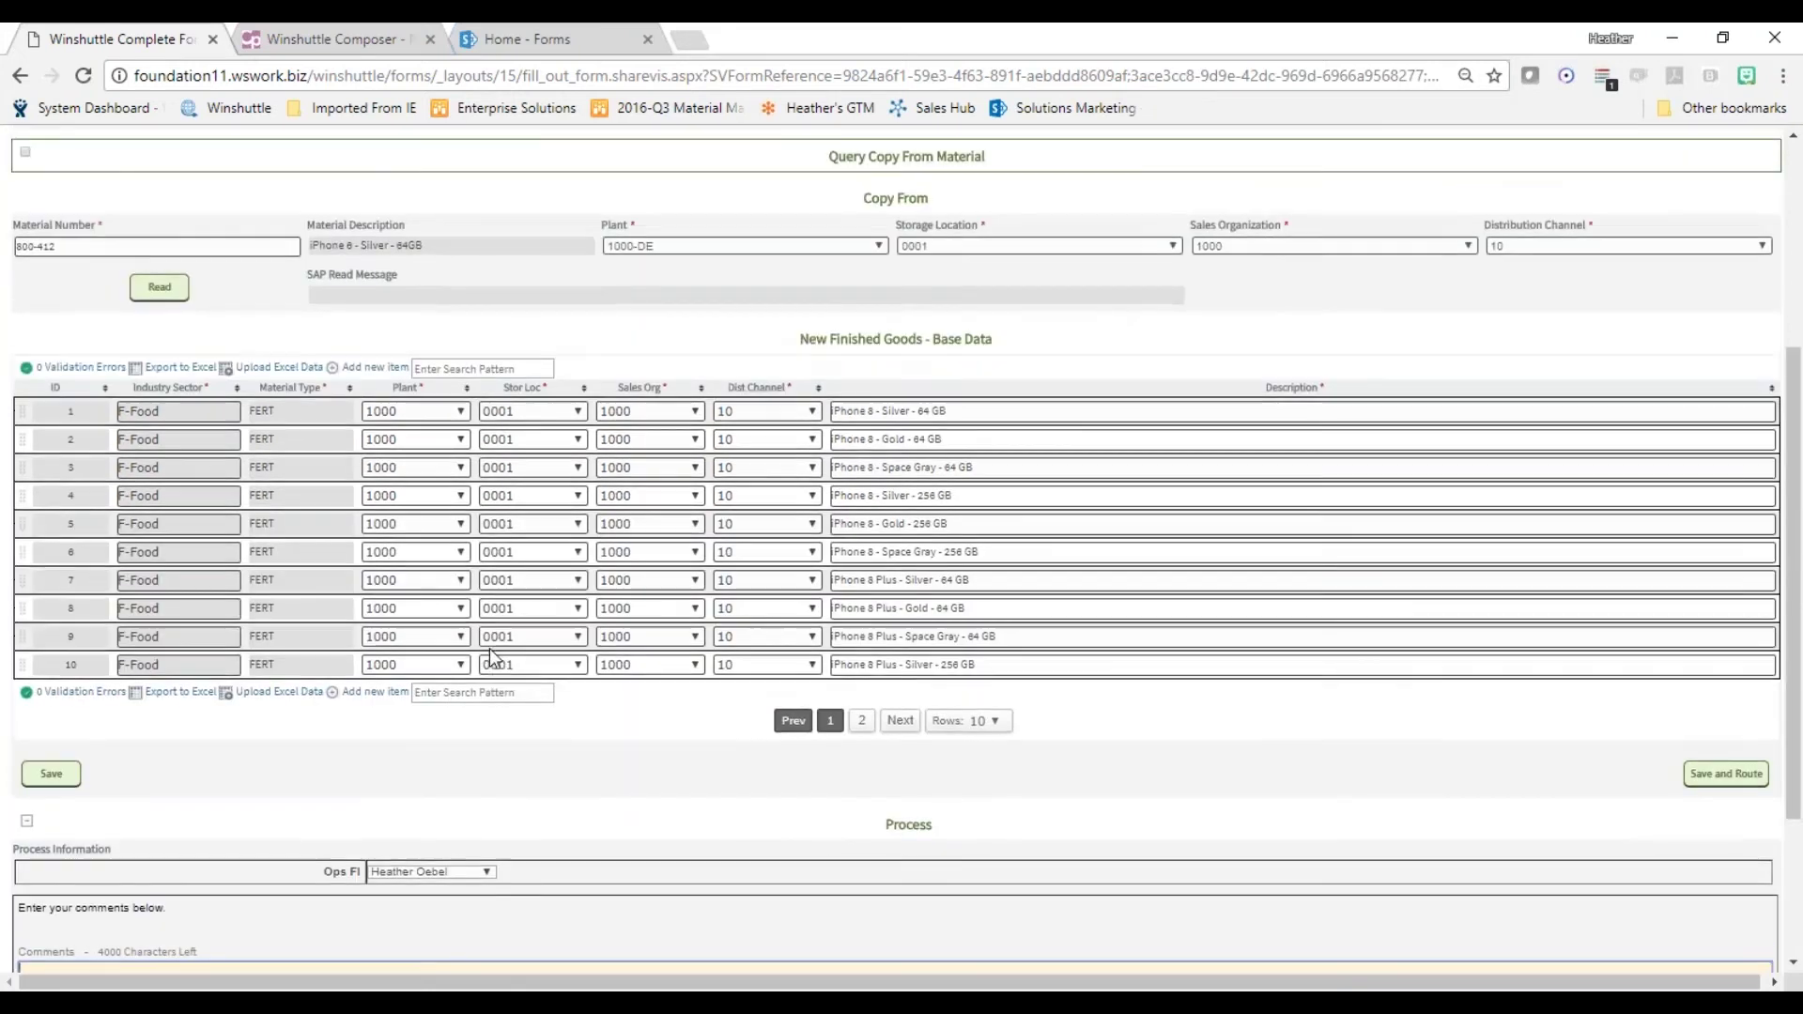
{"action": "scroll", "coordinate": [668, 470], "scroll_direction": "up", "scroll_amount": 4}
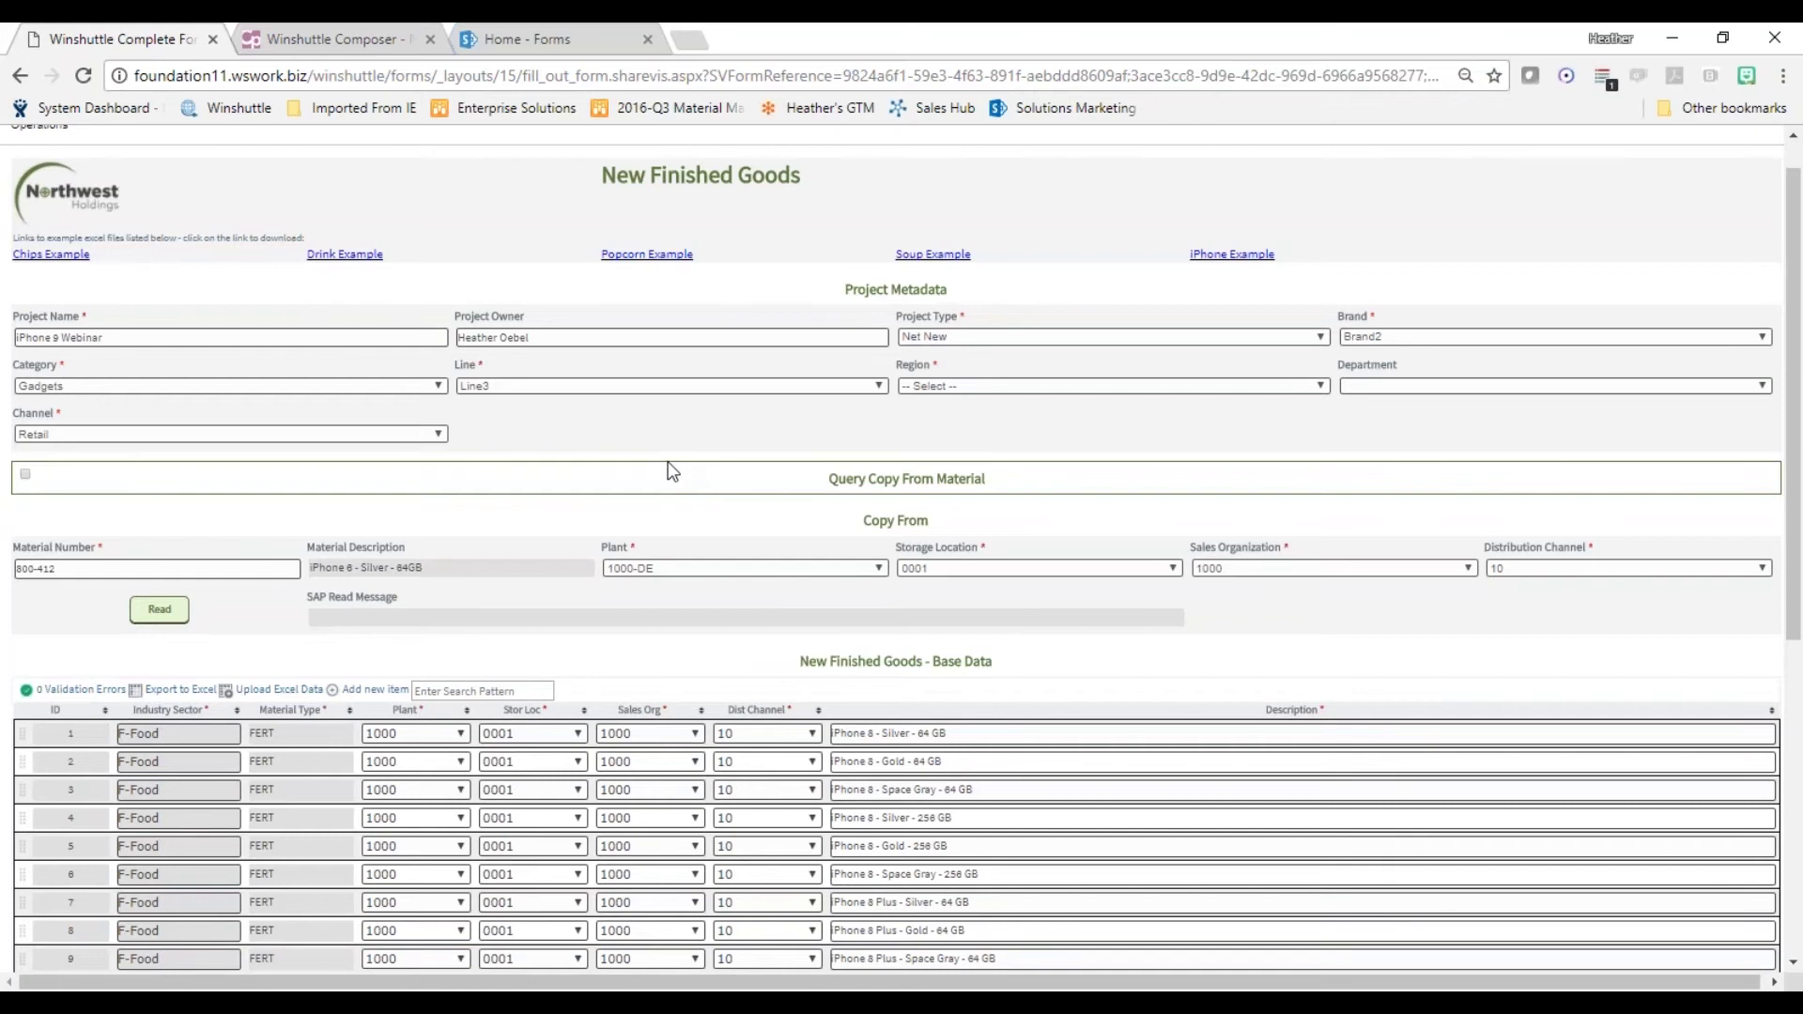
{"action": "scroll", "coordinate": [669, 464], "scroll_direction": "down", "scroll_amount": 7}
{"action": "type", "text": "add data"}
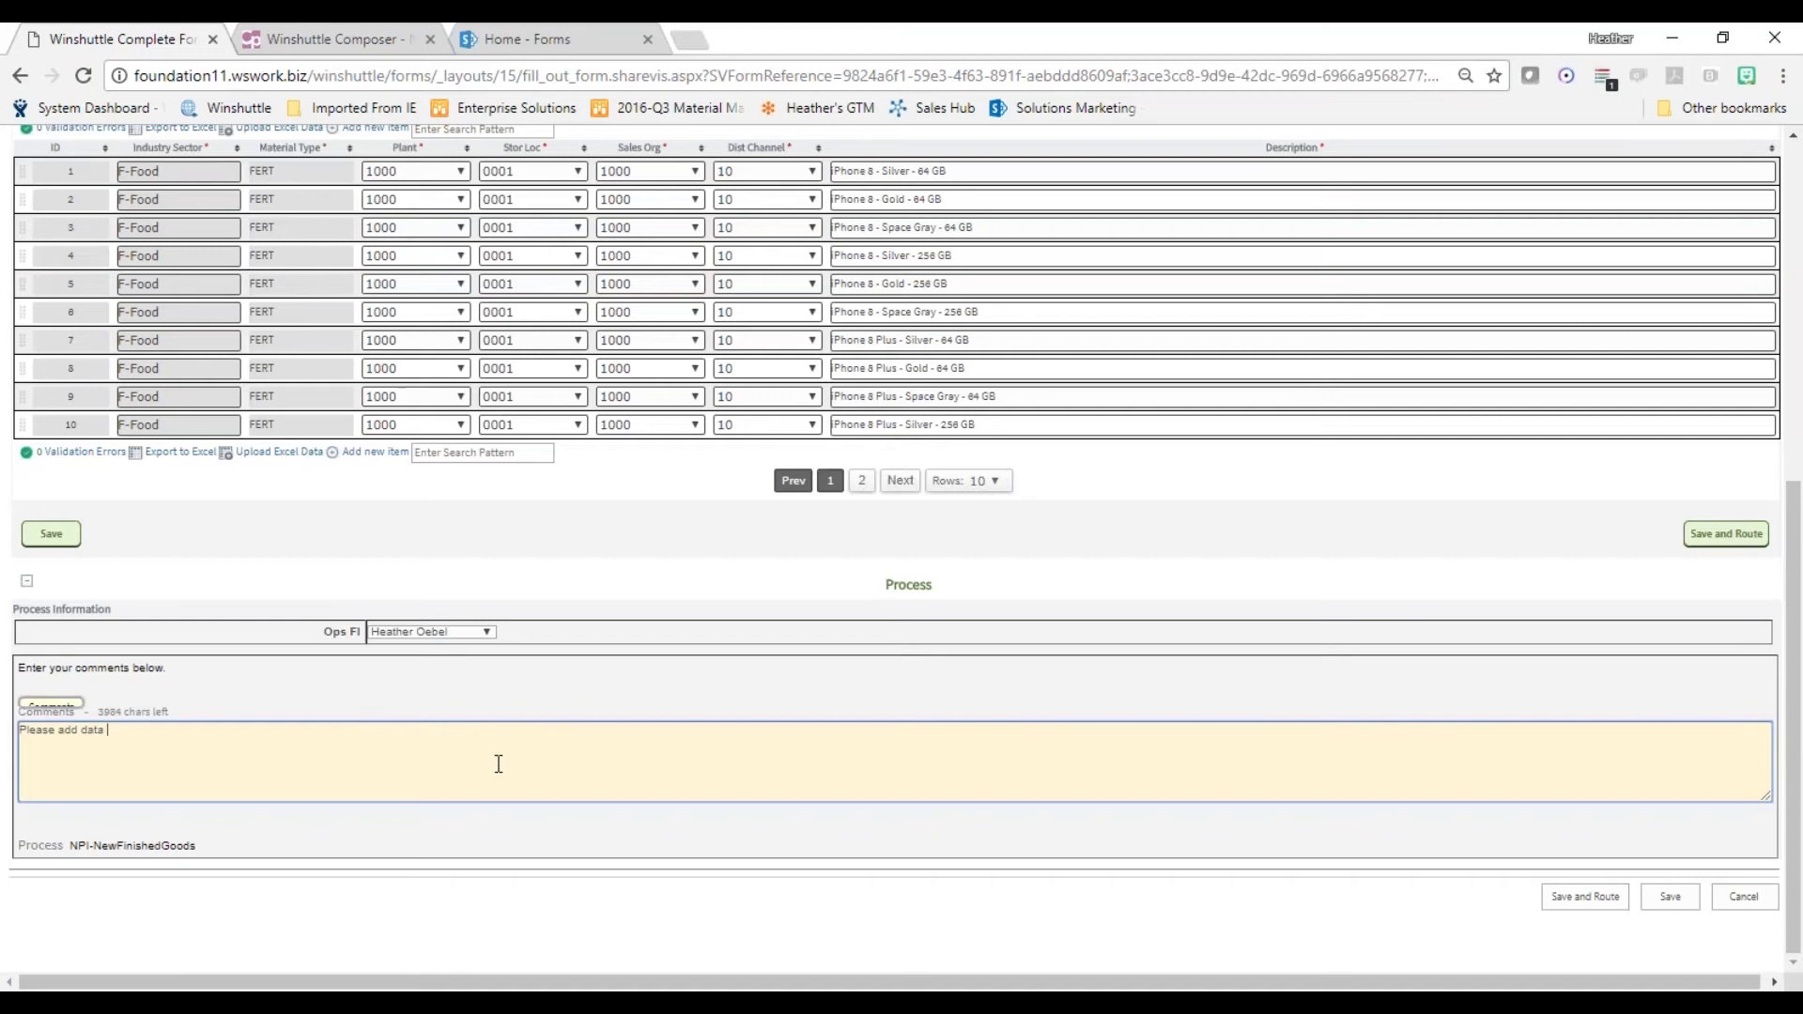
{"action": "left_click", "coordinate": [1597, 900]}
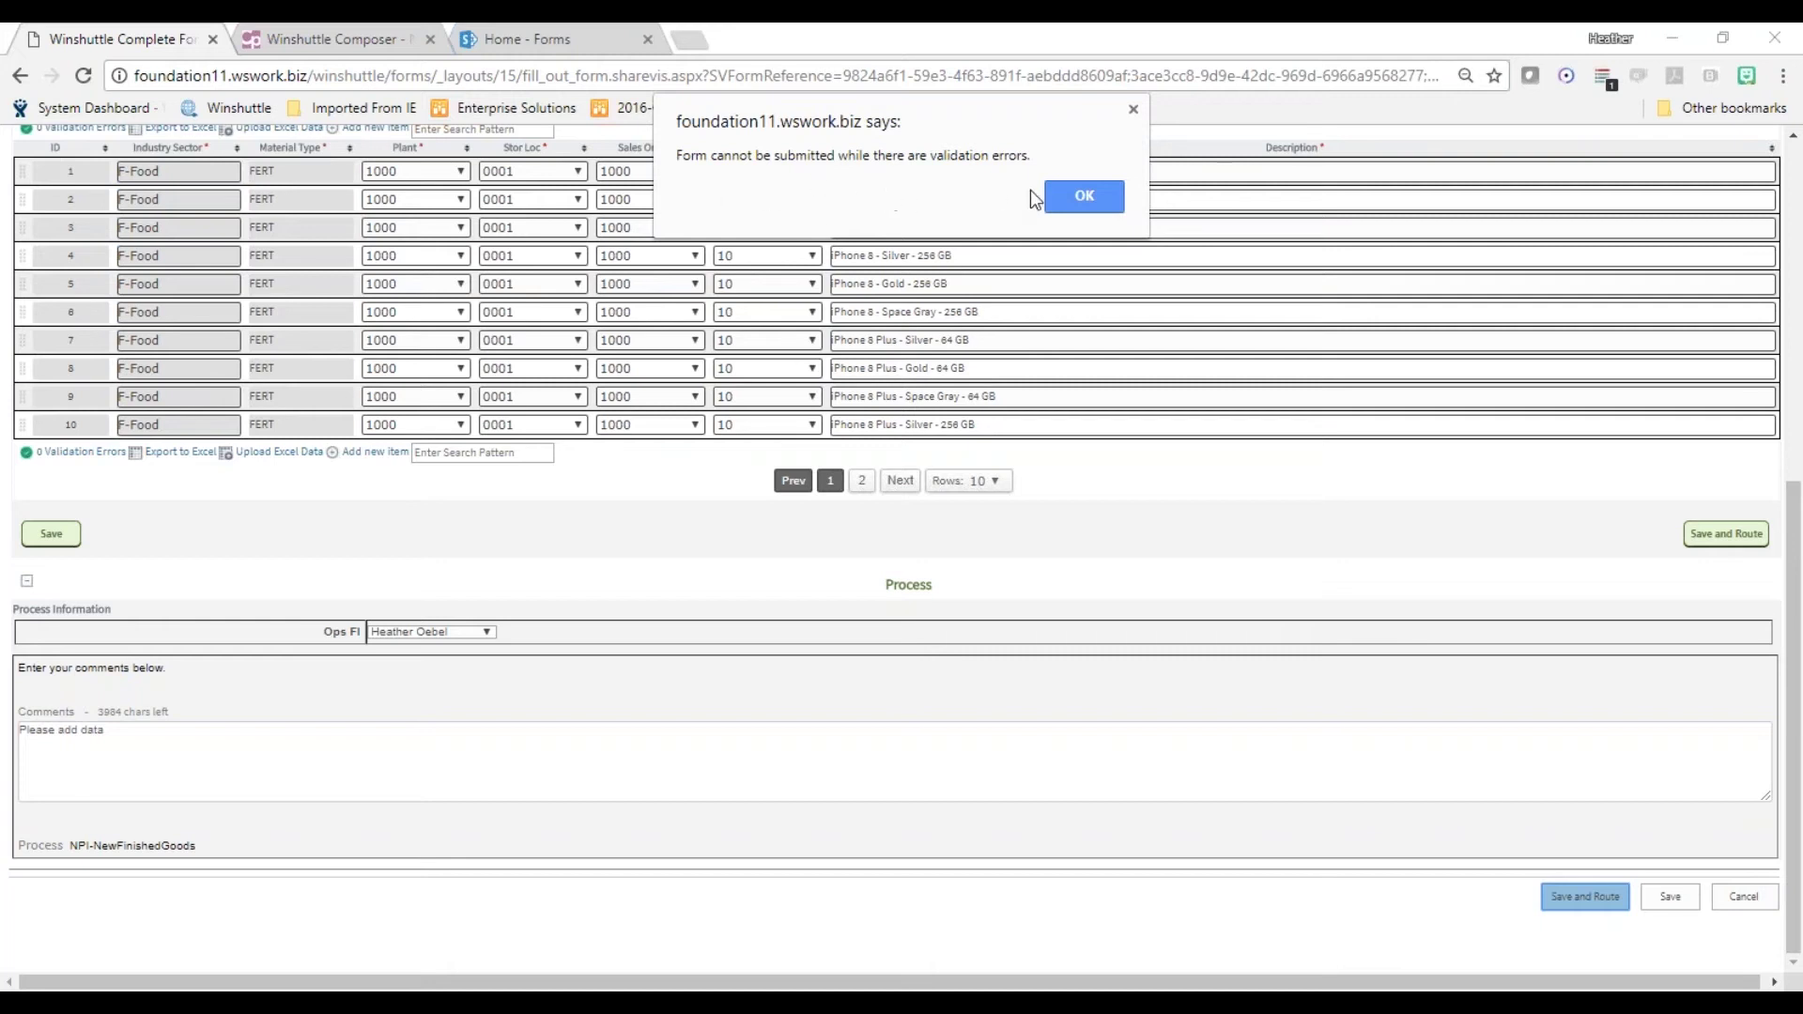
{"action": "left_click", "coordinate": [1085, 195]}
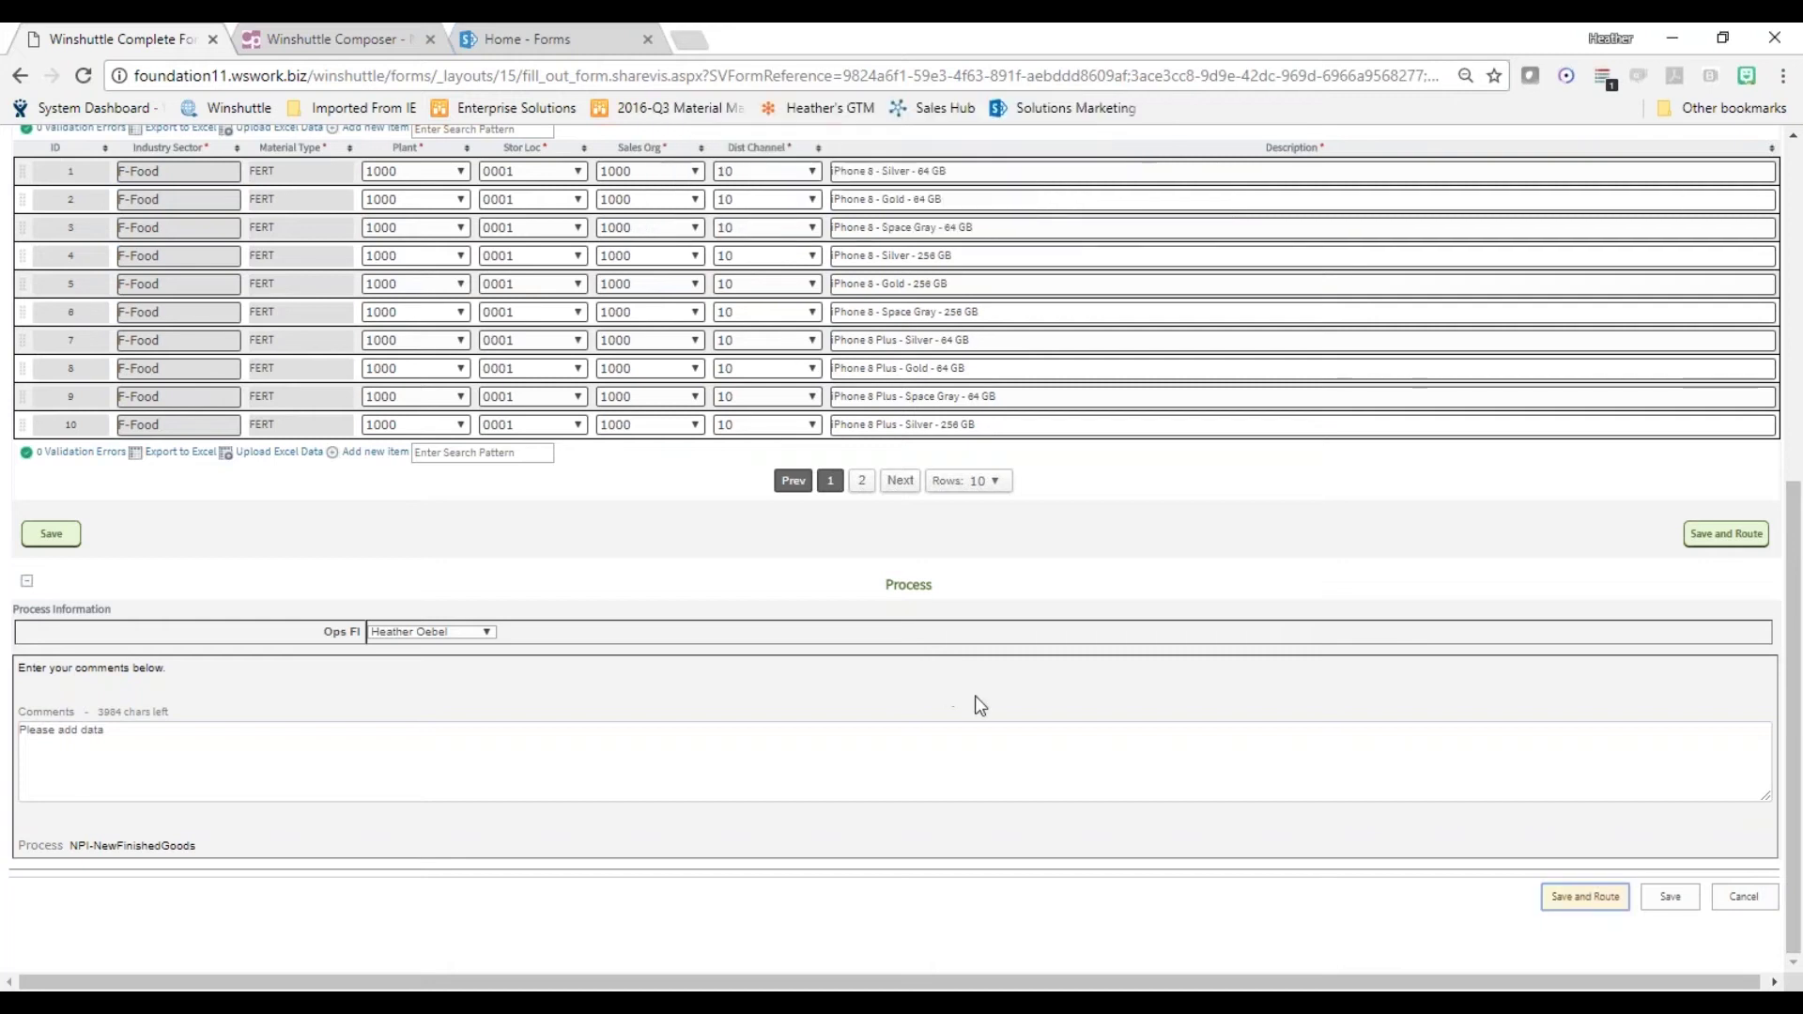
Set the required Region in the project metadata to ASIAPAC, change it to NA, and save and route the request.
{"action": "scroll", "coordinate": [974, 704], "scroll_direction": "up", "scroll_amount": 6}
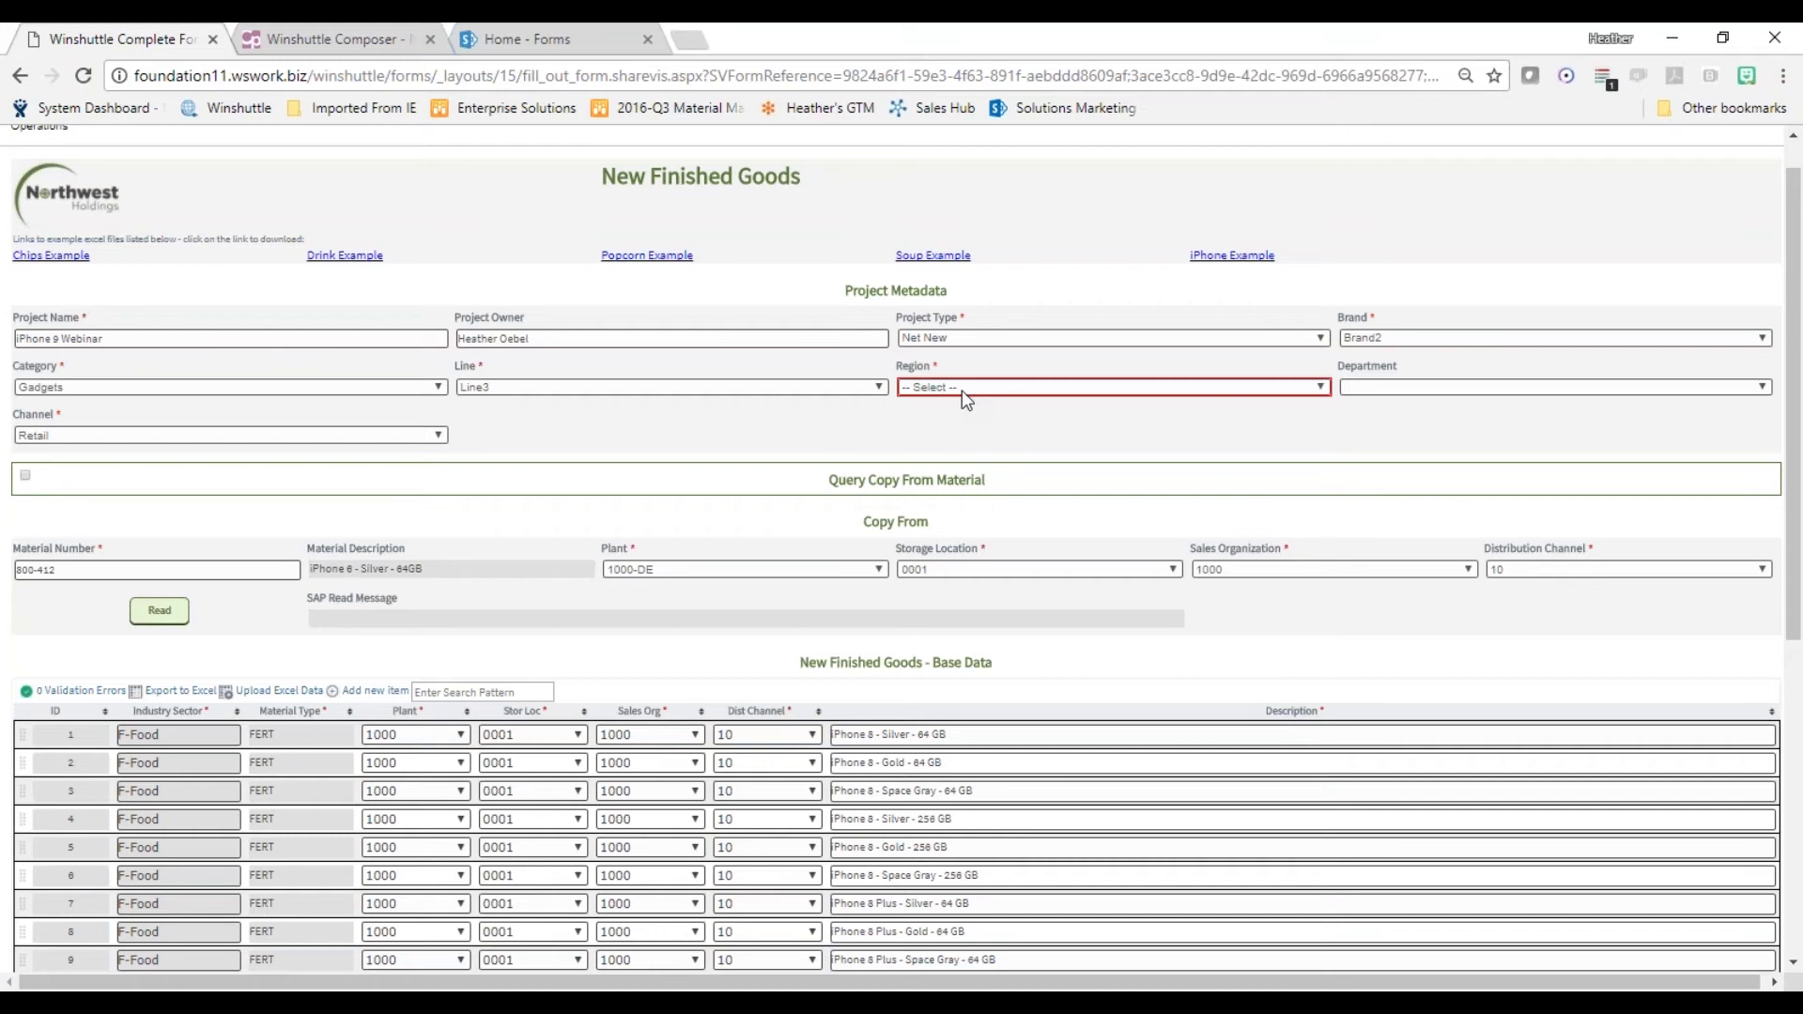
{"action": "left_click", "coordinate": [961, 391]}
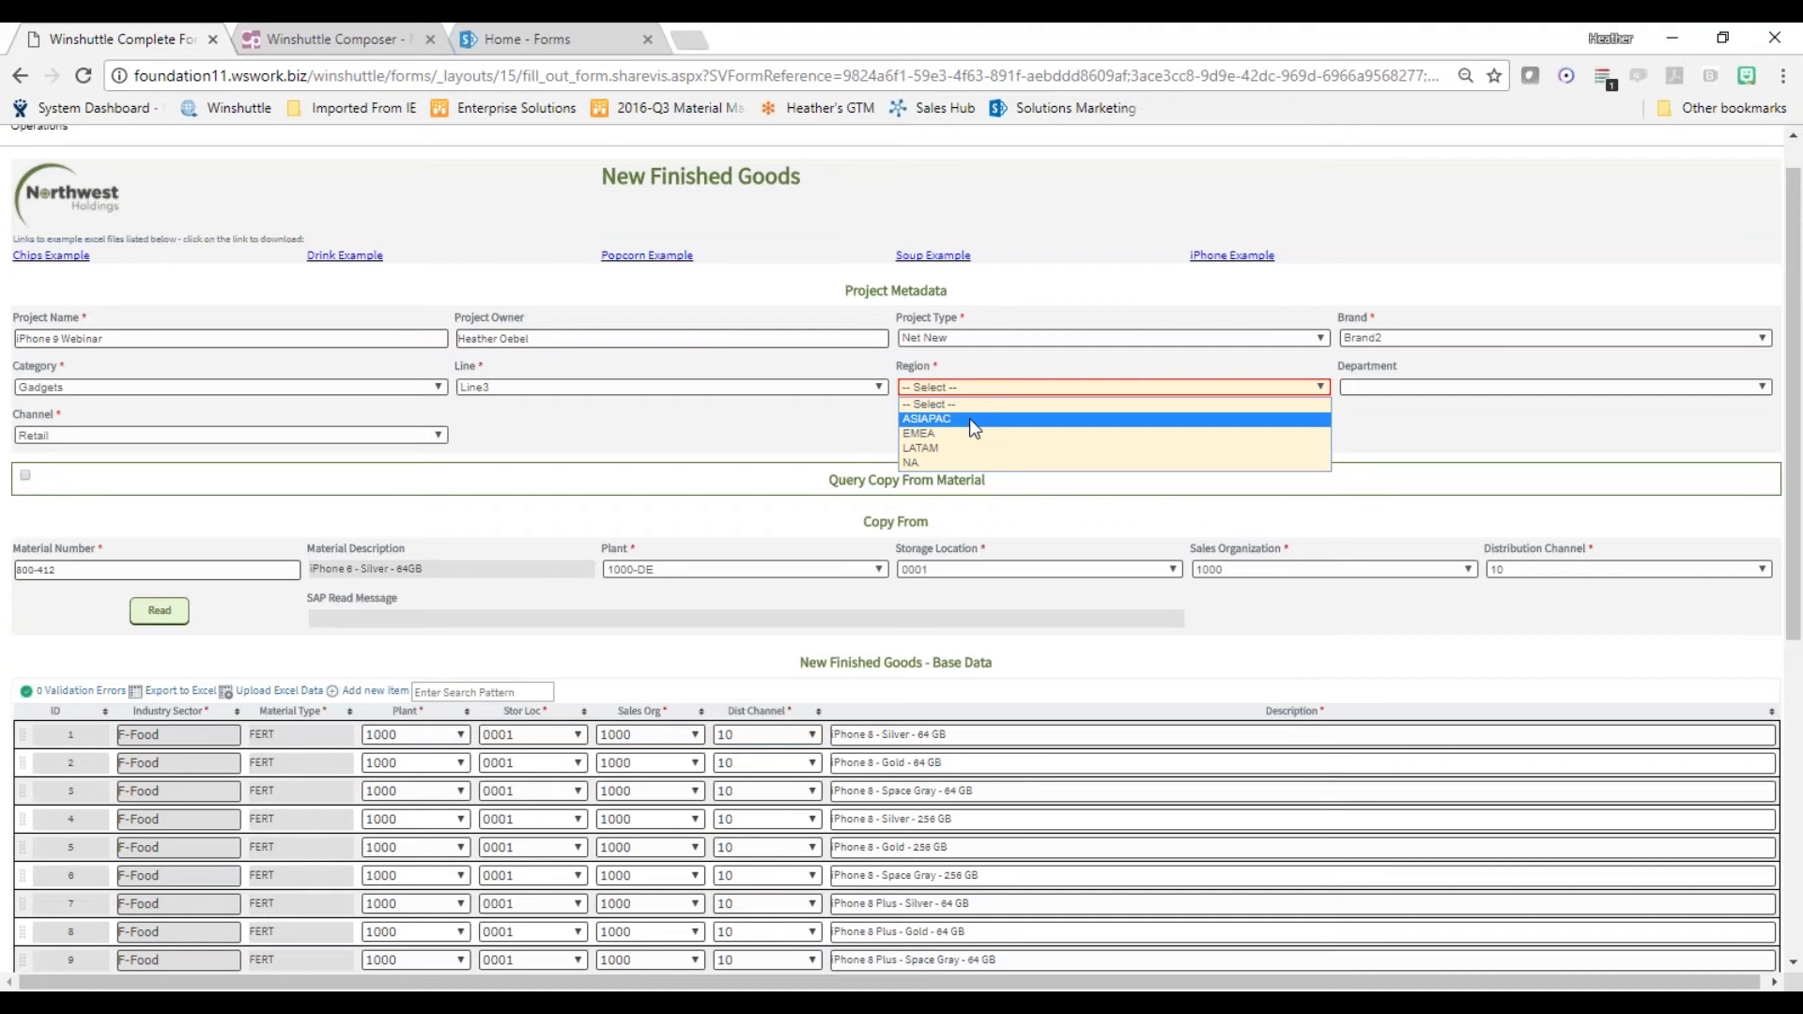
{"action": "left_click", "coordinate": [972, 423]}
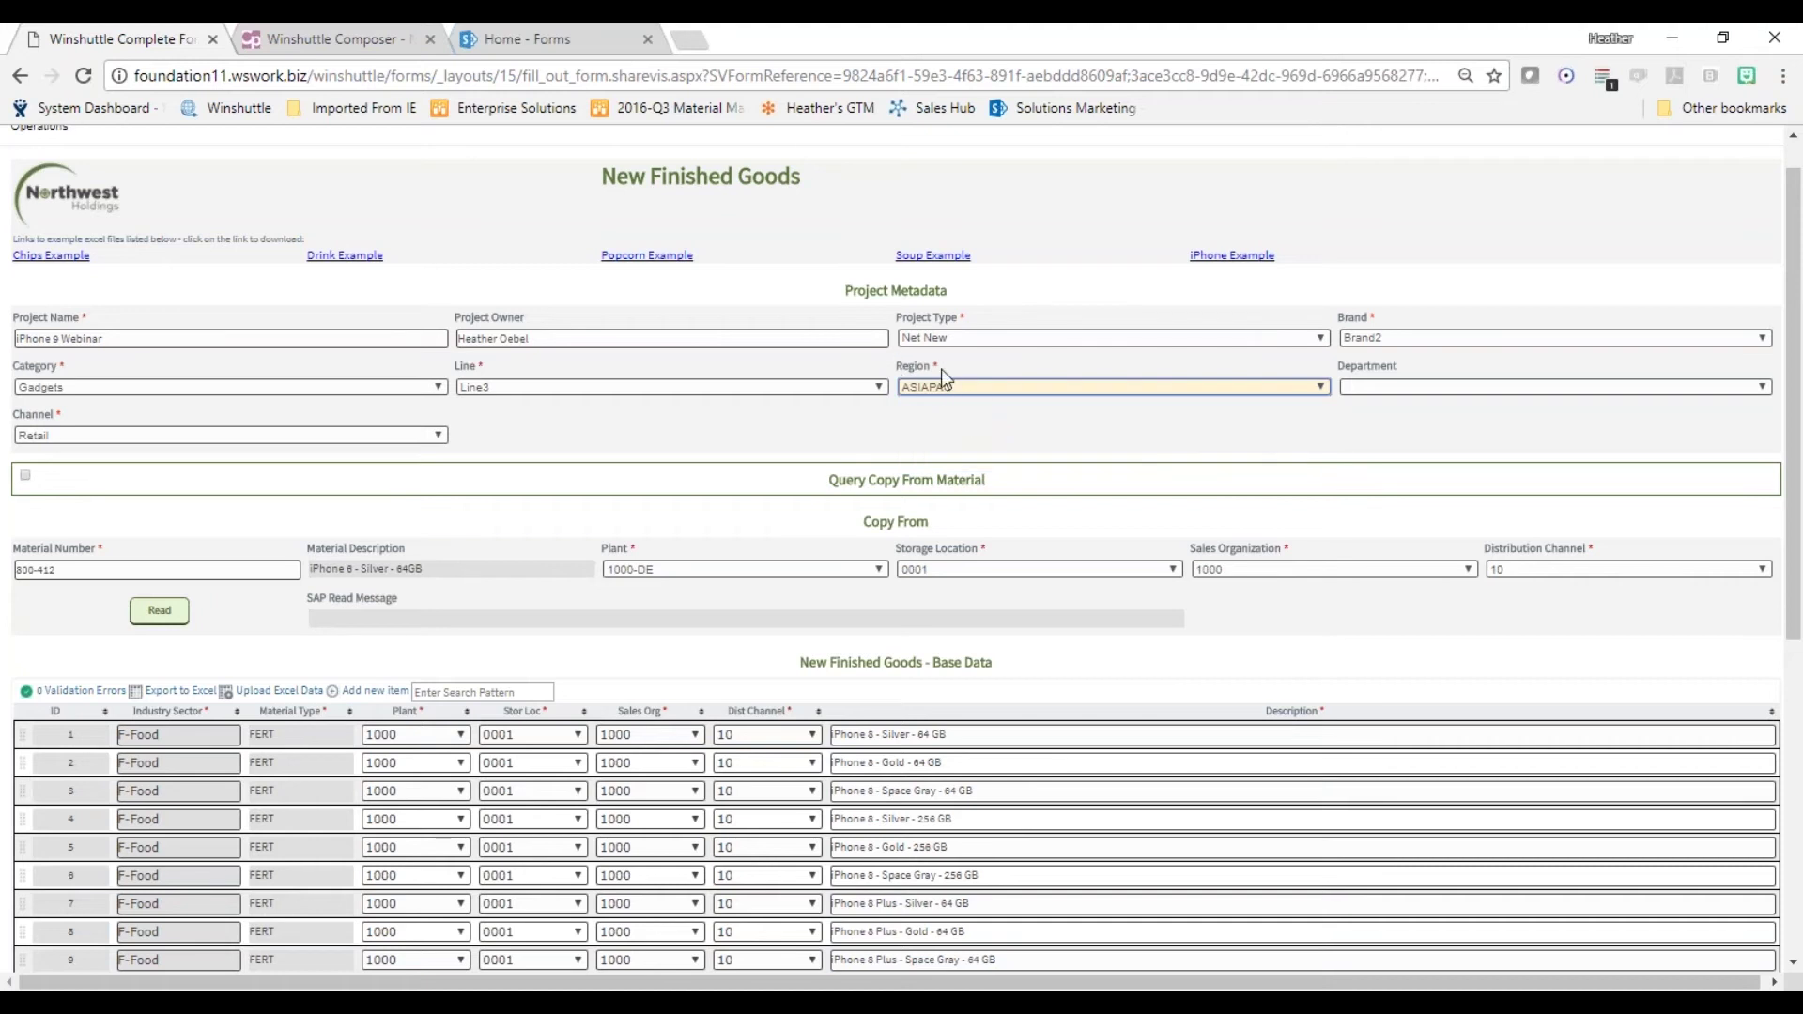
{"action": "left_click", "coordinate": [1003, 385]}
{"action": "key", "text": "Escape"}
{"action": "scroll", "coordinate": [1013, 422], "scroll_direction": "down", "scroll_amount": 6}
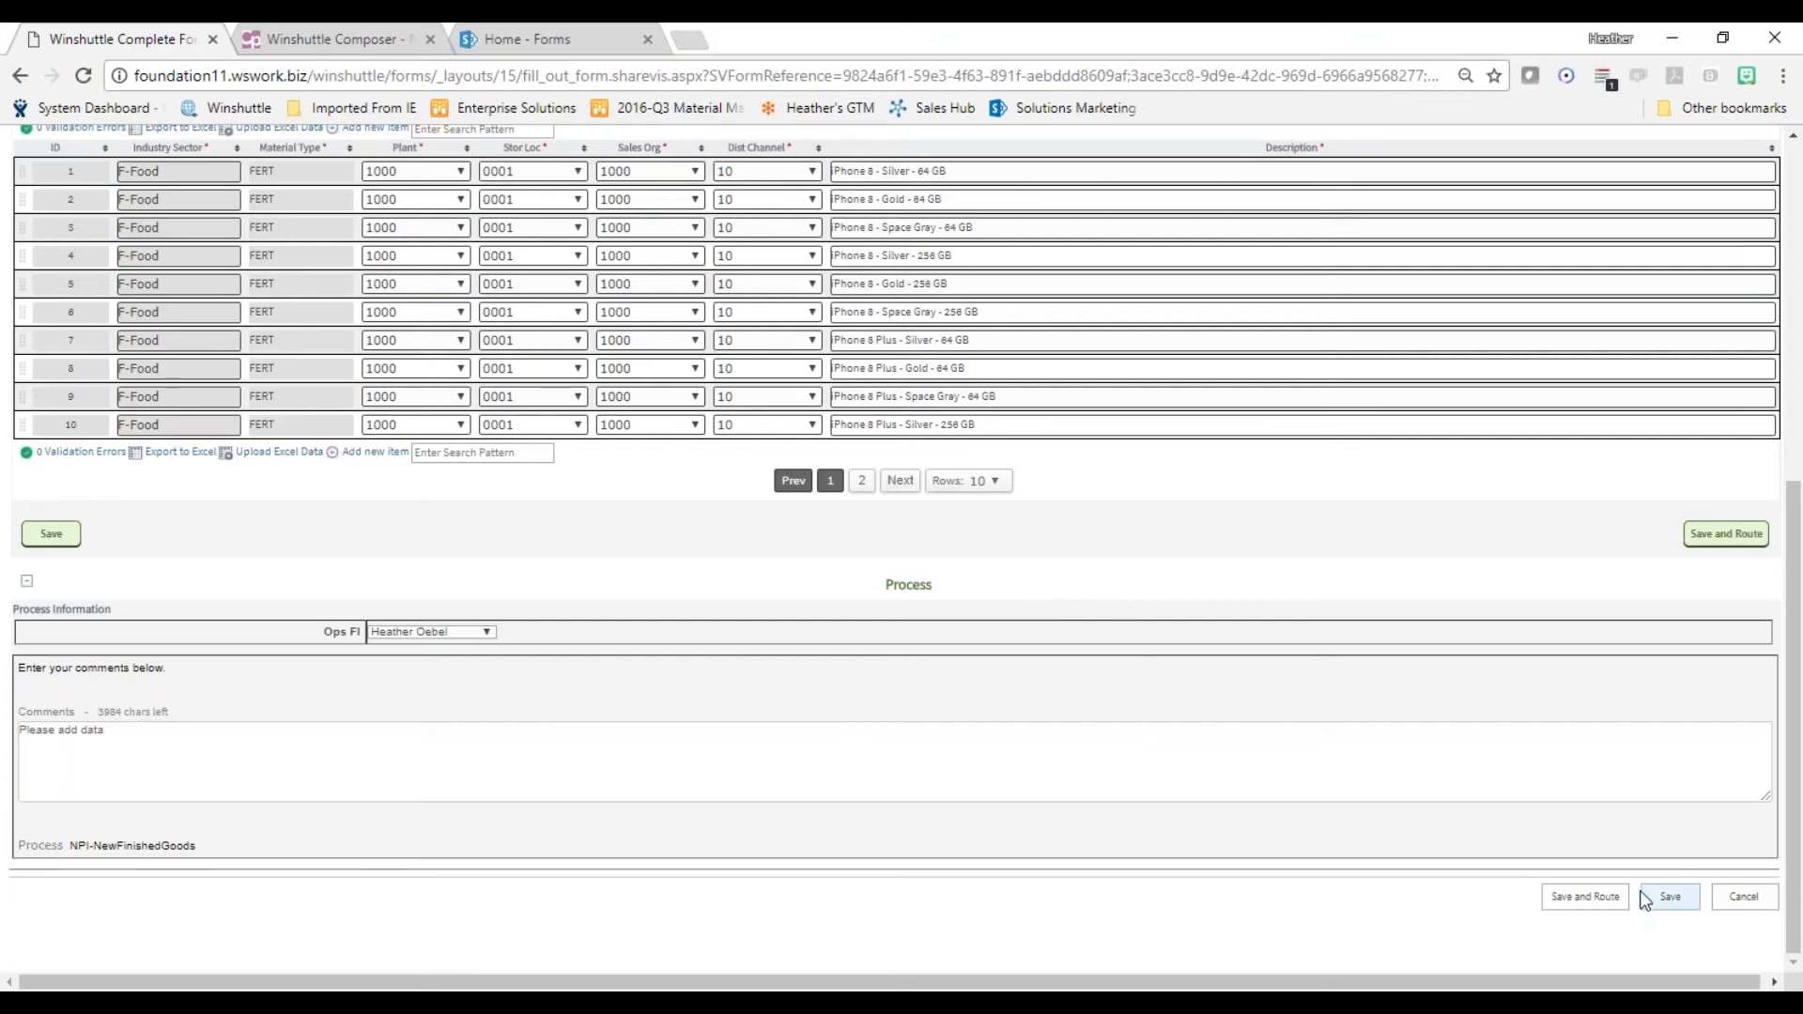
{"action": "left_click", "coordinate": [1562, 905]}
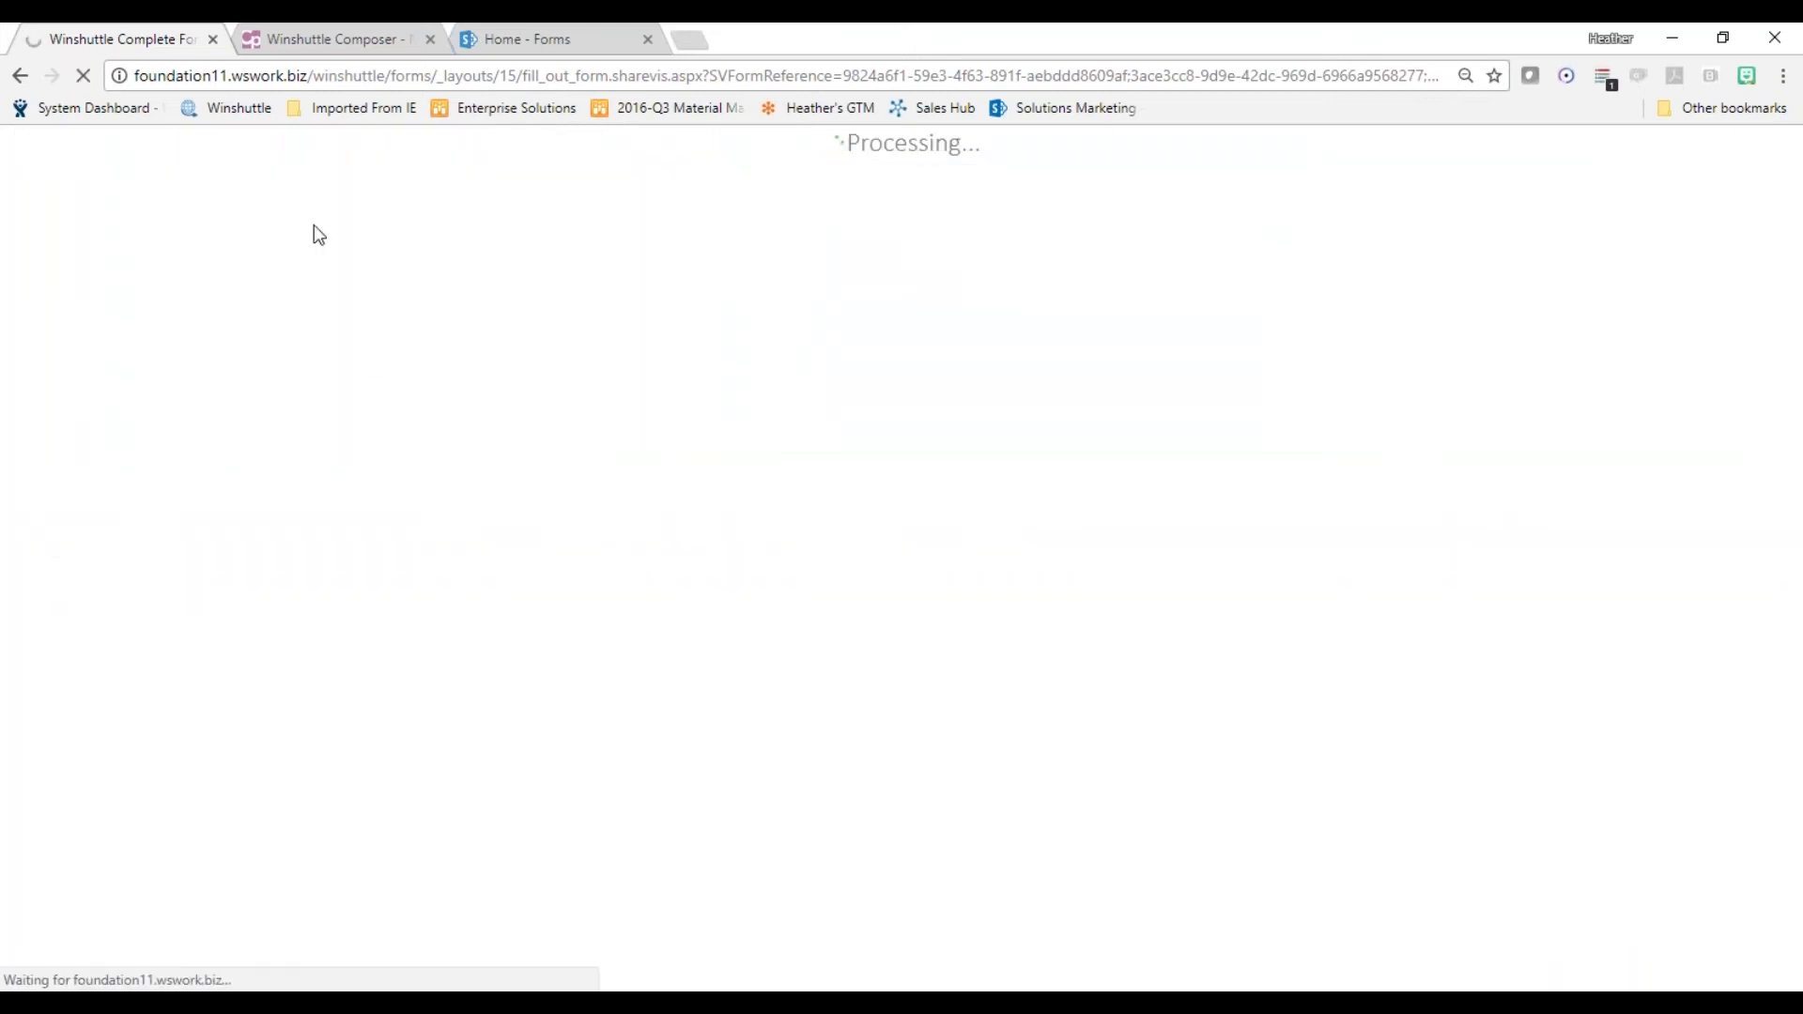
Switch to Winshuttle Composer and examine the 1 Plan Ready workflow from the parallel planning tasks to the master data approval.
{"action": "left_click", "coordinate": [324, 37]}
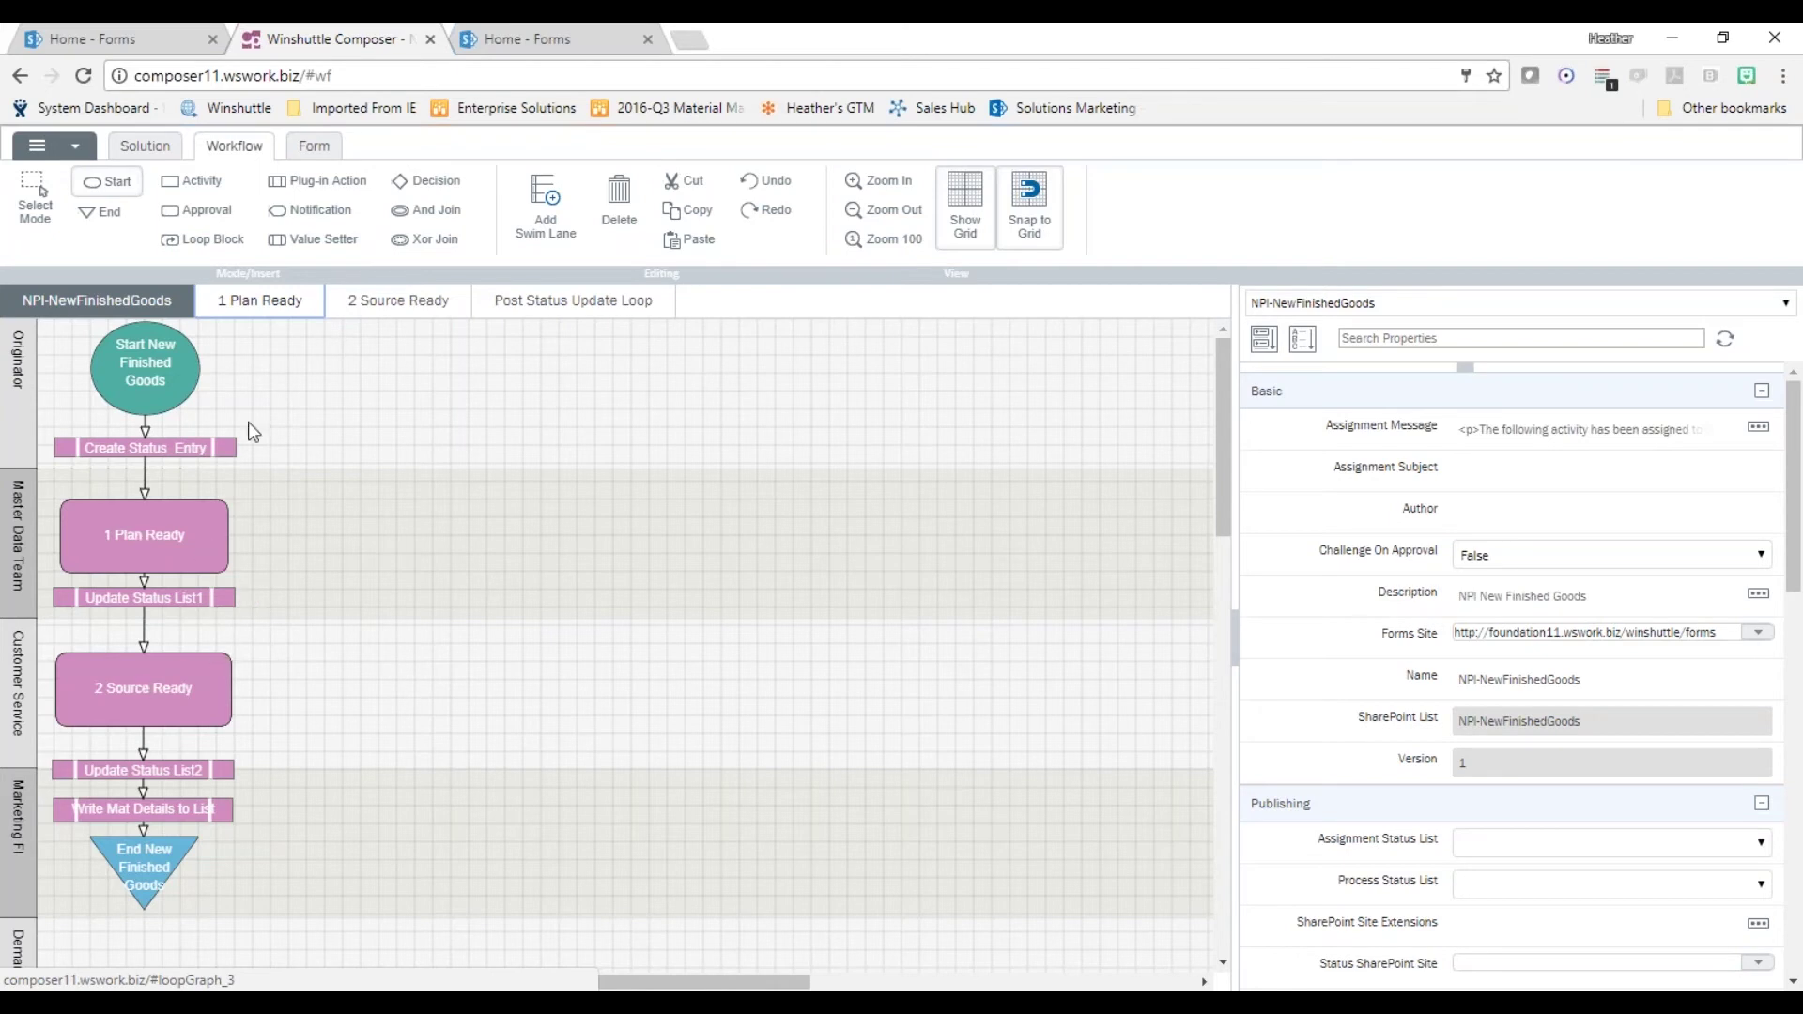
{"action": "left_click", "coordinate": [263, 310]}
{"action": "scroll", "coordinate": [481, 550], "scroll_direction": "down", "scroll_amount": 5}
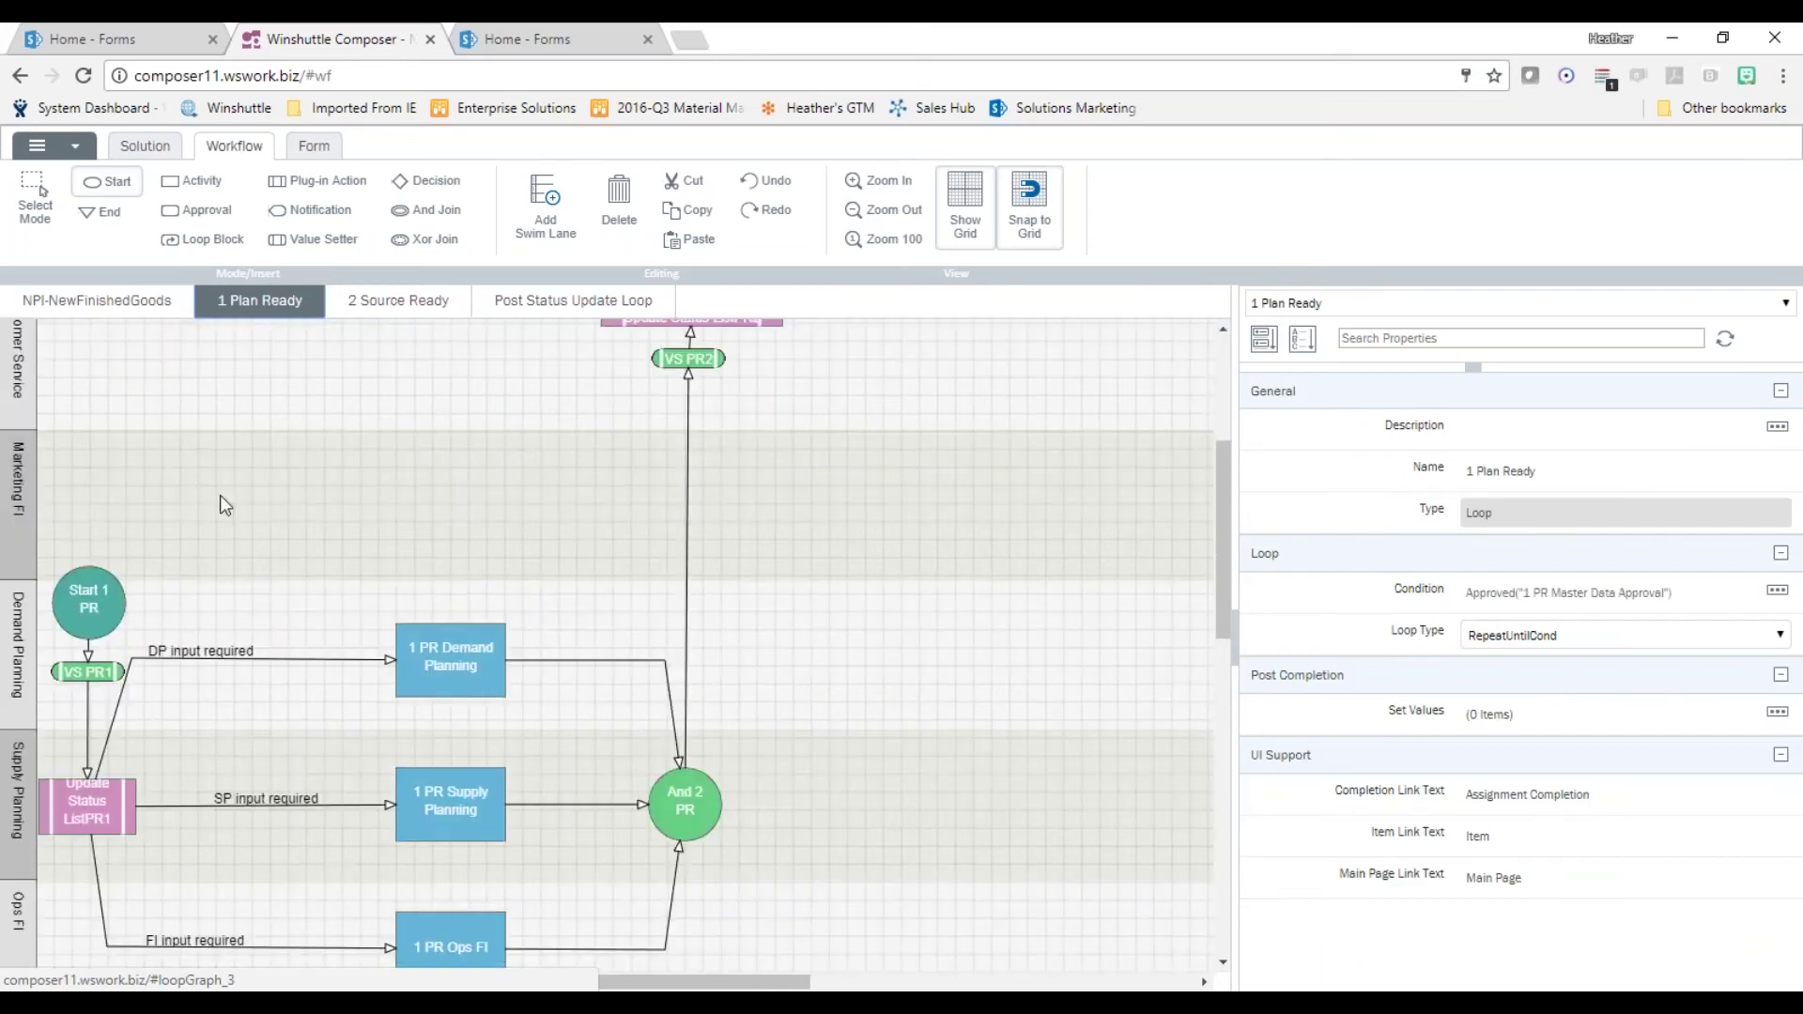
{"action": "scroll", "coordinate": [219, 494], "scroll_direction": "down", "scroll_amount": 3}
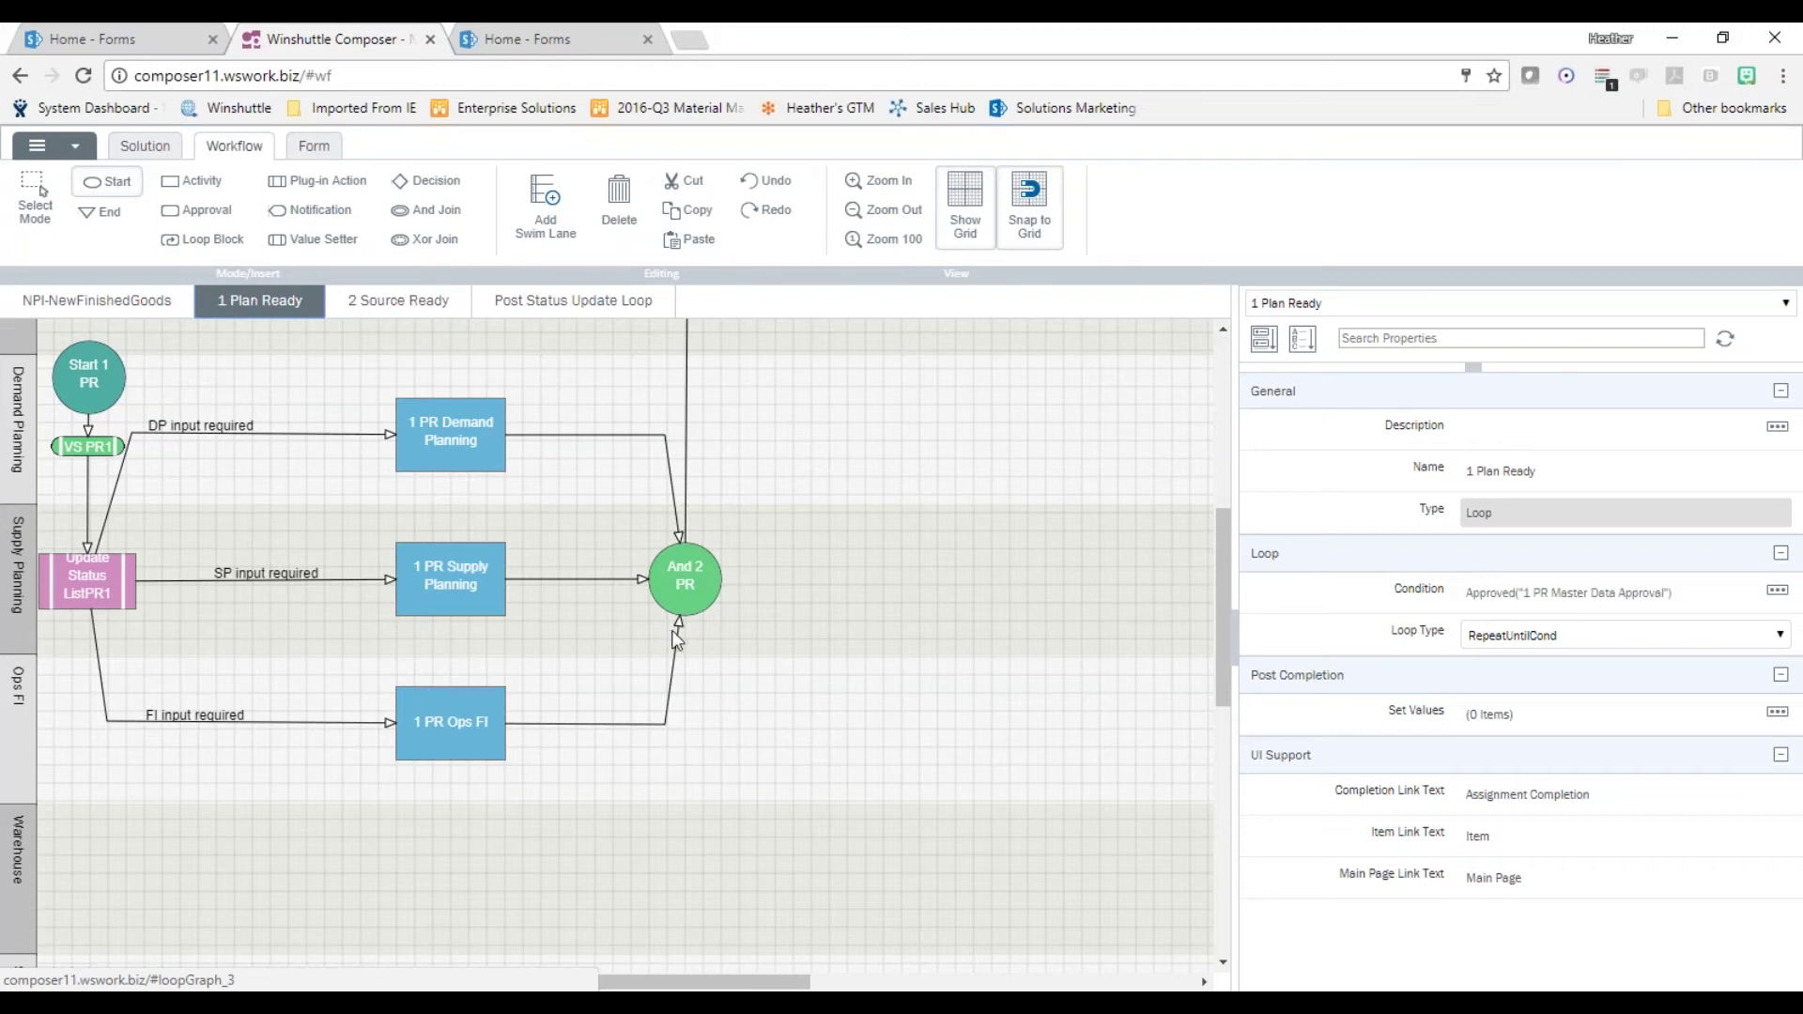
{"action": "scroll", "coordinate": [759, 629], "scroll_direction": "up", "scroll_amount": 5}
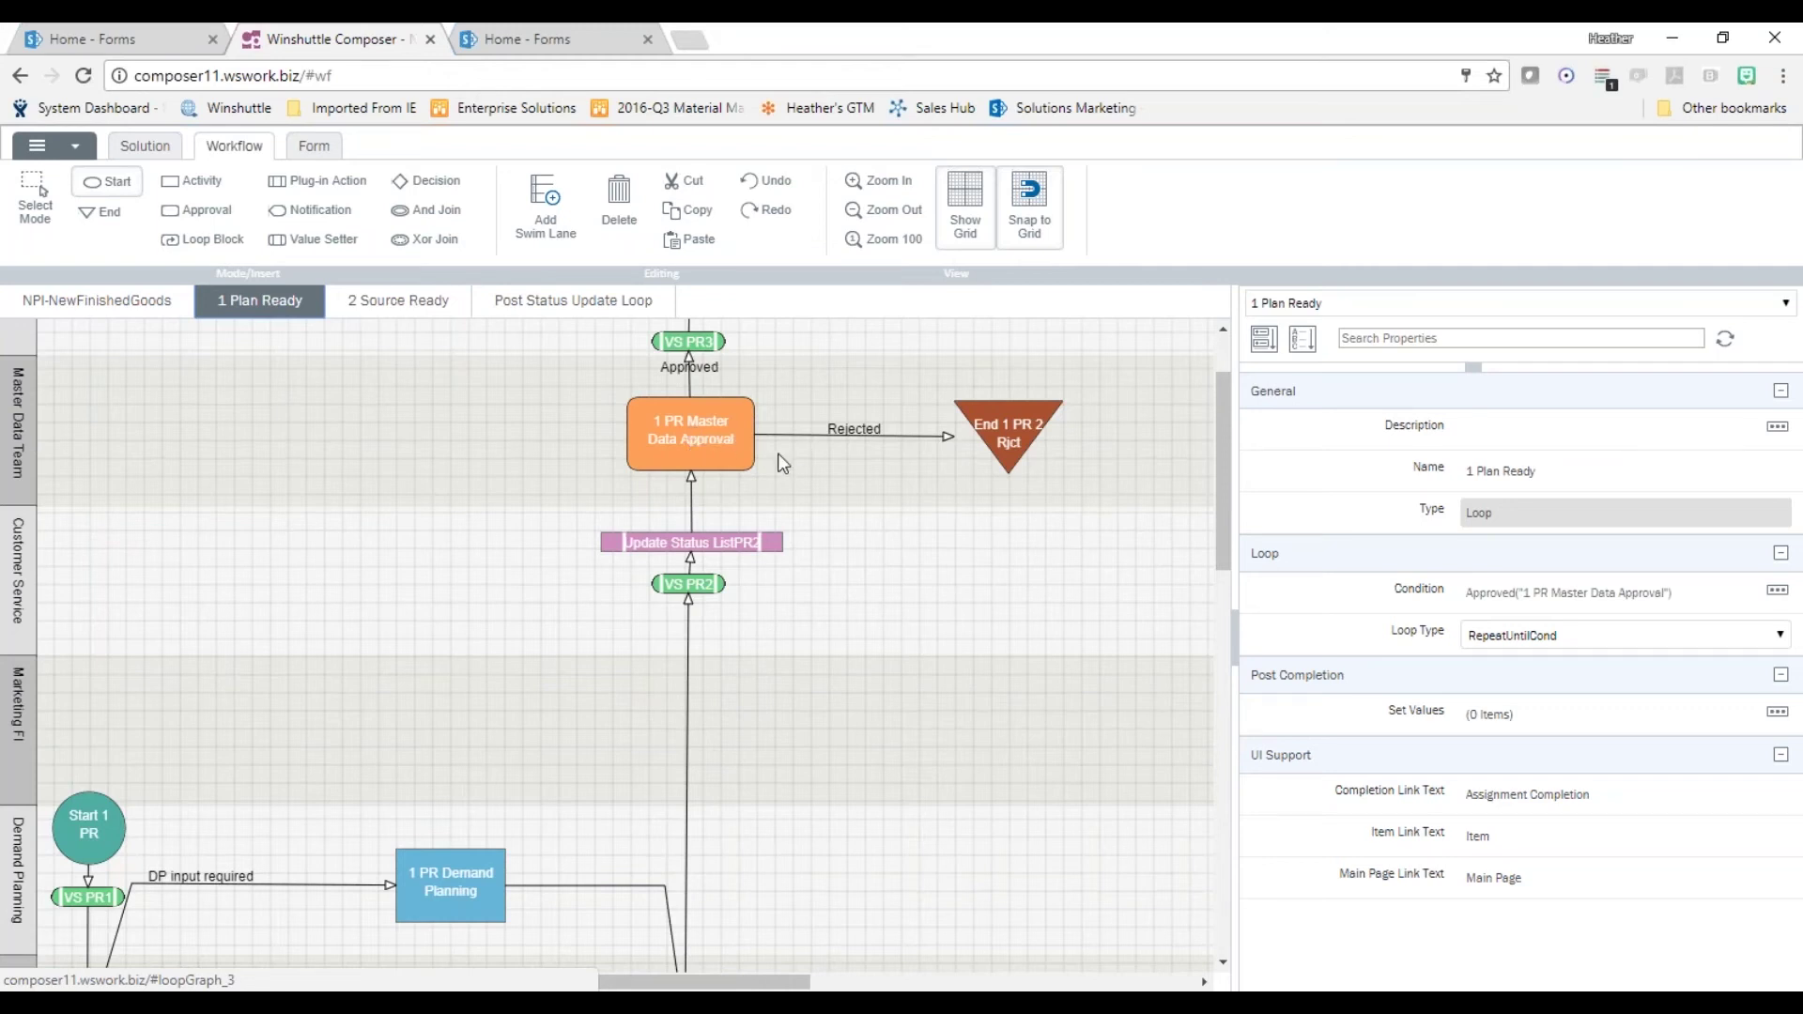
{"action": "scroll", "coordinate": [778, 454], "scroll_direction": "up", "scroll_amount": 1}
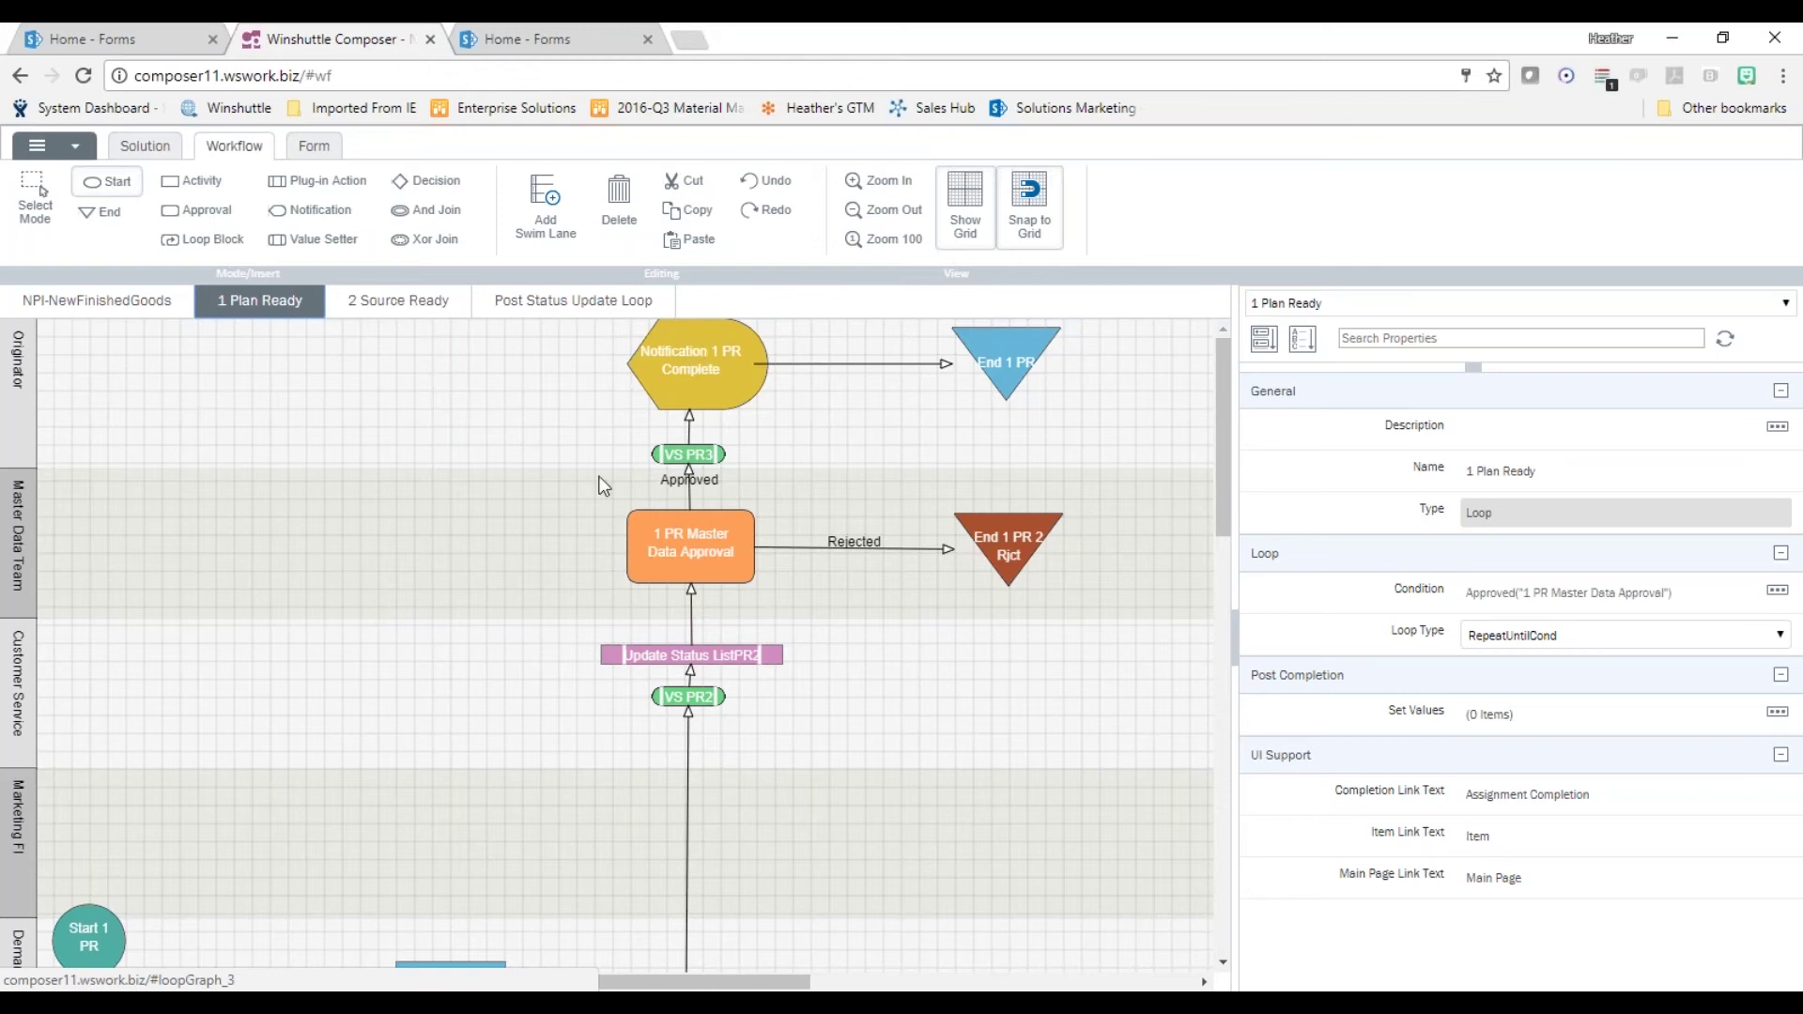
{"action": "scroll", "coordinate": [493, 488], "scroll_direction": "down", "scroll_amount": 2}
{"action": "scroll", "coordinate": [493, 494], "scroll_direction": "down", "scroll_amount": 2}
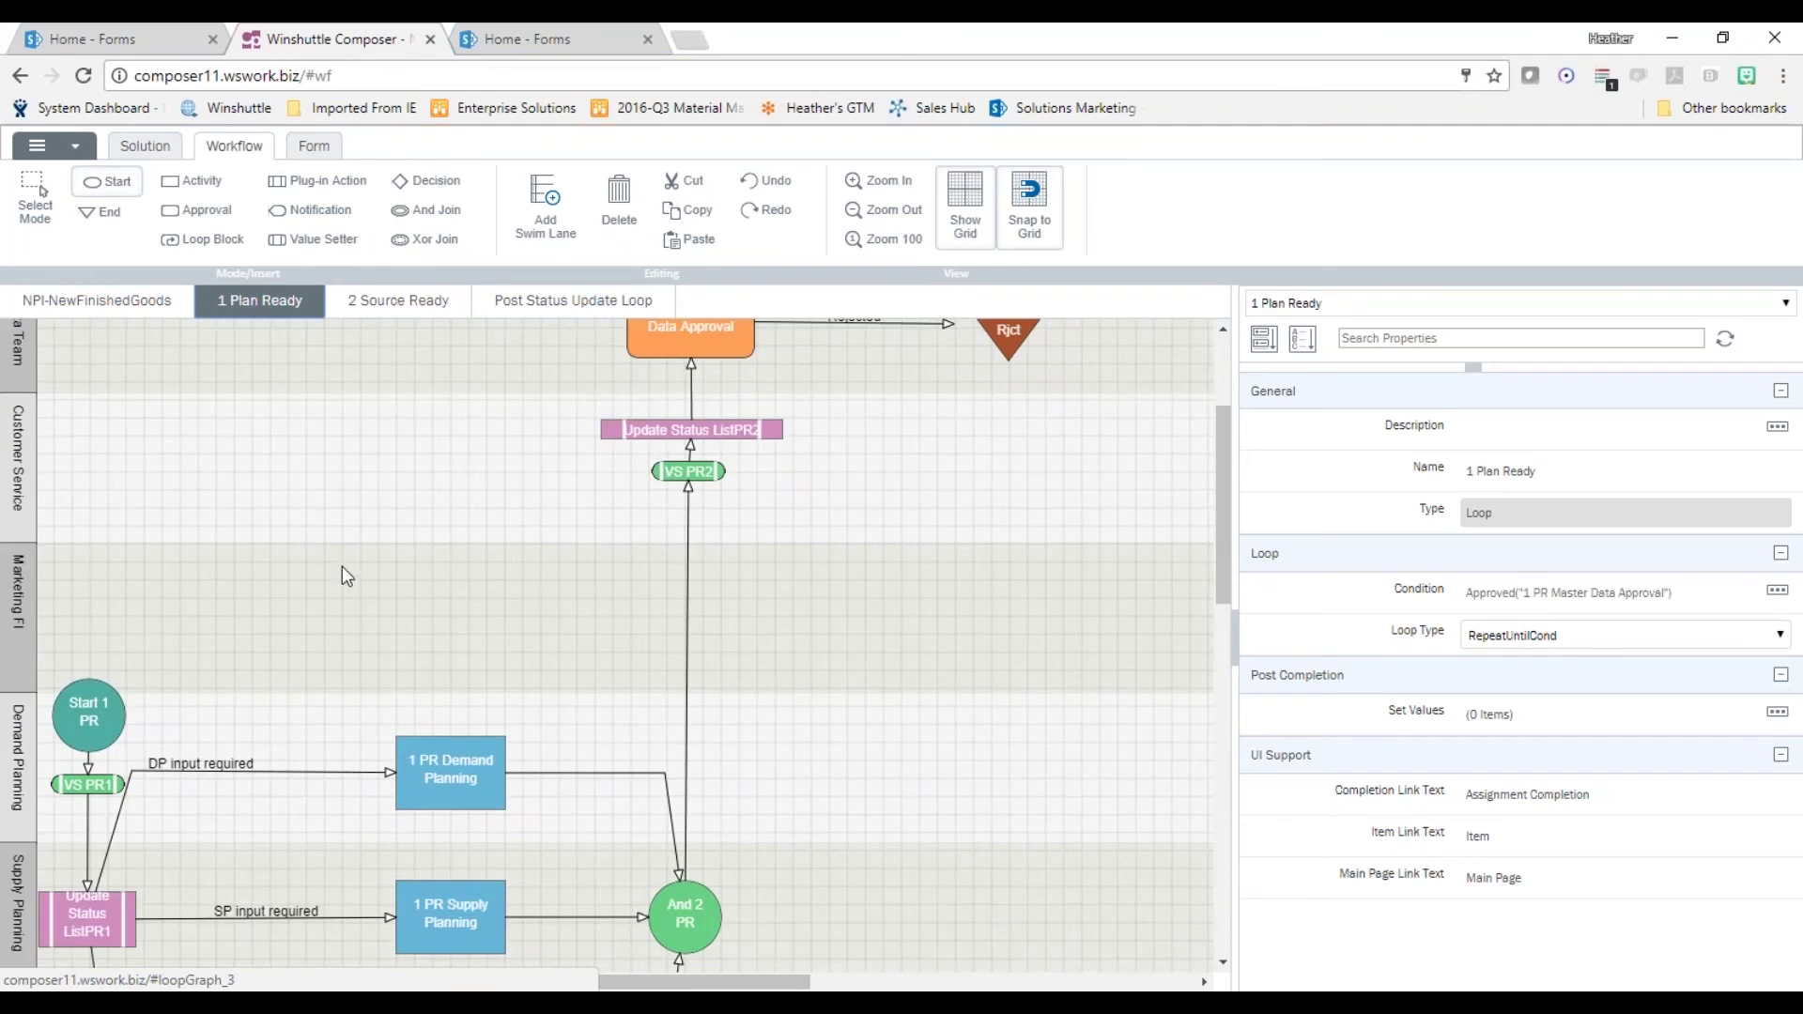
{"action": "scroll", "coordinate": [343, 568], "scroll_direction": "down", "scroll_amount": 4}
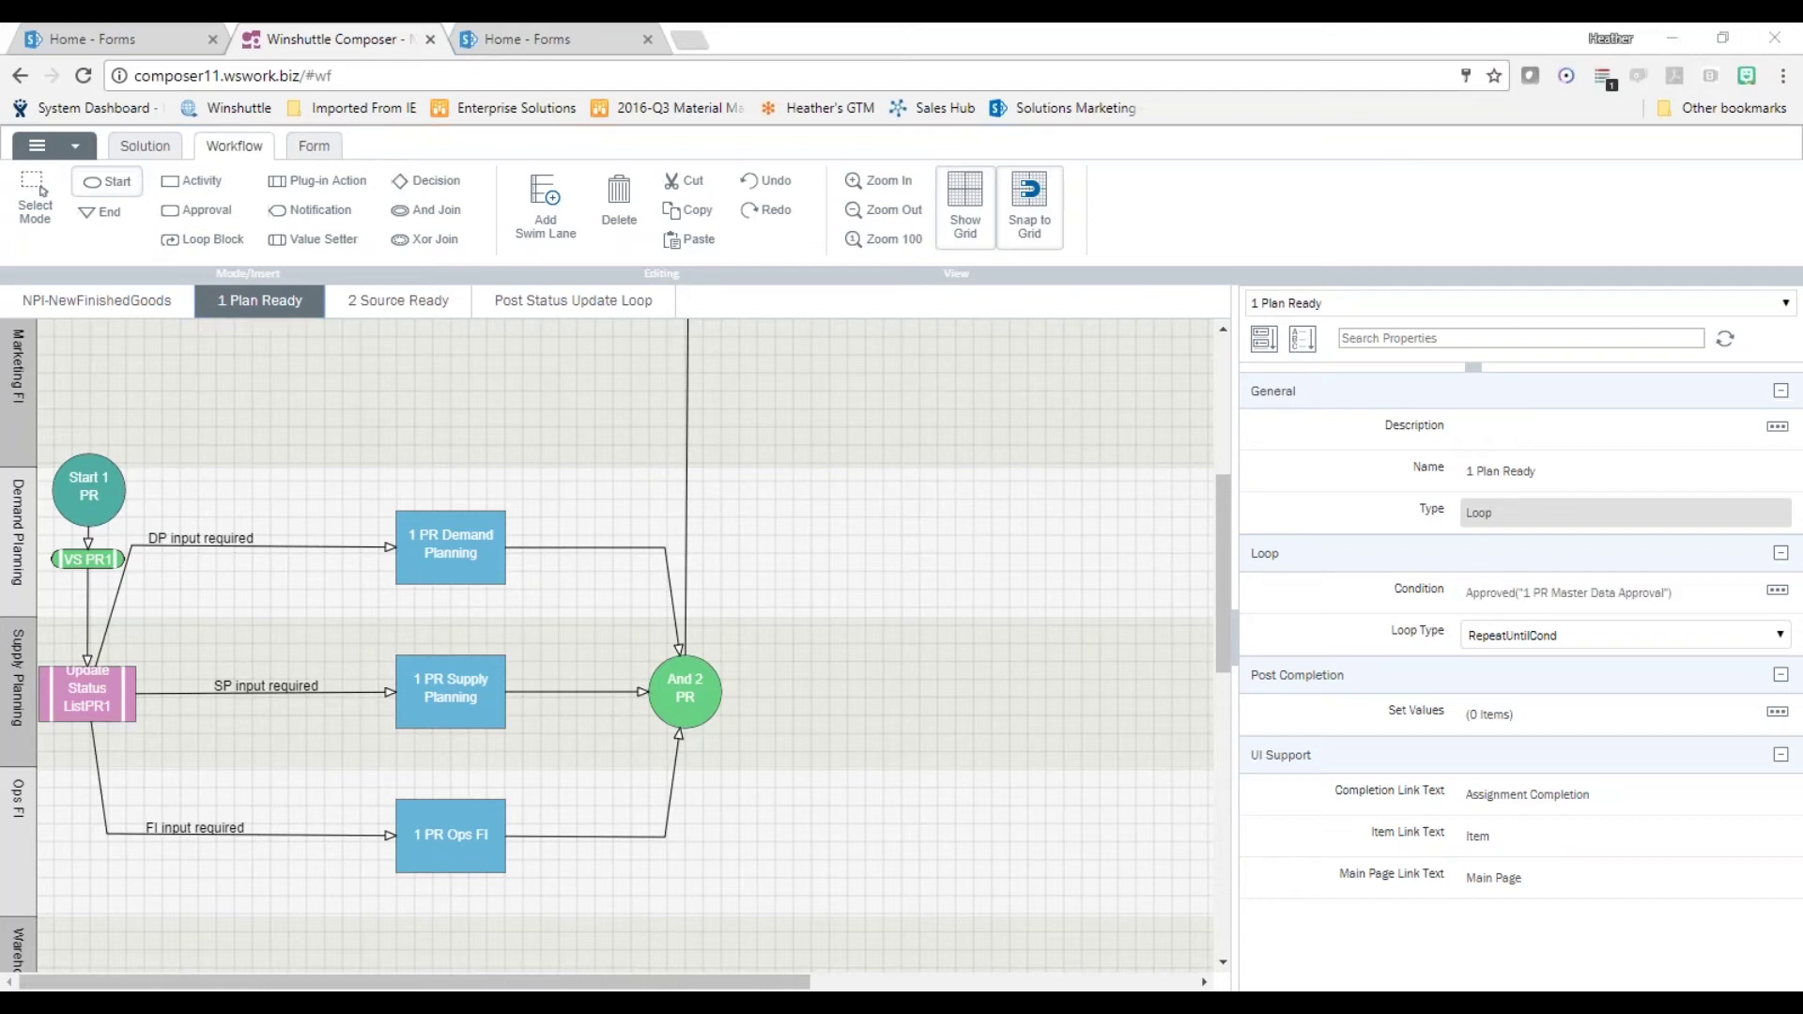
Switch to Outlook, maximize it, and open the 1 PR Supply Planning assignment email for the iPhone 9 Webinar project.
{"action": "left_click_drag", "start_coordinate": [0, 446], "coordinate": [1289, 173]}
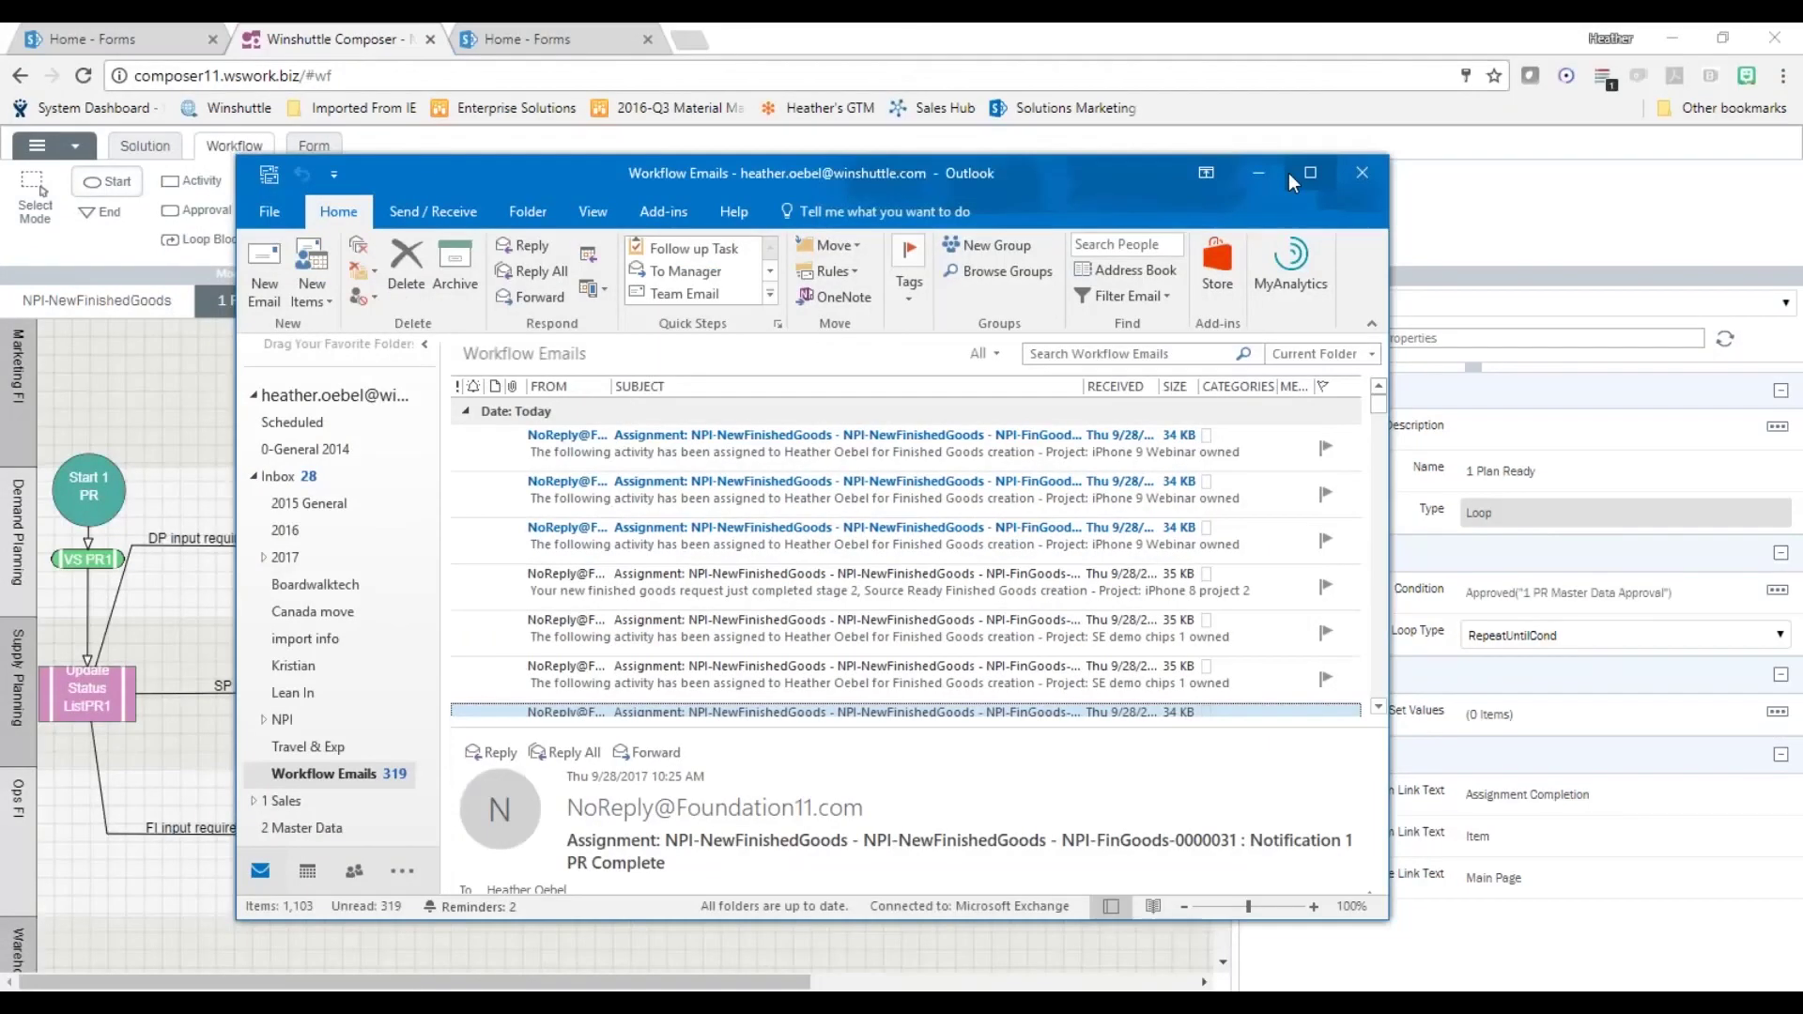
{"action": "left_click", "coordinate": [1289, 173]}
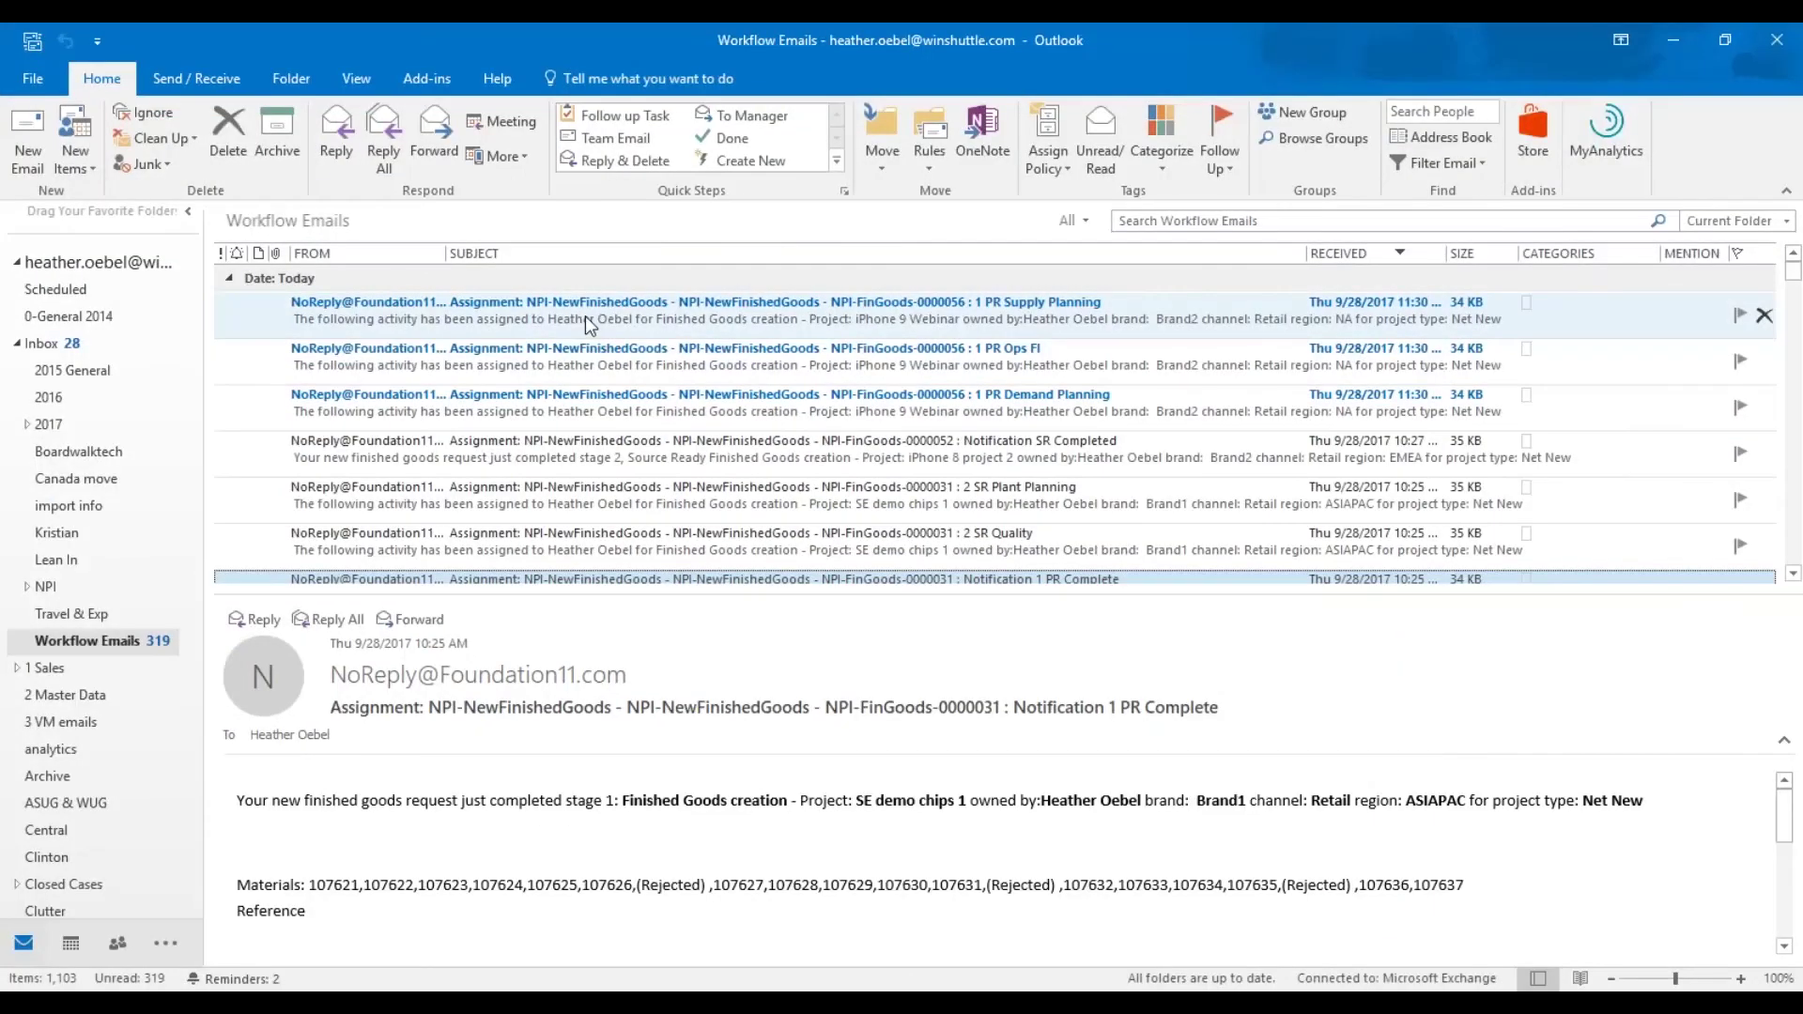
{"action": "left_click", "coordinate": [584, 316]}
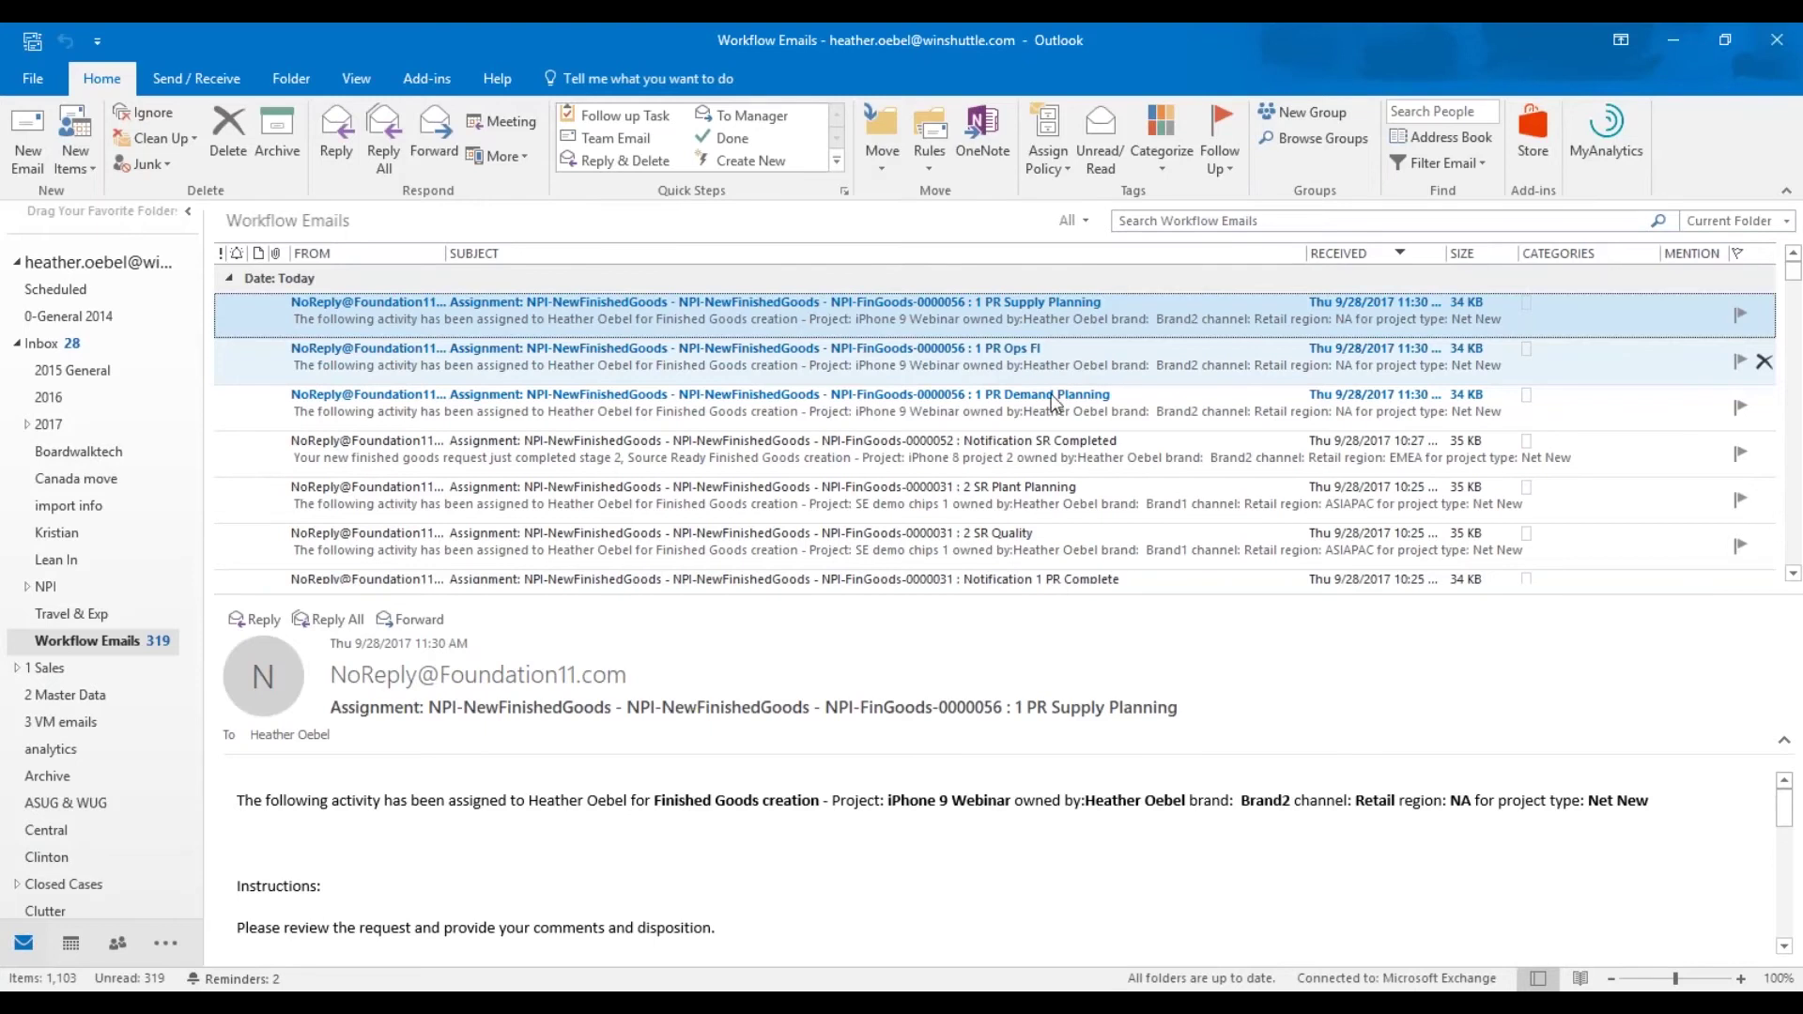
{"action": "double_click", "coordinate": [524, 312]}
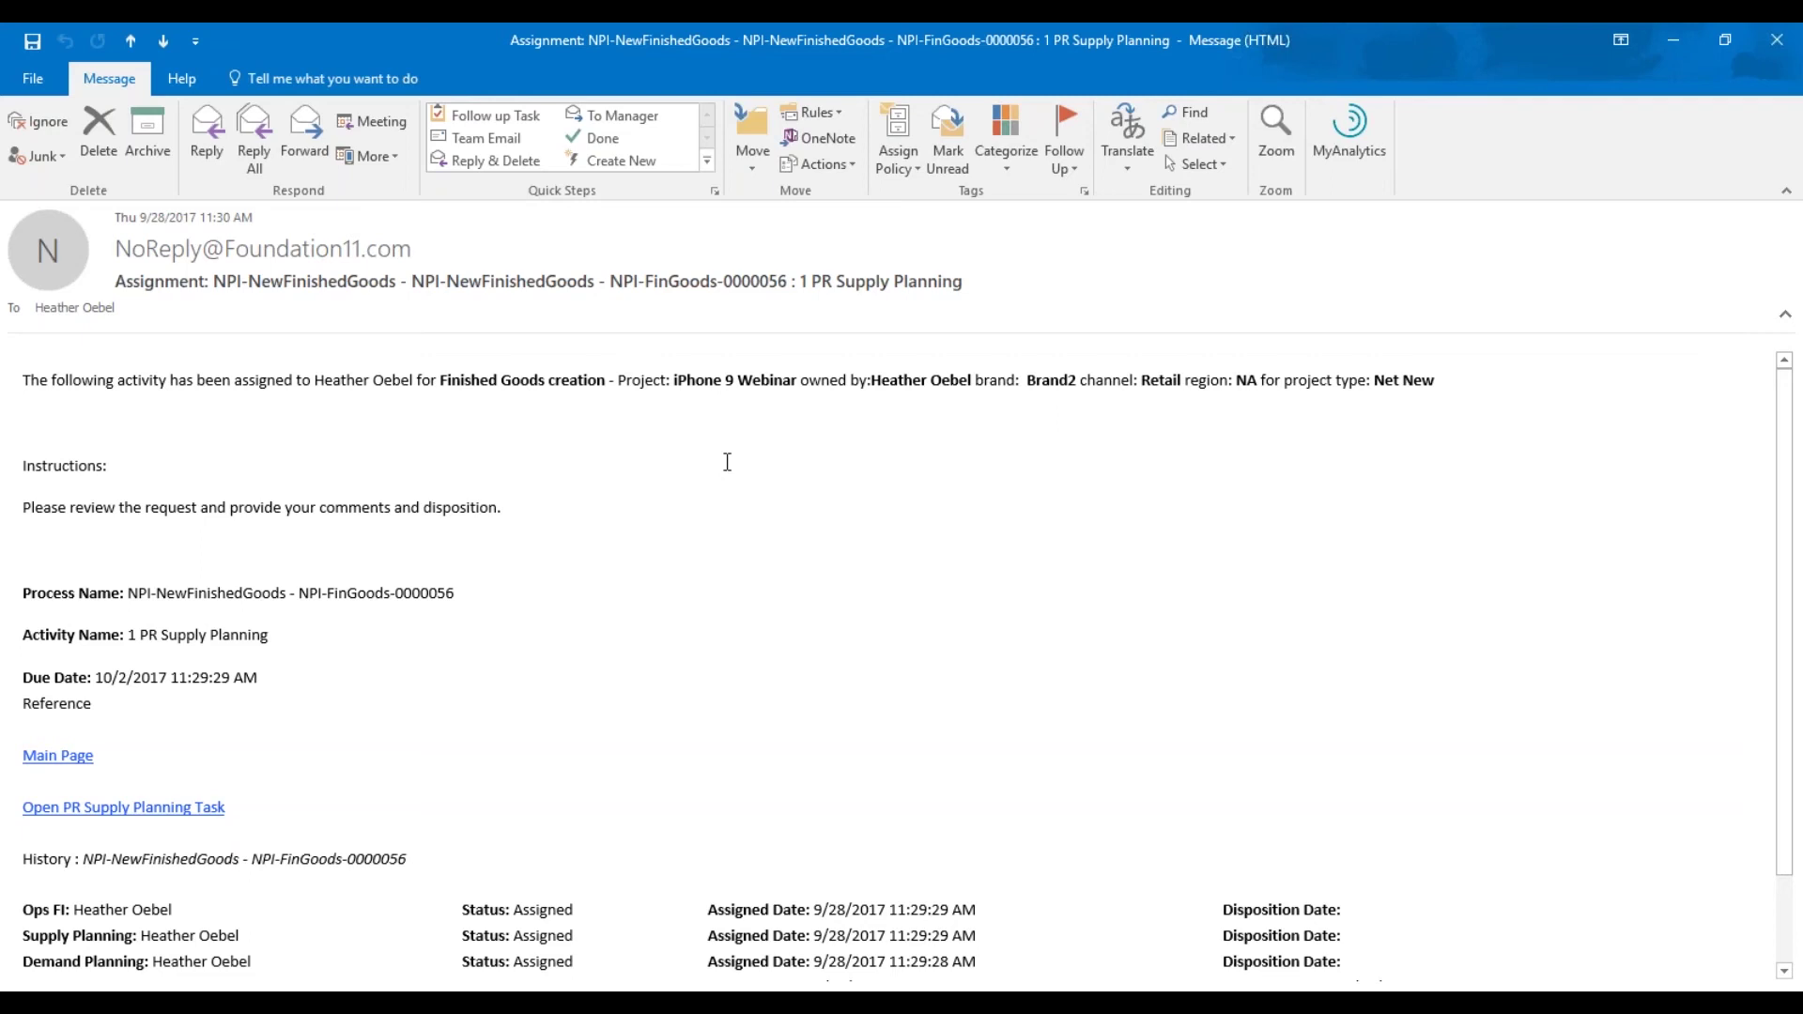
Review the assignment email's details and history, and open the PR Supply Planning task from it.
{"action": "scroll", "coordinate": [727, 462], "scroll_direction": "down", "scroll_amount": 2}
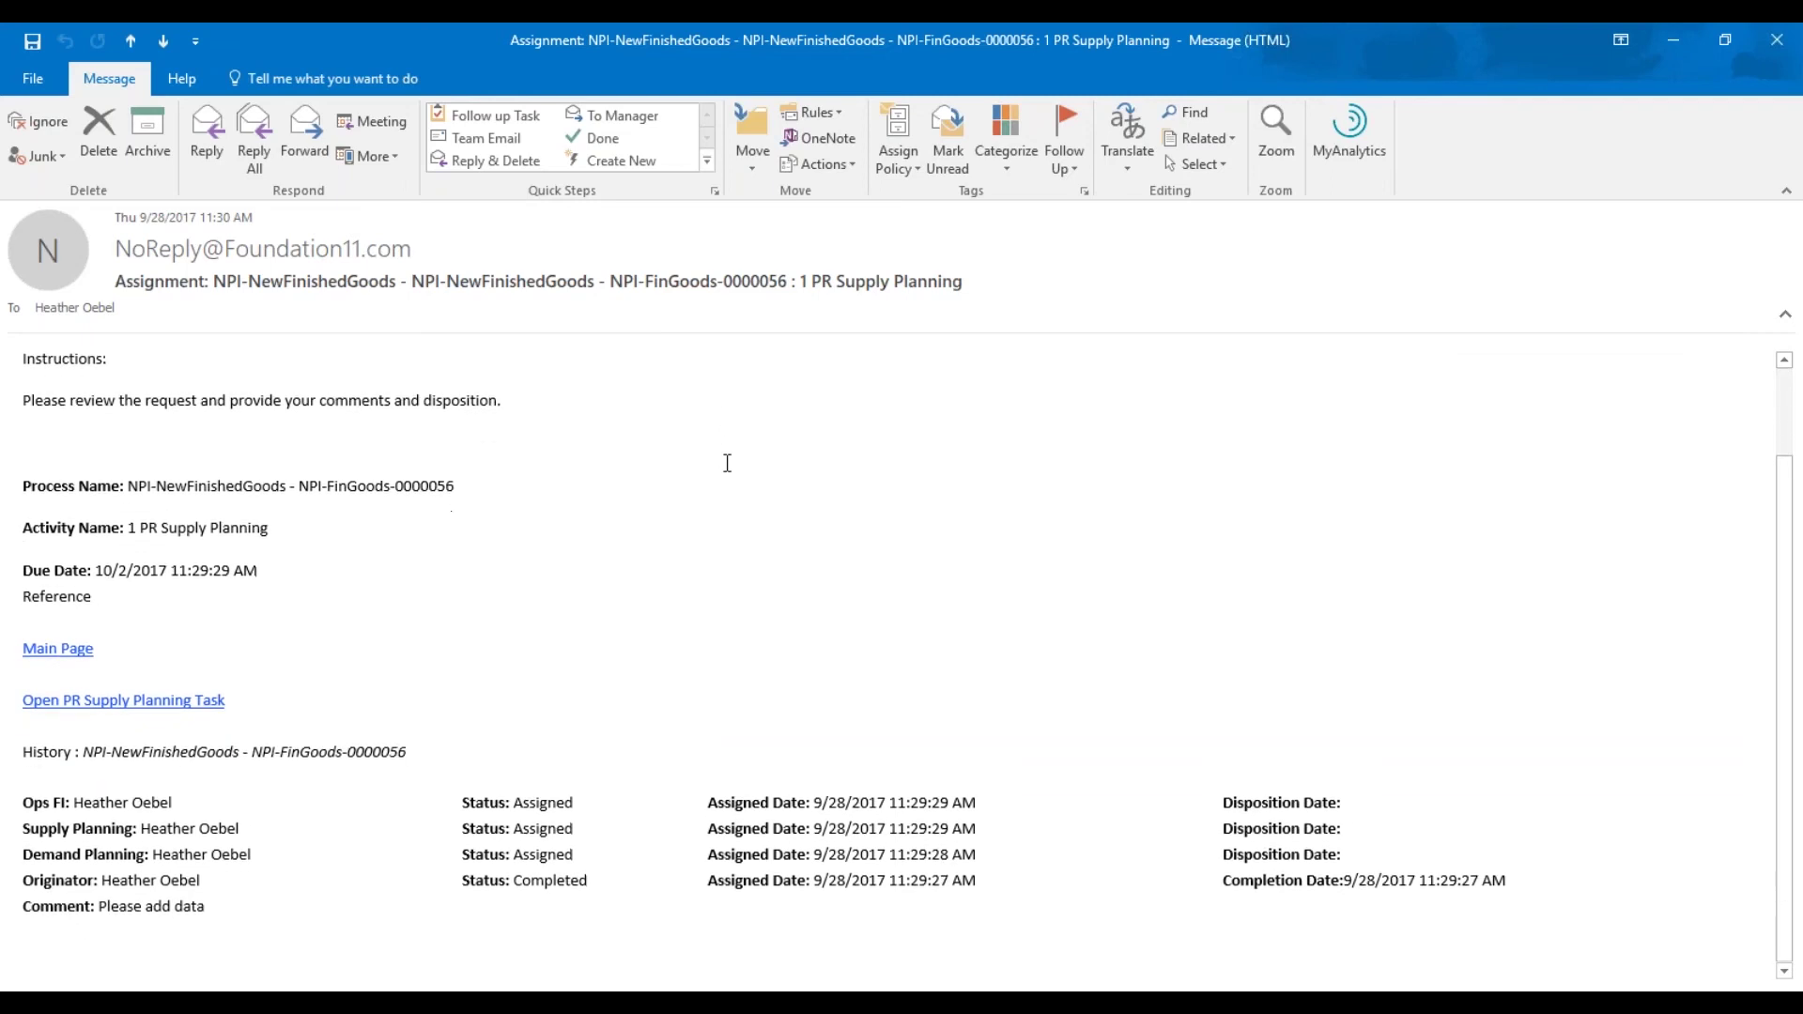
{"action": "scroll", "coordinate": [727, 462], "scroll_direction": "up", "scroll_amount": 2}
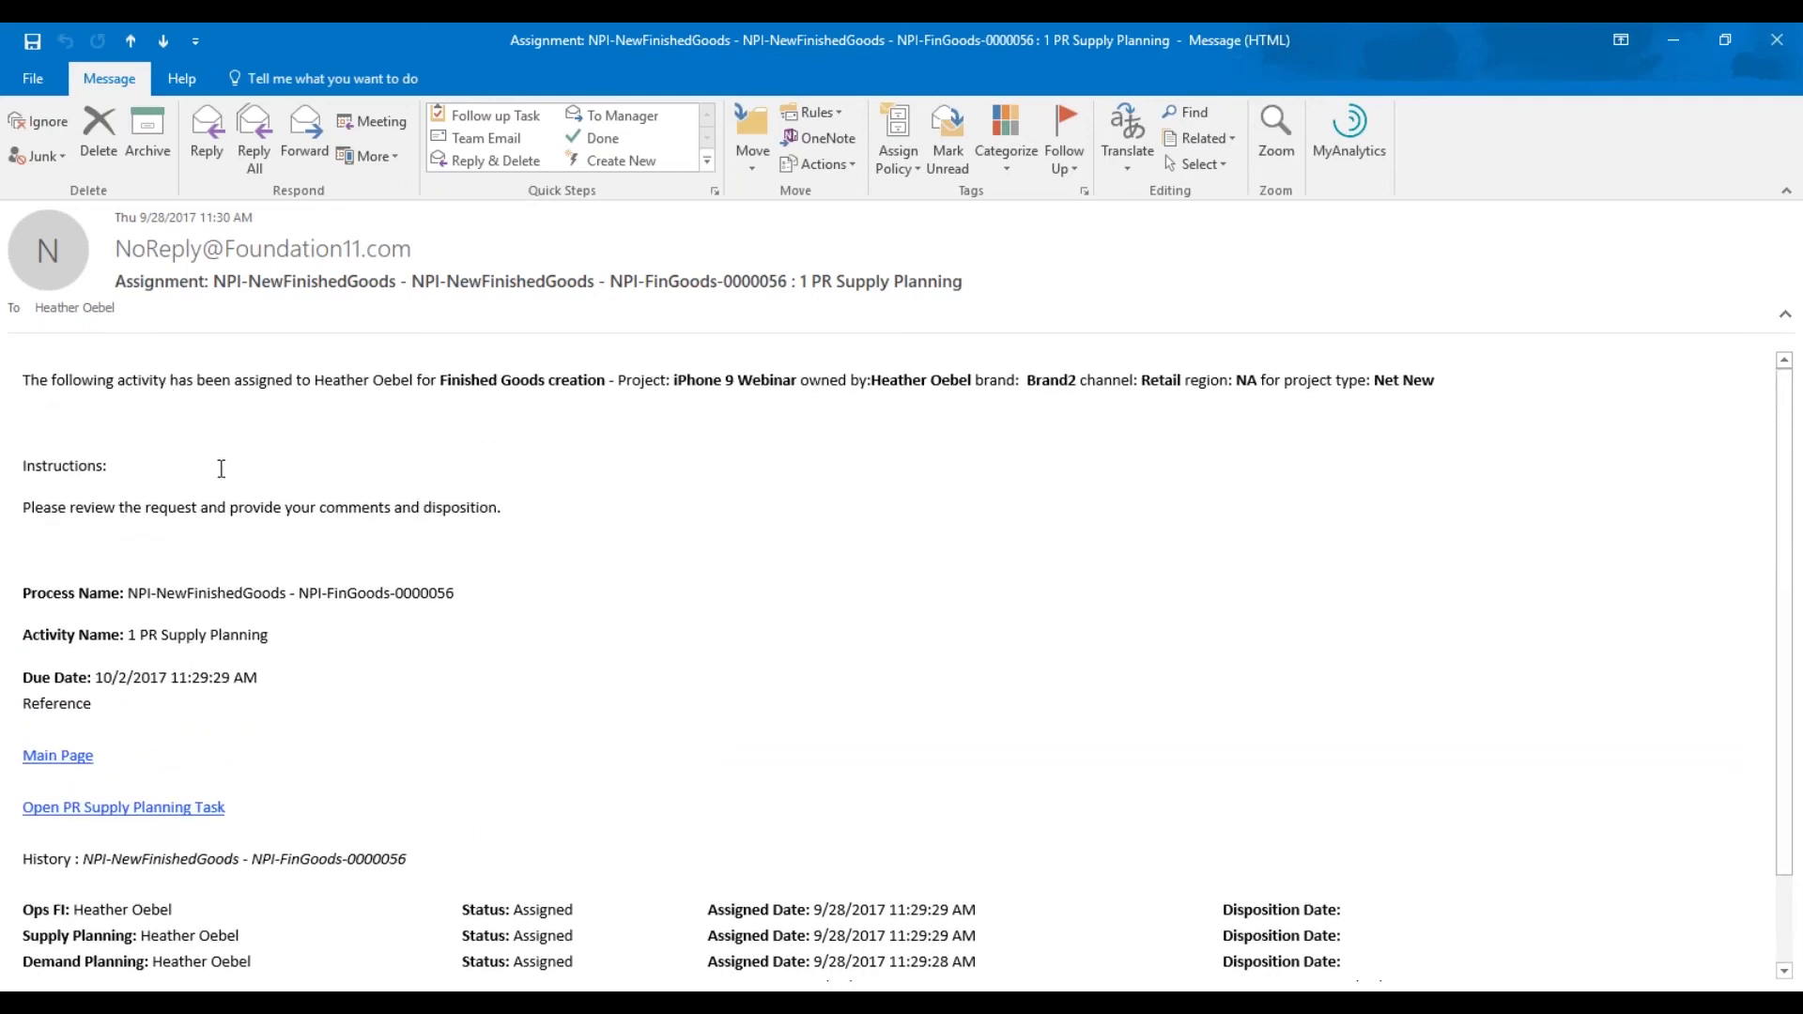
{"action": "scroll", "coordinate": [255, 530], "scroll_direction": "down", "scroll_amount": 2}
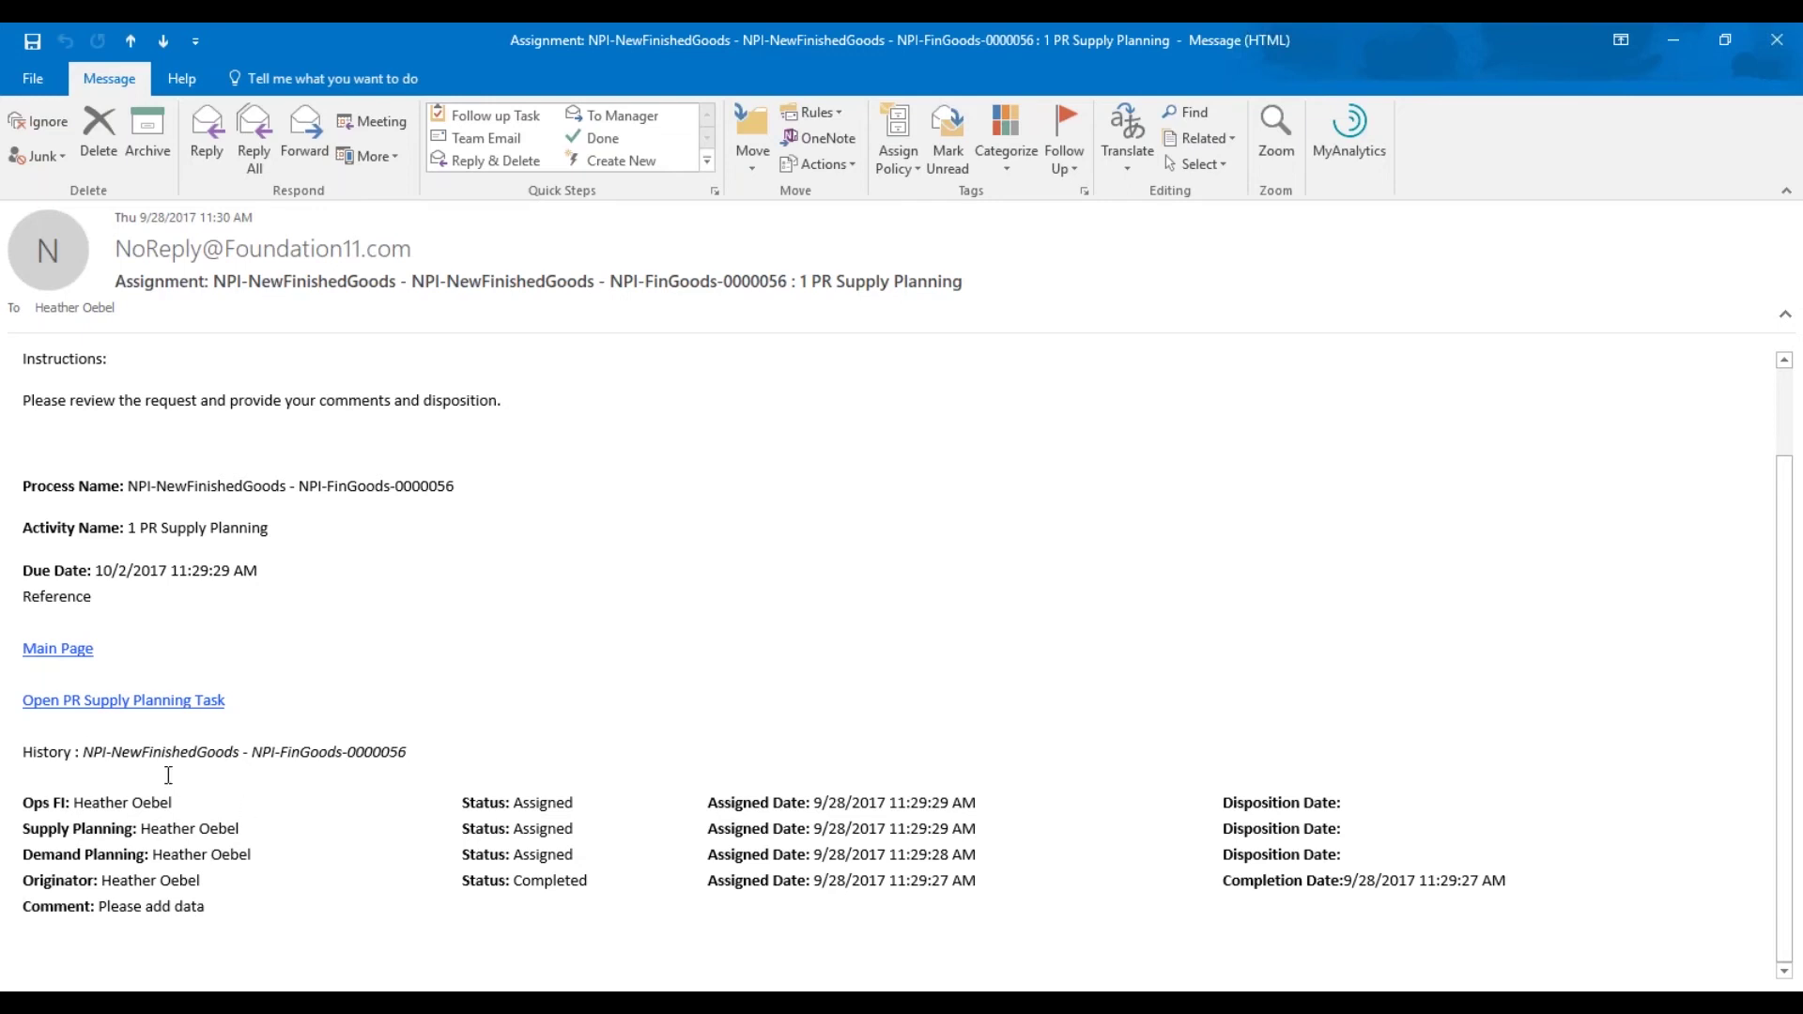
{"action": "left_click", "coordinate": [176, 704]}
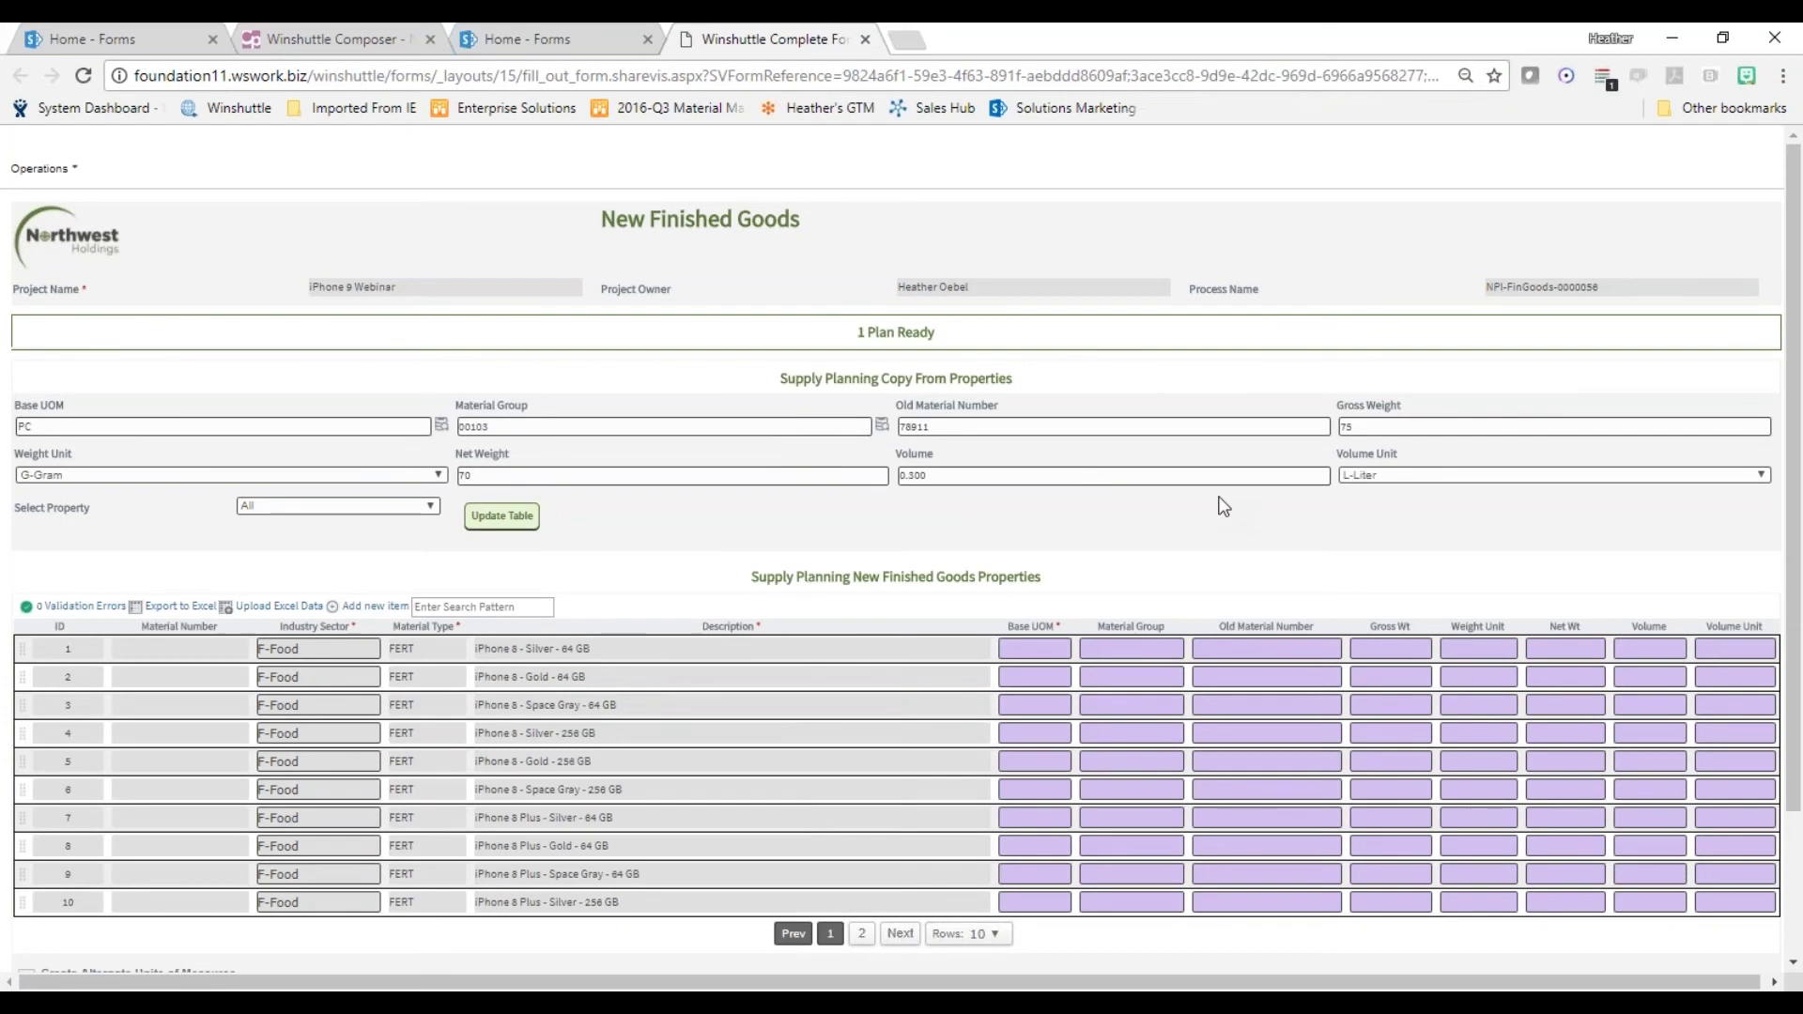
Look over the Supply Planning copy-from properties and the new finished goods properties table in the task form.
{"action": "scroll", "coordinate": [1224, 508], "scroll_direction": "down", "scroll_amount": 1}
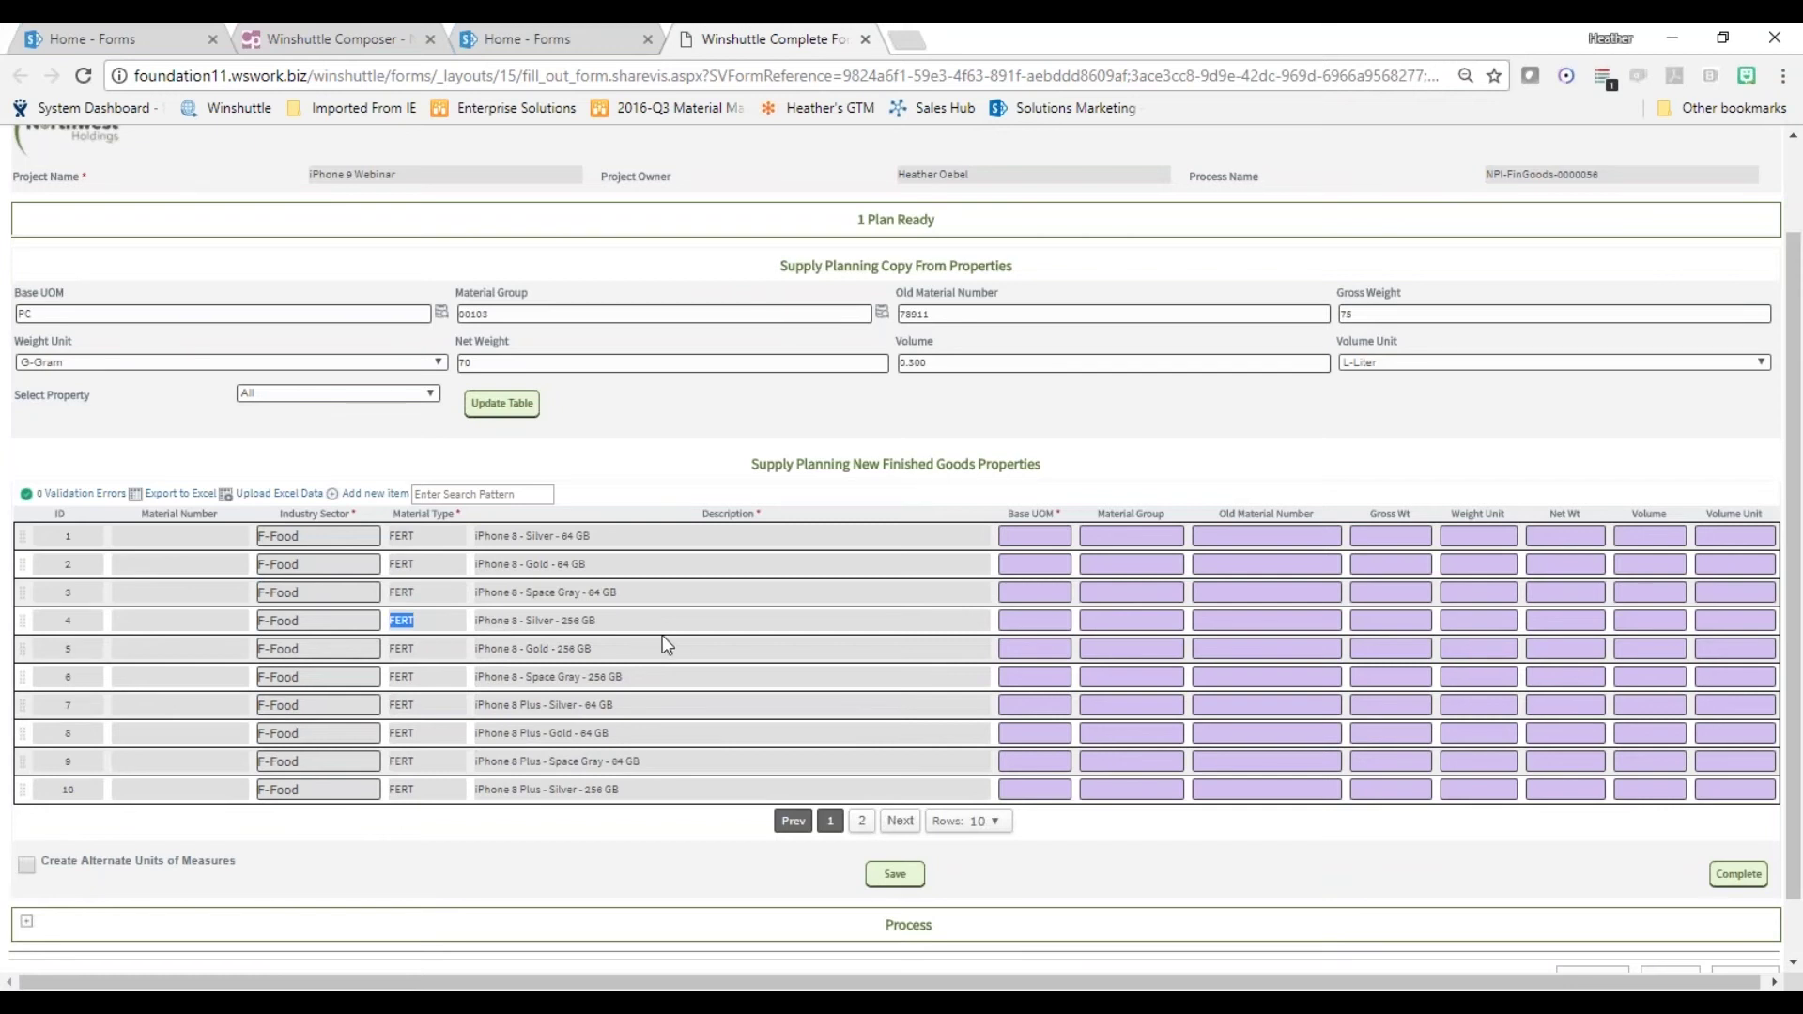
{"action": "scroll", "coordinate": [663, 635], "scroll_direction": "up", "scroll_amount": 2}
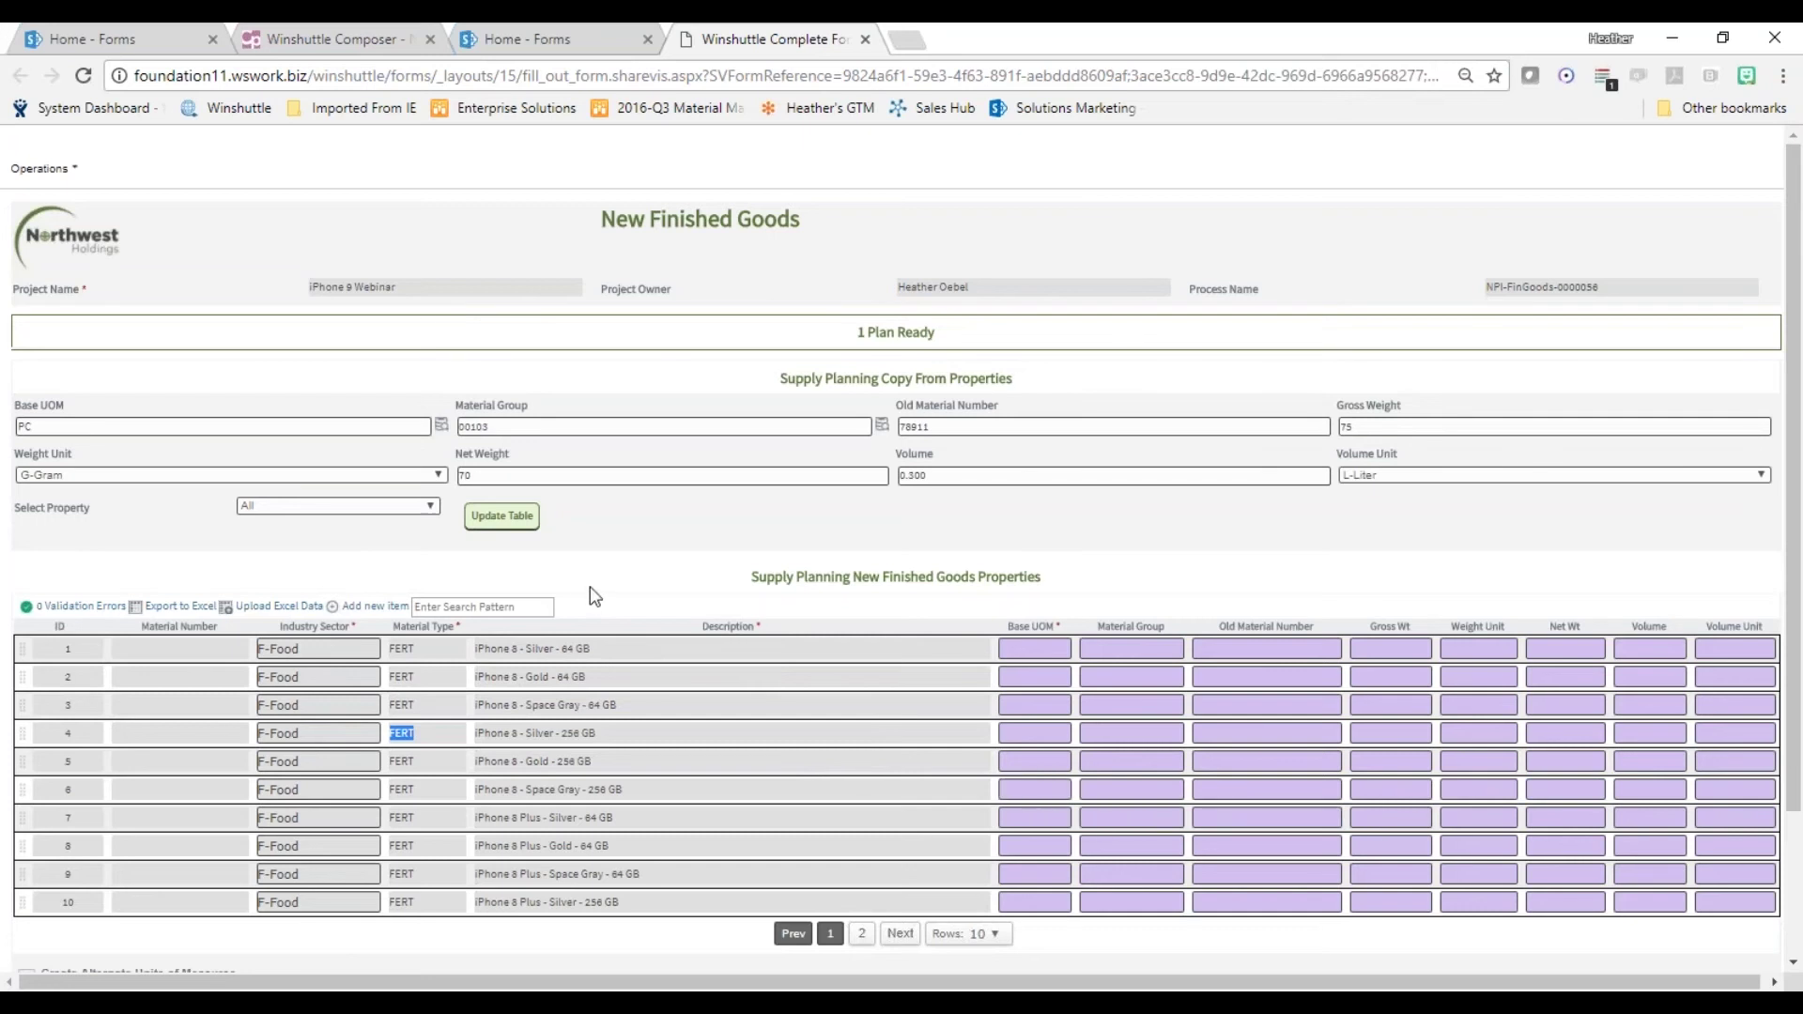
{"action": "scroll", "coordinate": [1183, 656], "scroll_direction": "down", "scroll_amount": 1}
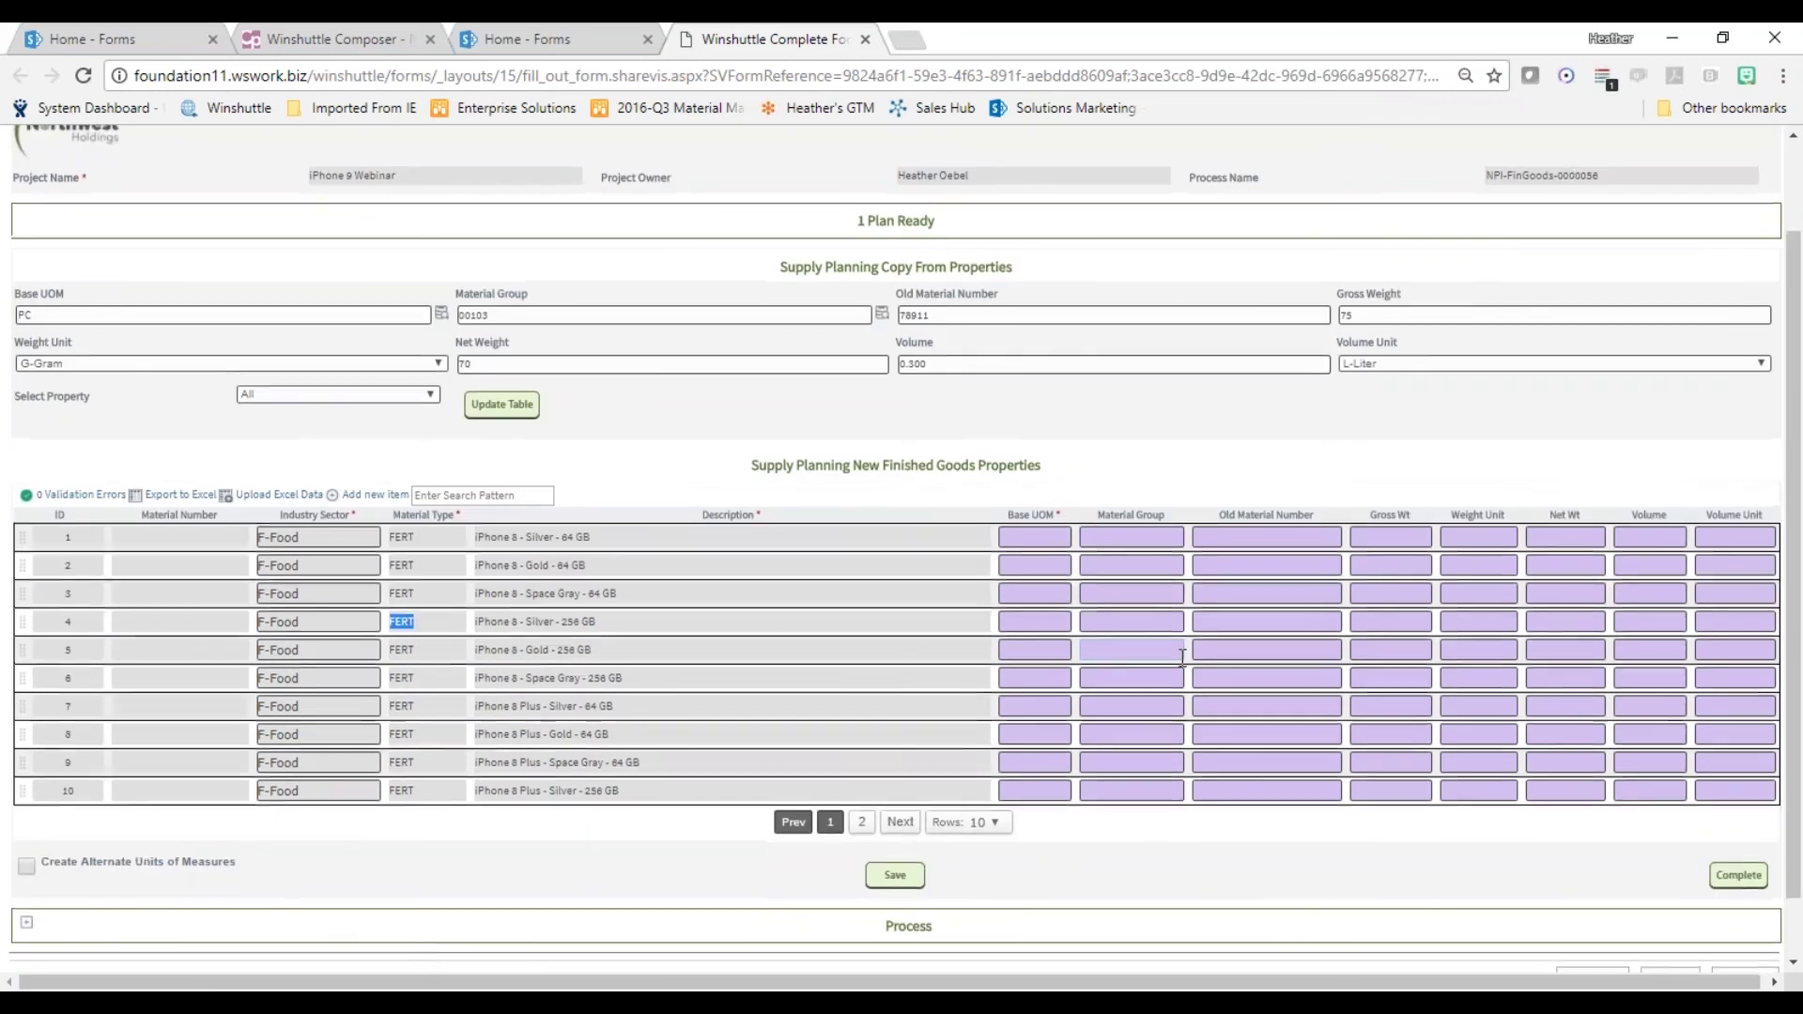
Apply all Supply Planning copy-from properties to the items in the new finished goods properties table.
{"action": "scroll", "coordinate": [1182, 656], "scroll_direction": "up", "scroll_amount": 1}
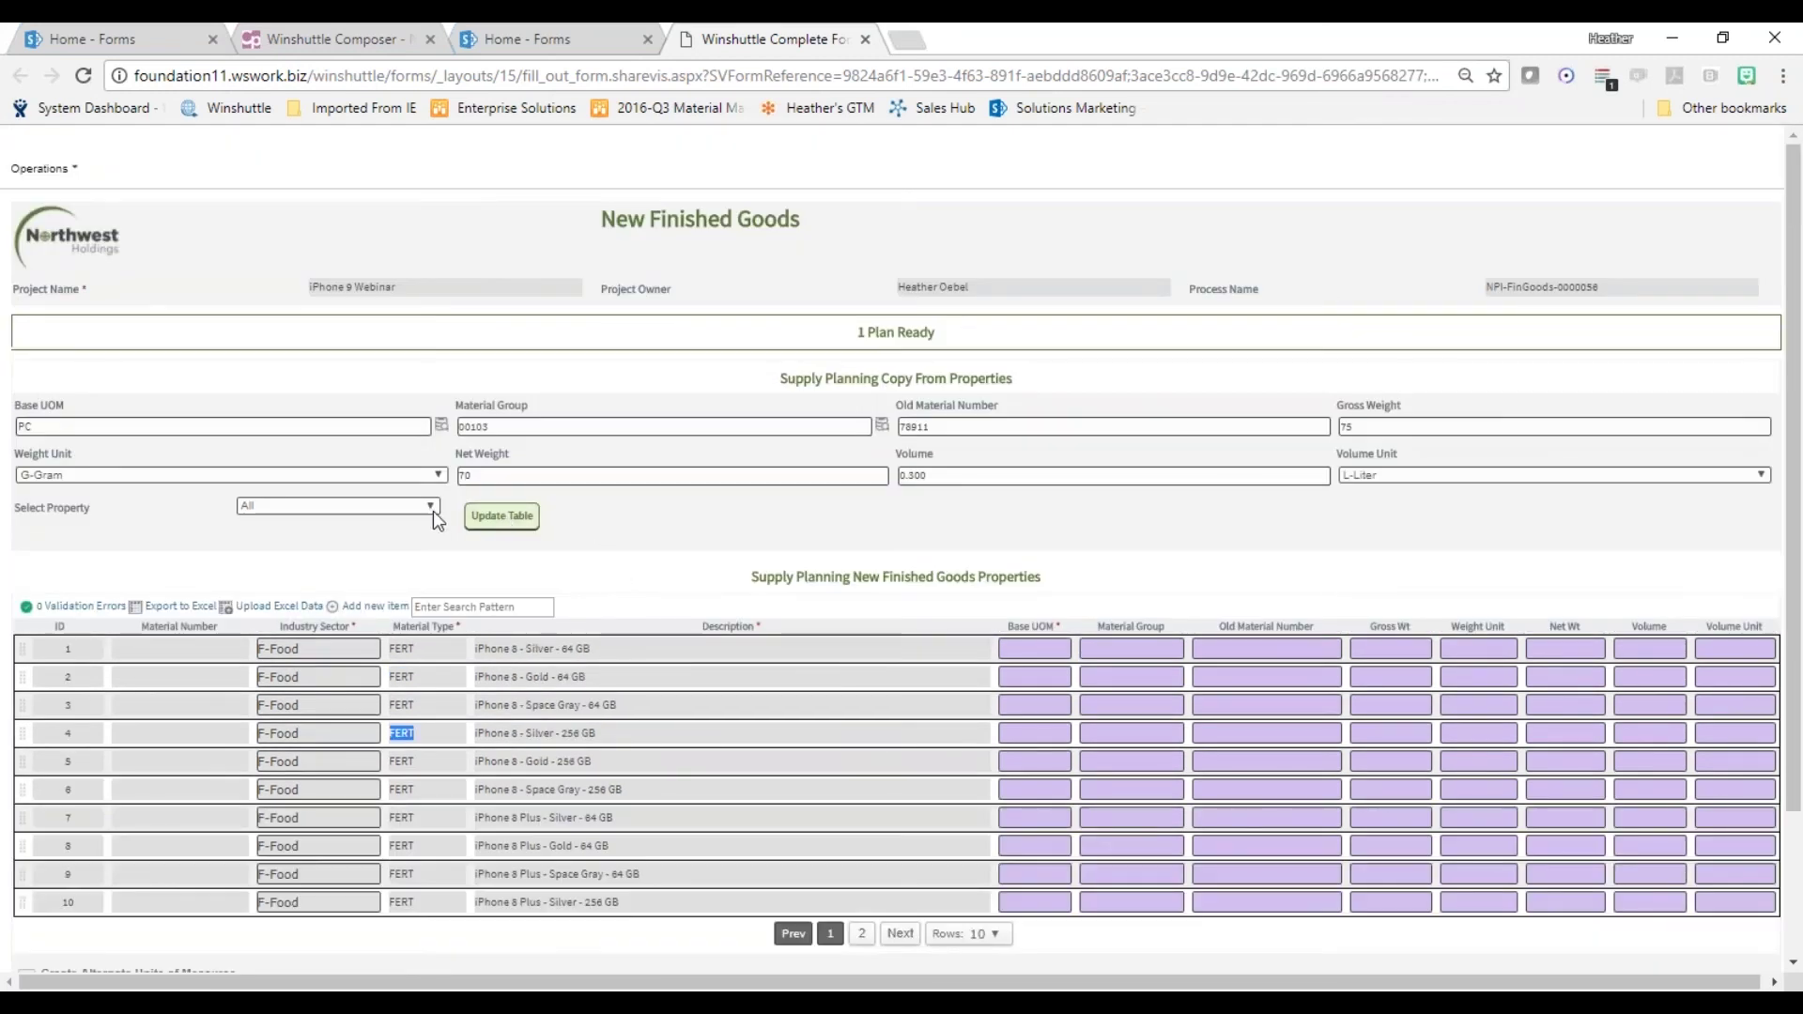
{"action": "left_click", "coordinate": [520, 518]}
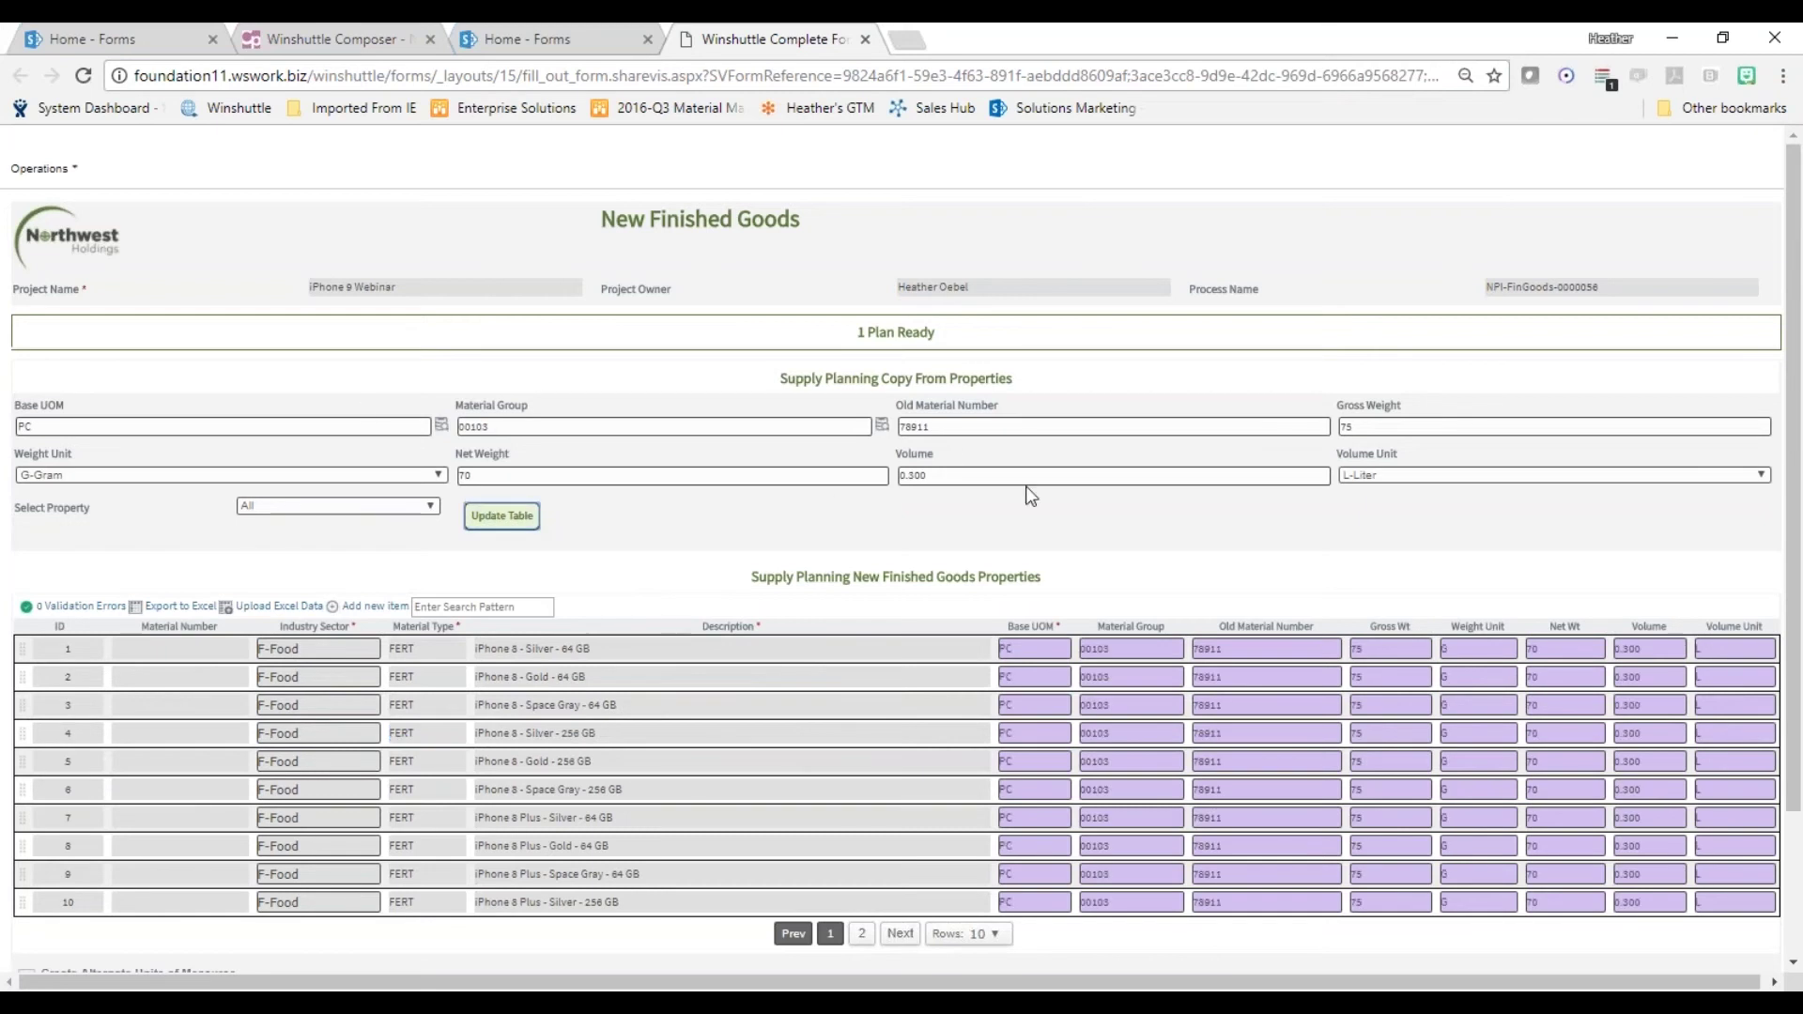
{"action": "scroll", "coordinate": [1026, 486], "scroll_direction": "down", "scroll_amount": 2}
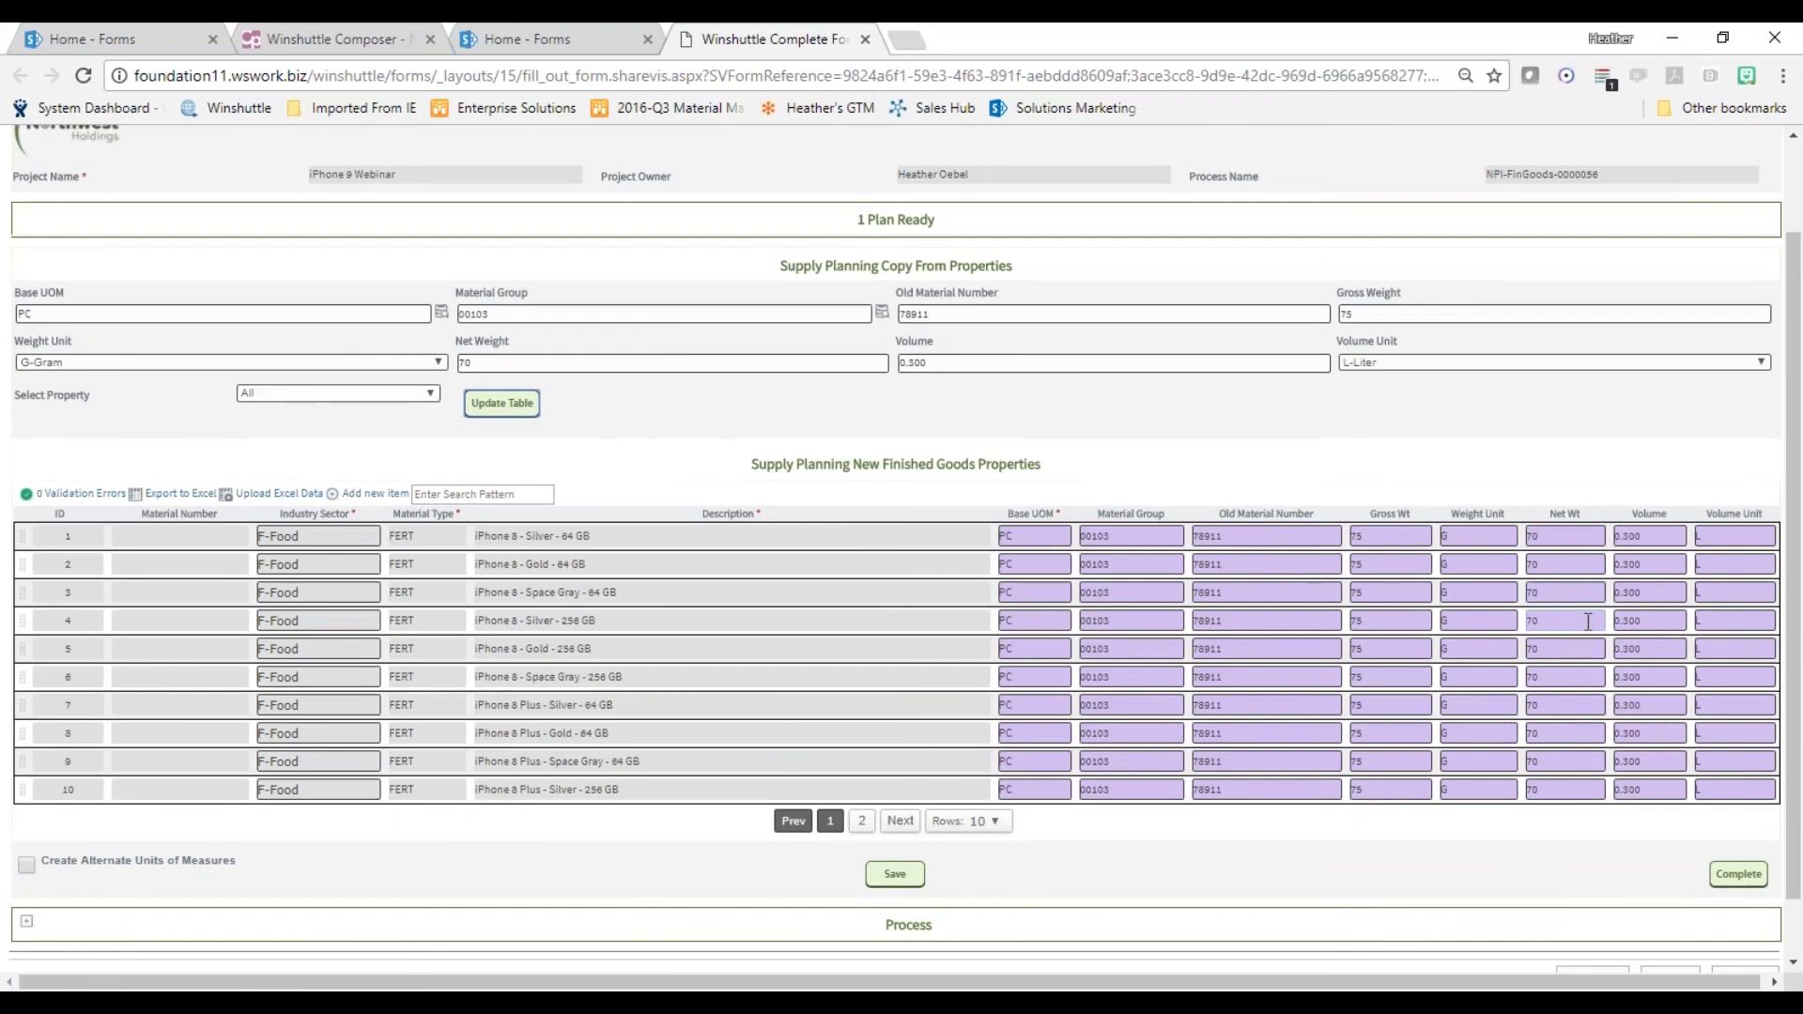
Set the copy-from Weight Unit to LB-US pound and update only the Weight Unit property in the table.
{"action": "left_click", "coordinate": [75, 367]}
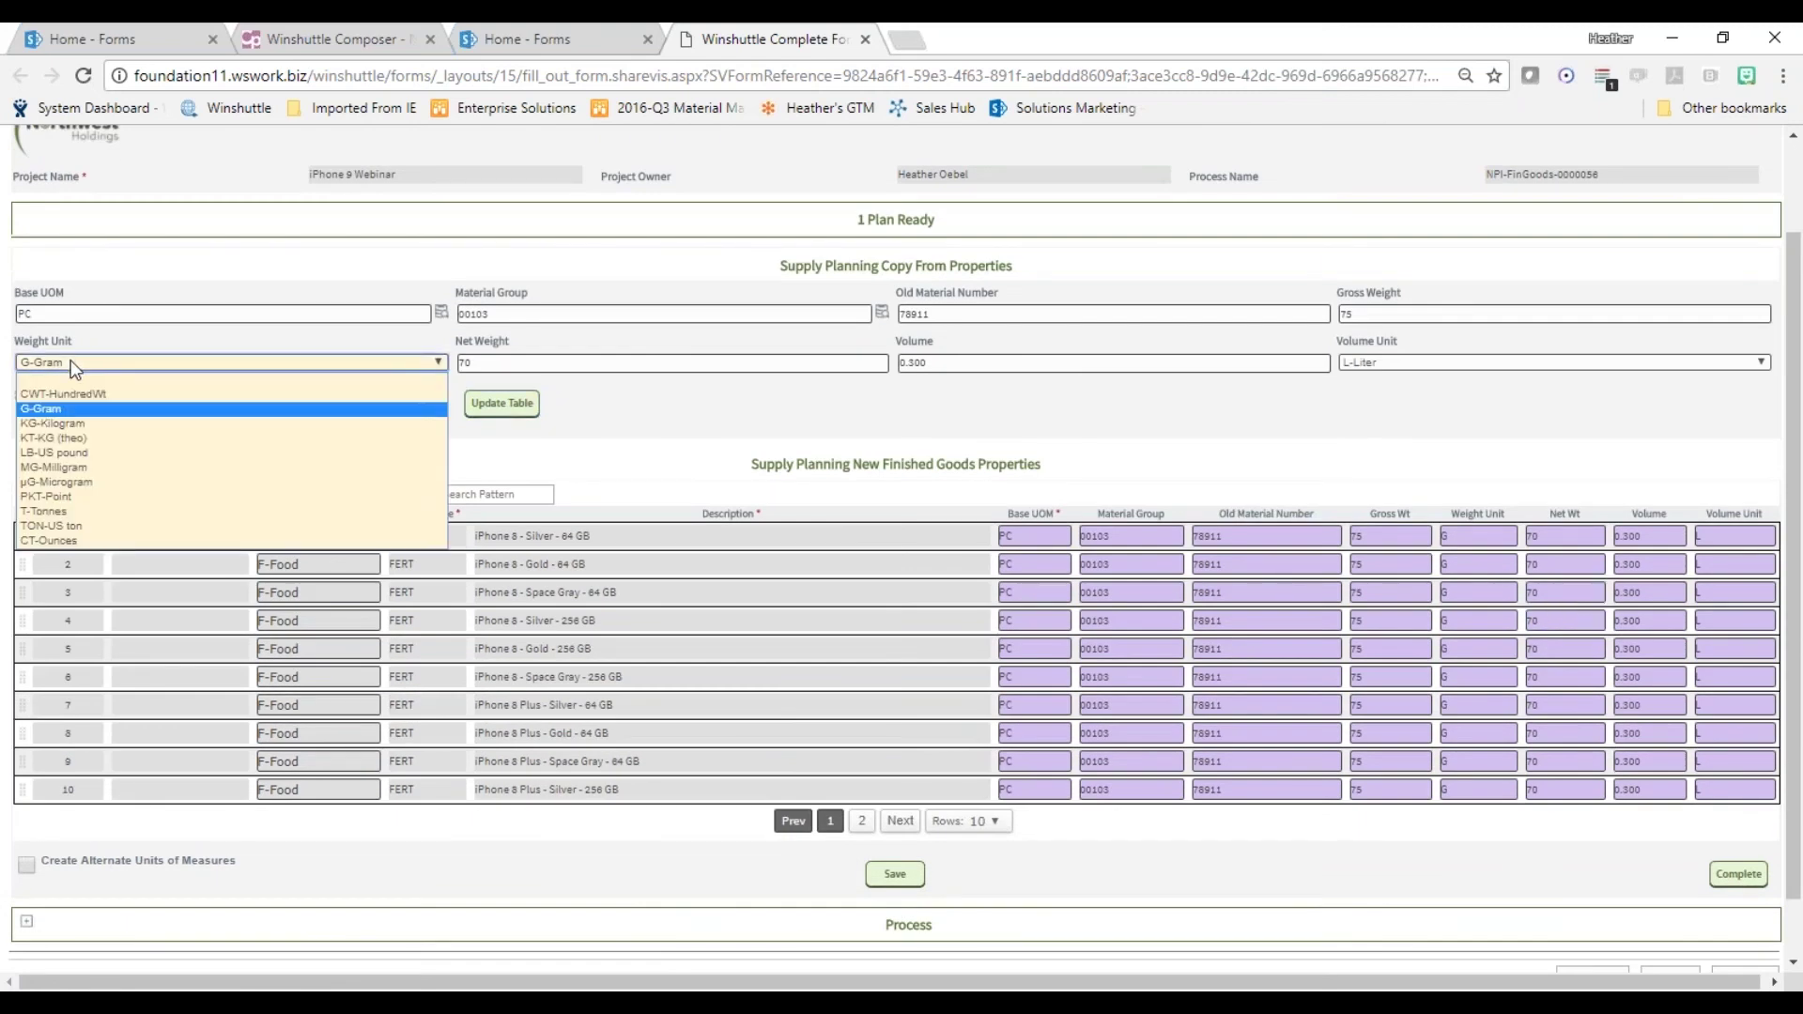
{"action": "left_click", "coordinate": [83, 457]}
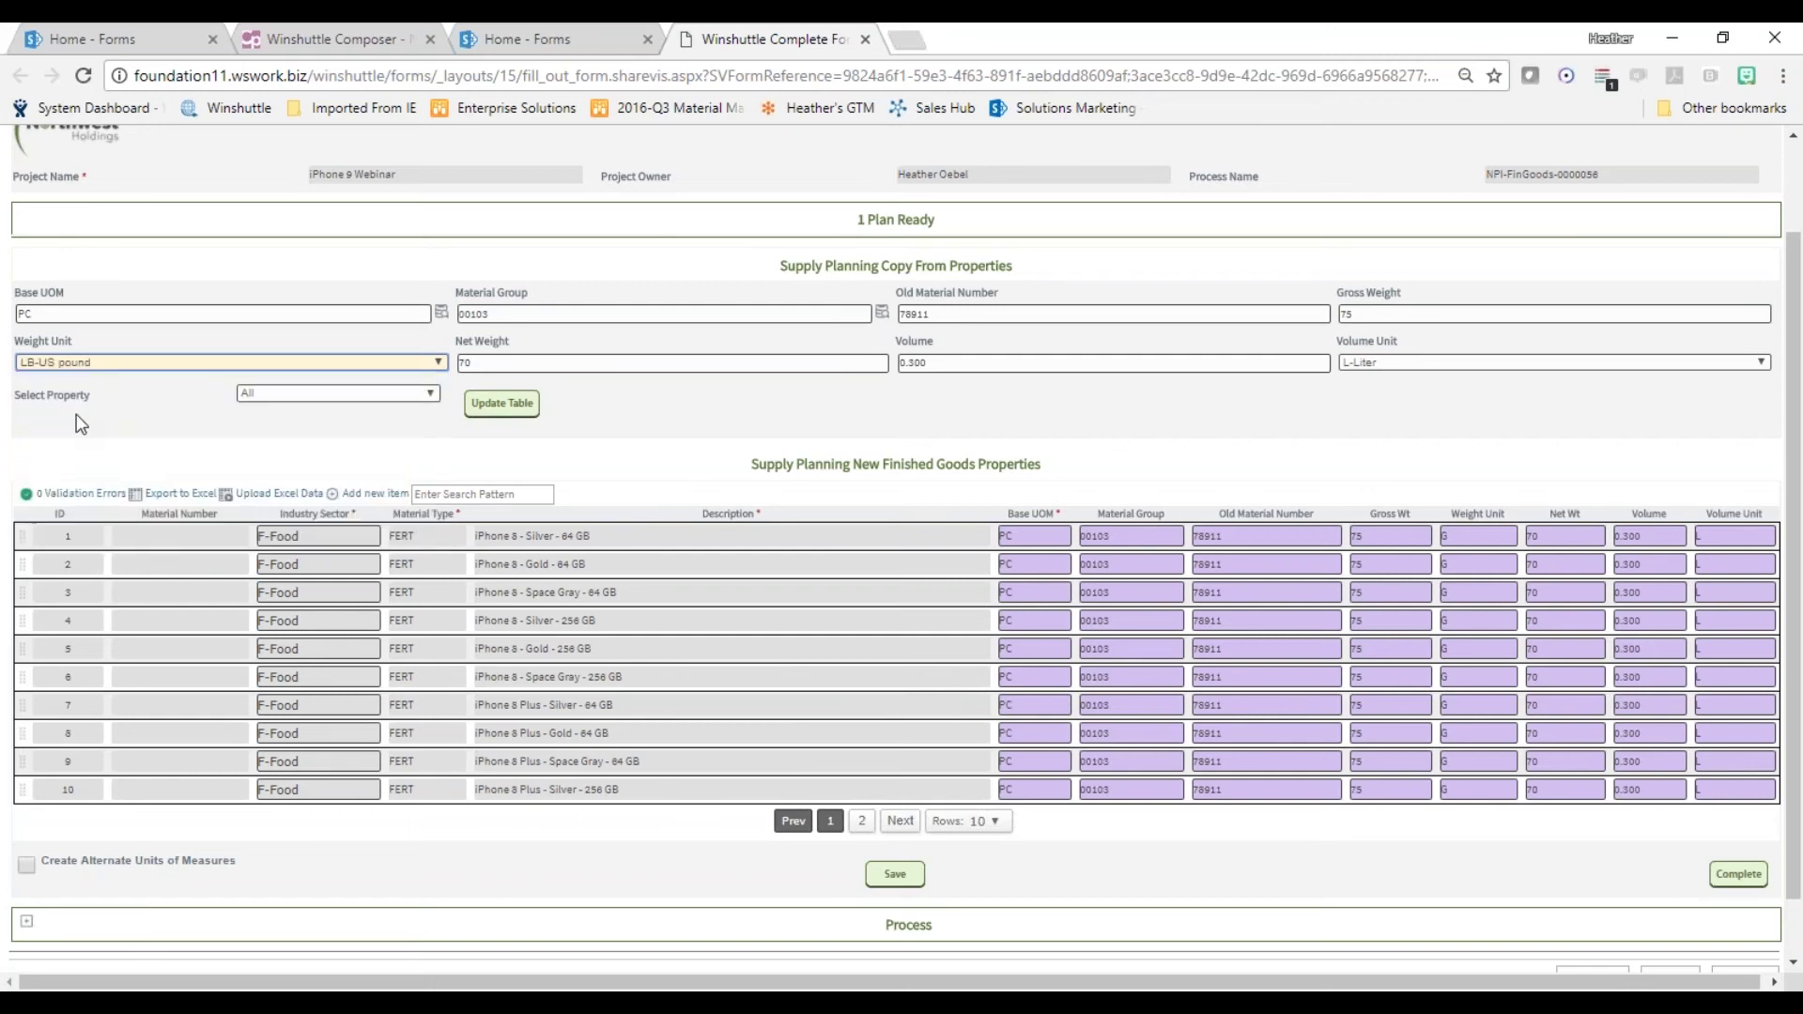
{"action": "left_click", "coordinate": [274, 393]}
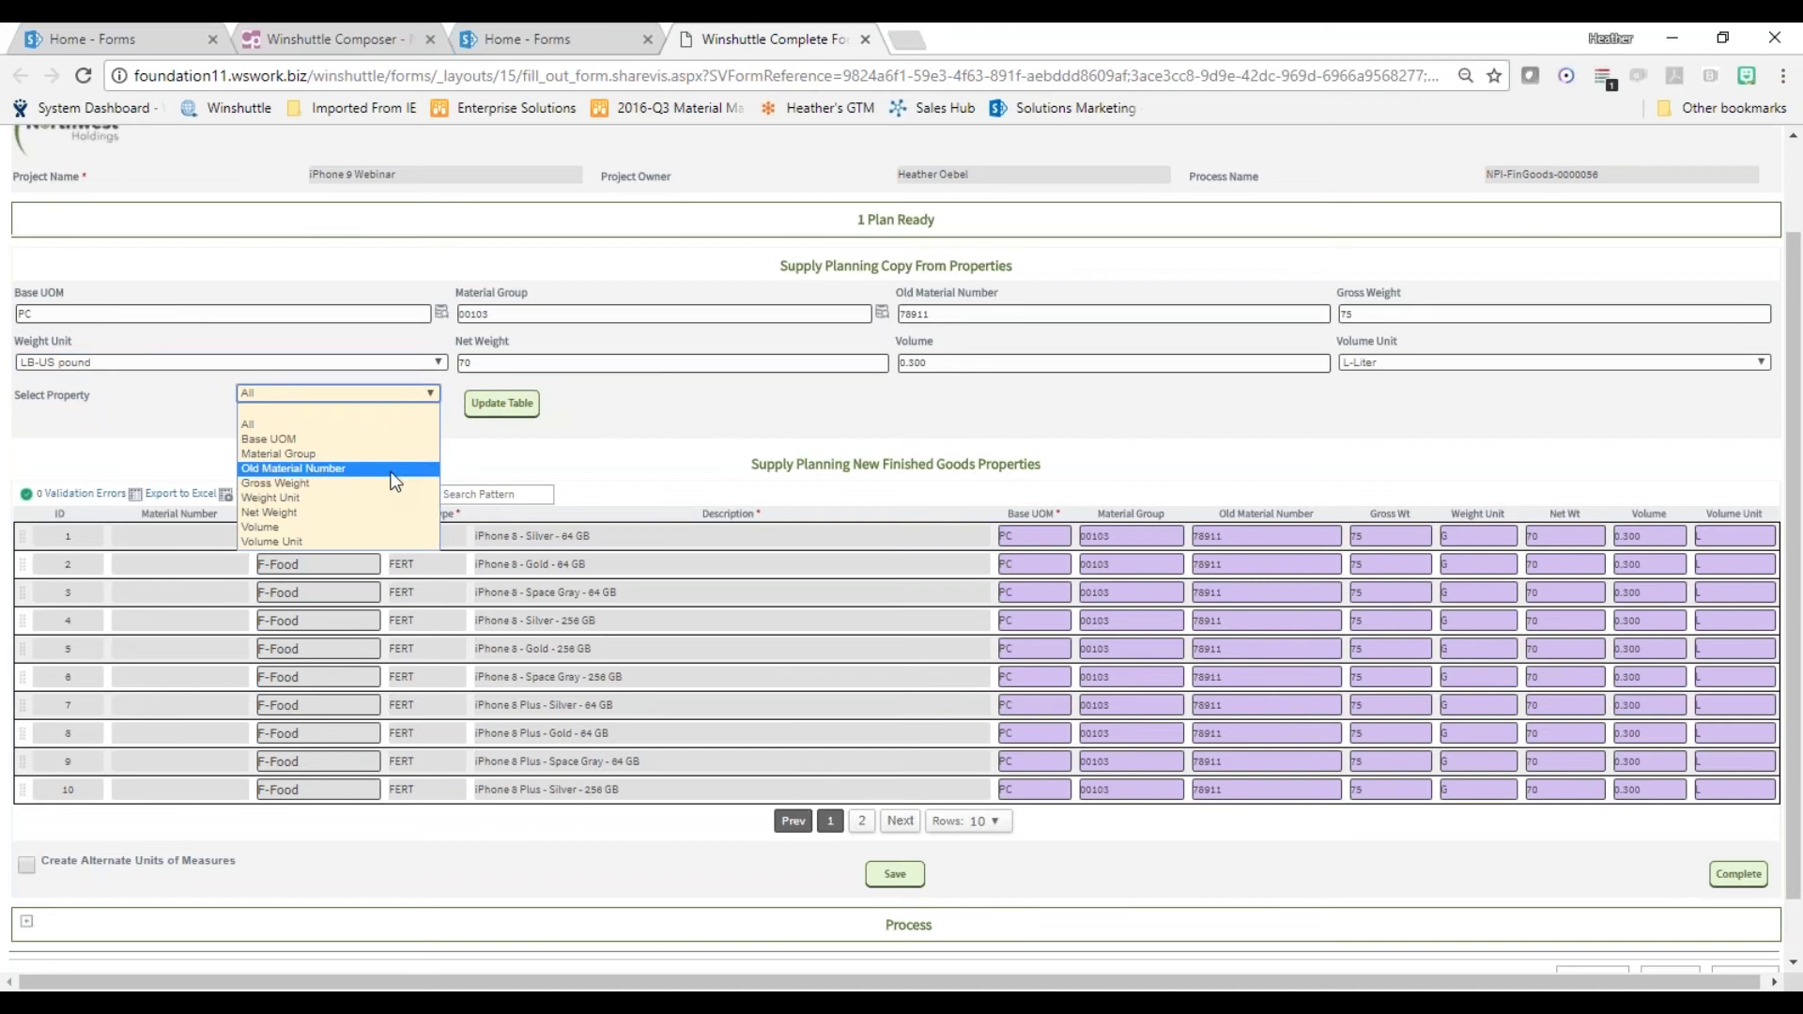
{"action": "left_click", "coordinate": [354, 497]}
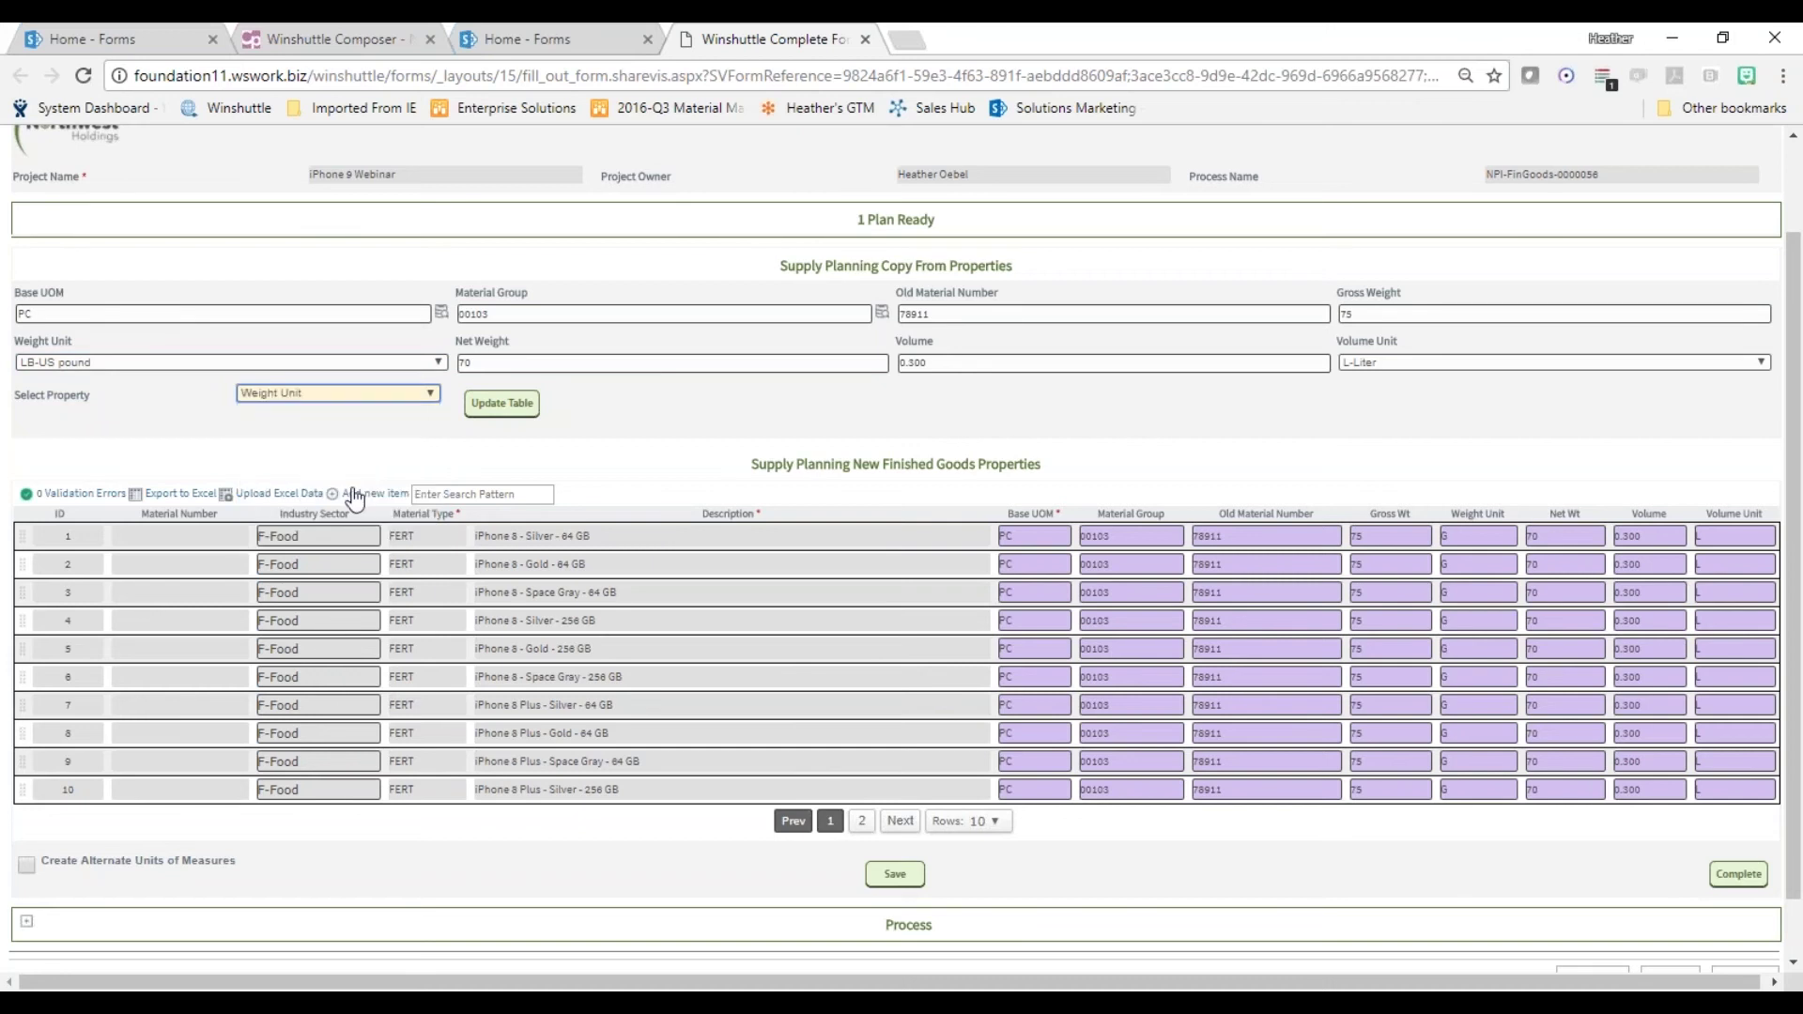
{"action": "left_click", "coordinate": [503, 403]}
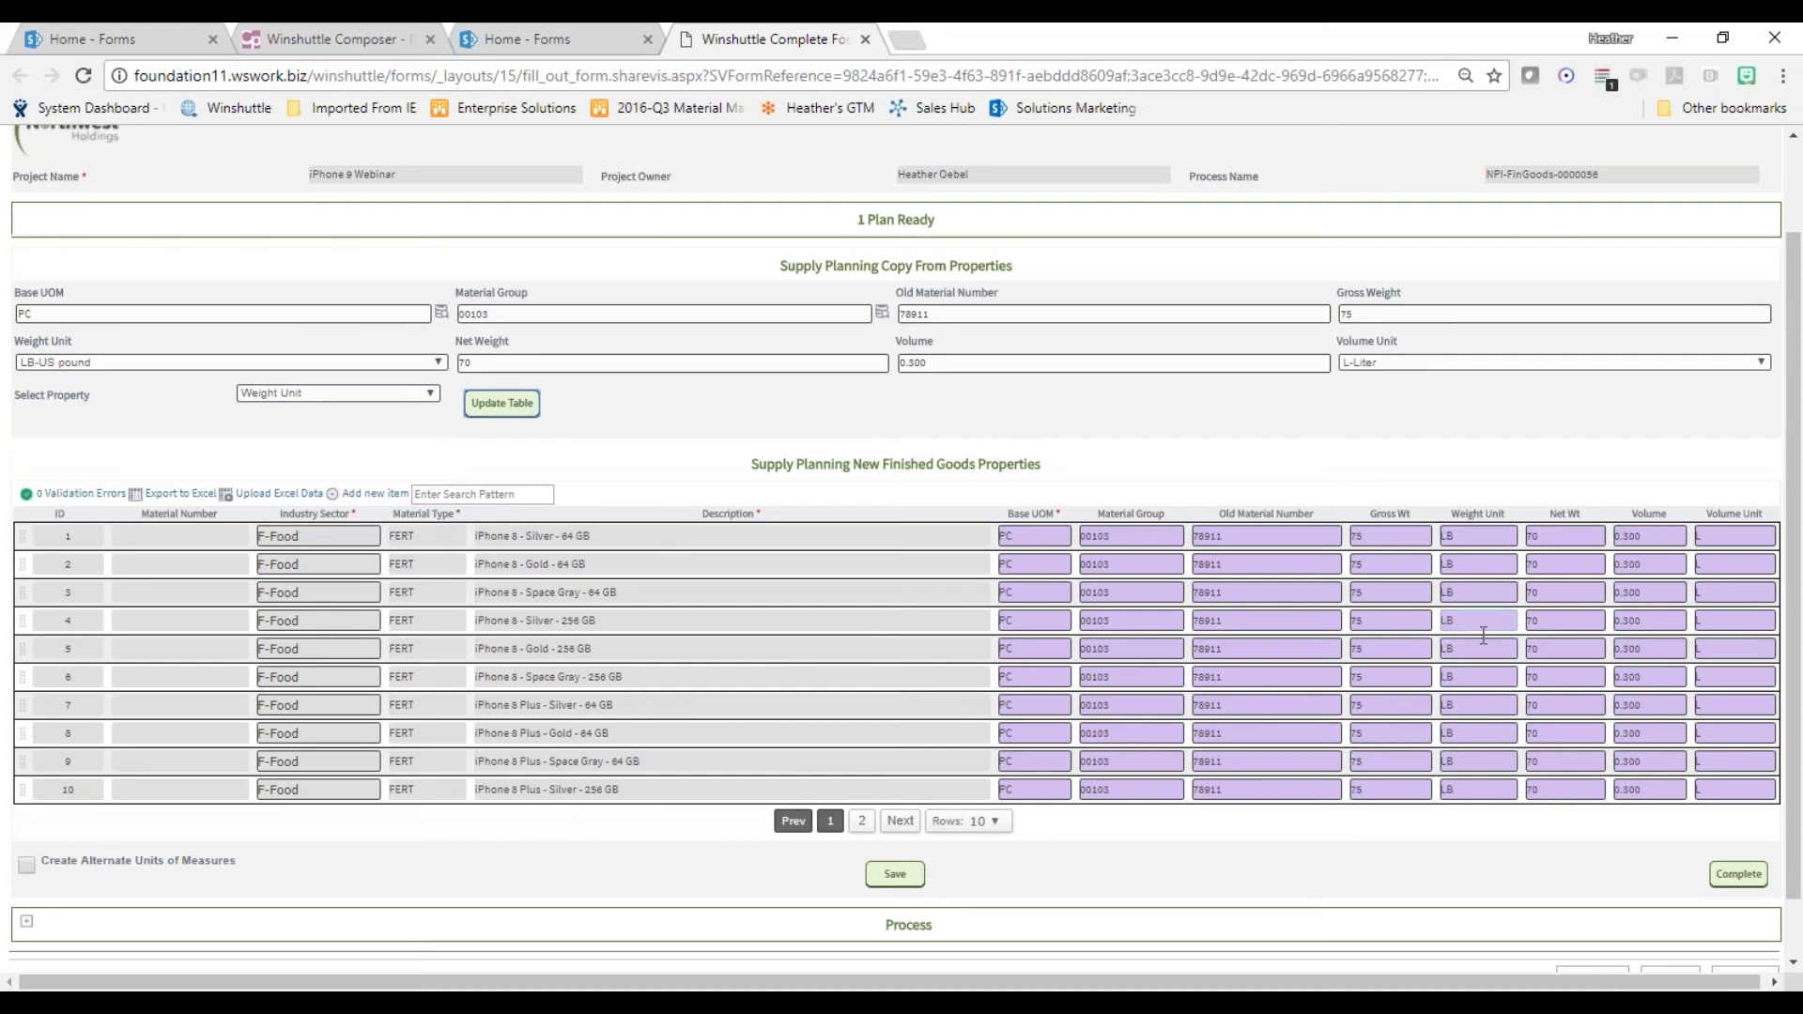
Set the table's gross weight to 78 for item 5, 82 for item 7 and 80 for item 10.
{"action": "left_click", "coordinate": [1364, 648]}
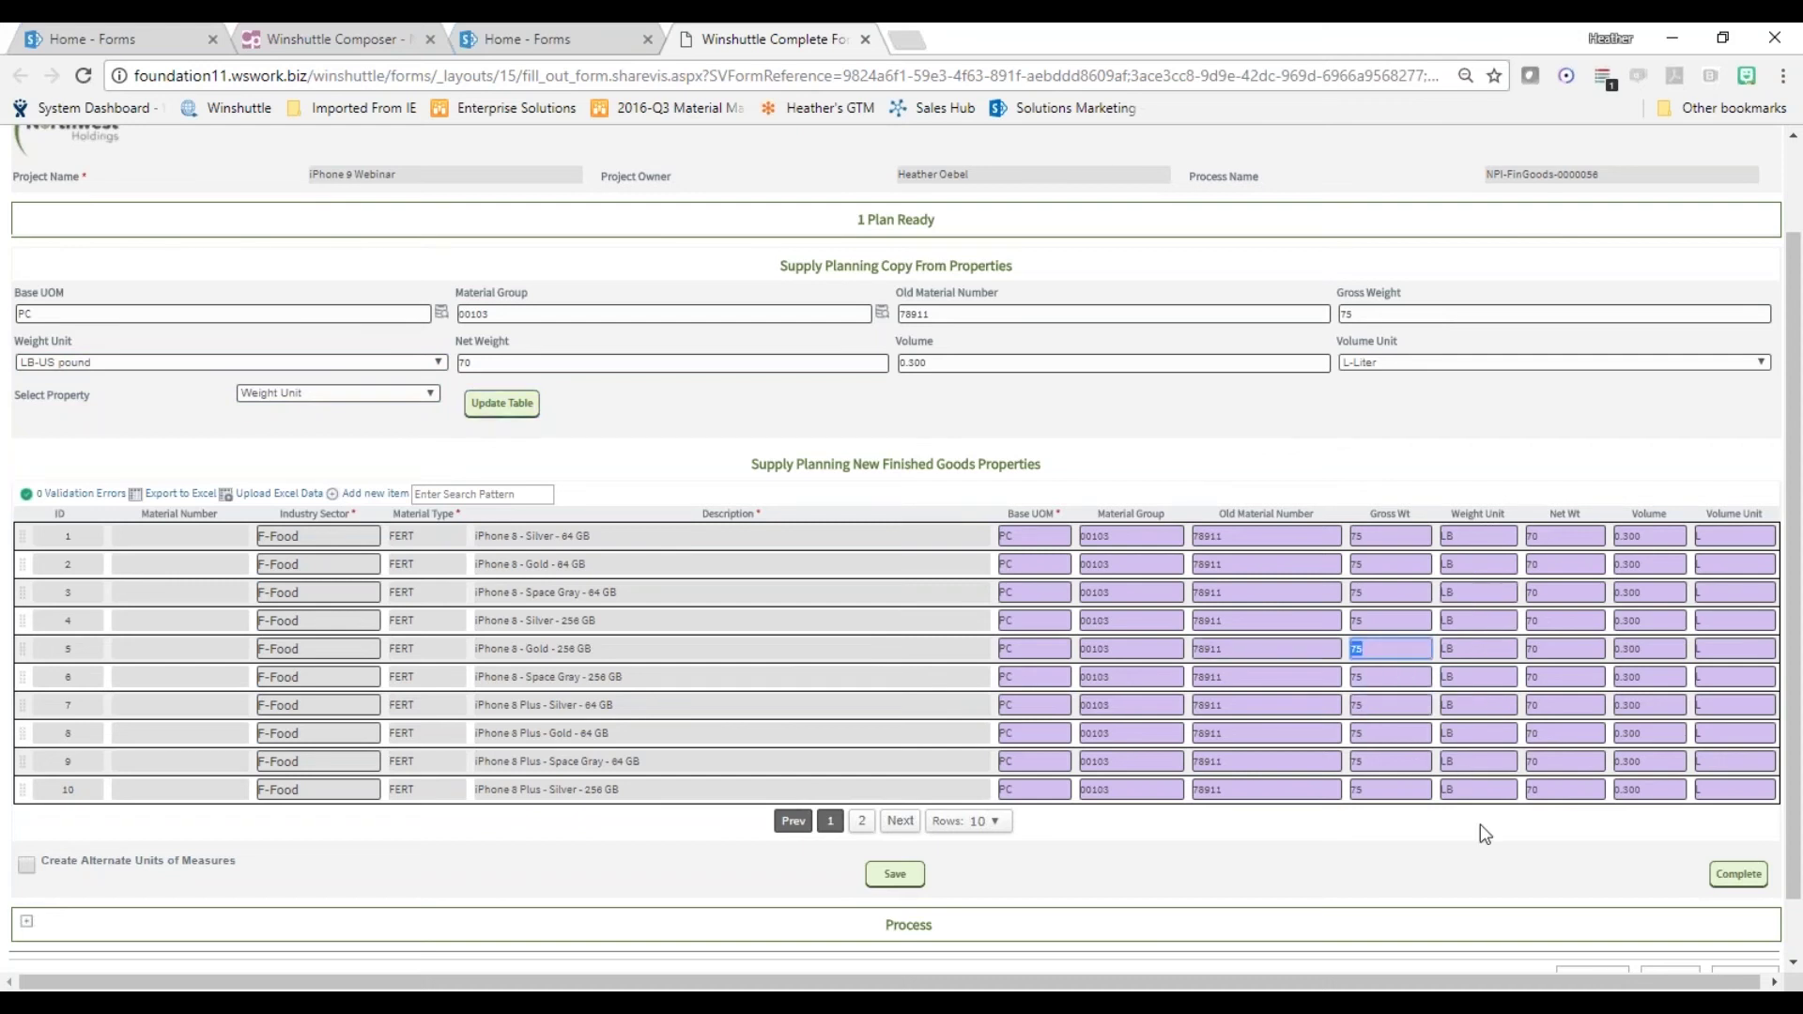
{"action": "type", "text": "78"}
{"action": "left_click", "coordinate": [1378, 706]}
{"action": "key", "text": "BackSpace"}
{"action": "type", "text": "82"}
{"action": "left_click", "coordinate": [1388, 789]}
{"action": "key", "text": "BackSpace"}
{"action": "key", "text": "BackSpace"}
{"action": "type", "text": "86"}
Clear the copy-from Base UOM and choose EA (Each) for it from the SAP field lookup.
{"action": "left_click", "coordinate": [157, 310]}
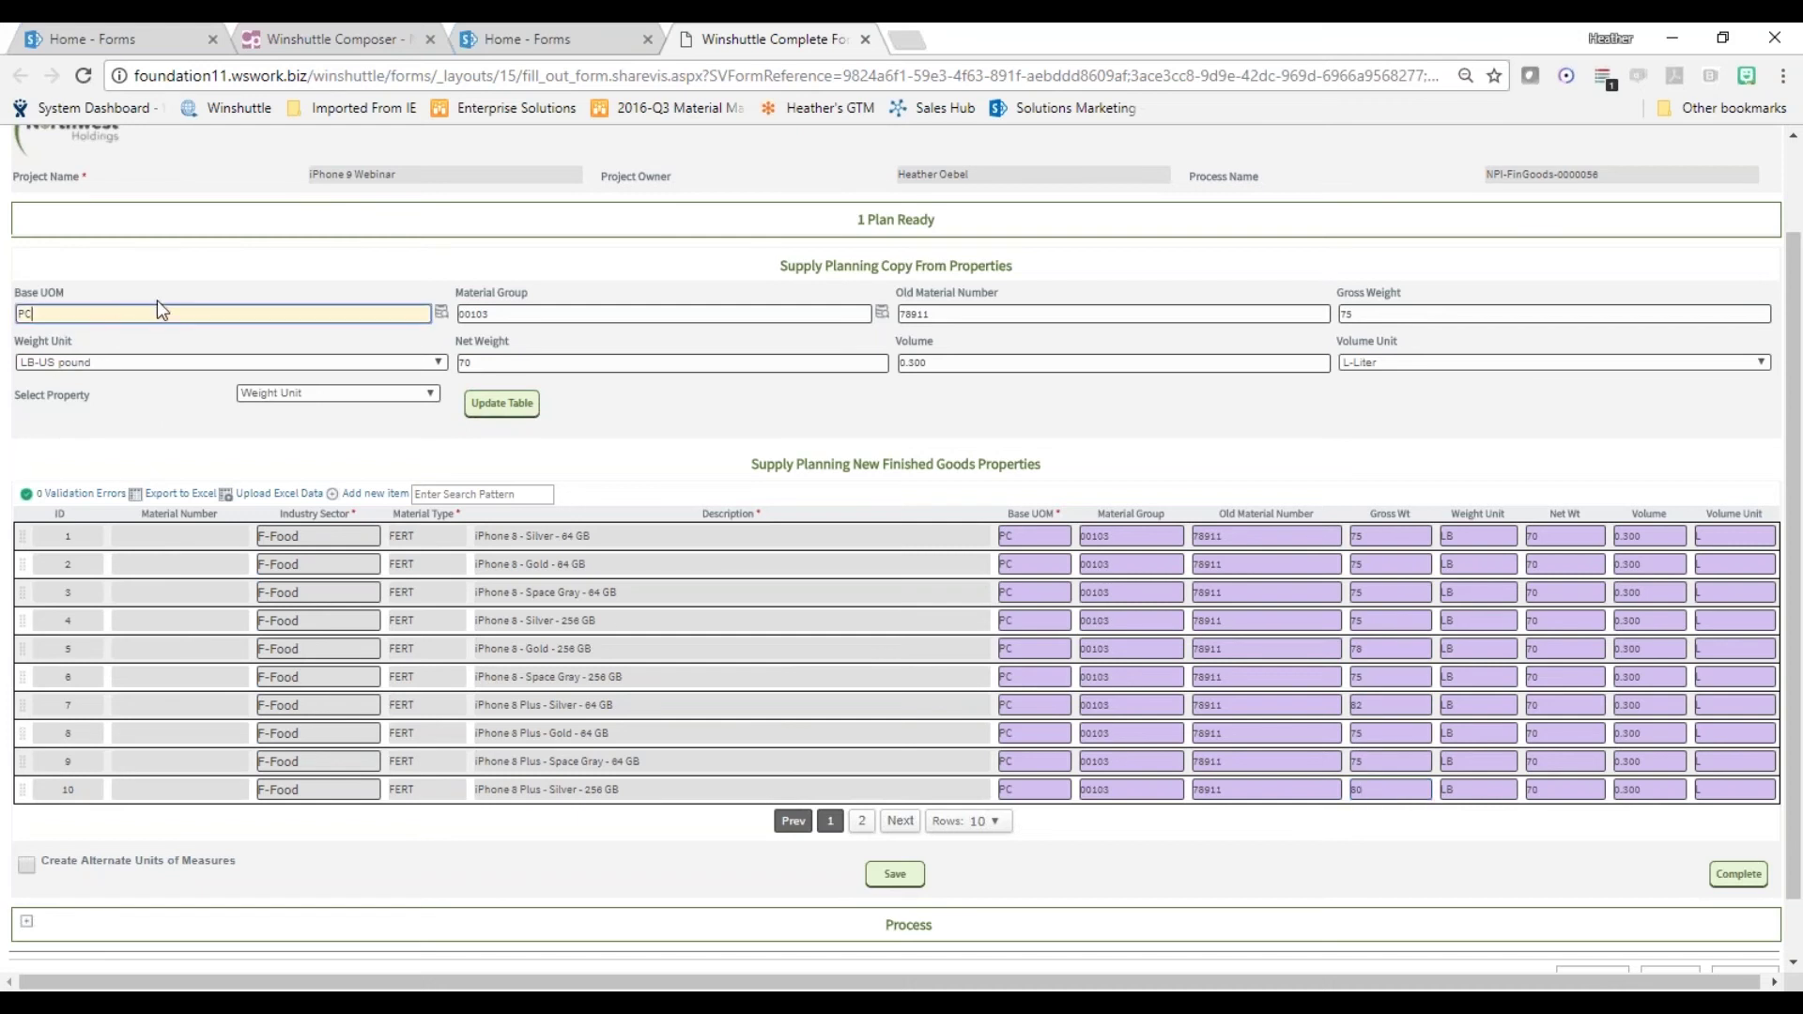
{"action": "key", "text": "BackSpace"}
{"action": "key", "text": "BackSpace"}
{"action": "left_click", "coordinate": [441, 312]}
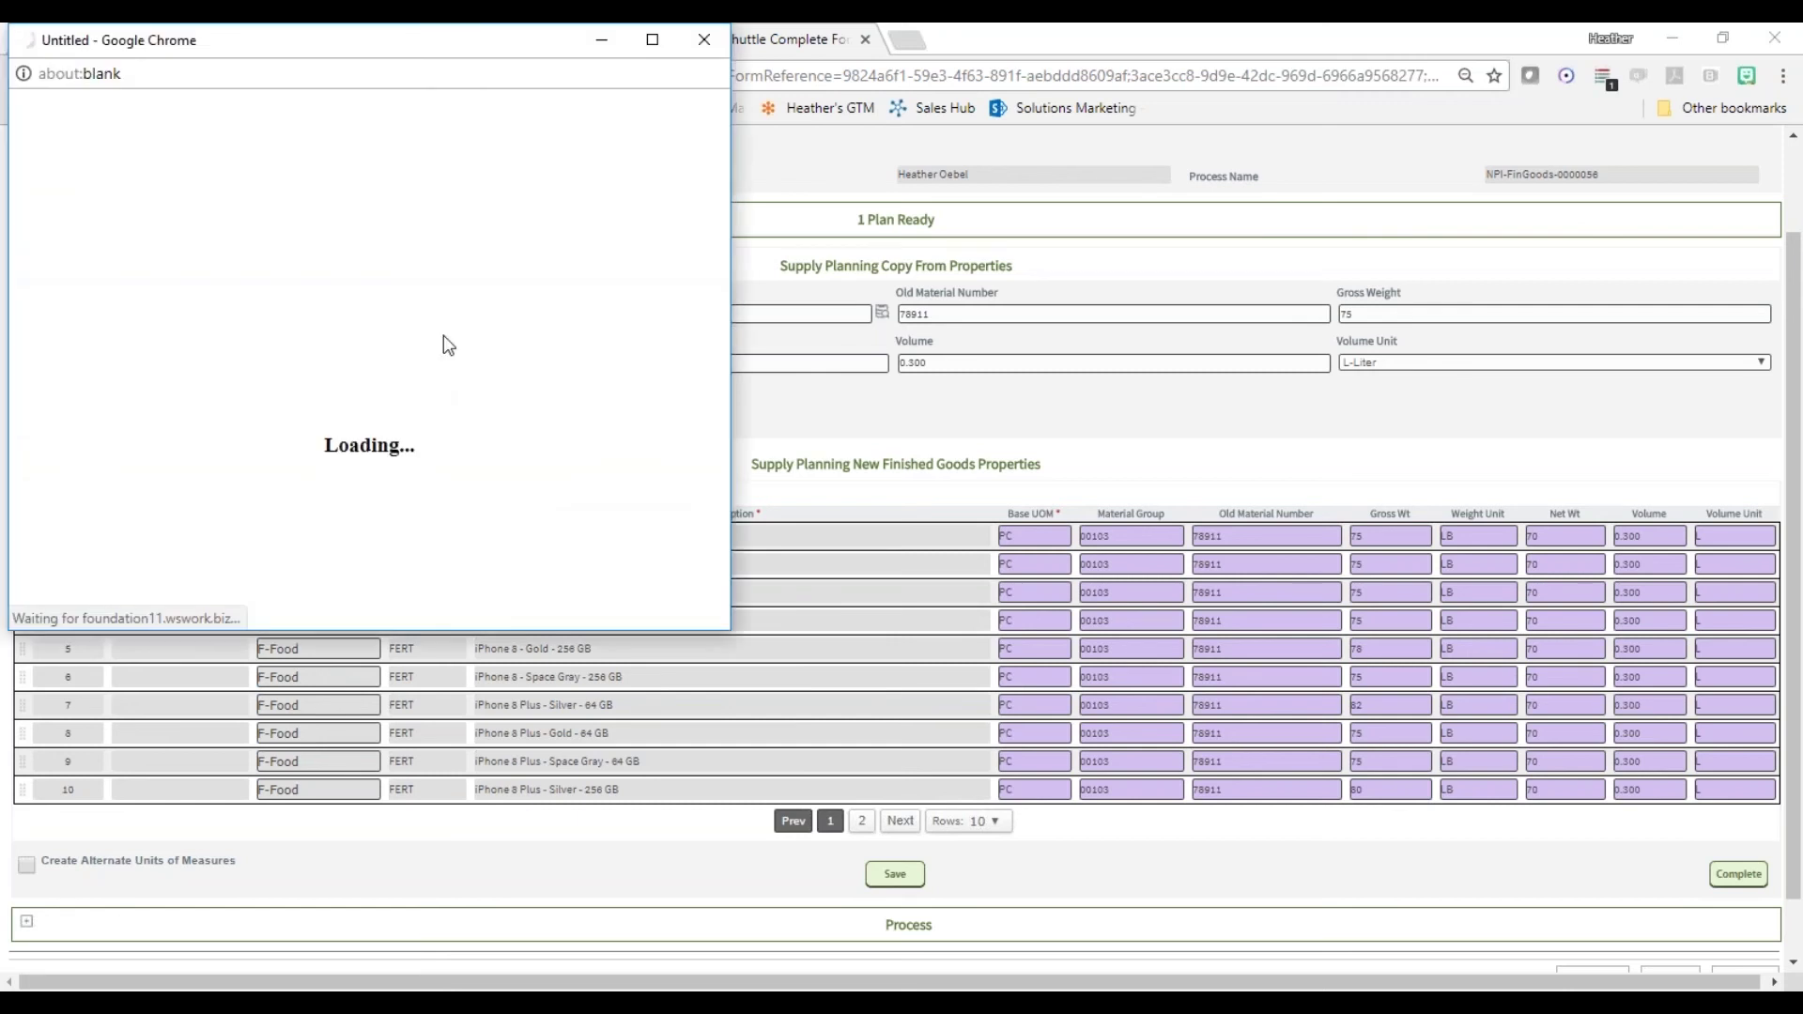
{"action": "left_click_drag", "start_coordinate": [454, 40], "coordinate": [948, 98]}
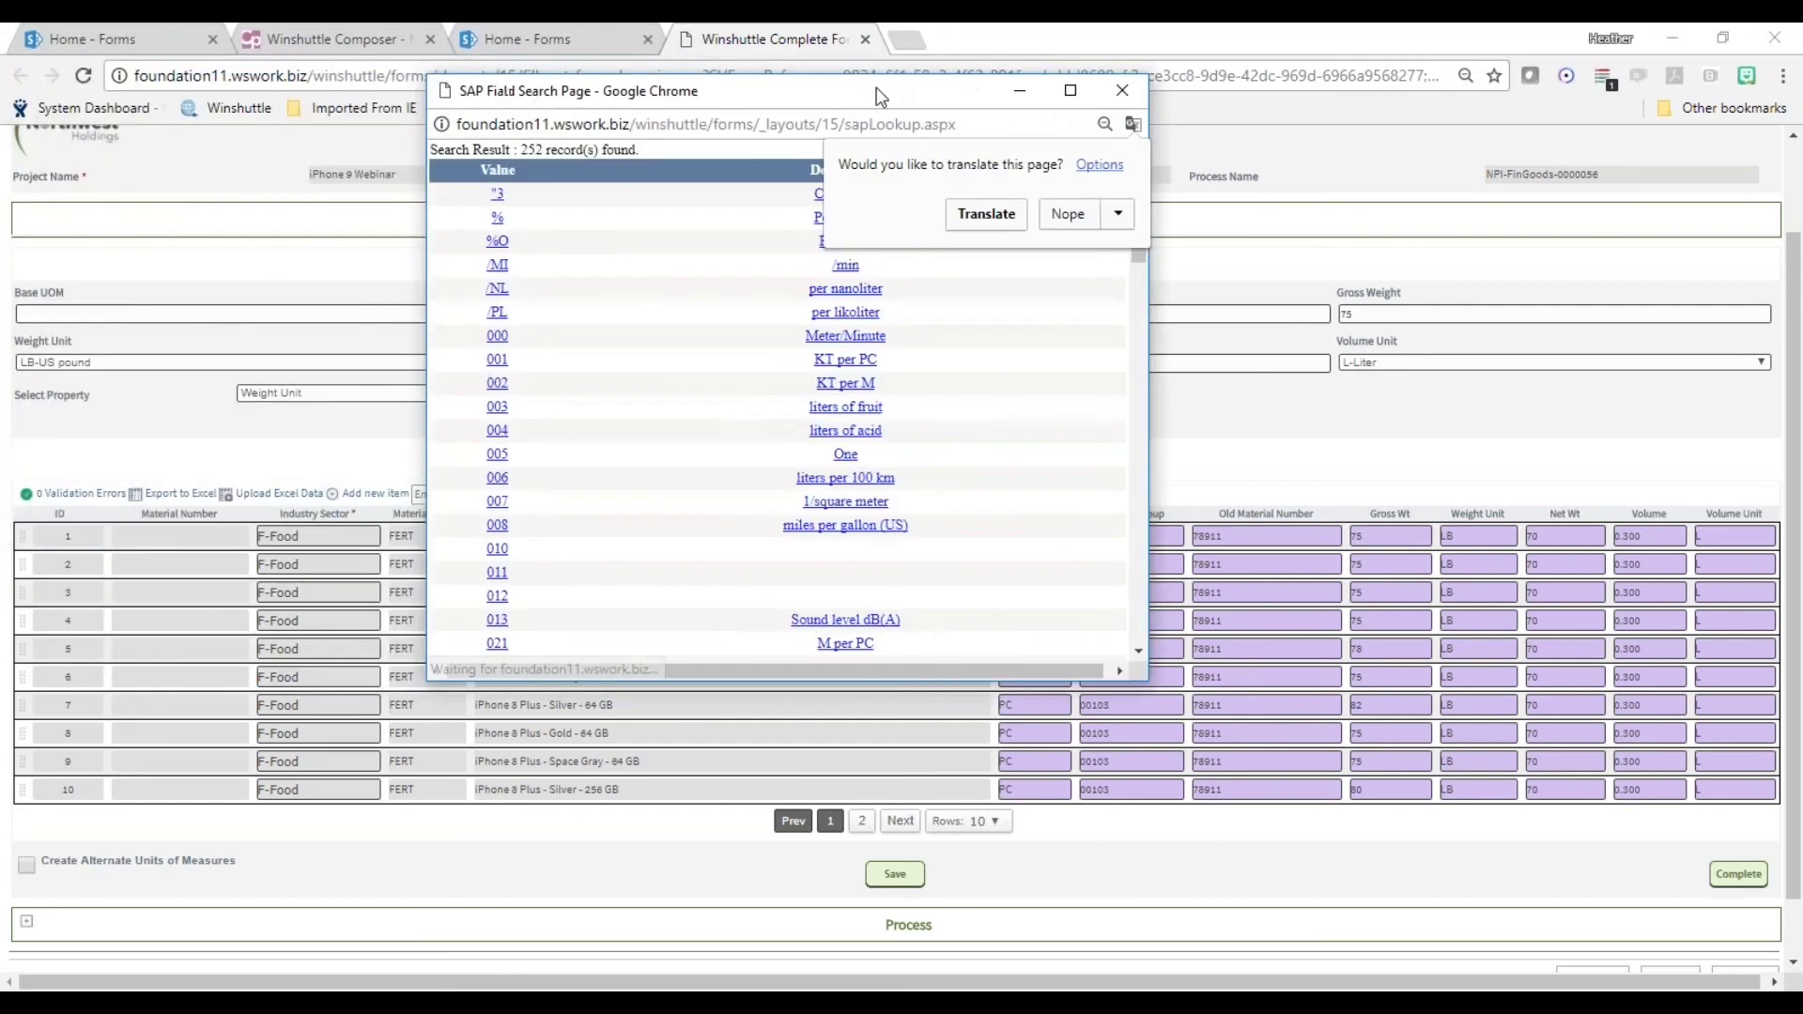
{"action": "left_click", "coordinate": [1066, 215]}
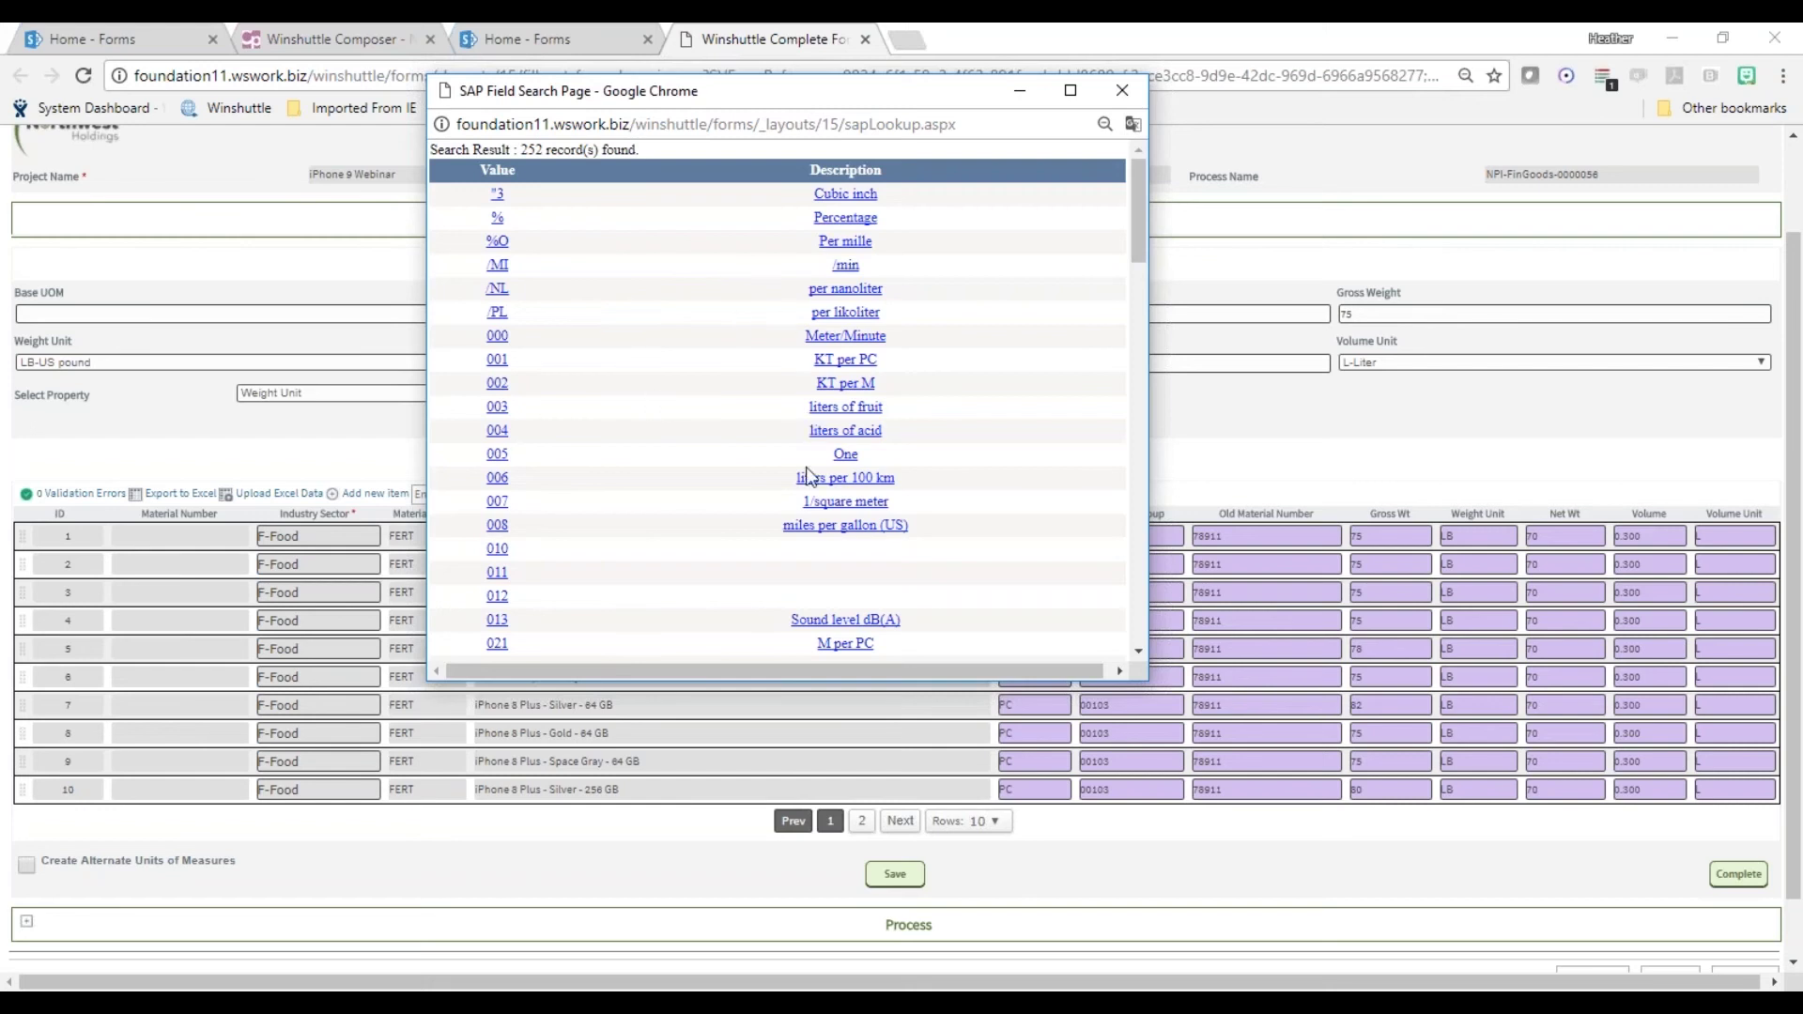
{"action": "scroll", "coordinate": [759, 437], "scroll_direction": "down", "scroll_amount": 10}
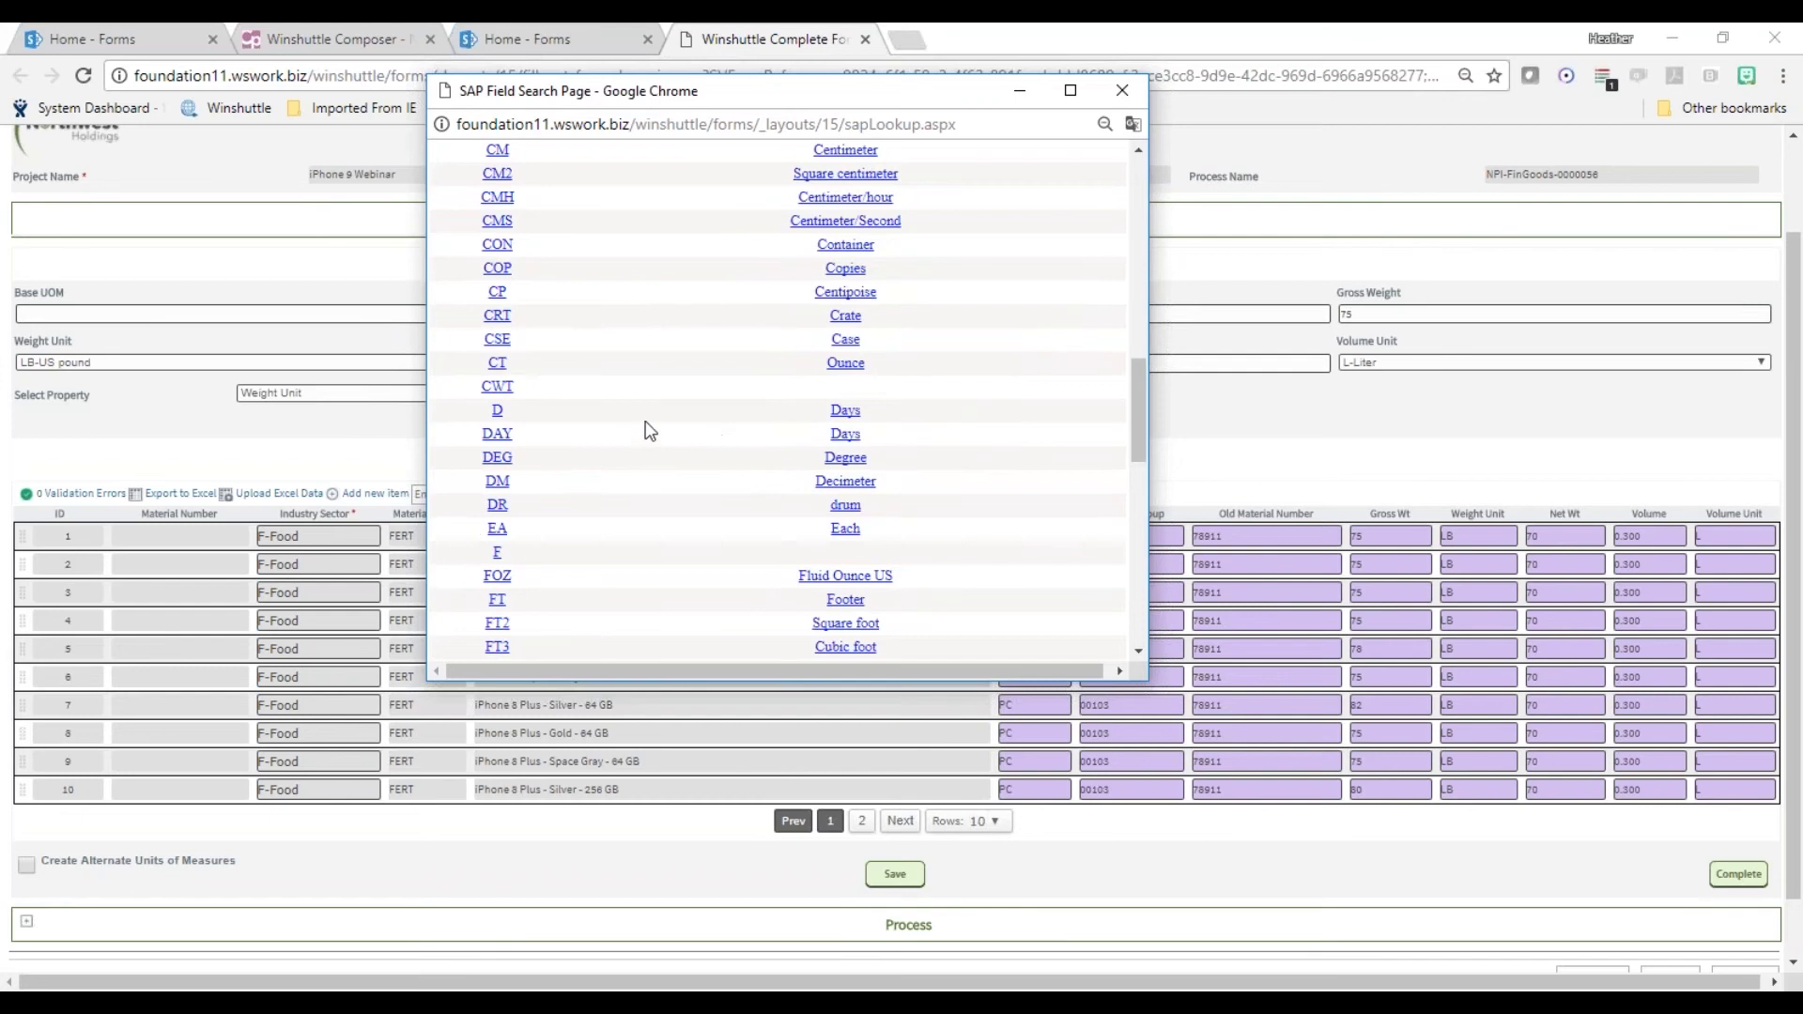
{"action": "scroll", "coordinate": [620, 392], "scroll_direction": "down", "scroll_amount": 3}
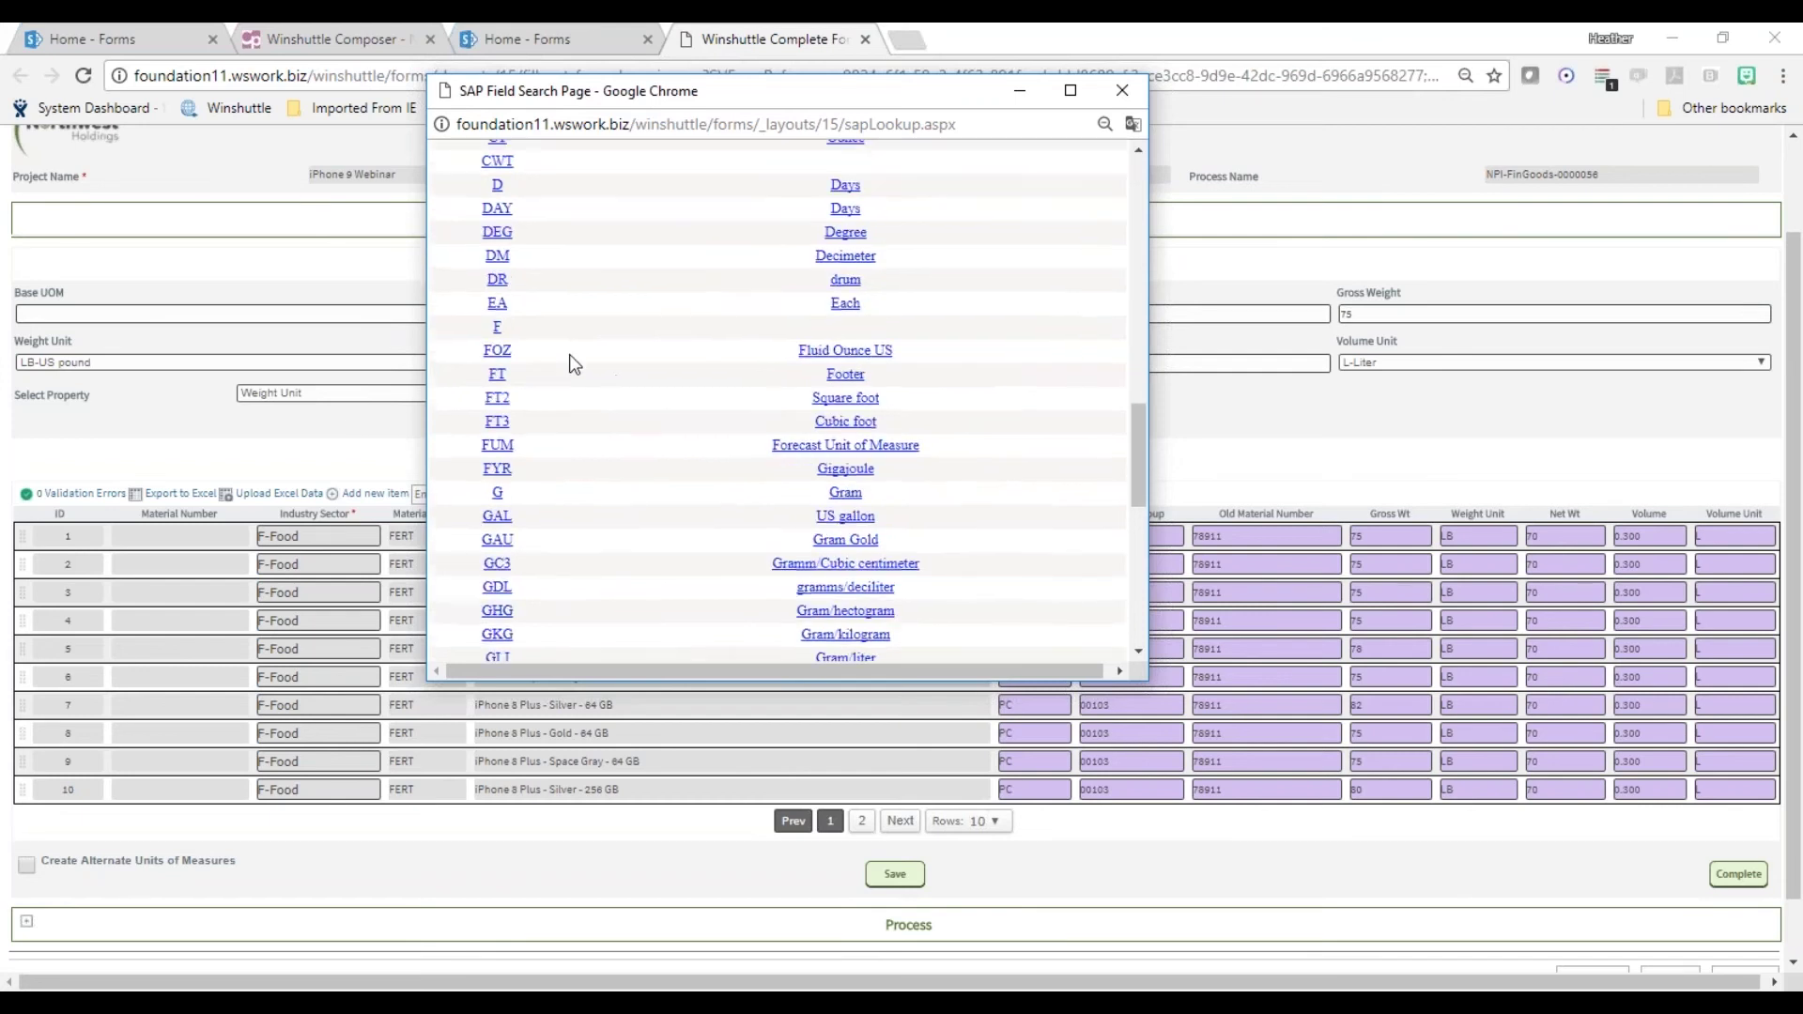
{"action": "left_click", "coordinate": [496, 305]}
Update only the Base UOM property in the Supply Planning table and review the form.
{"action": "left_click", "coordinate": [297, 390]}
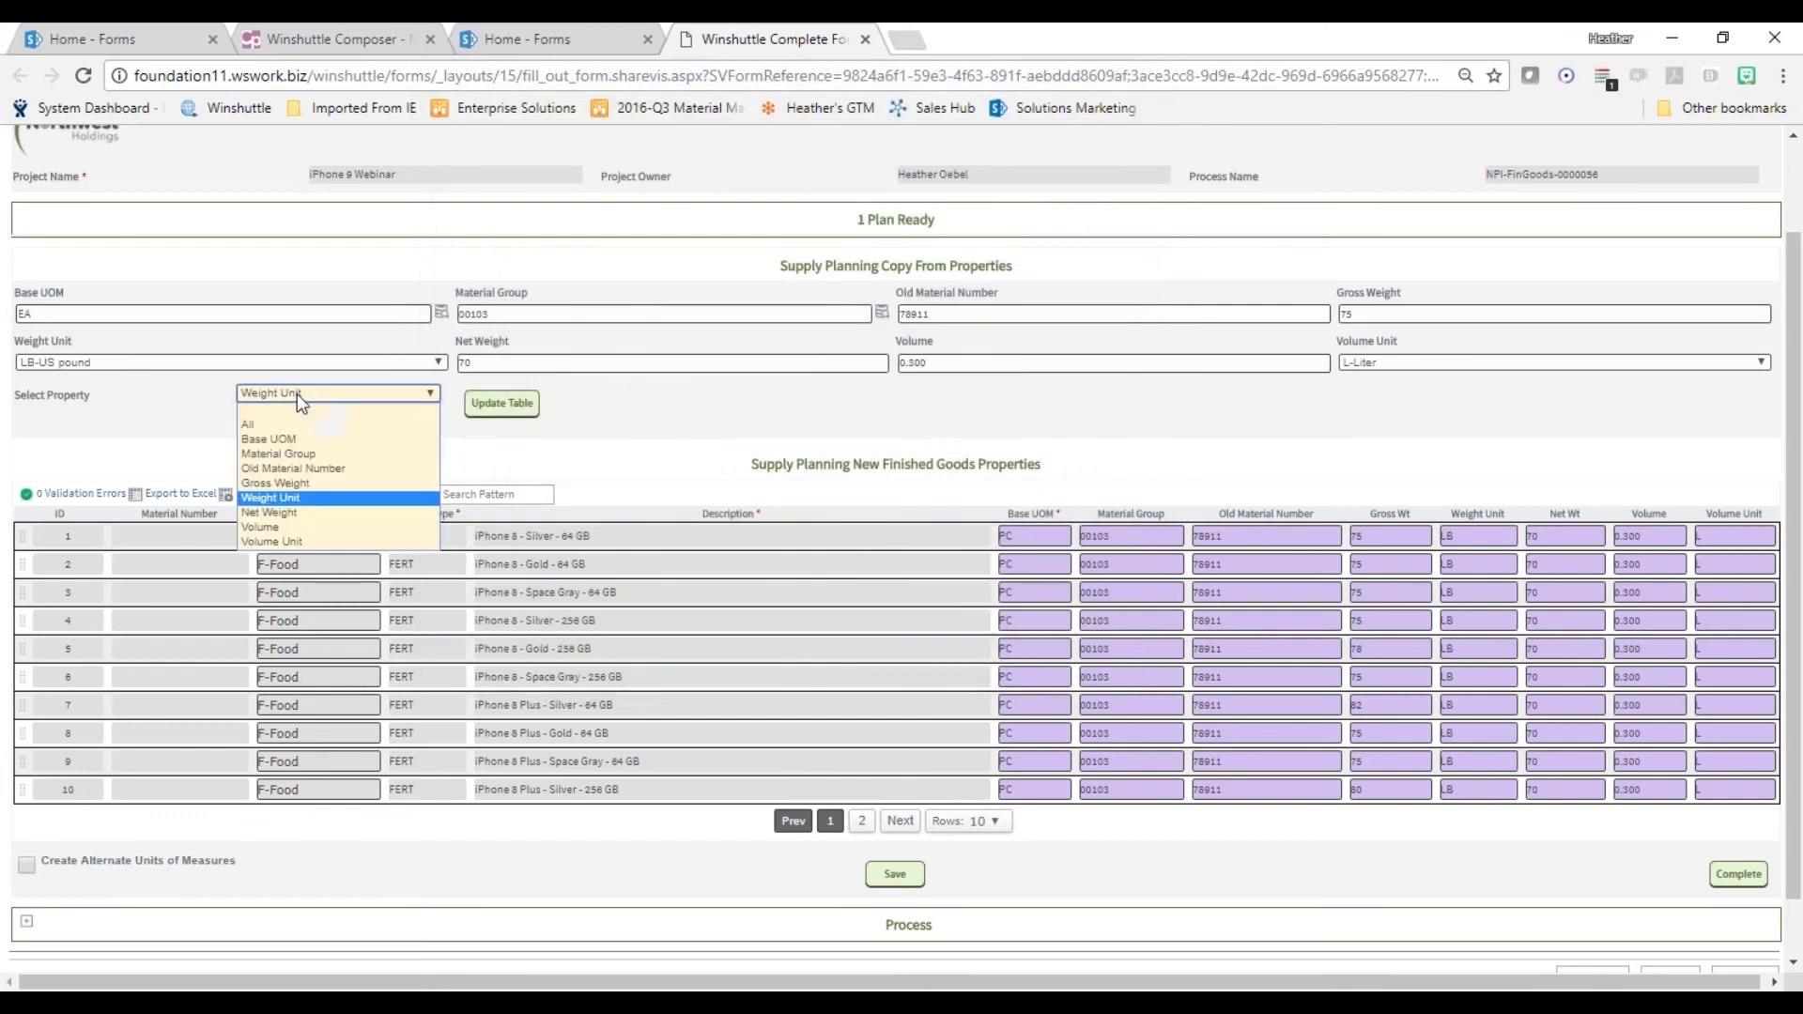
{"action": "left_click", "coordinate": [288, 425]}
{"action": "left_click", "coordinate": [501, 416]}
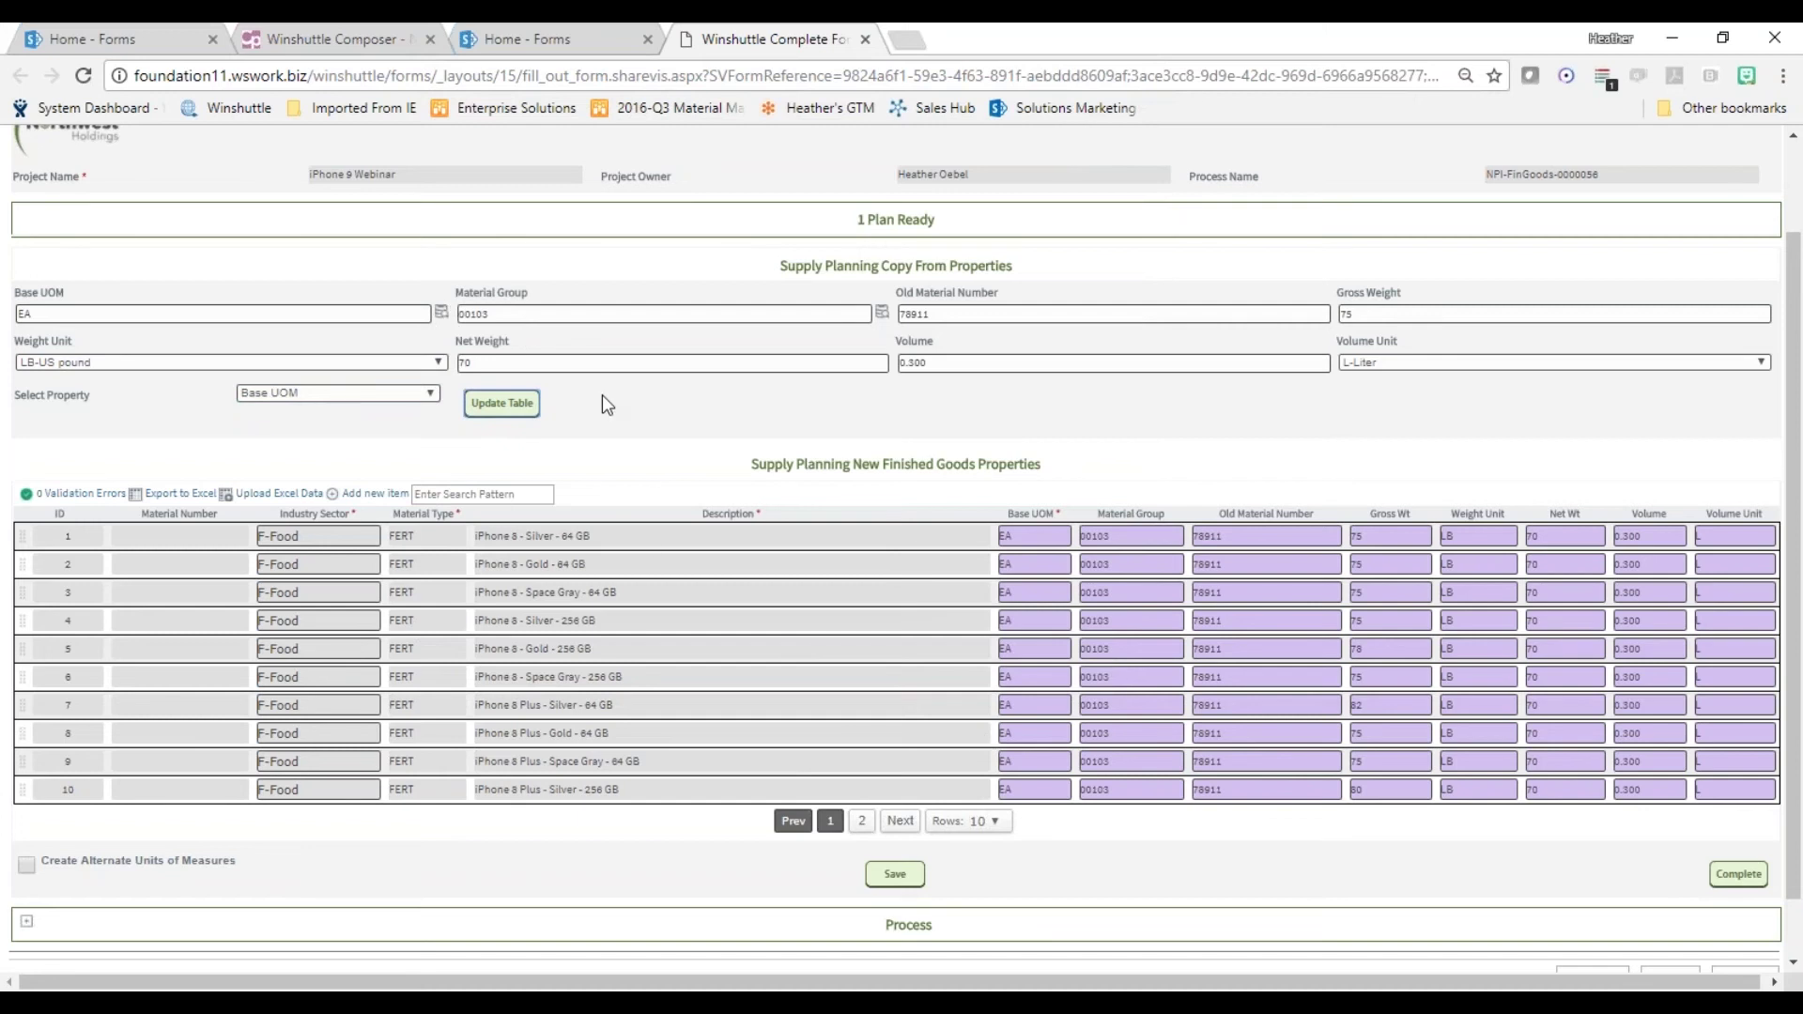
{"action": "scroll", "coordinate": [606, 404], "scroll_direction": "down", "scroll_amount": 1}
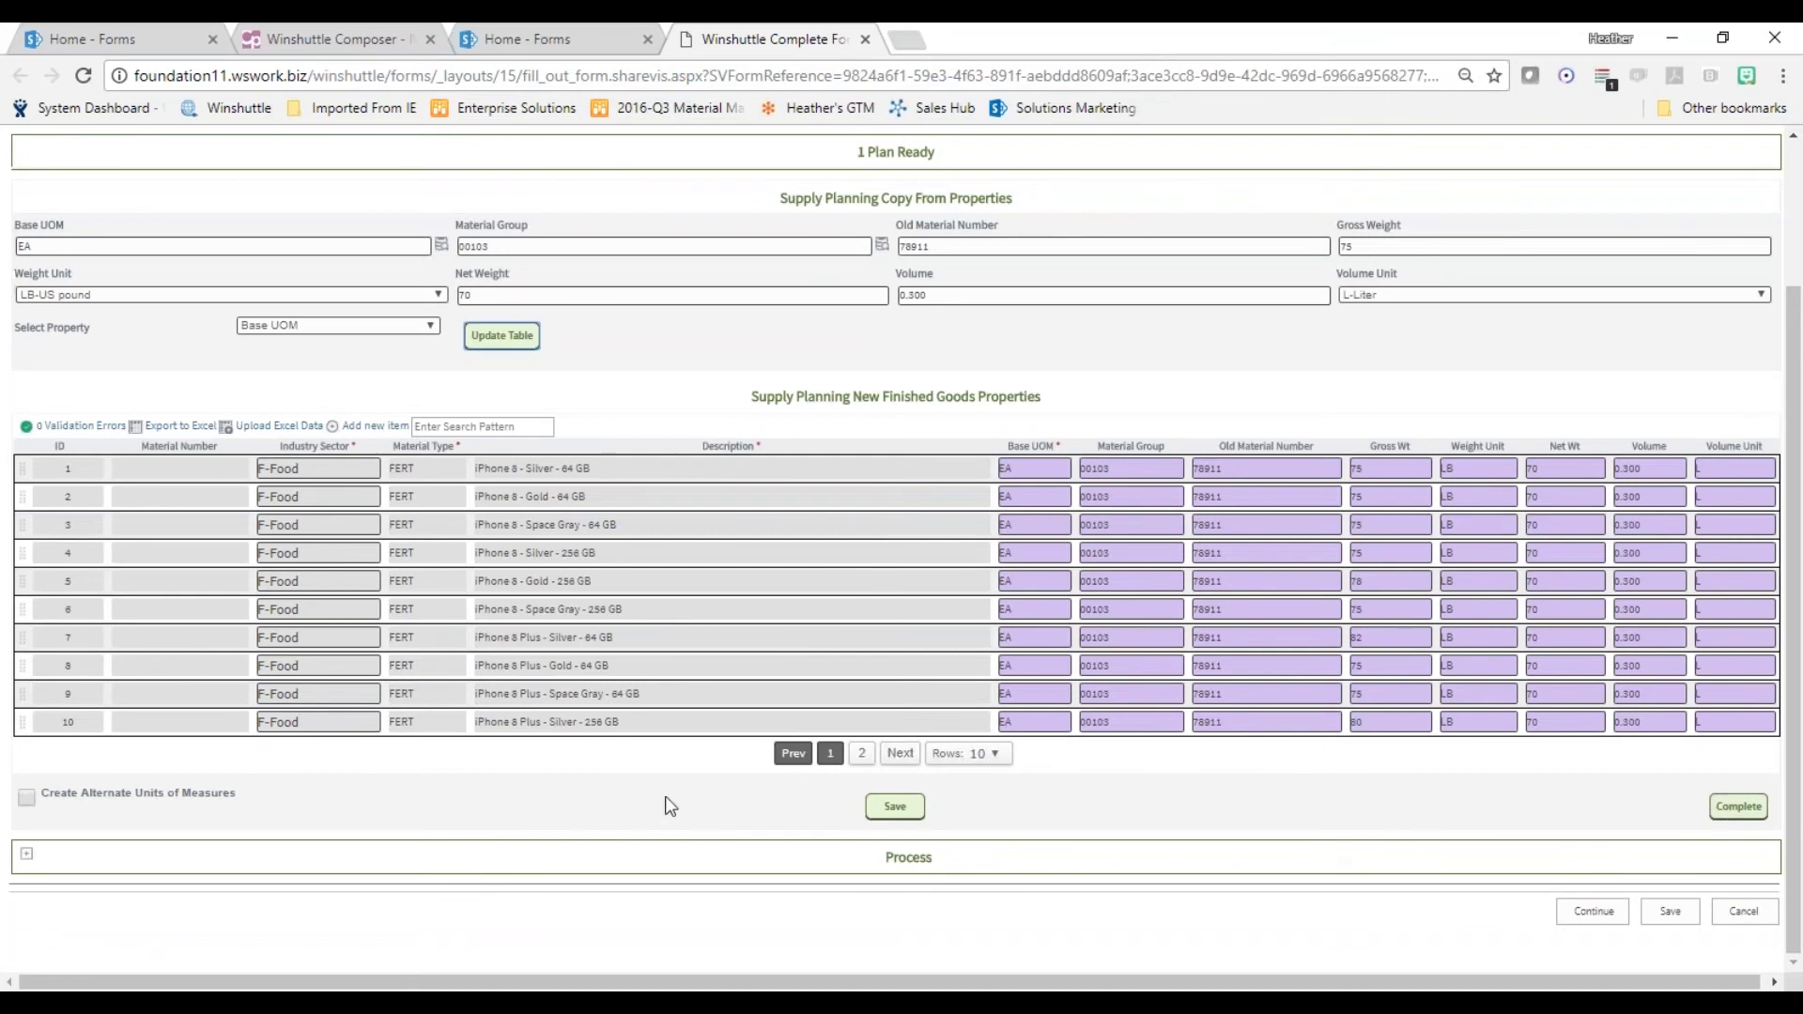
{"action": "scroll", "coordinate": [669, 806], "scroll_direction": "up", "scroll_amount": 3}
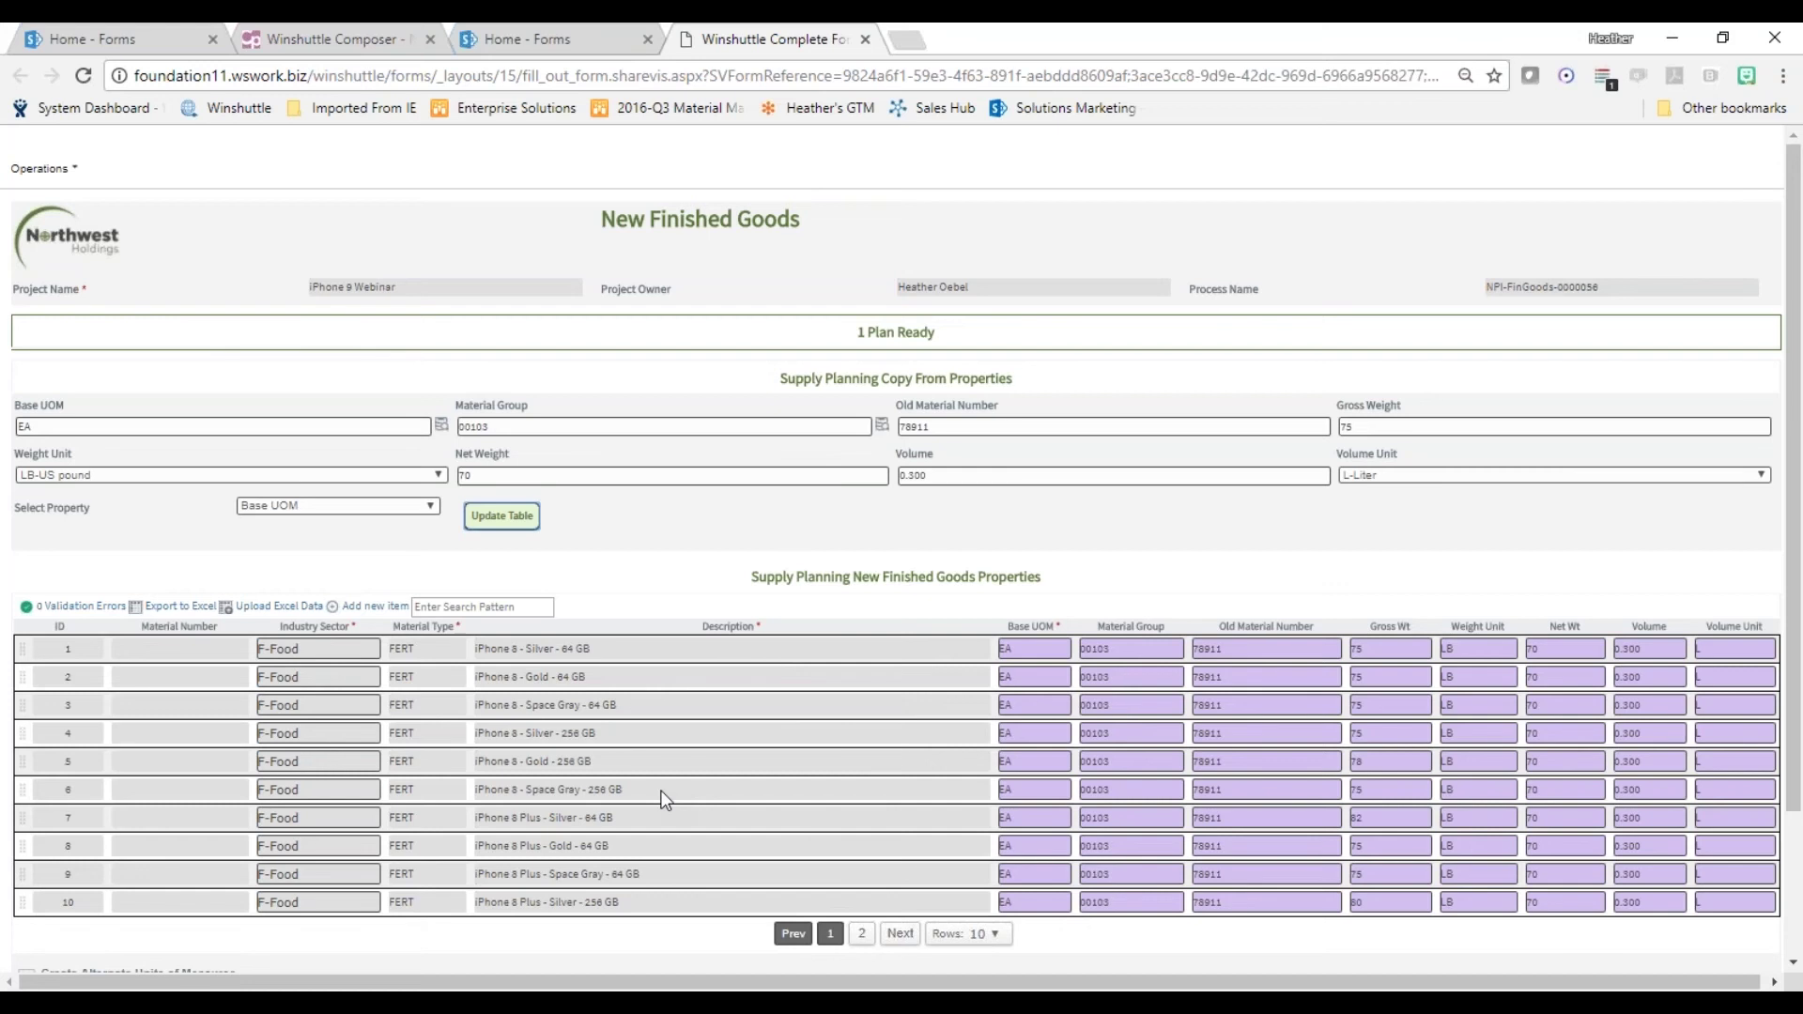
{"action": "scroll", "coordinate": [664, 798], "scroll_direction": "down", "scroll_amount": 1}
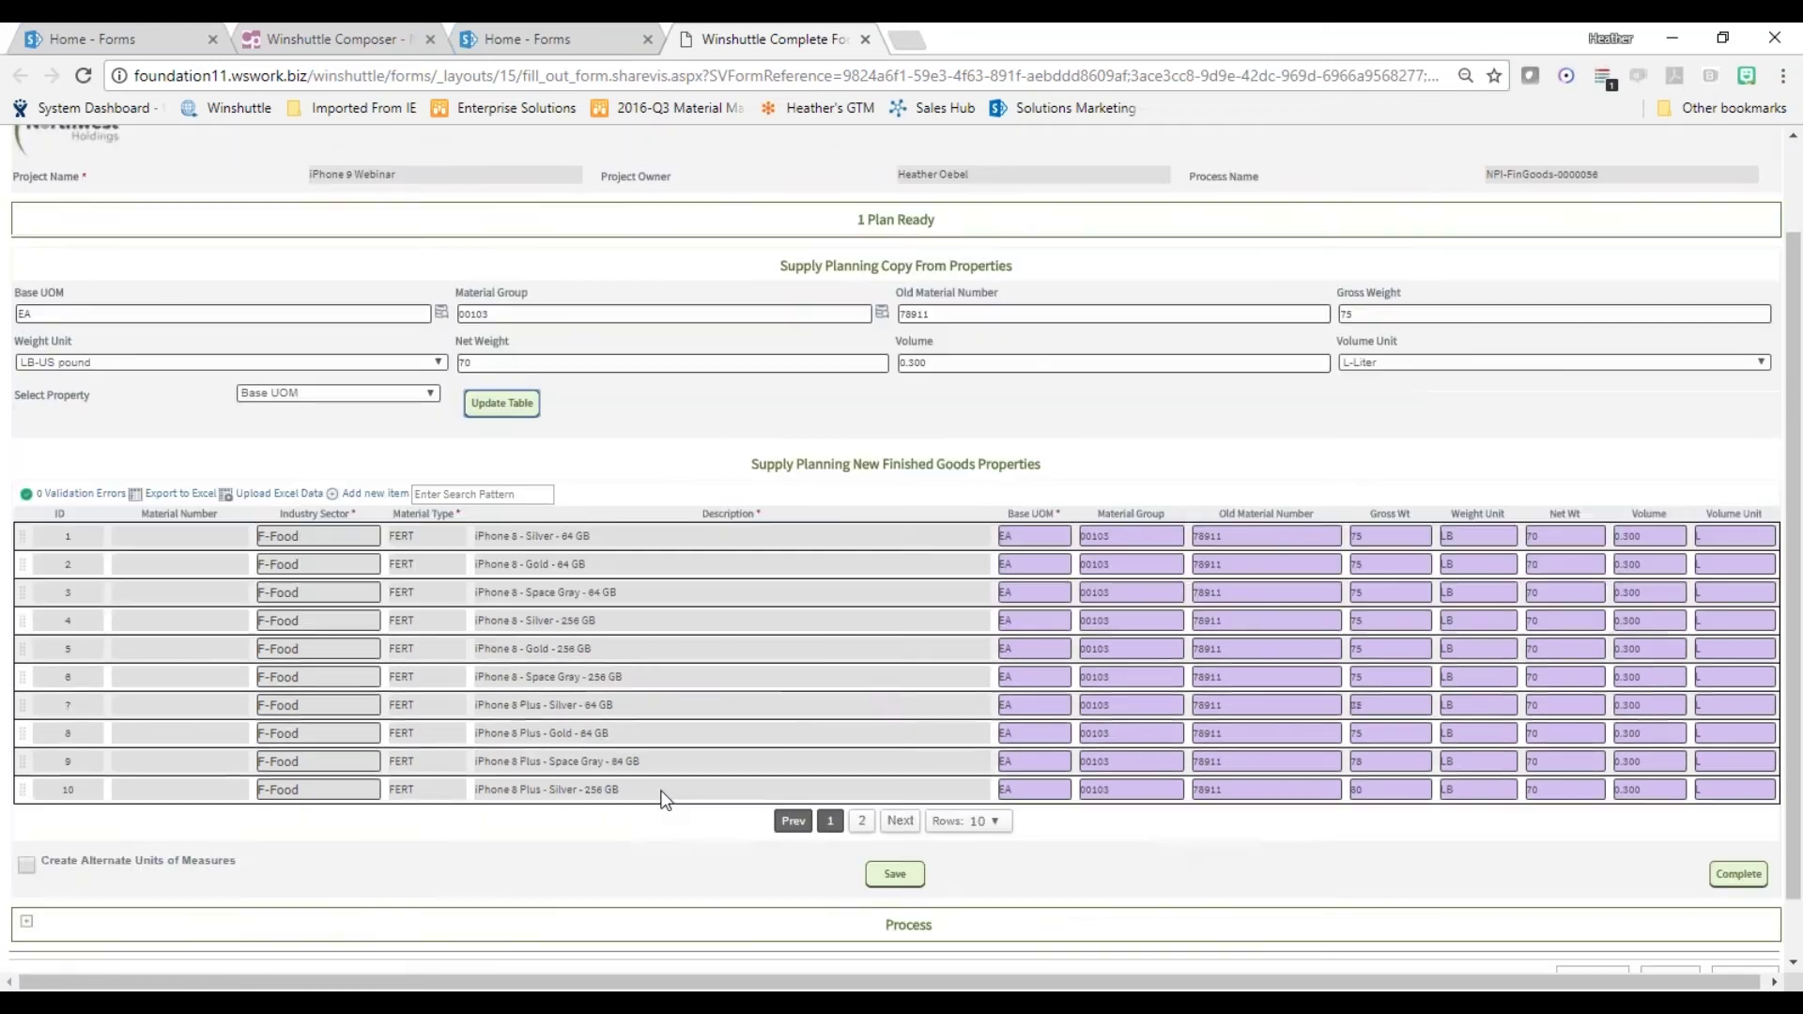
{"action": "scroll", "coordinate": [665, 798], "scroll_direction": "down", "scroll_amount": 1}
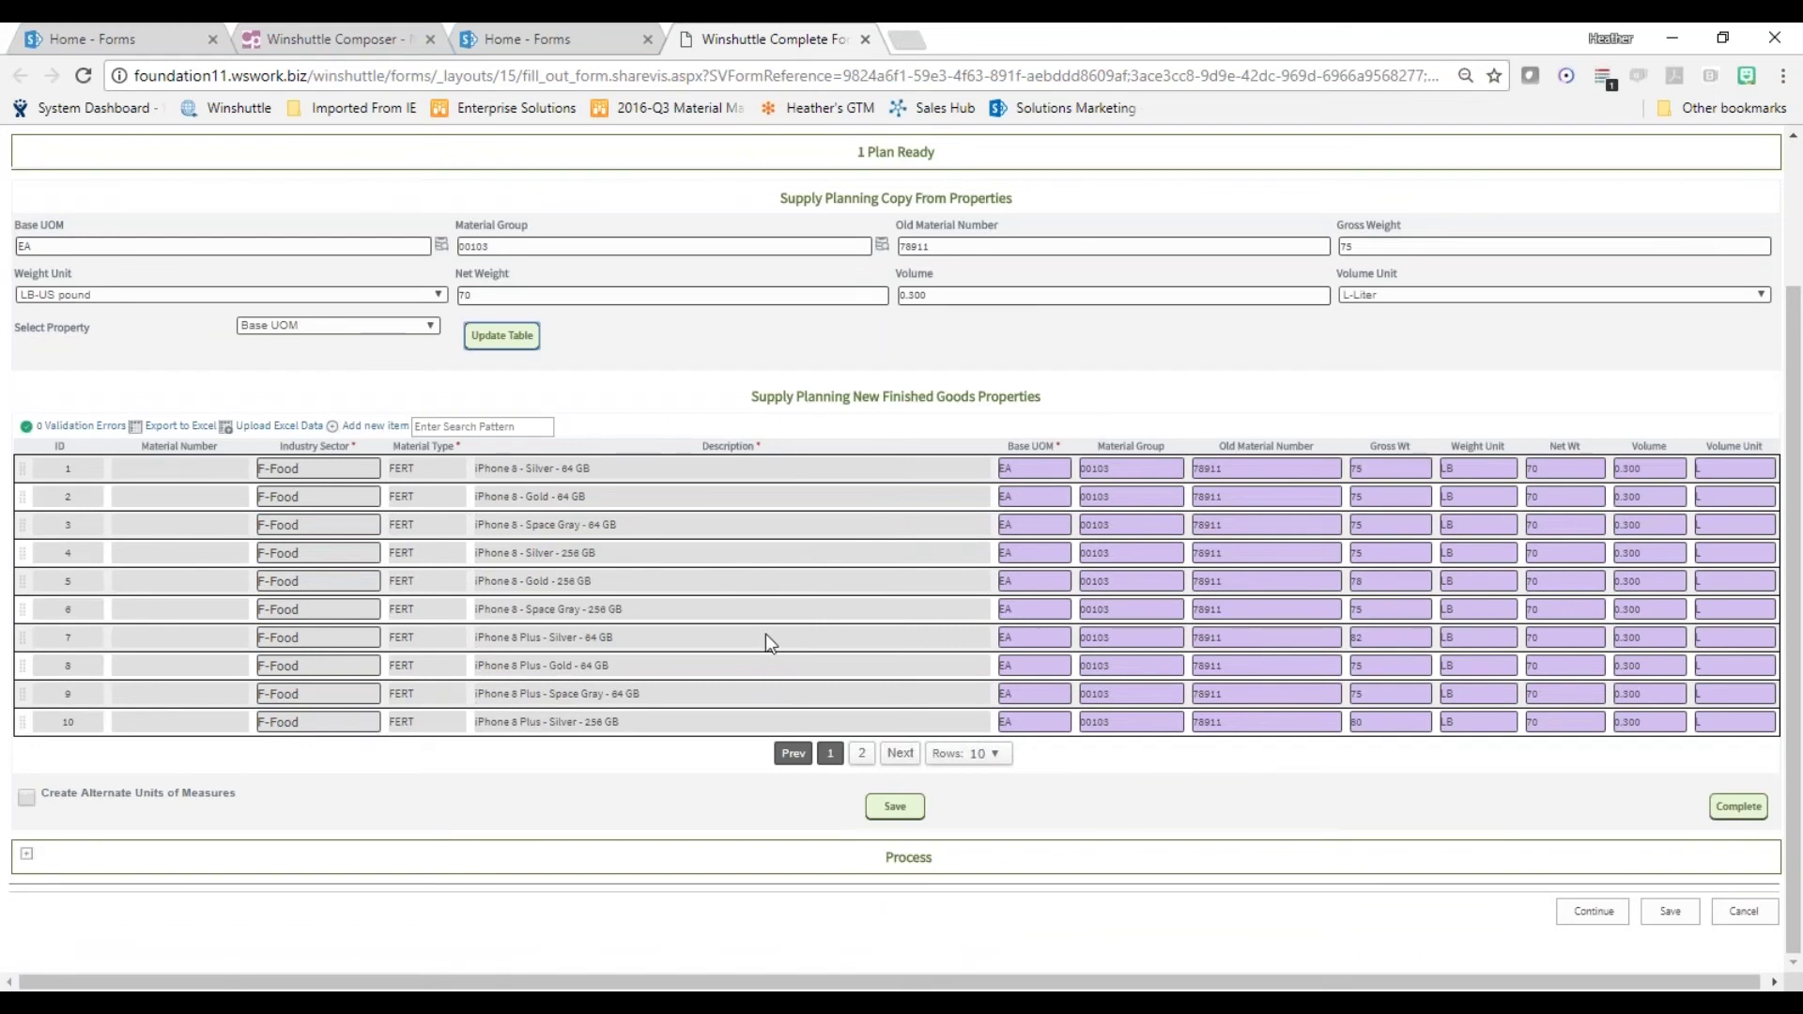
Check the 1 Plan Ready workflow in Winshuttle Composer, return to the form and complete the Supply Planning task.
{"action": "left_click", "coordinate": [331, 42]}
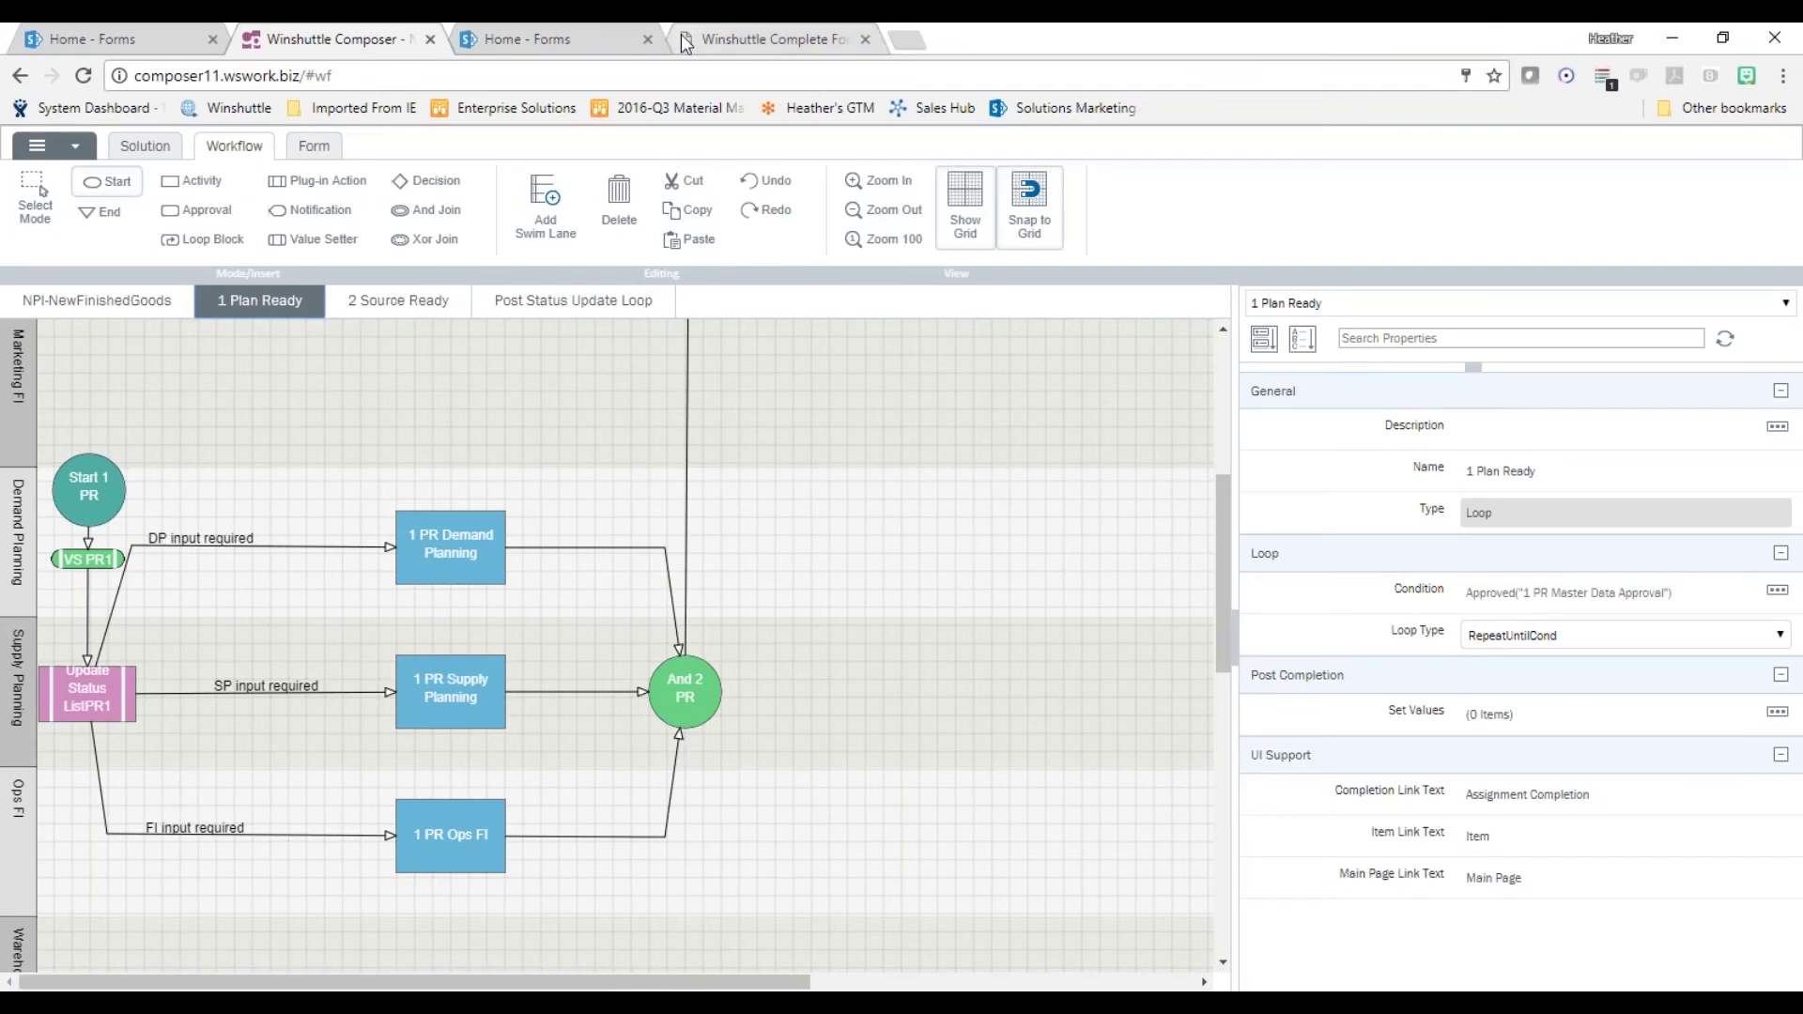
{"action": "left_click", "coordinate": [743, 39]}
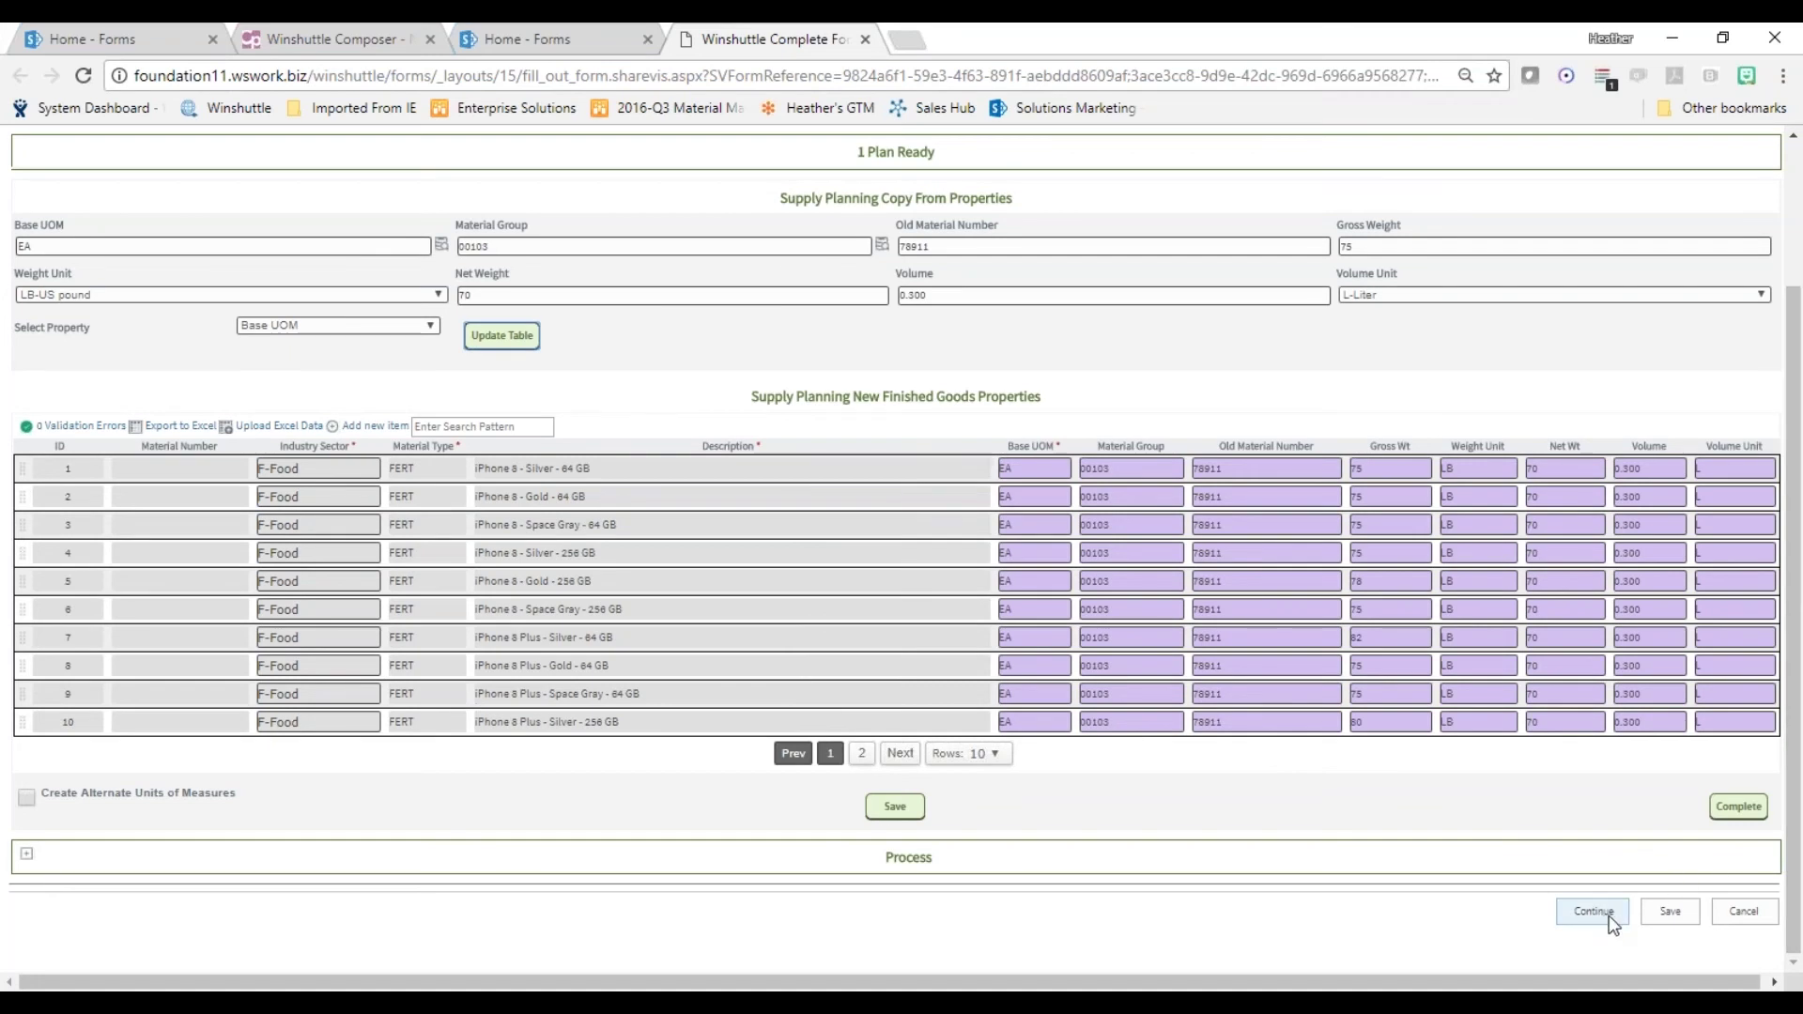
{"action": "left_click", "coordinate": [1750, 813]}
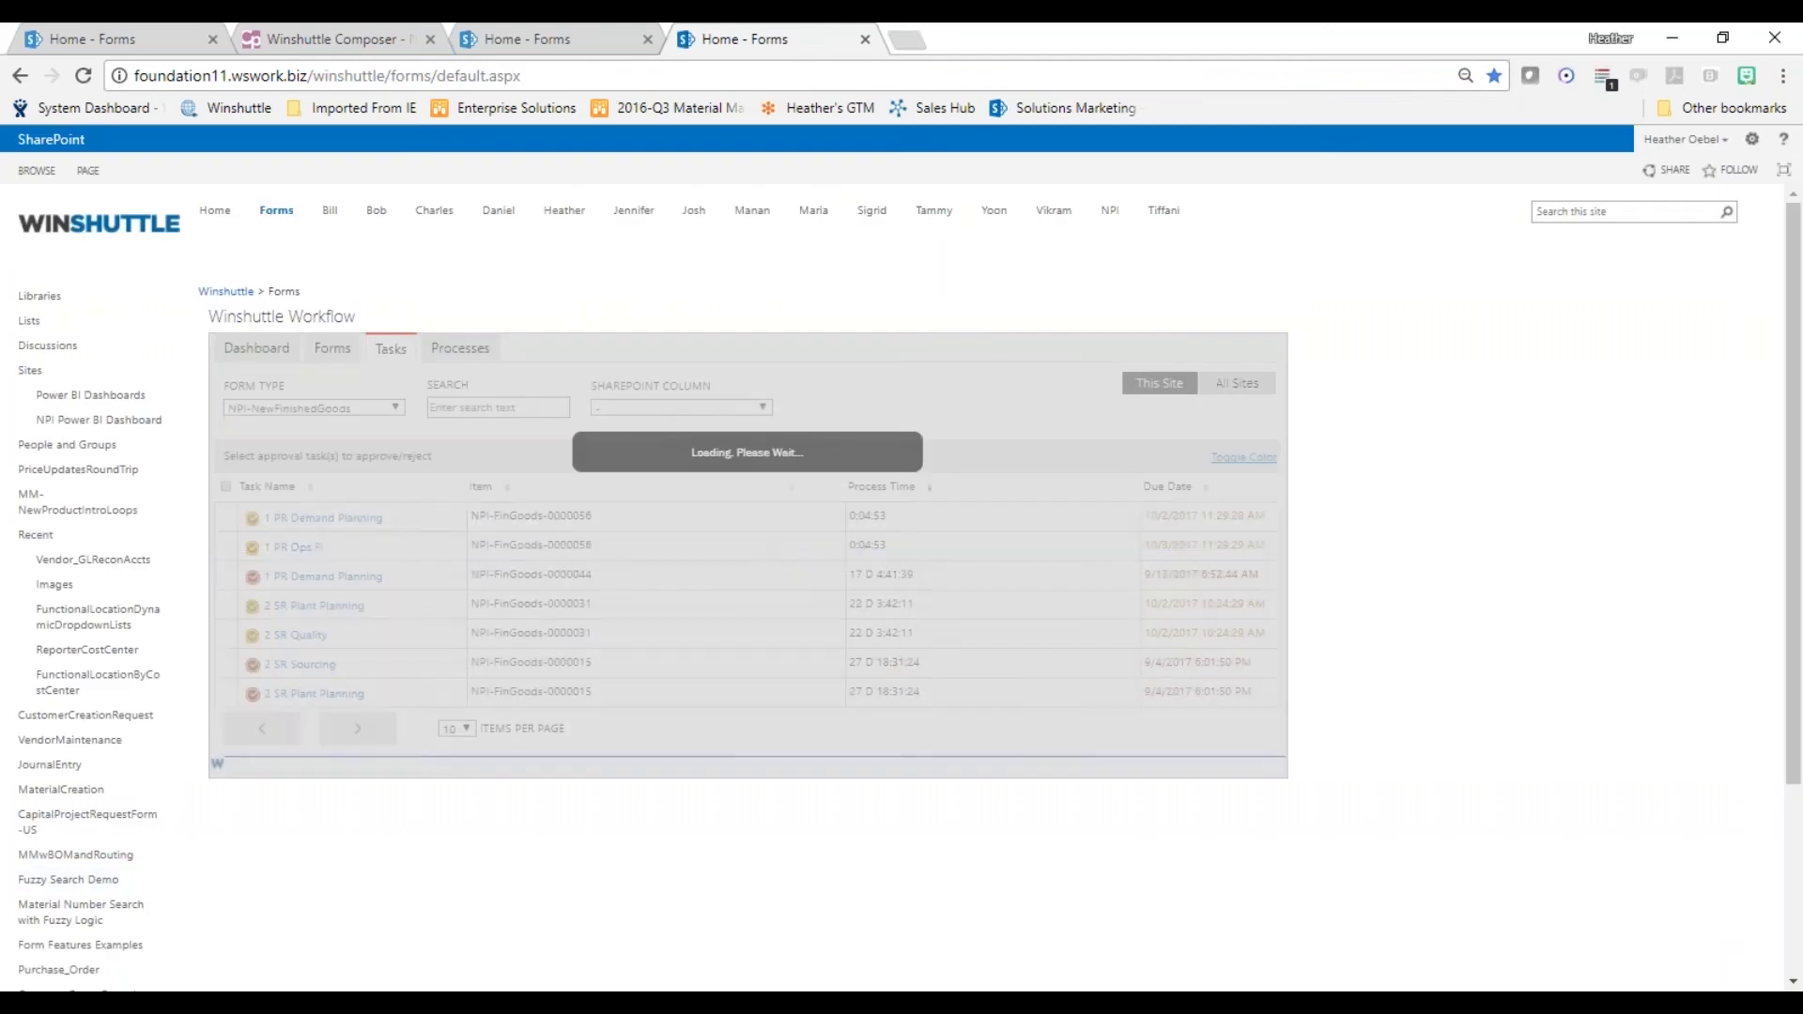
Switch to Outlook, open the 1 PR Demand Planning assignment email for iPhone 9 Webinar, and open the PR Demand Planning task from it.
{"action": "mouse_move", "coordinate": [642, 988]}
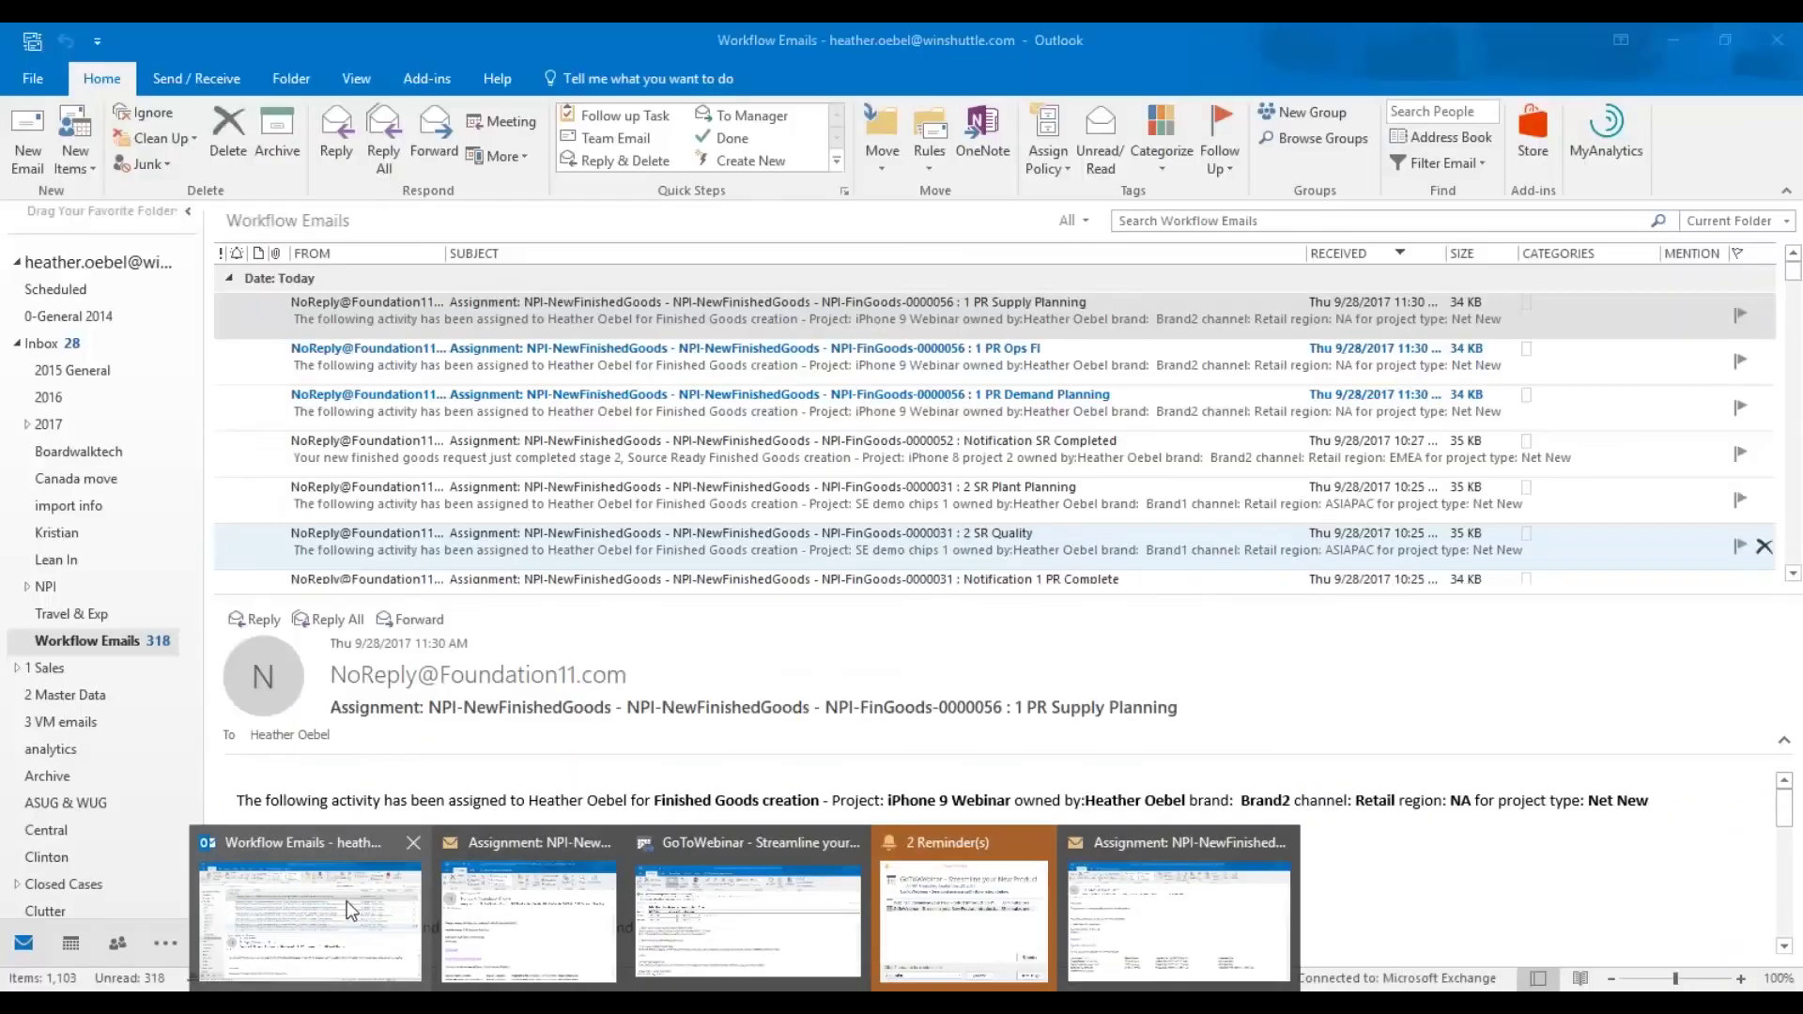
{"action": "left_click", "coordinate": [346, 900]}
{"action": "left_click", "coordinate": [481, 410]}
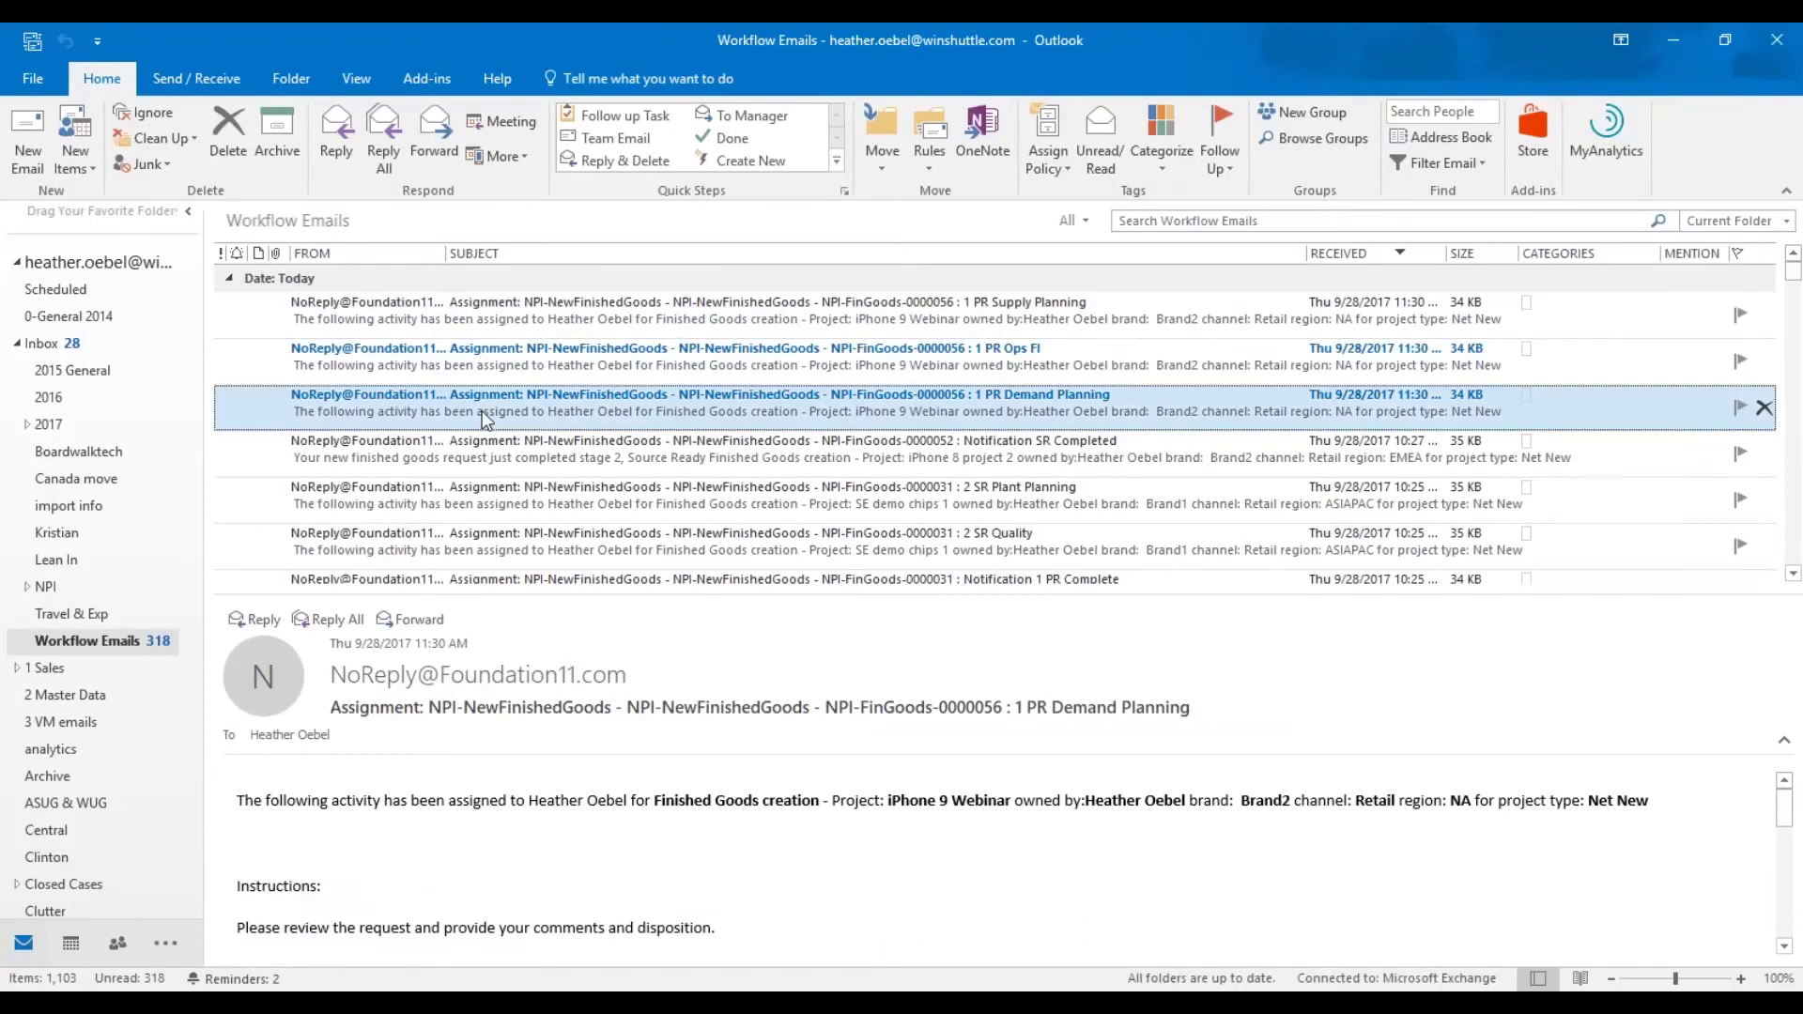
{"action": "double_click", "coordinate": [482, 409]}
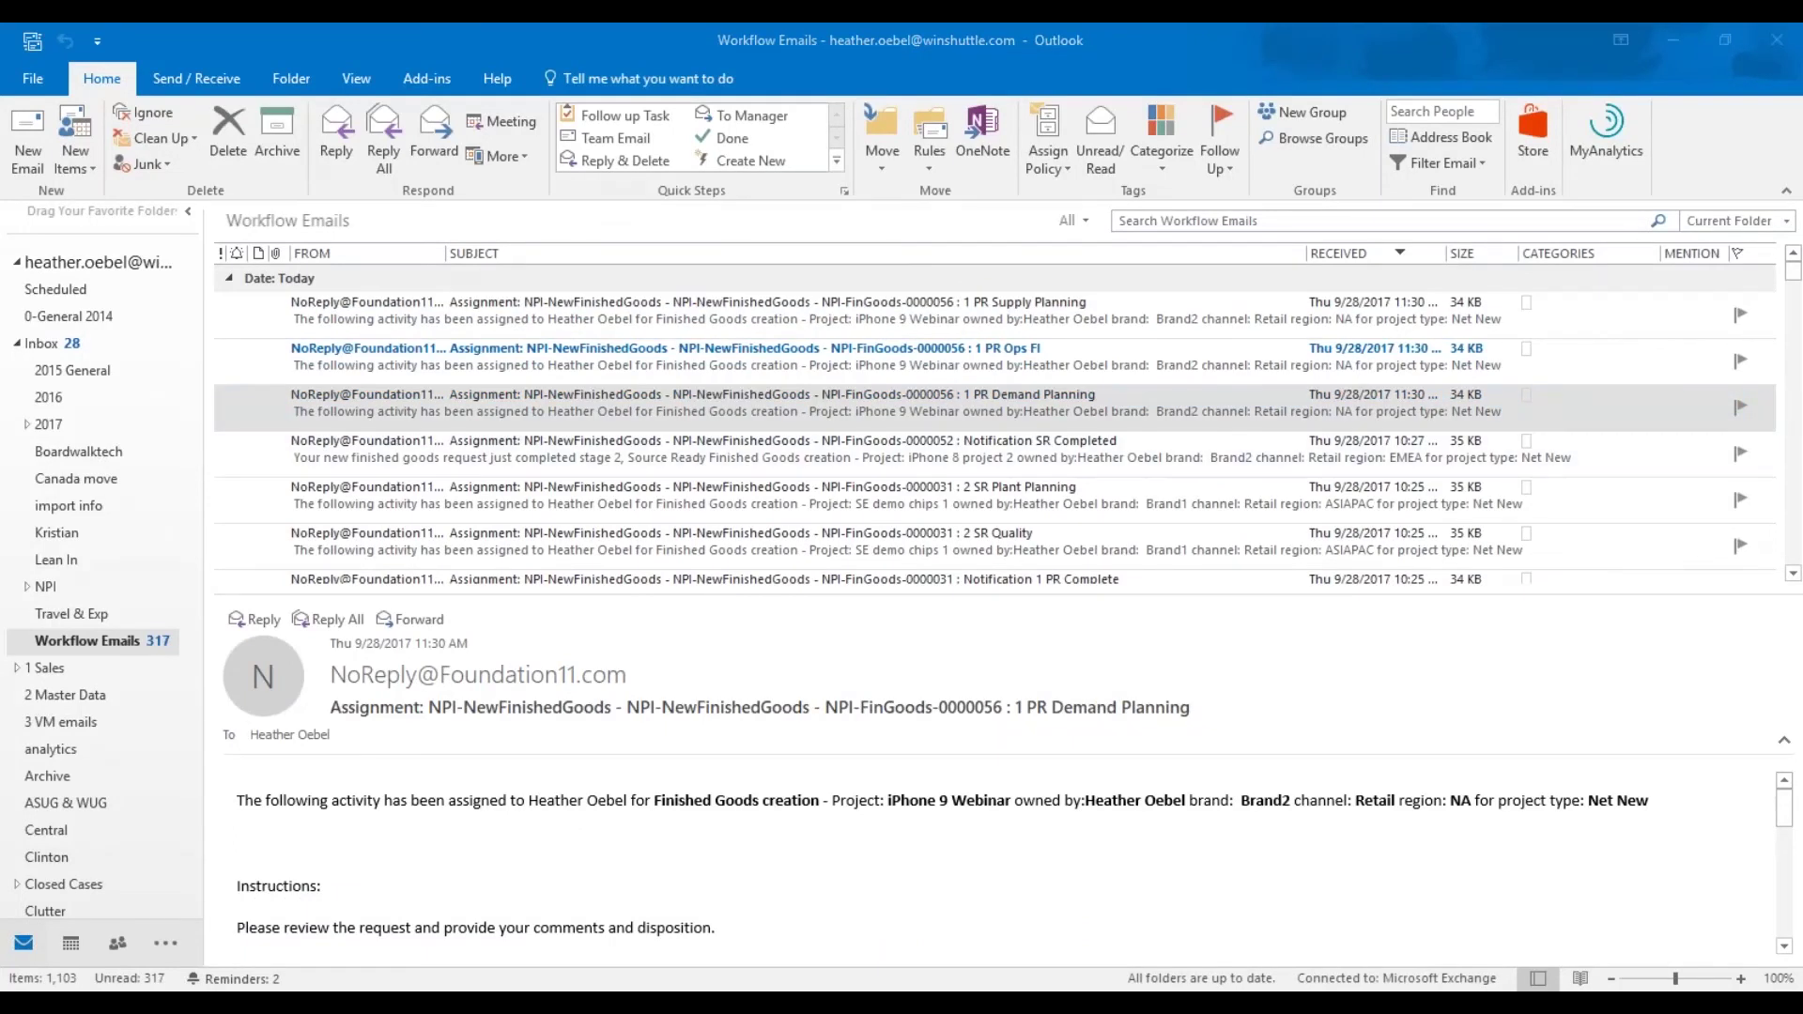
{"action": "left_click_drag", "start_coordinate": [0, 230], "coordinate": [974, 36]}
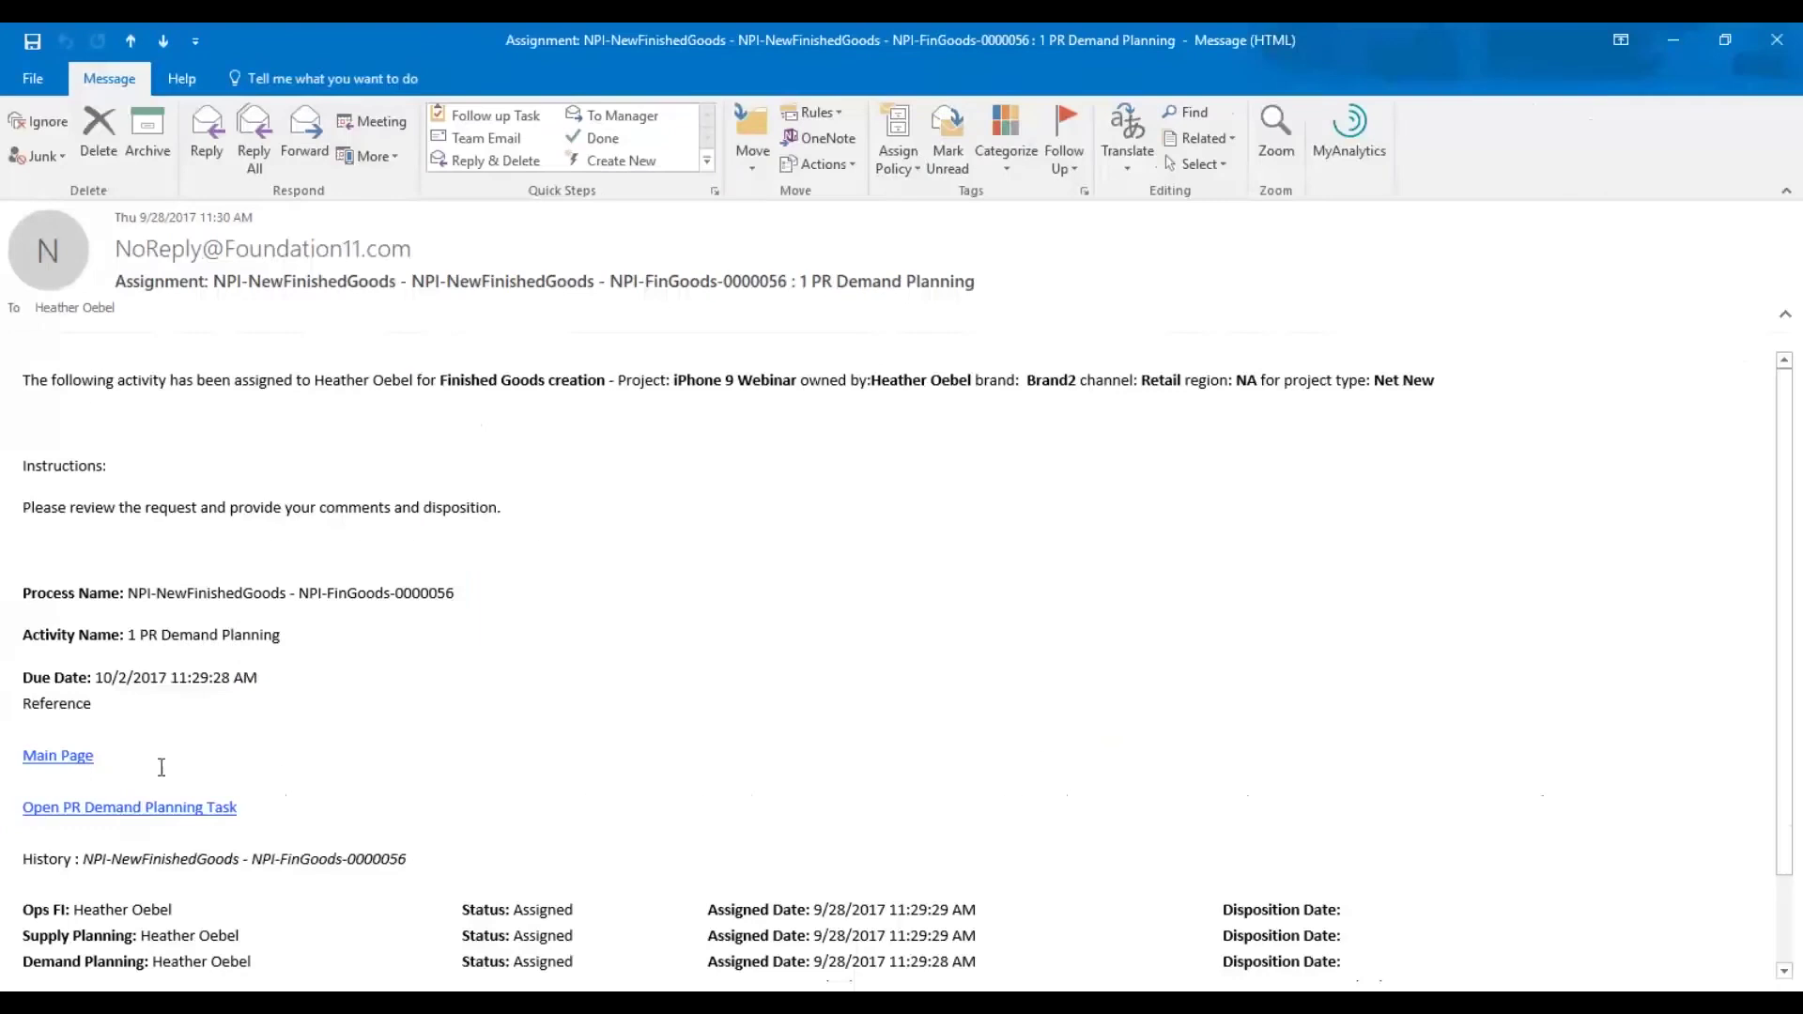
{"action": "left_click", "coordinate": [129, 810]}
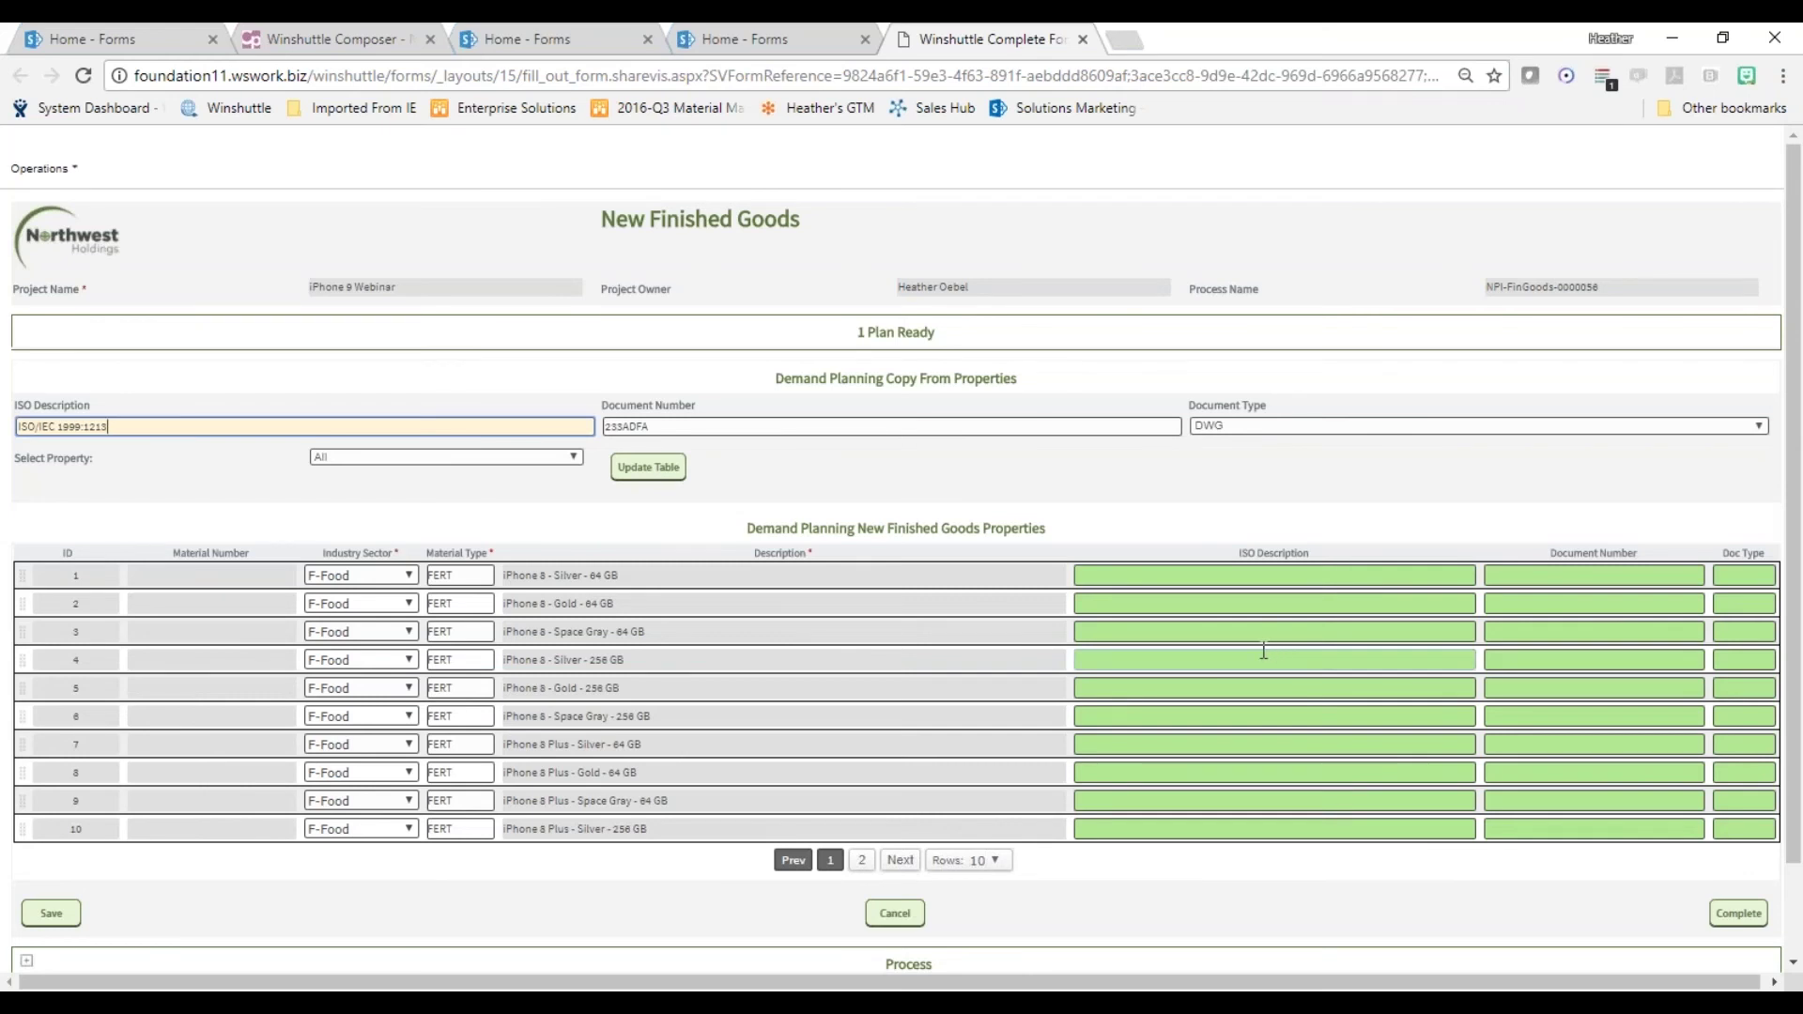
Apply all Demand Planning copy-from properties to the items in the new finished goods table.
{"action": "left_click", "coordinate": [570, 458]}
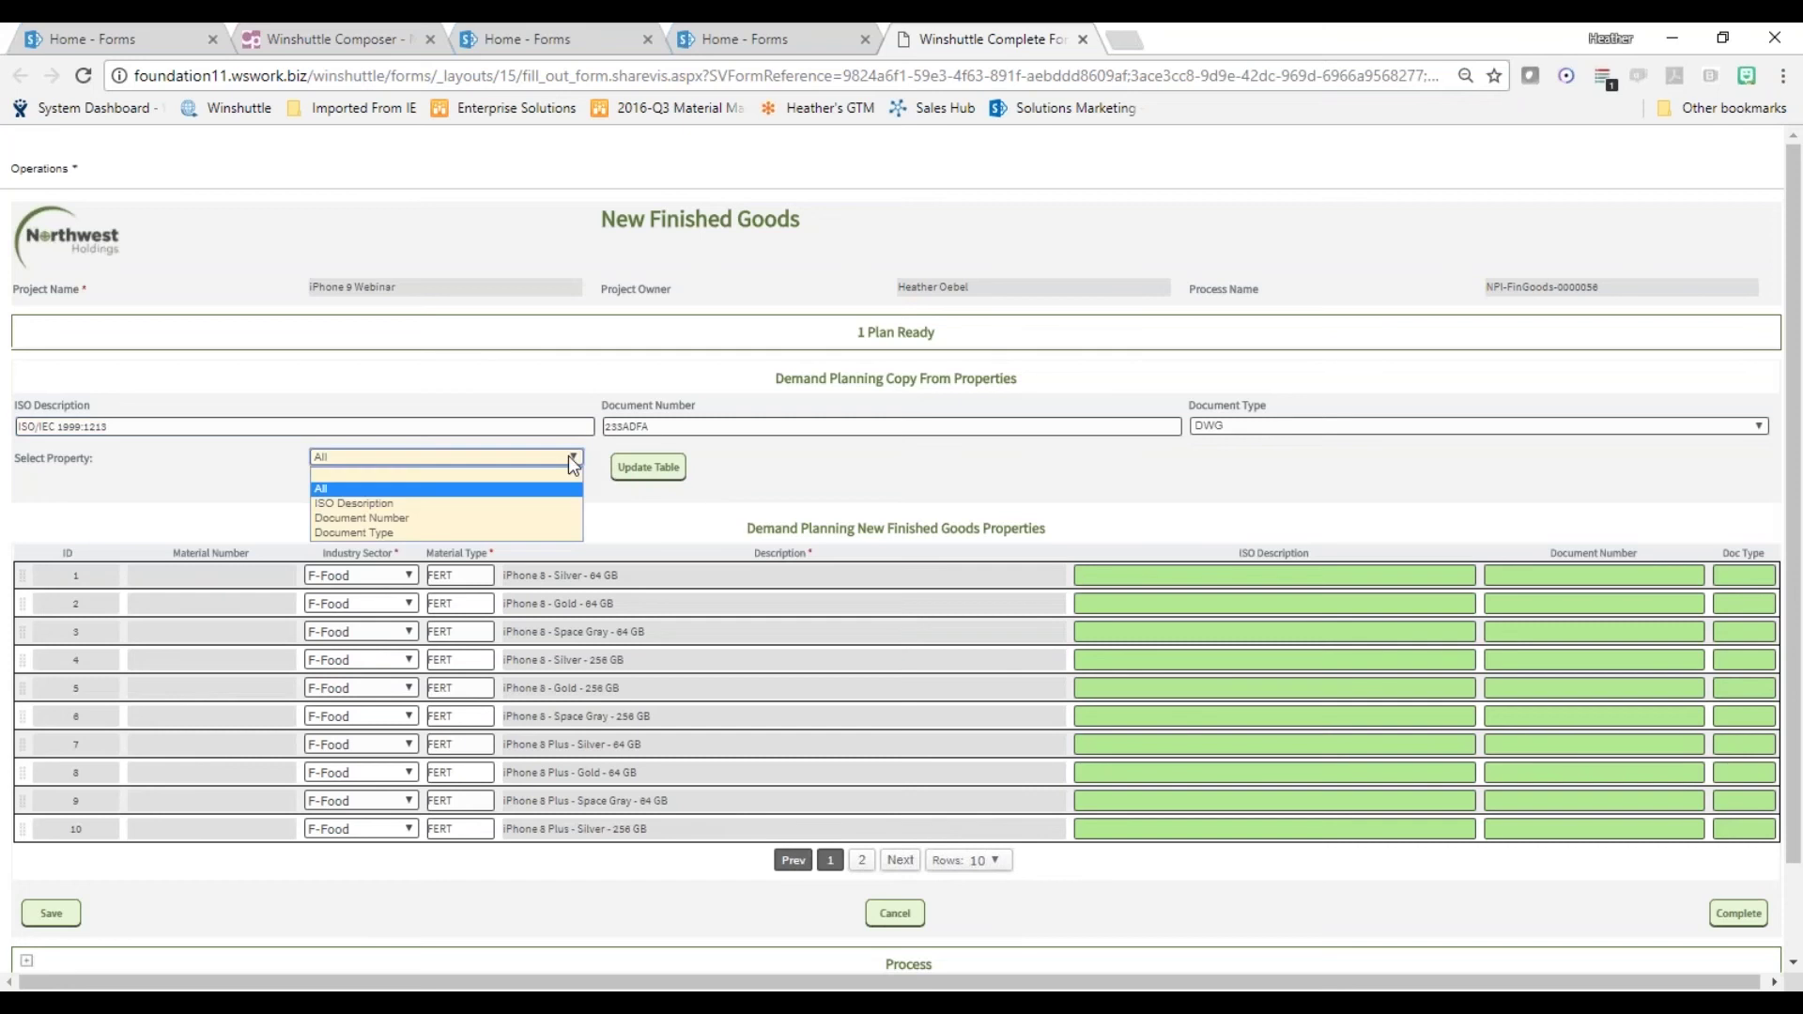
{"action": "left_click", "coordinate": [526, 488]}
{"action": "left_click", "coordinate": [645, 467]}
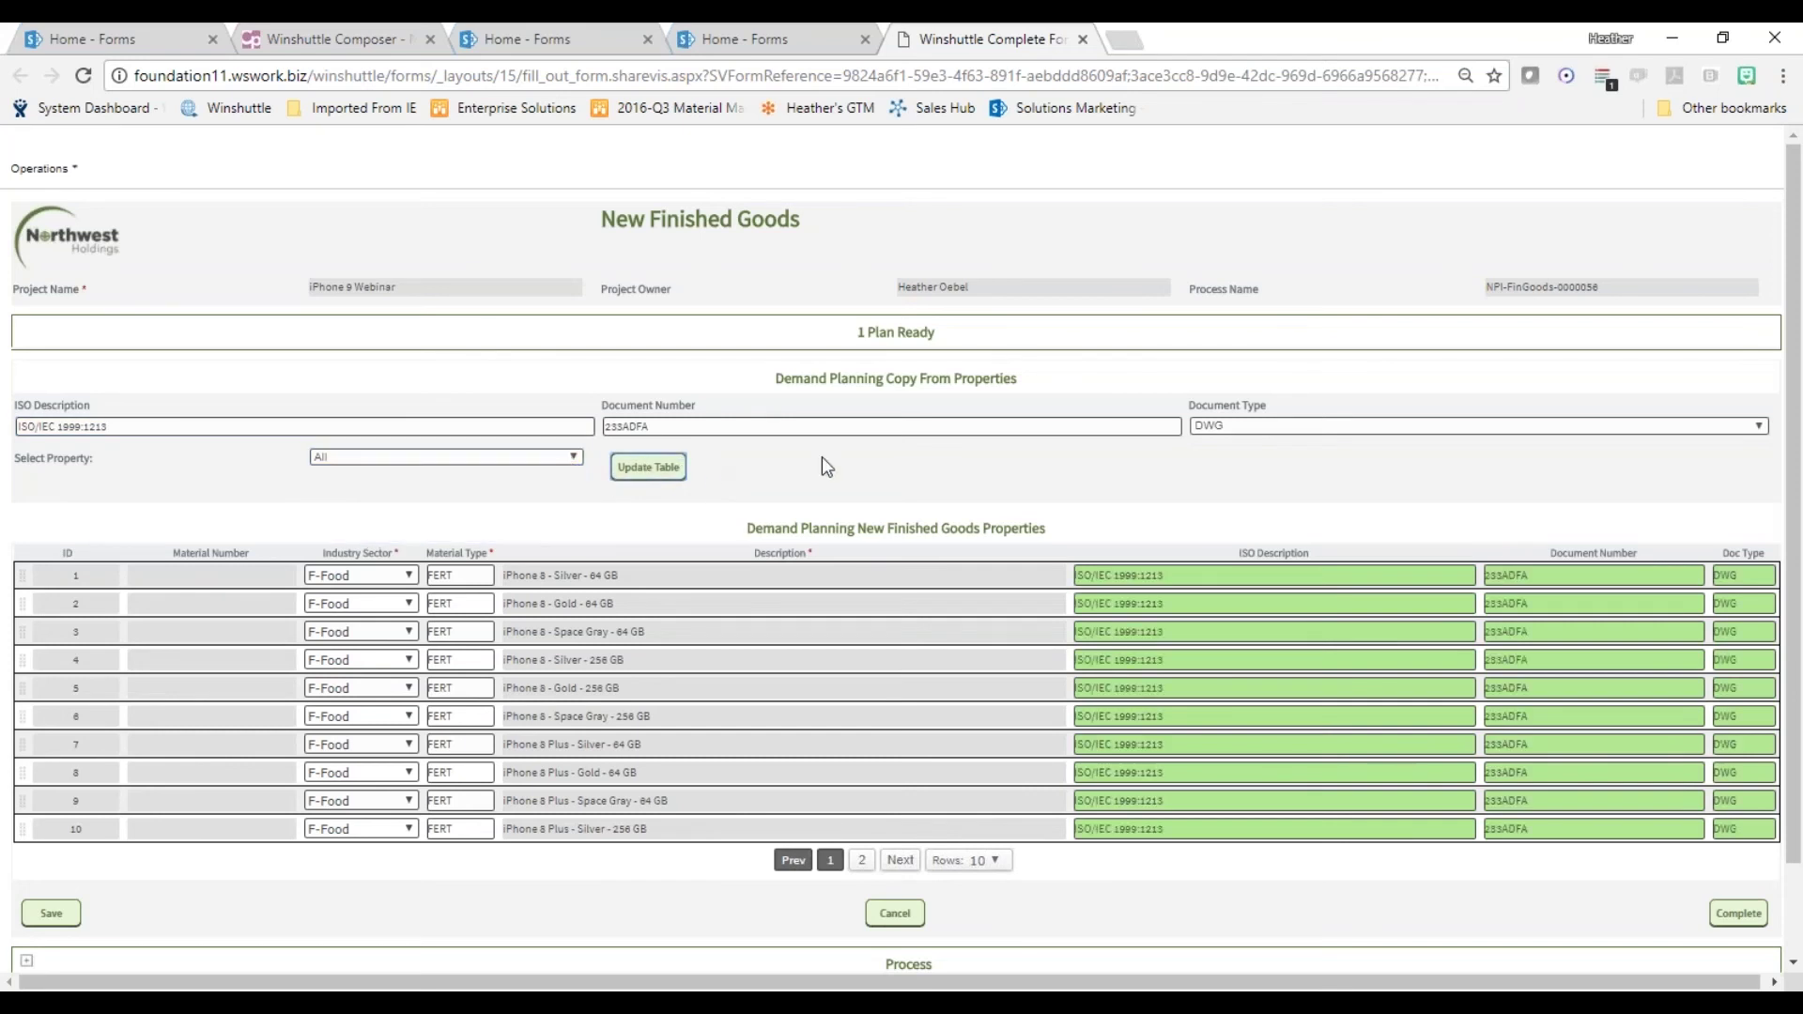
Set item 4's document number to 233ADFA112 and complete the Demand Planning task.
{"action": "left_click", "coordinate": [1583, 663]}
{"action": "type", "text": "1123"}
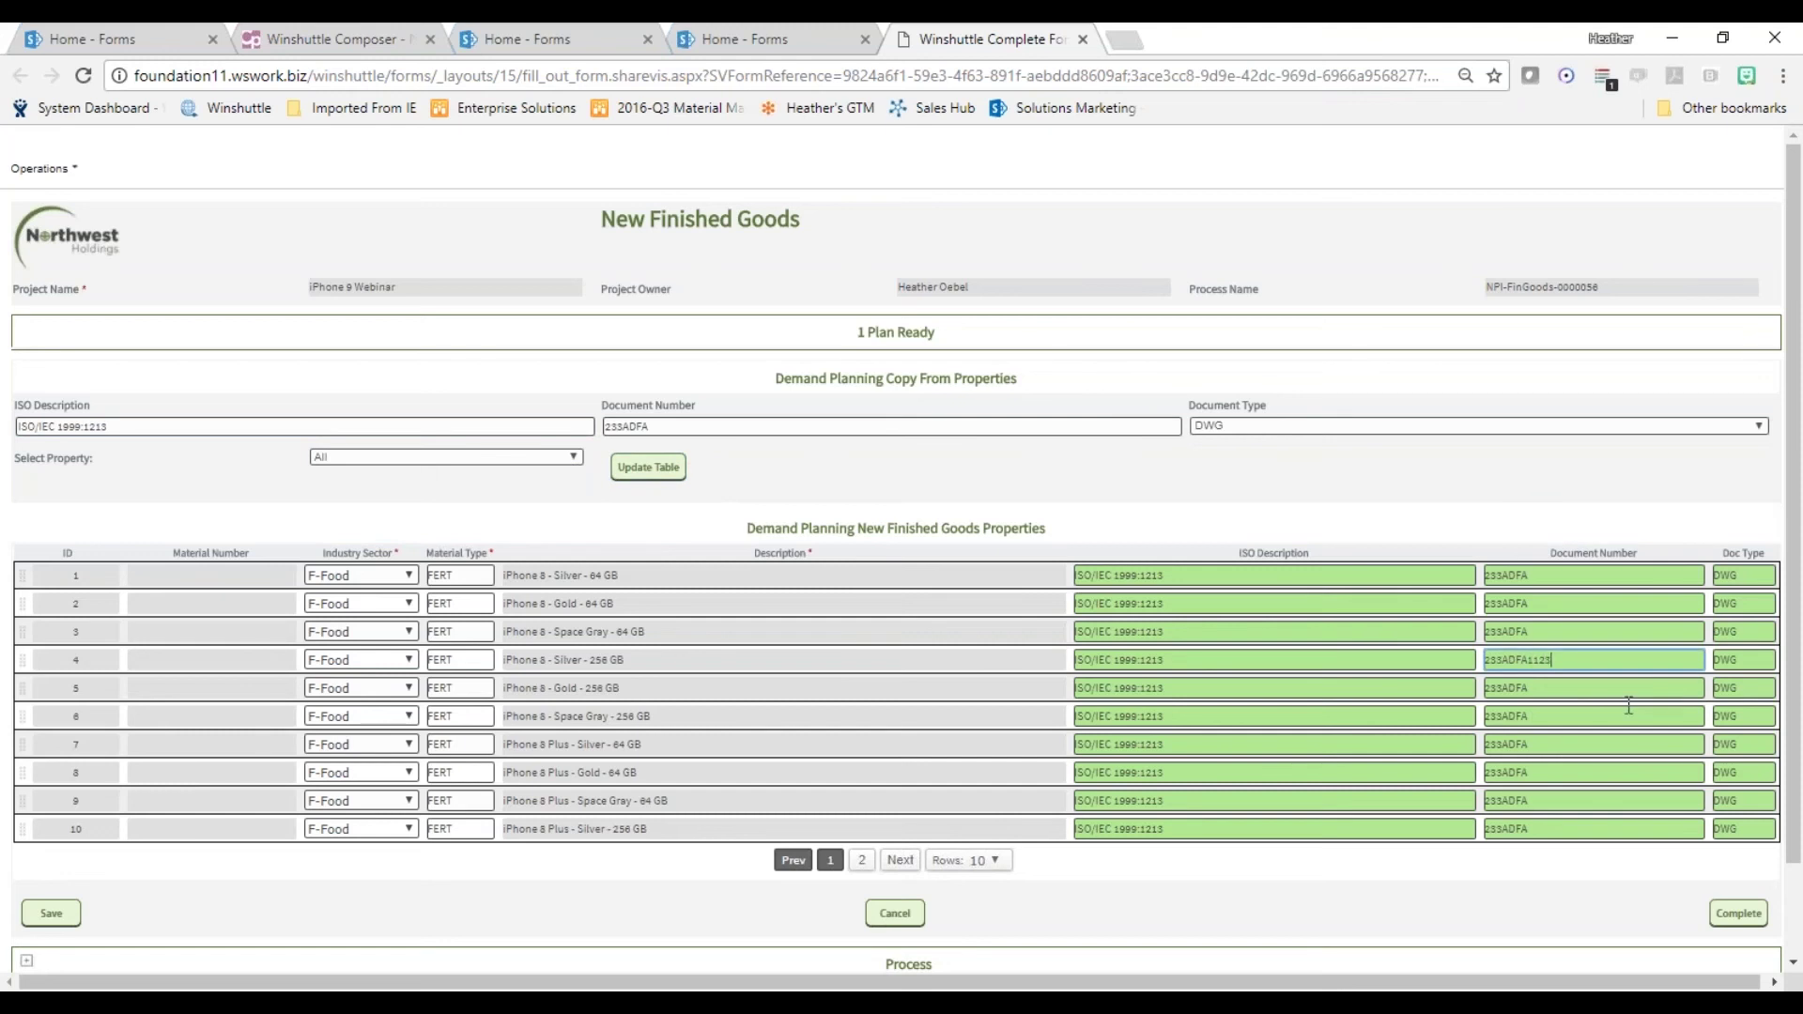
{"action": "scroll", "coordinate": [1595, 776], "scroll_direction": "down", "scroll_amount": 1}
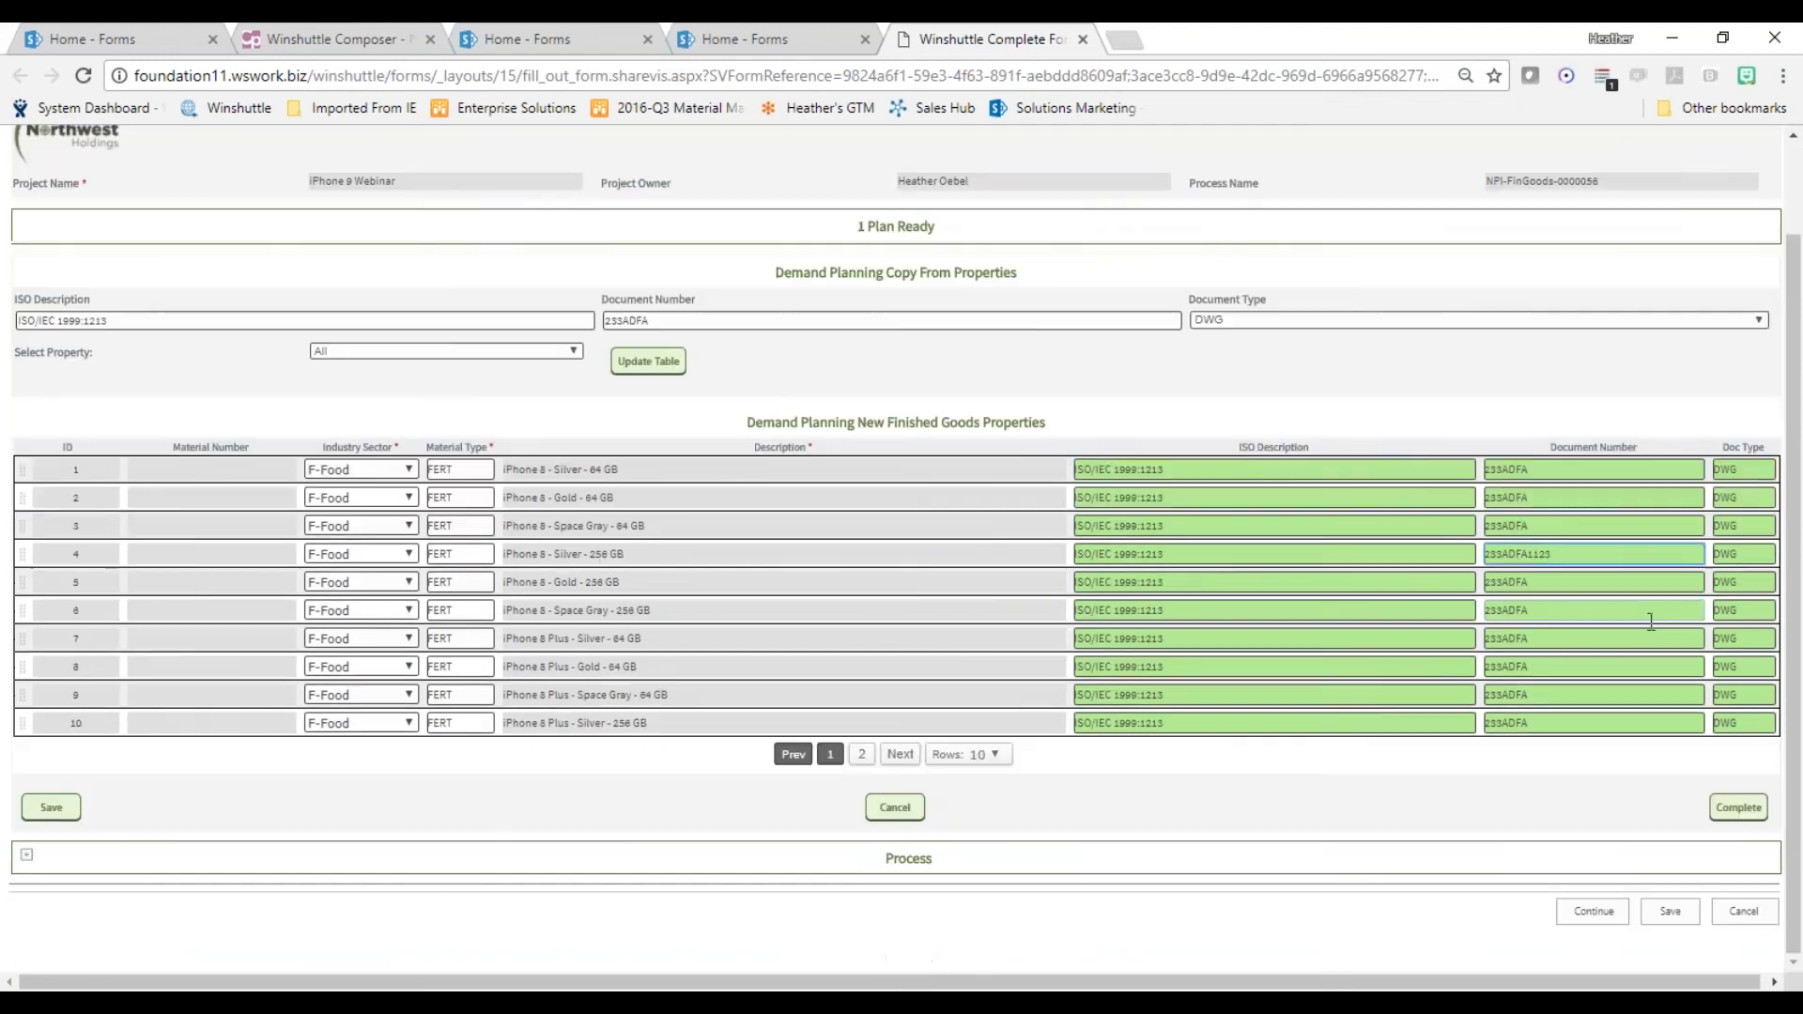
{"action": "key", "text": "BackSpace"}
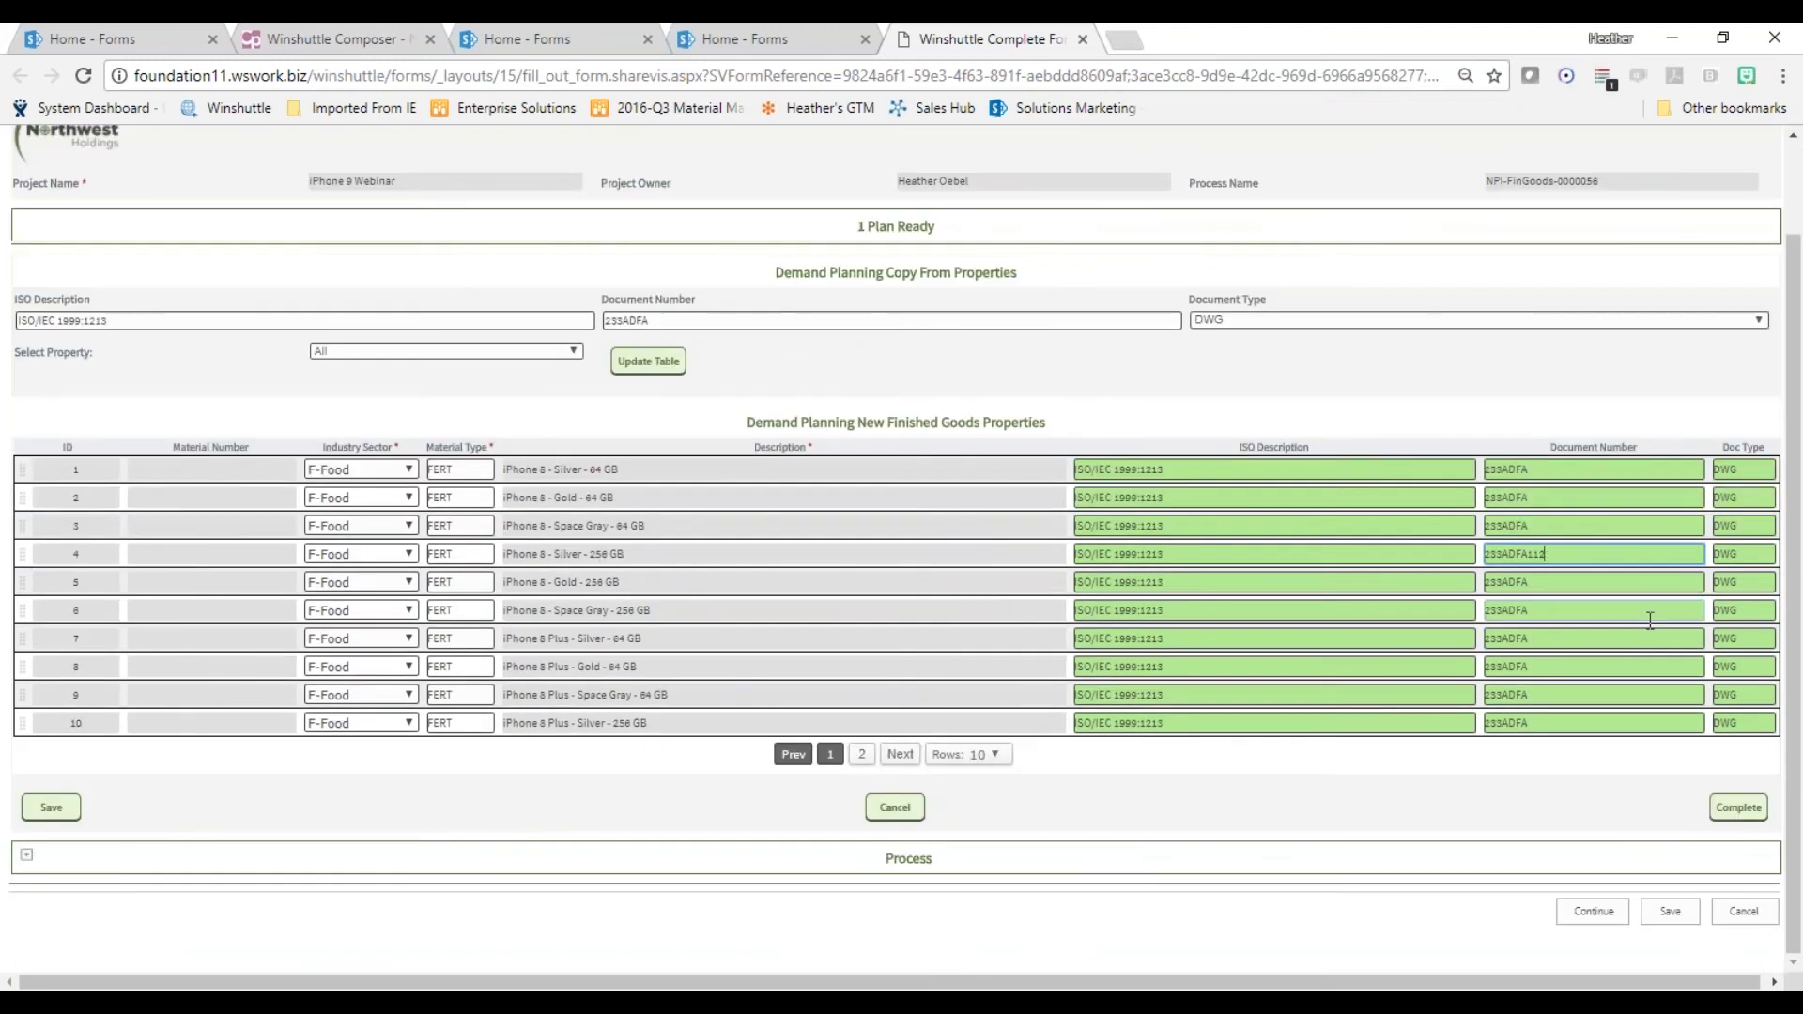
{"action": "left_click", "coordinate": [1740, 810]}
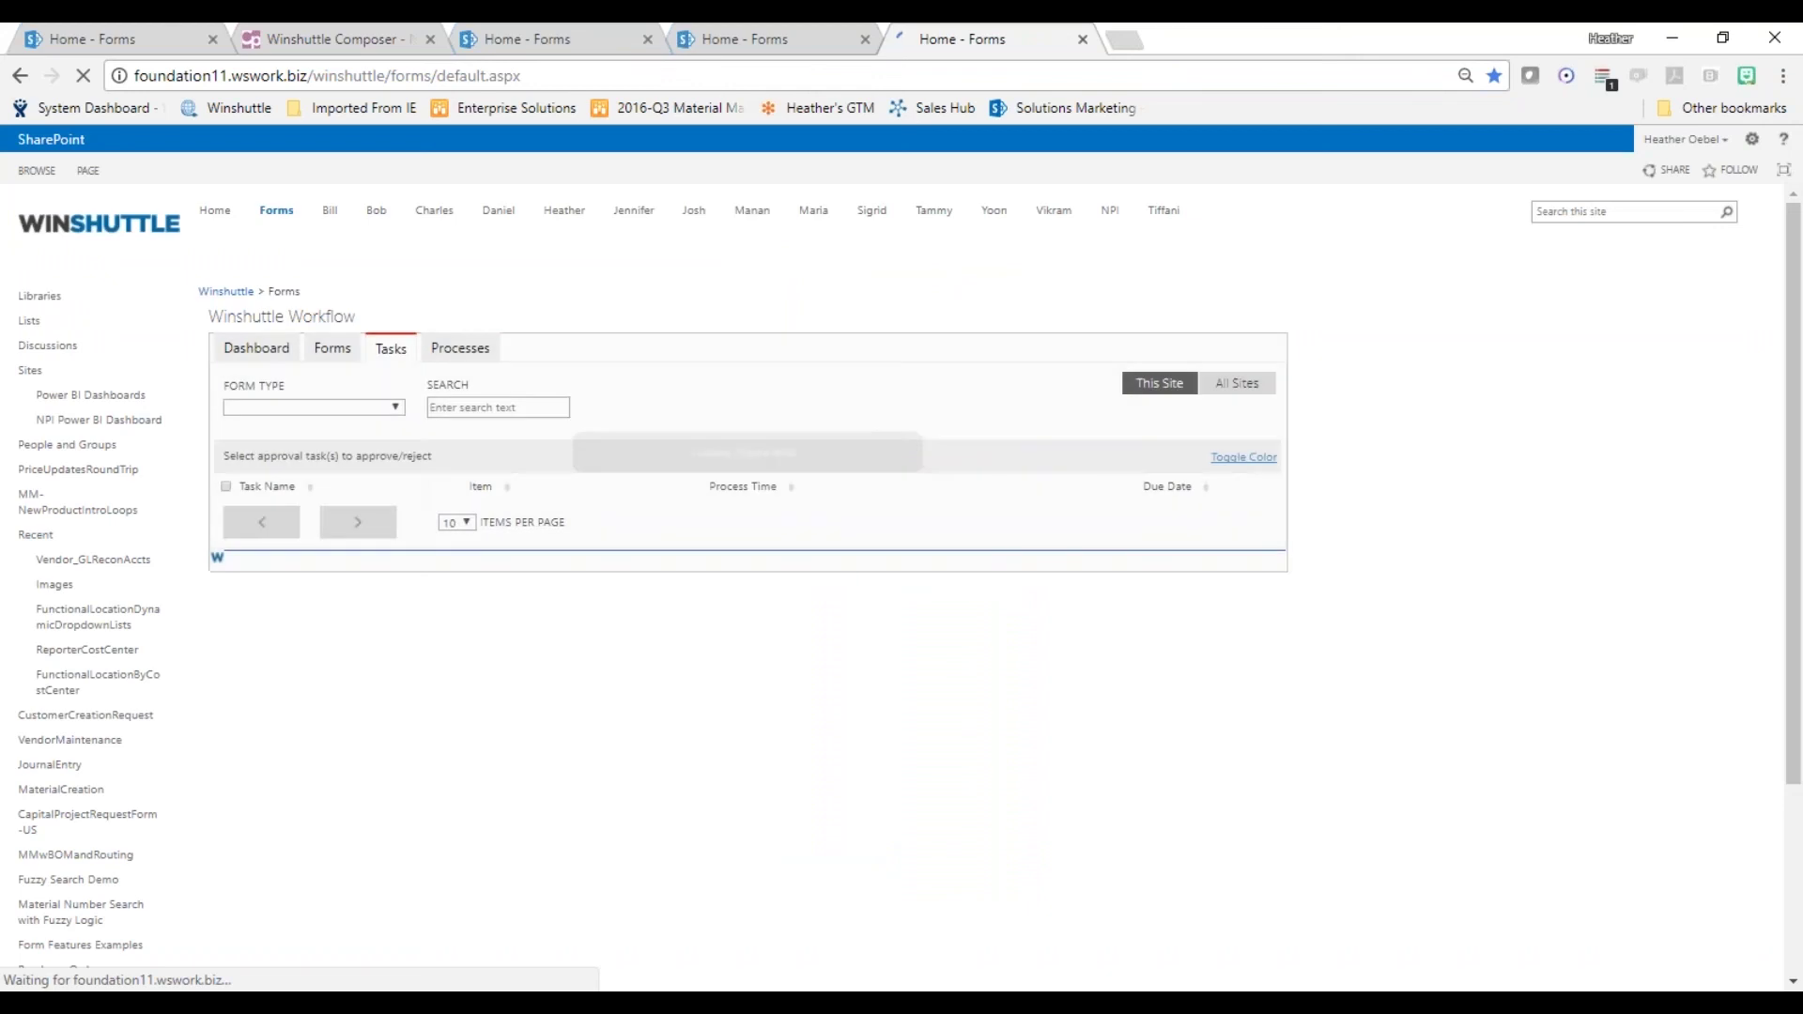
Switch to Outlook, open the 1 PR Ops FI assignment email for iPhone 9 Webinar, and open the PR Ops Finance task from it.
{"action": "mouse_move", "coordinate": [745, 1003]}
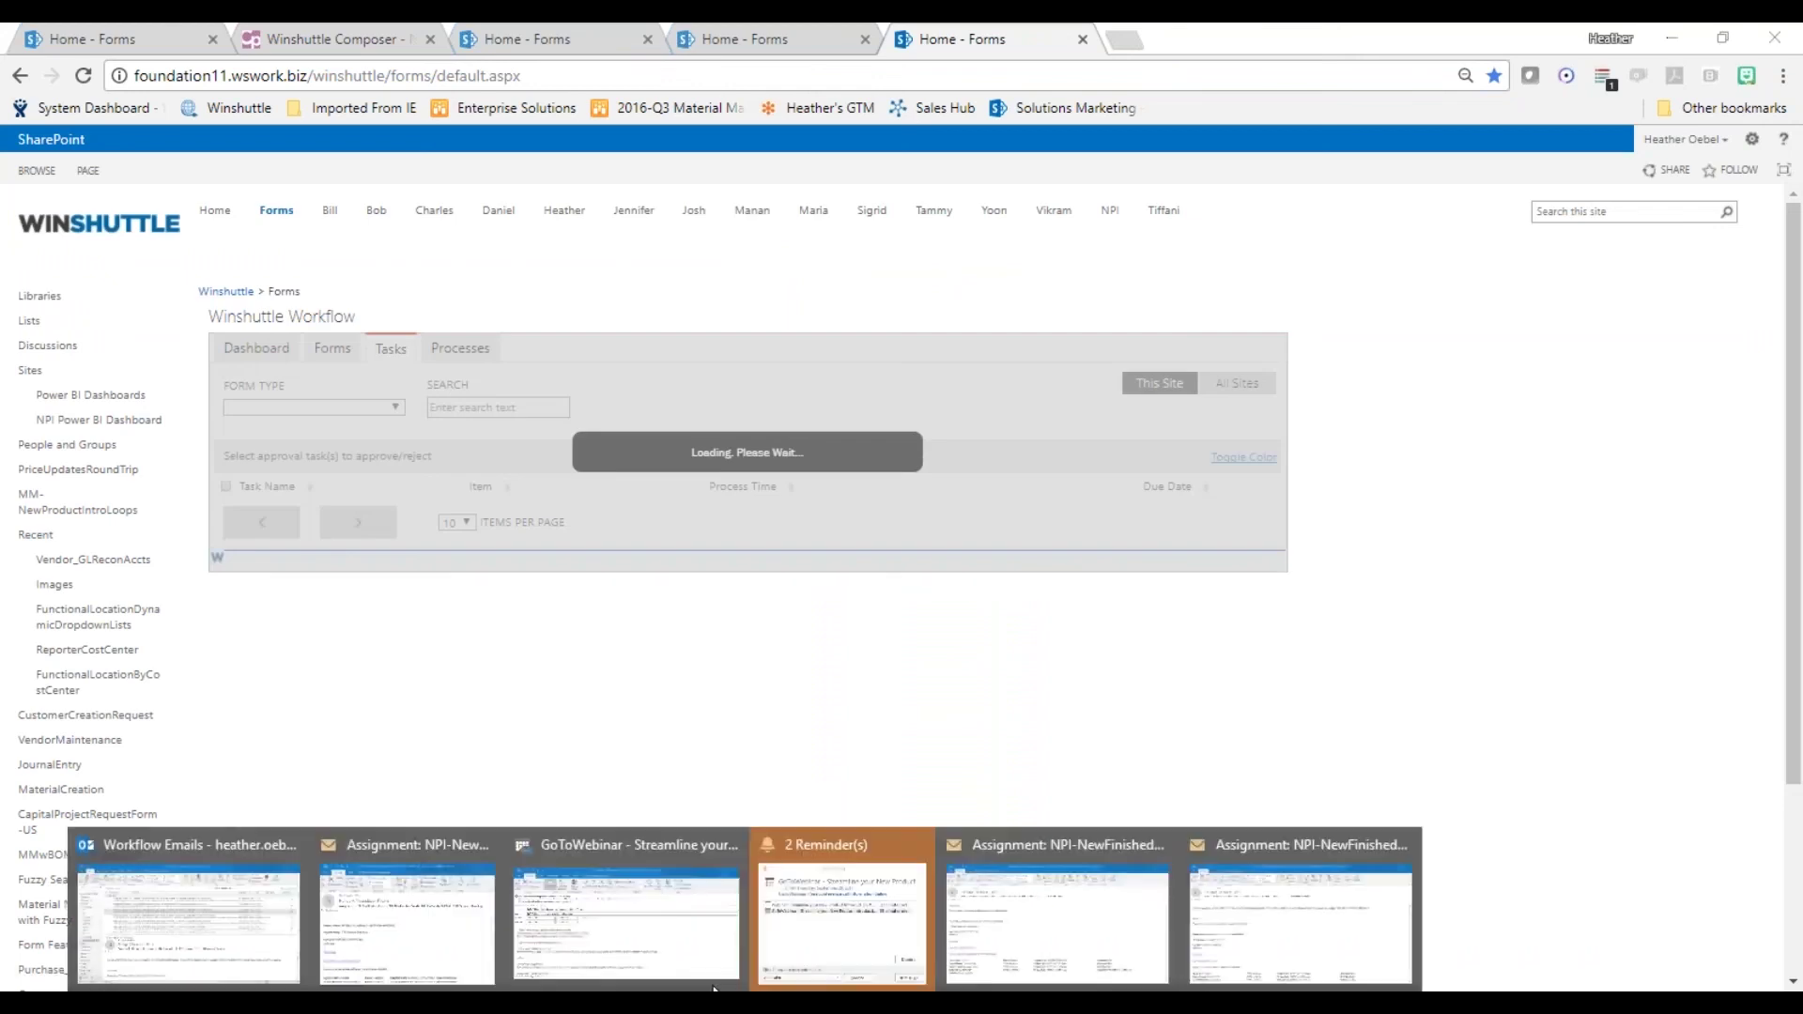
{"action": "left_click", "coordinate": [281, 923]}
{"action": "left_click", "coordinate": [459, 373]}
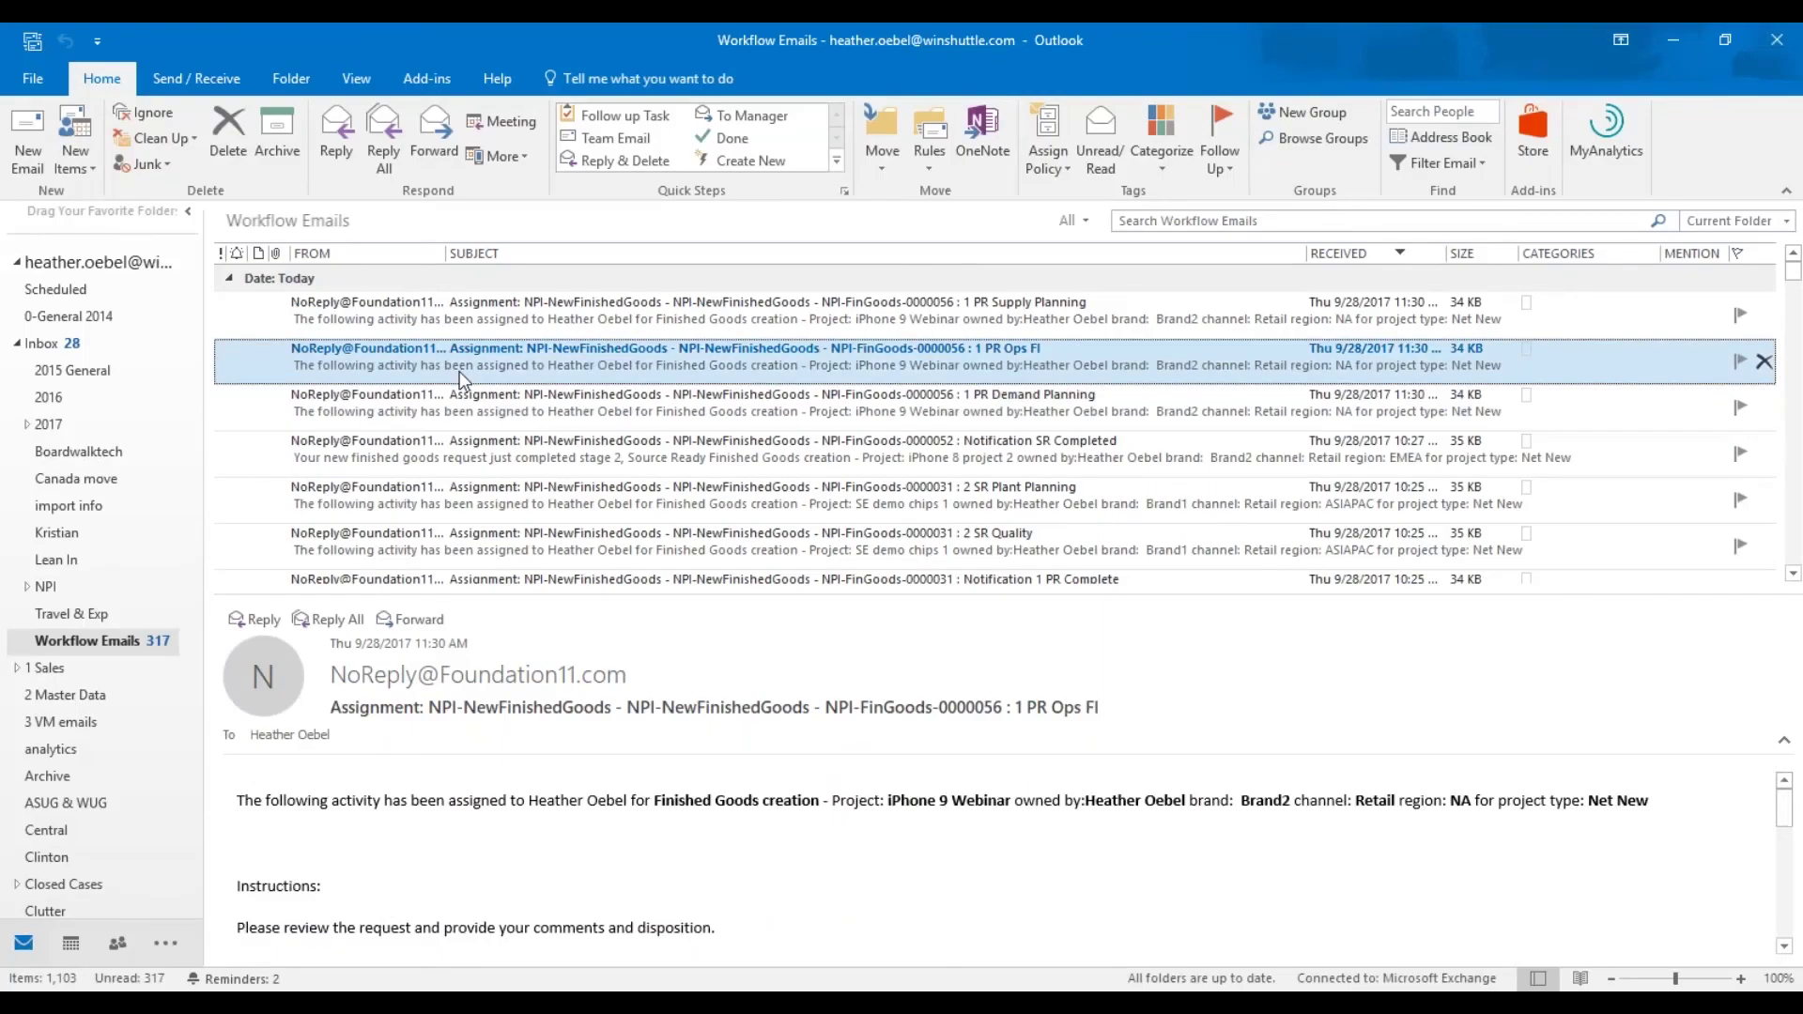
{"action": "double_click", "coordinate": [460, 370]}
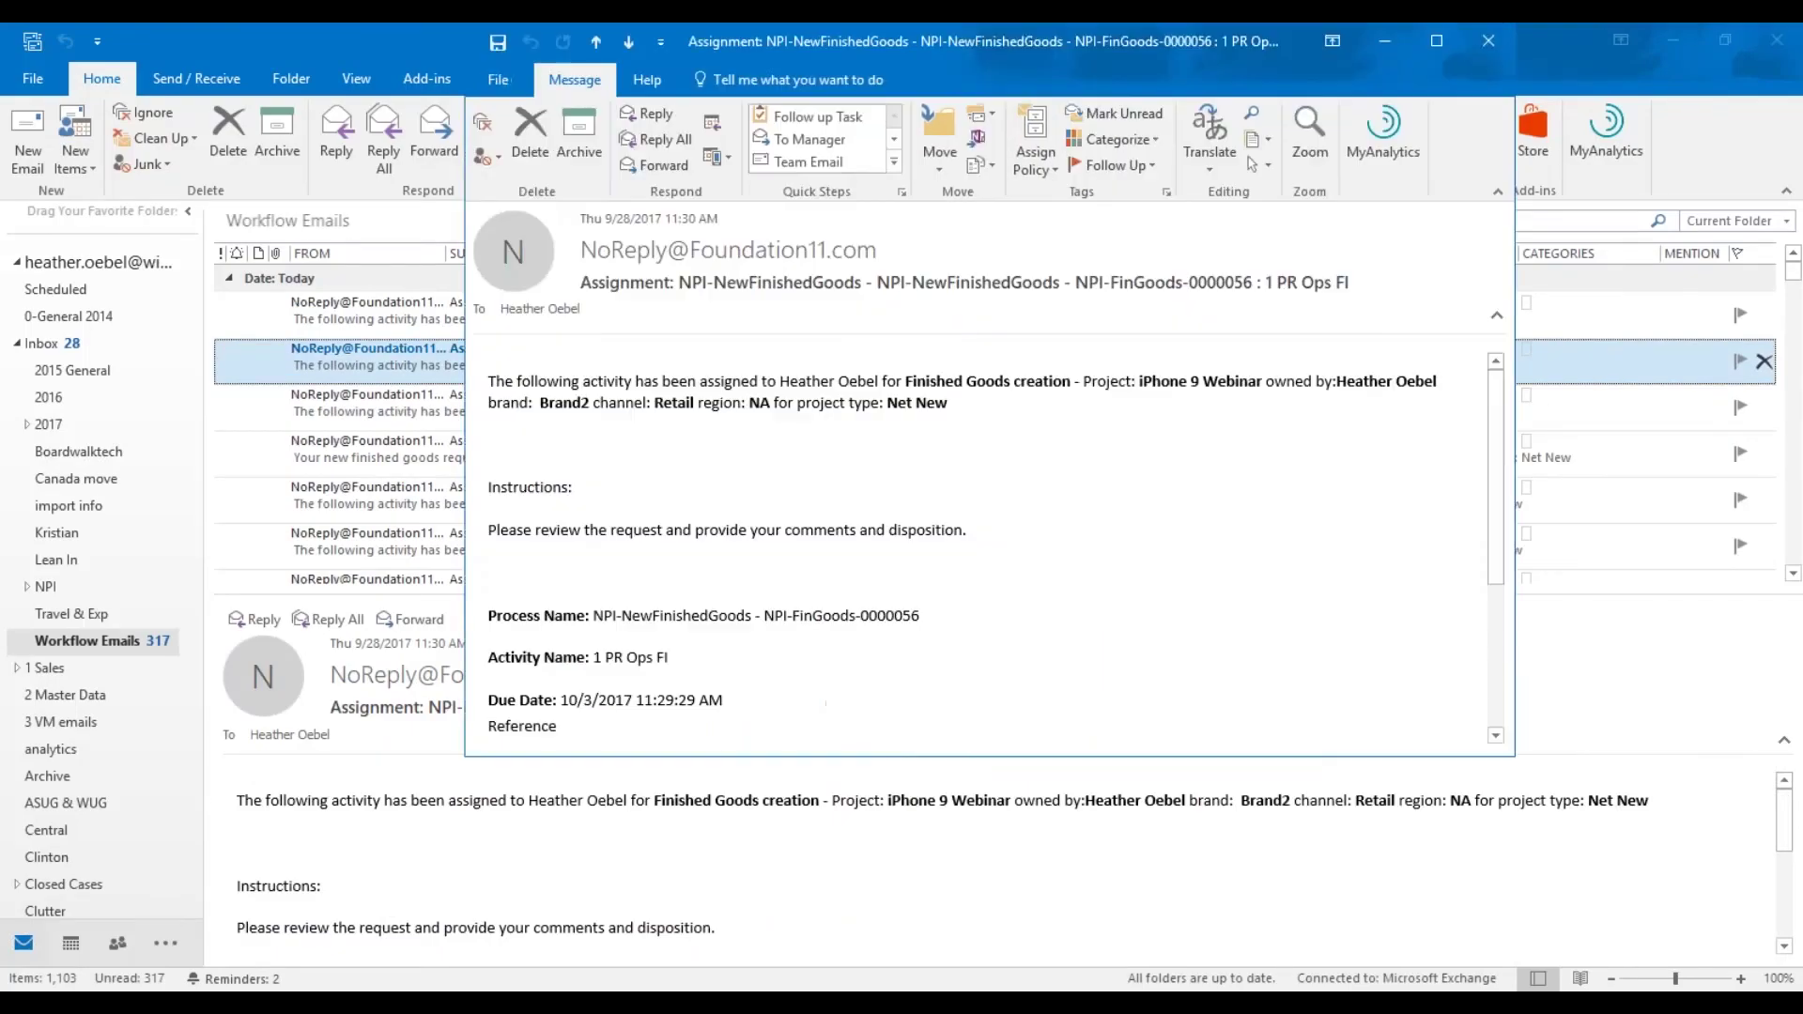
{"action": "left_click", "coordinate": [1437, 41]}
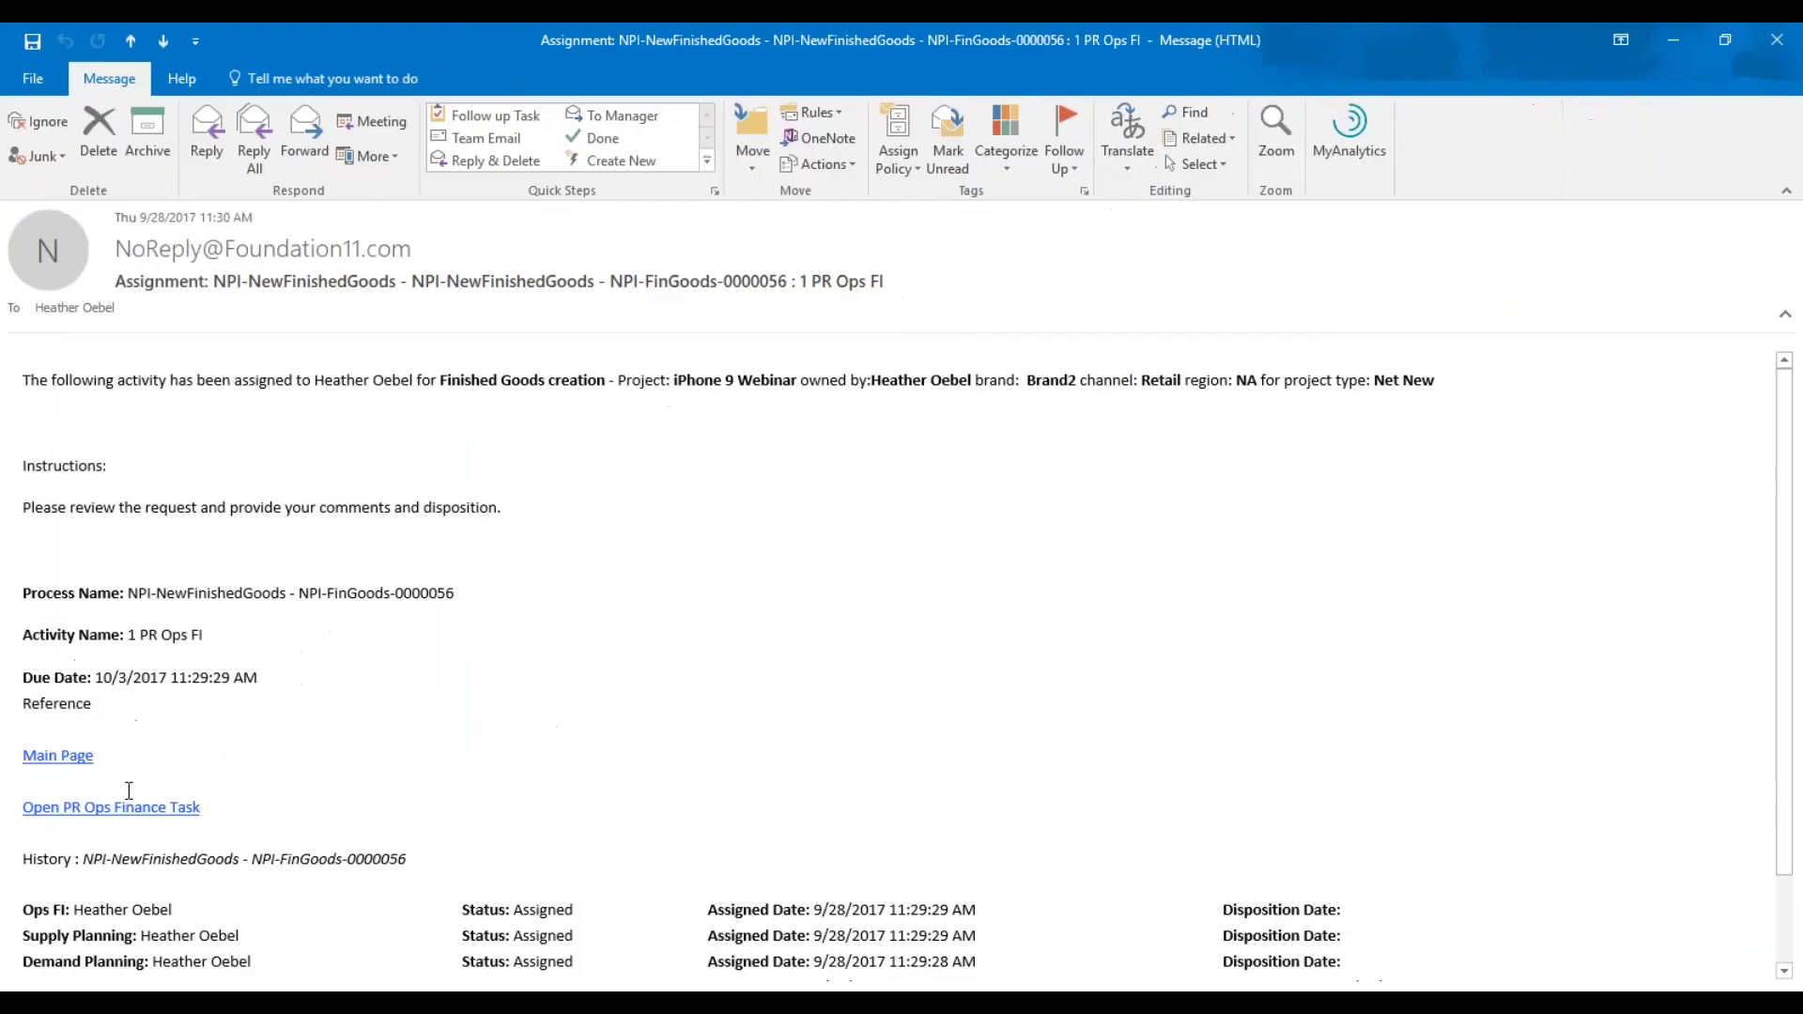
{"action": "left_click", "coordinate": [111, 808]}
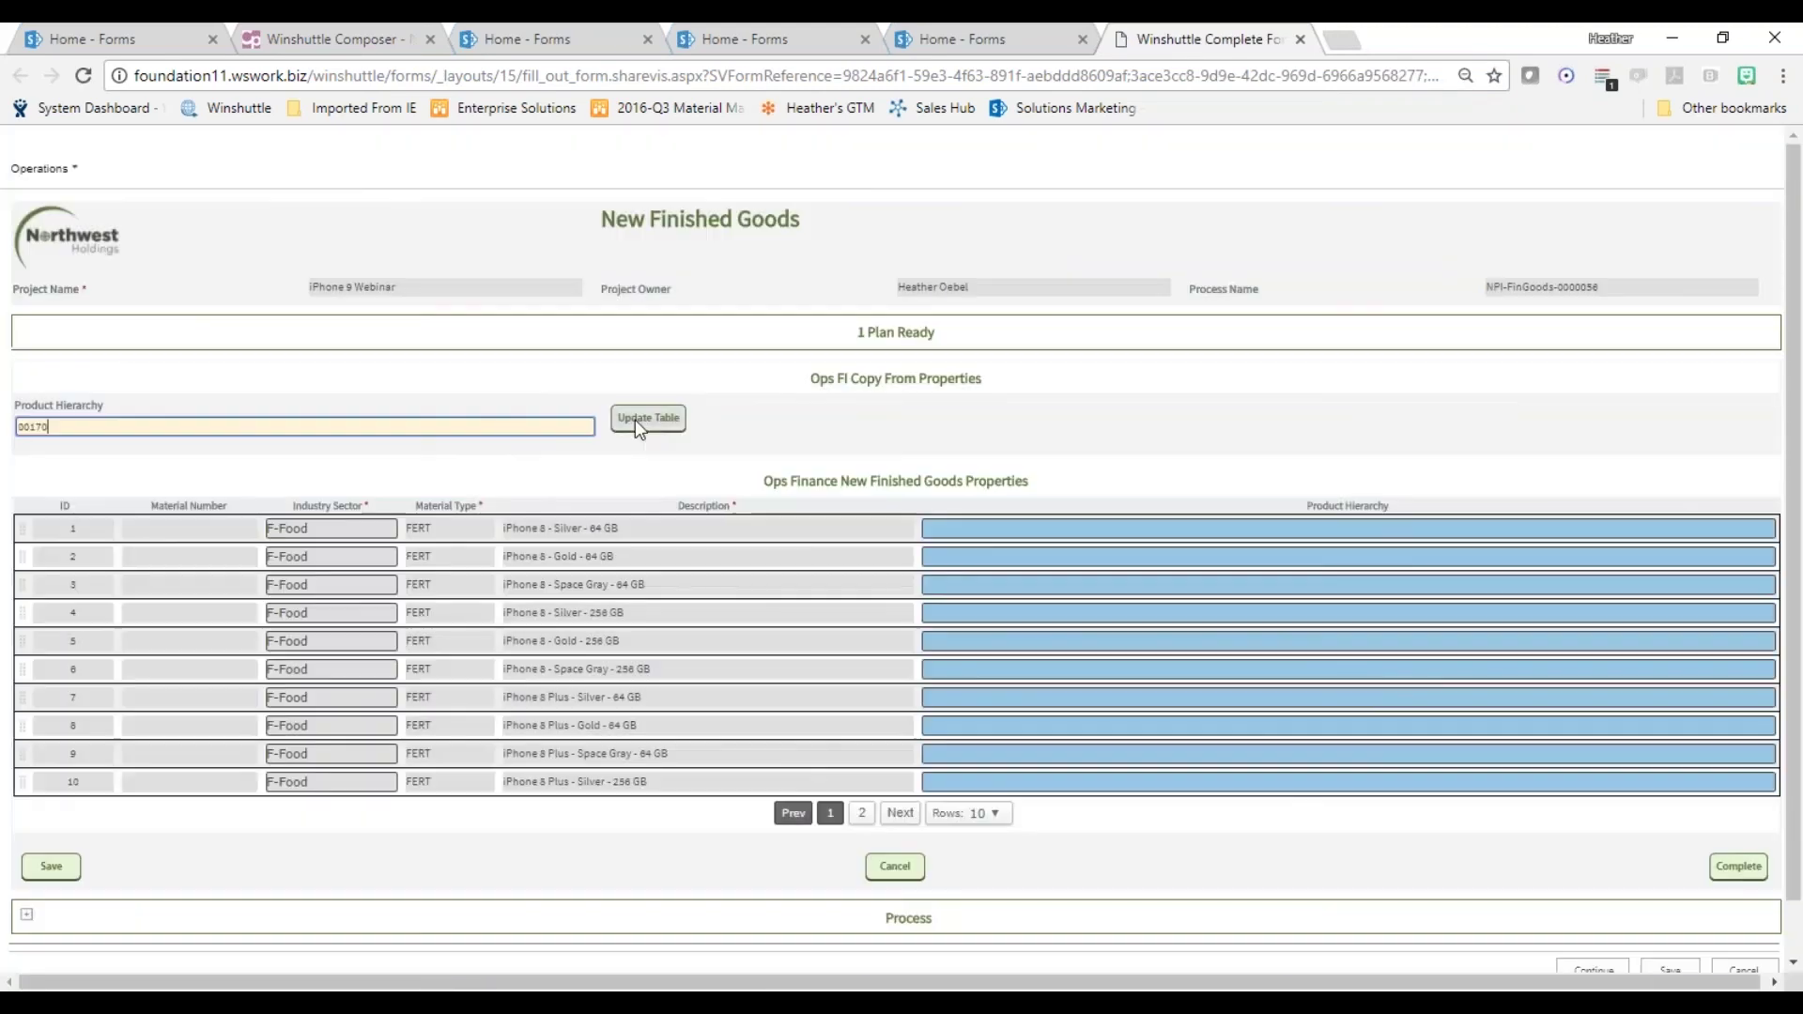
Apply product hierarchy 00170 to all items in the Ops Finance table, check its second page, and complete the task.
{"action": "left_click", "coordinate": [635, 420]}
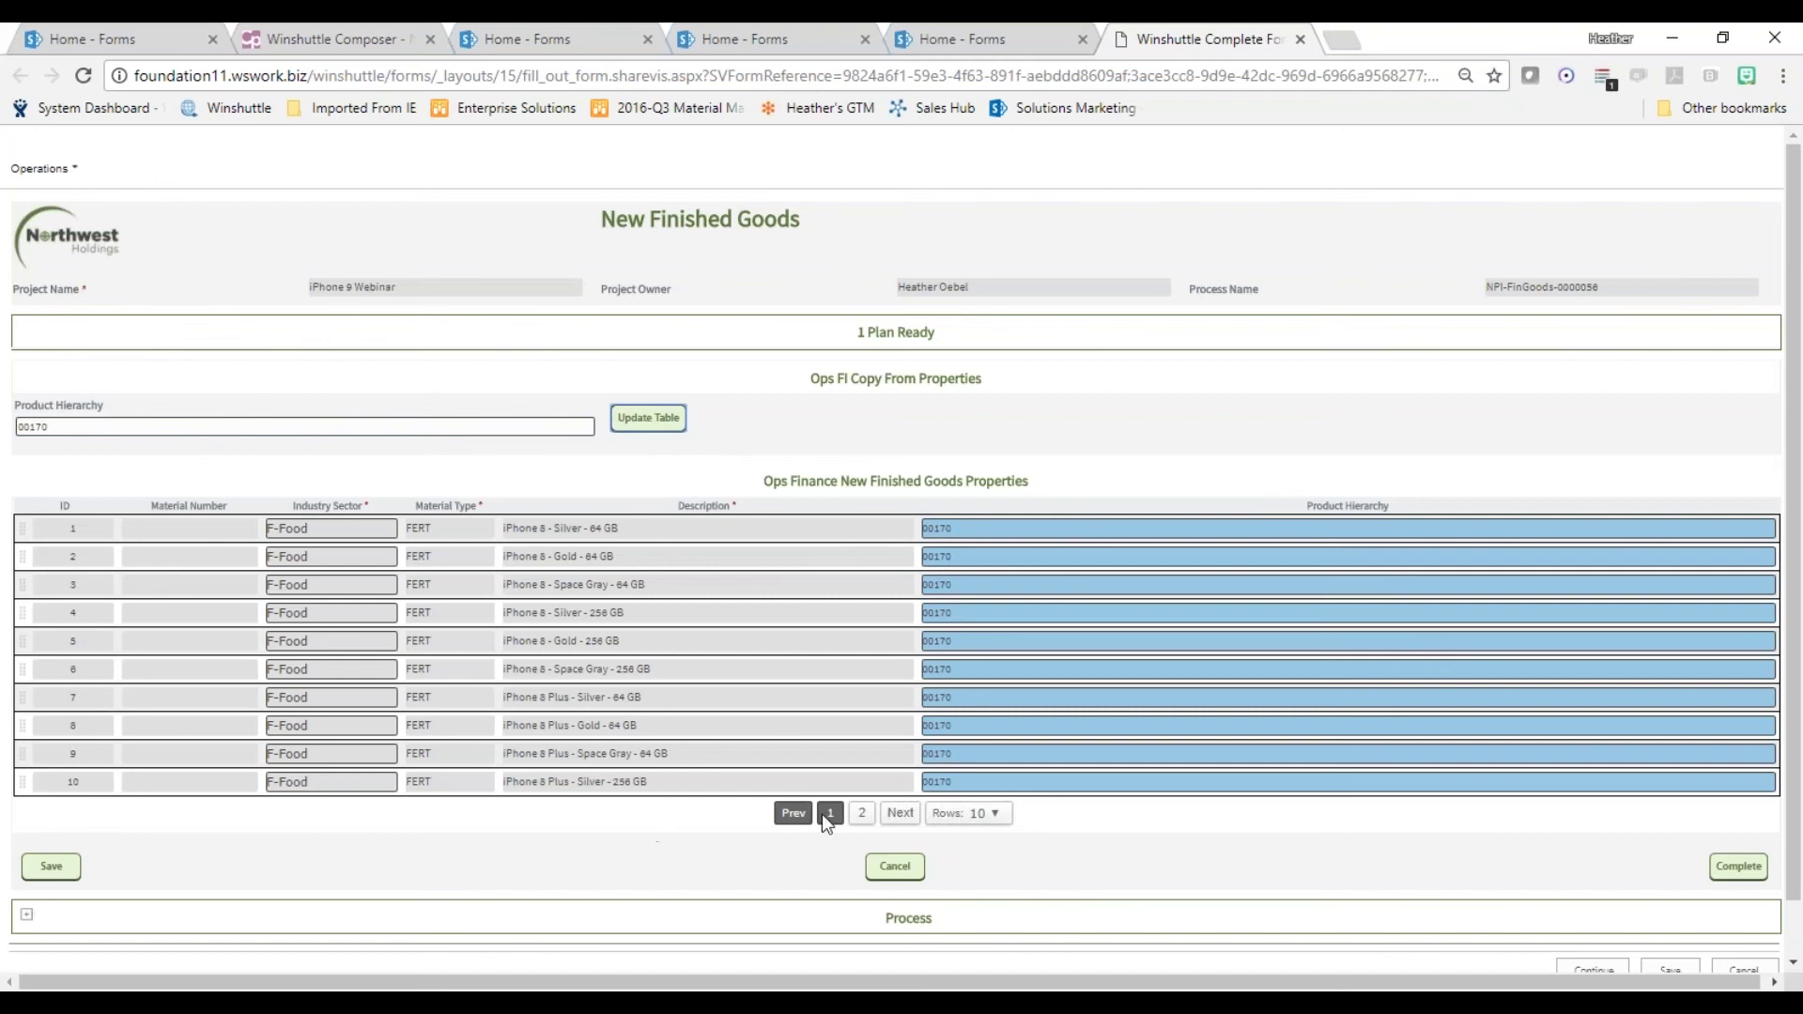
{"action": "left_click", "coordinate": [859, 815]}
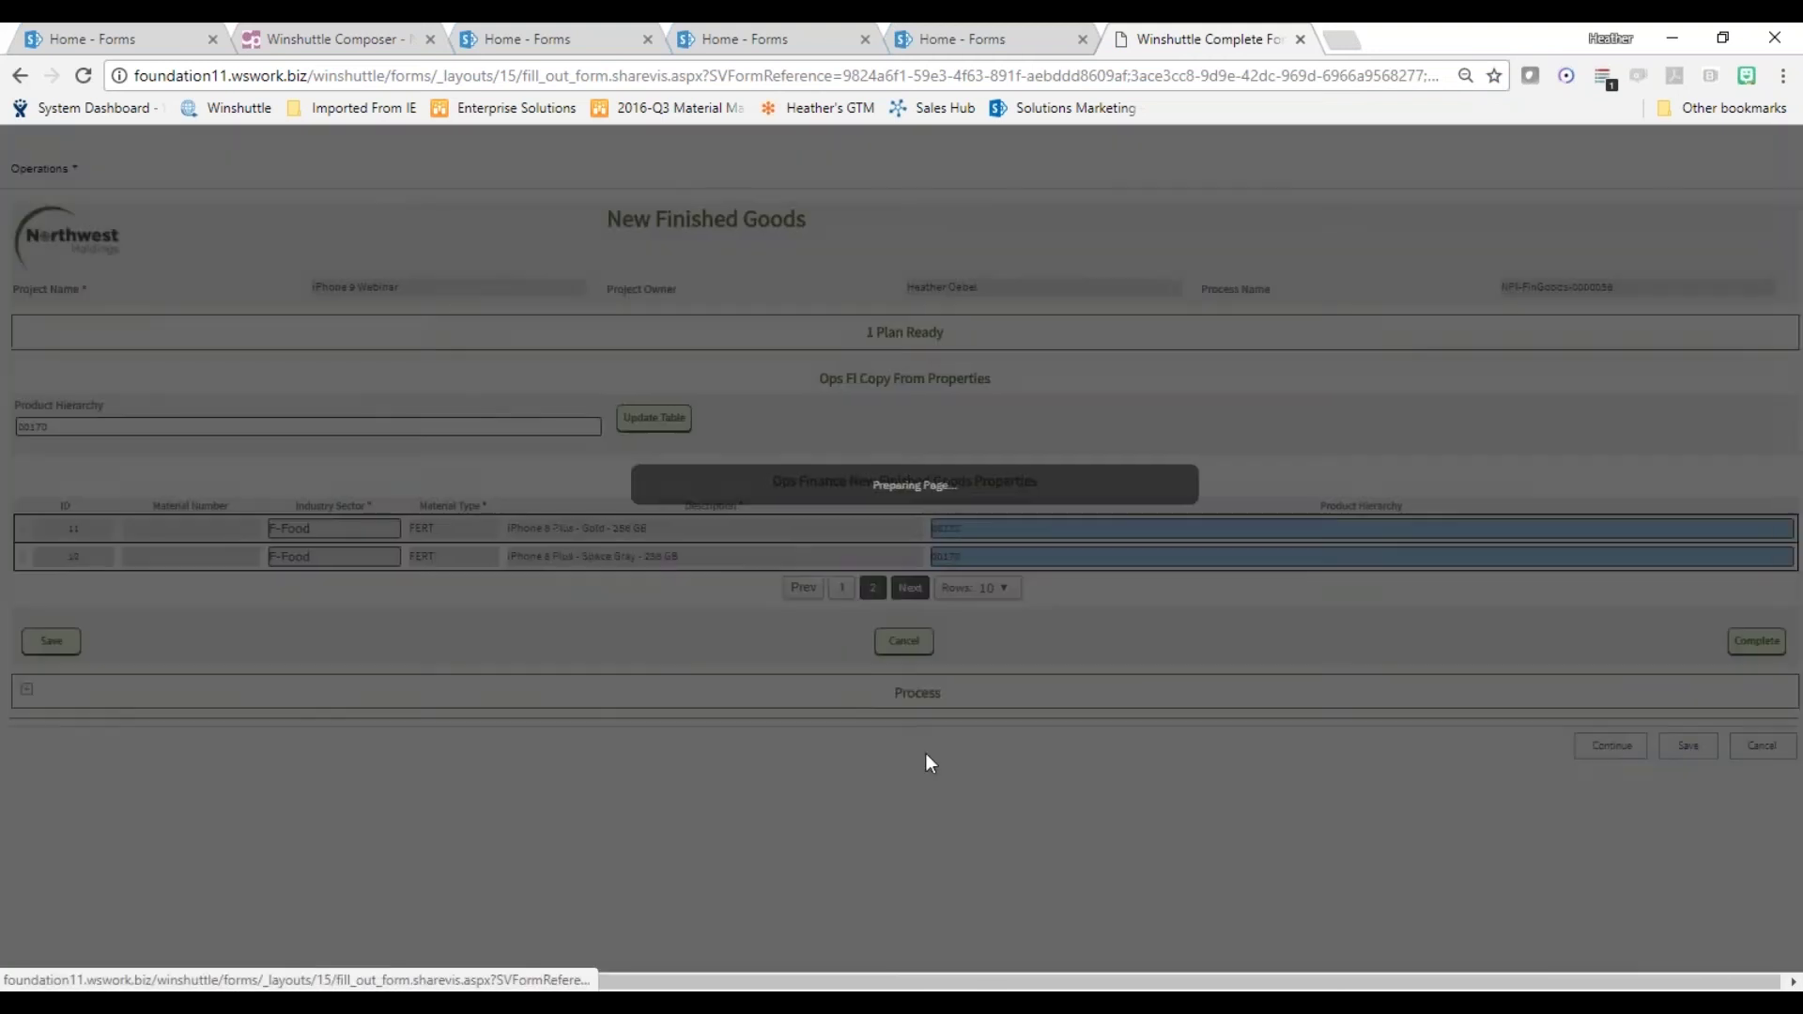
{"action": "left_click", "coordinate": [1766, 645]}
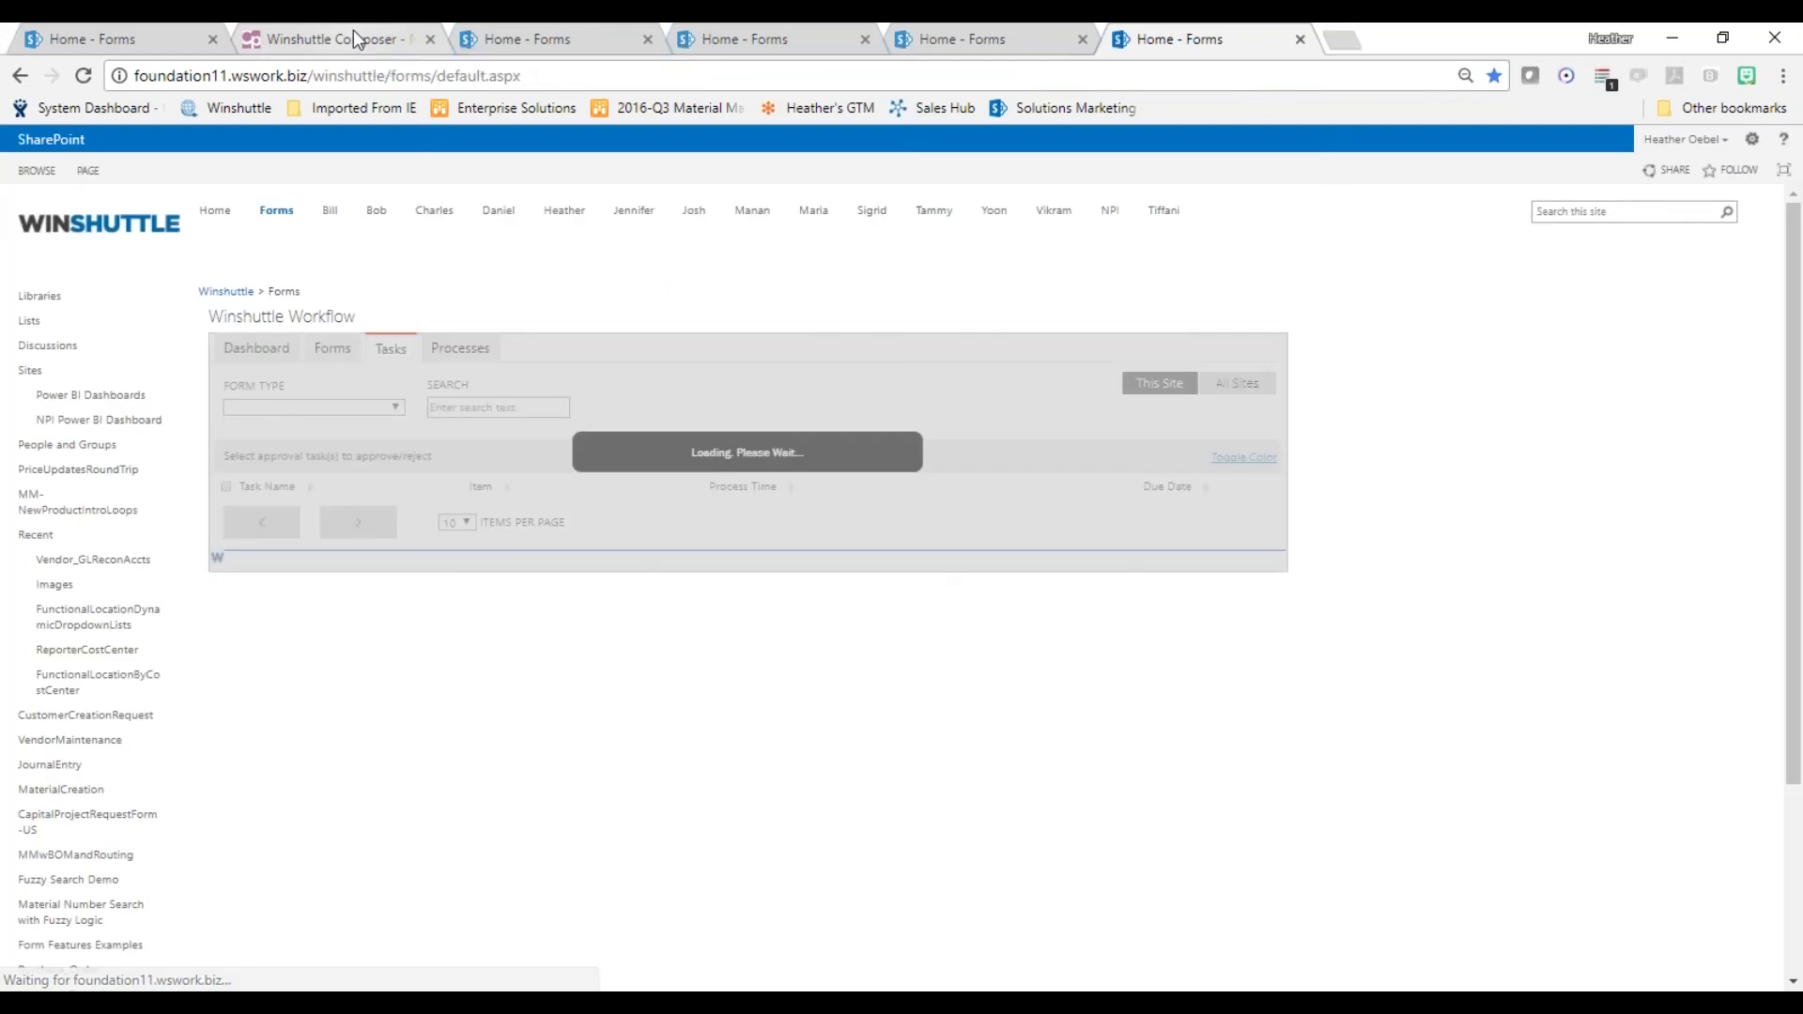
Check the 1 Plan Ready workflow in Winshuttle Composer, then open the 1 PR Master Data Approval task from the refreshed task list.
{"action": "left_click", "coordinate": [353, 30]}
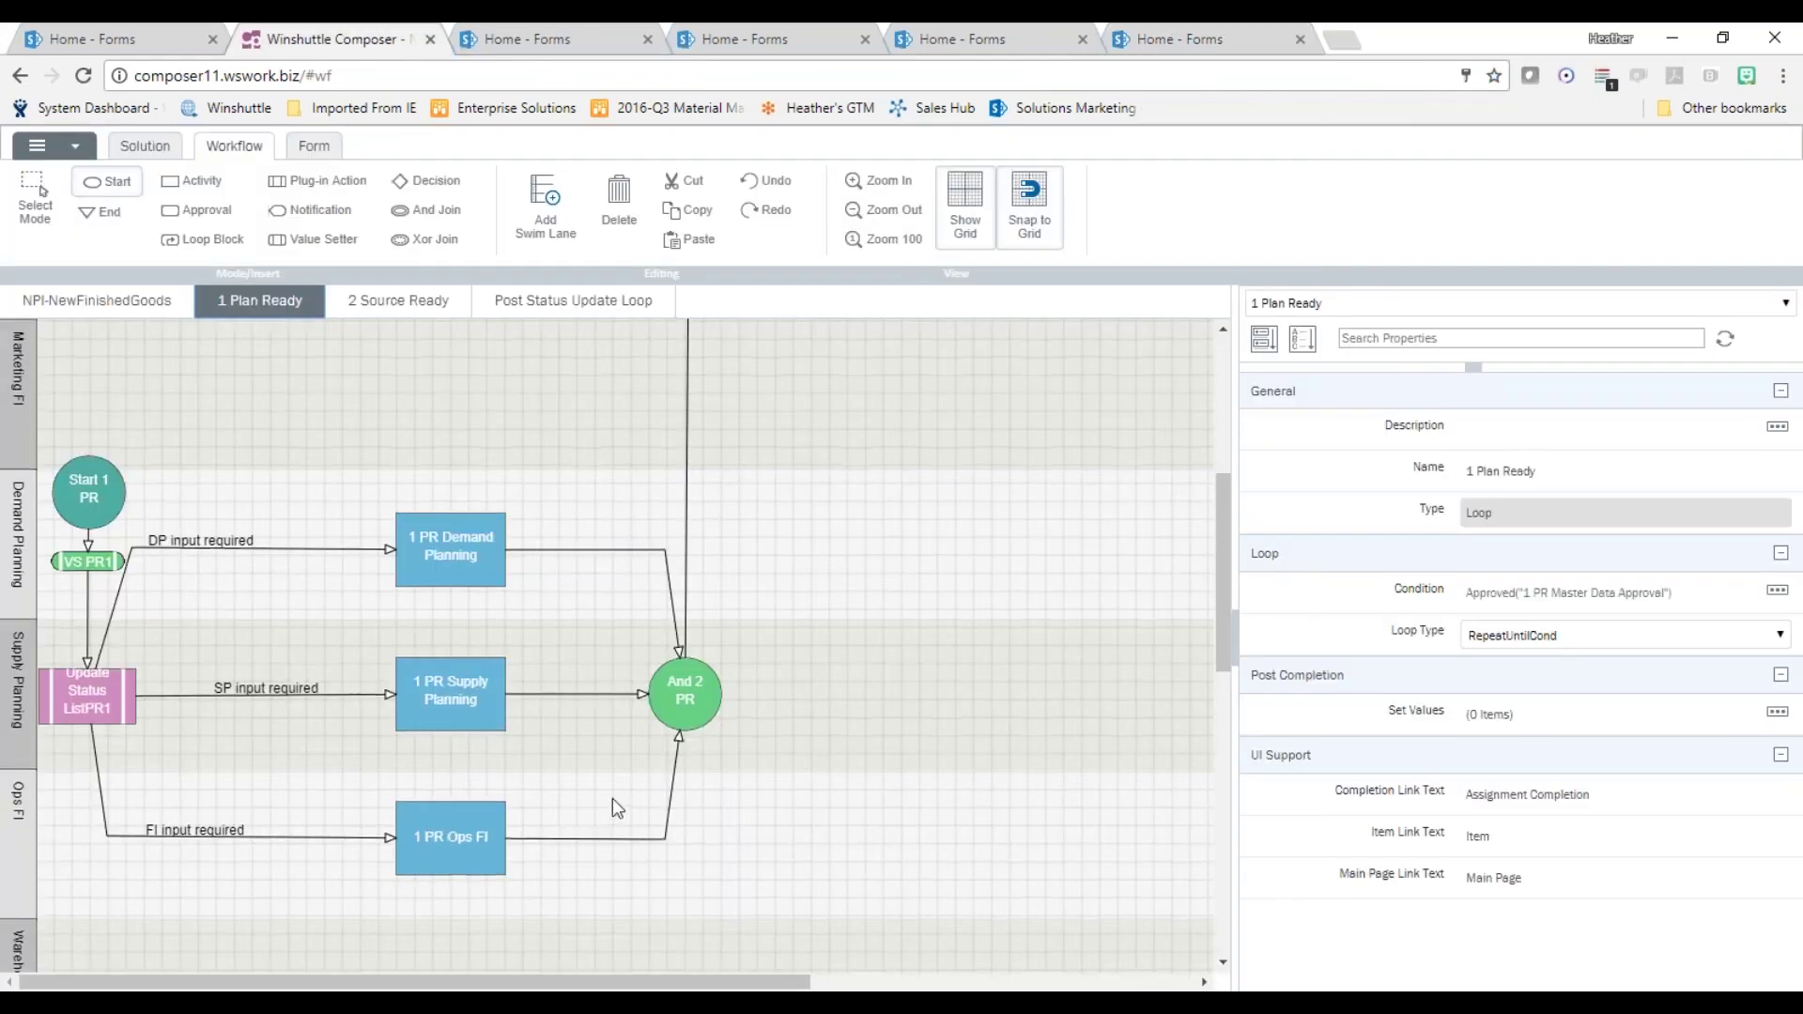
{"action": "scroll", "coordinate": [612, 798], "scroll_direction": "up", "scroll_amount": 3}
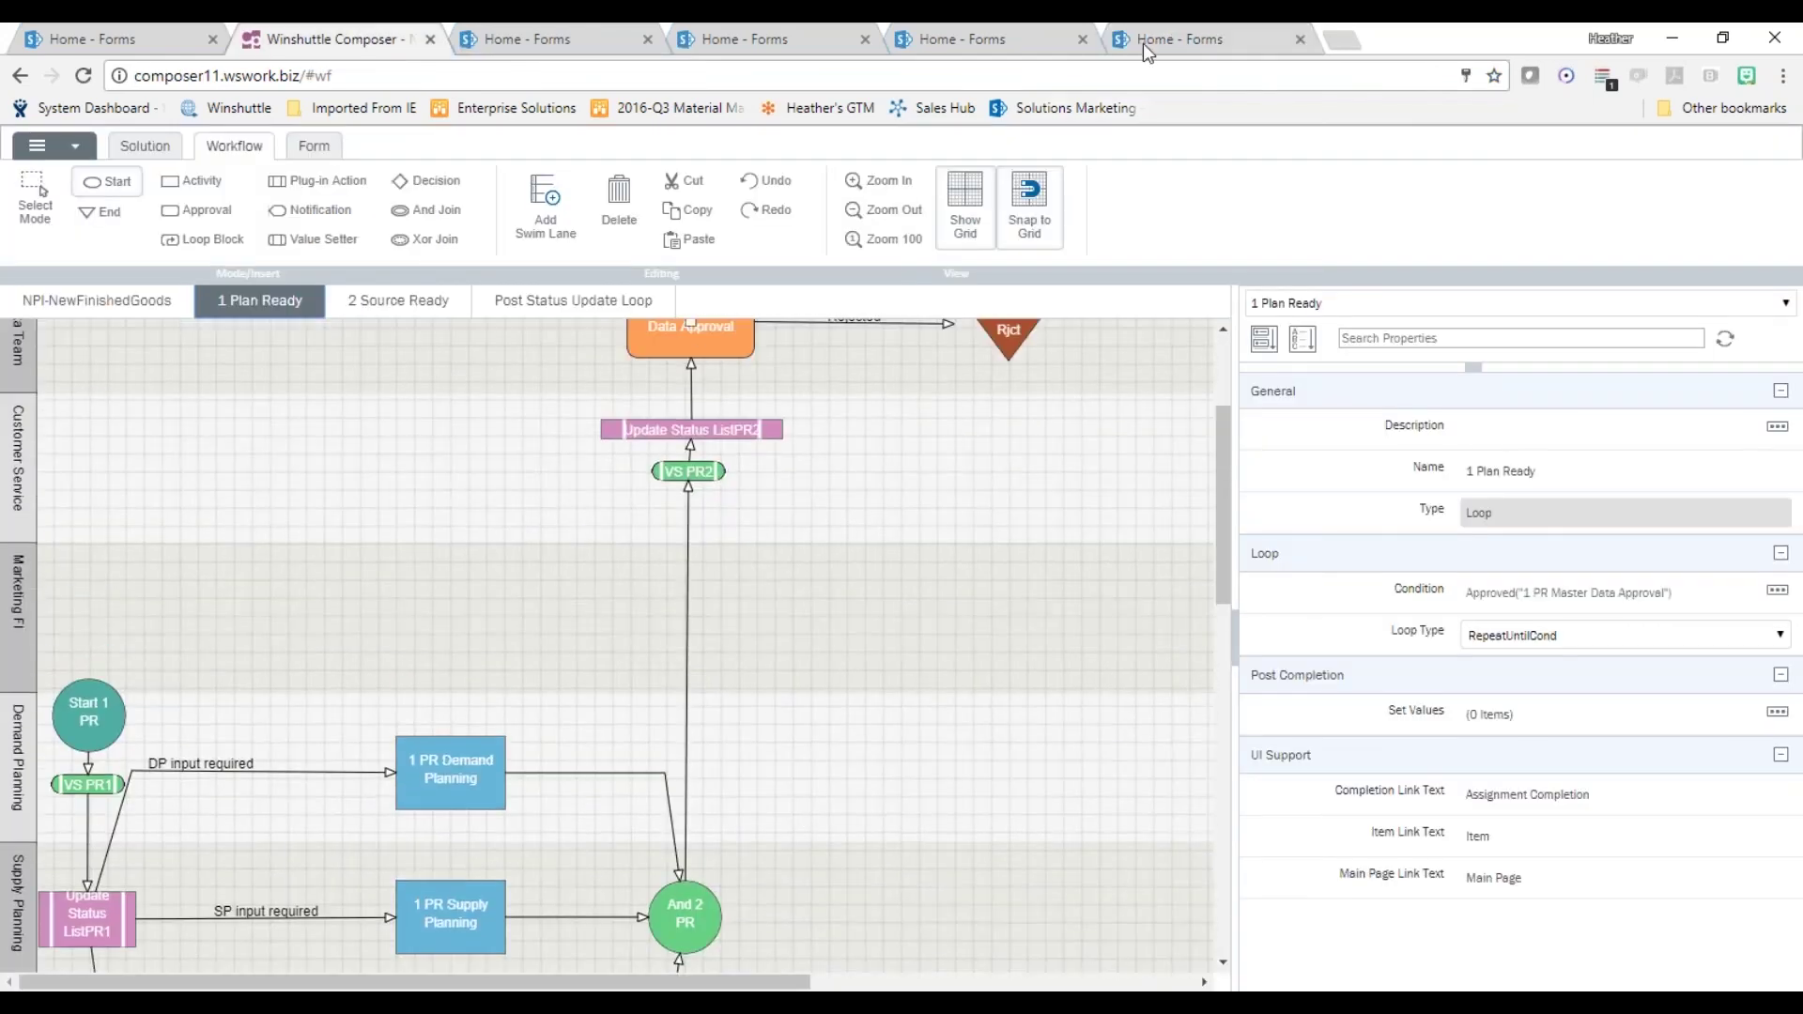
{"action": "left_click", "coordinate": [1142, 43]}
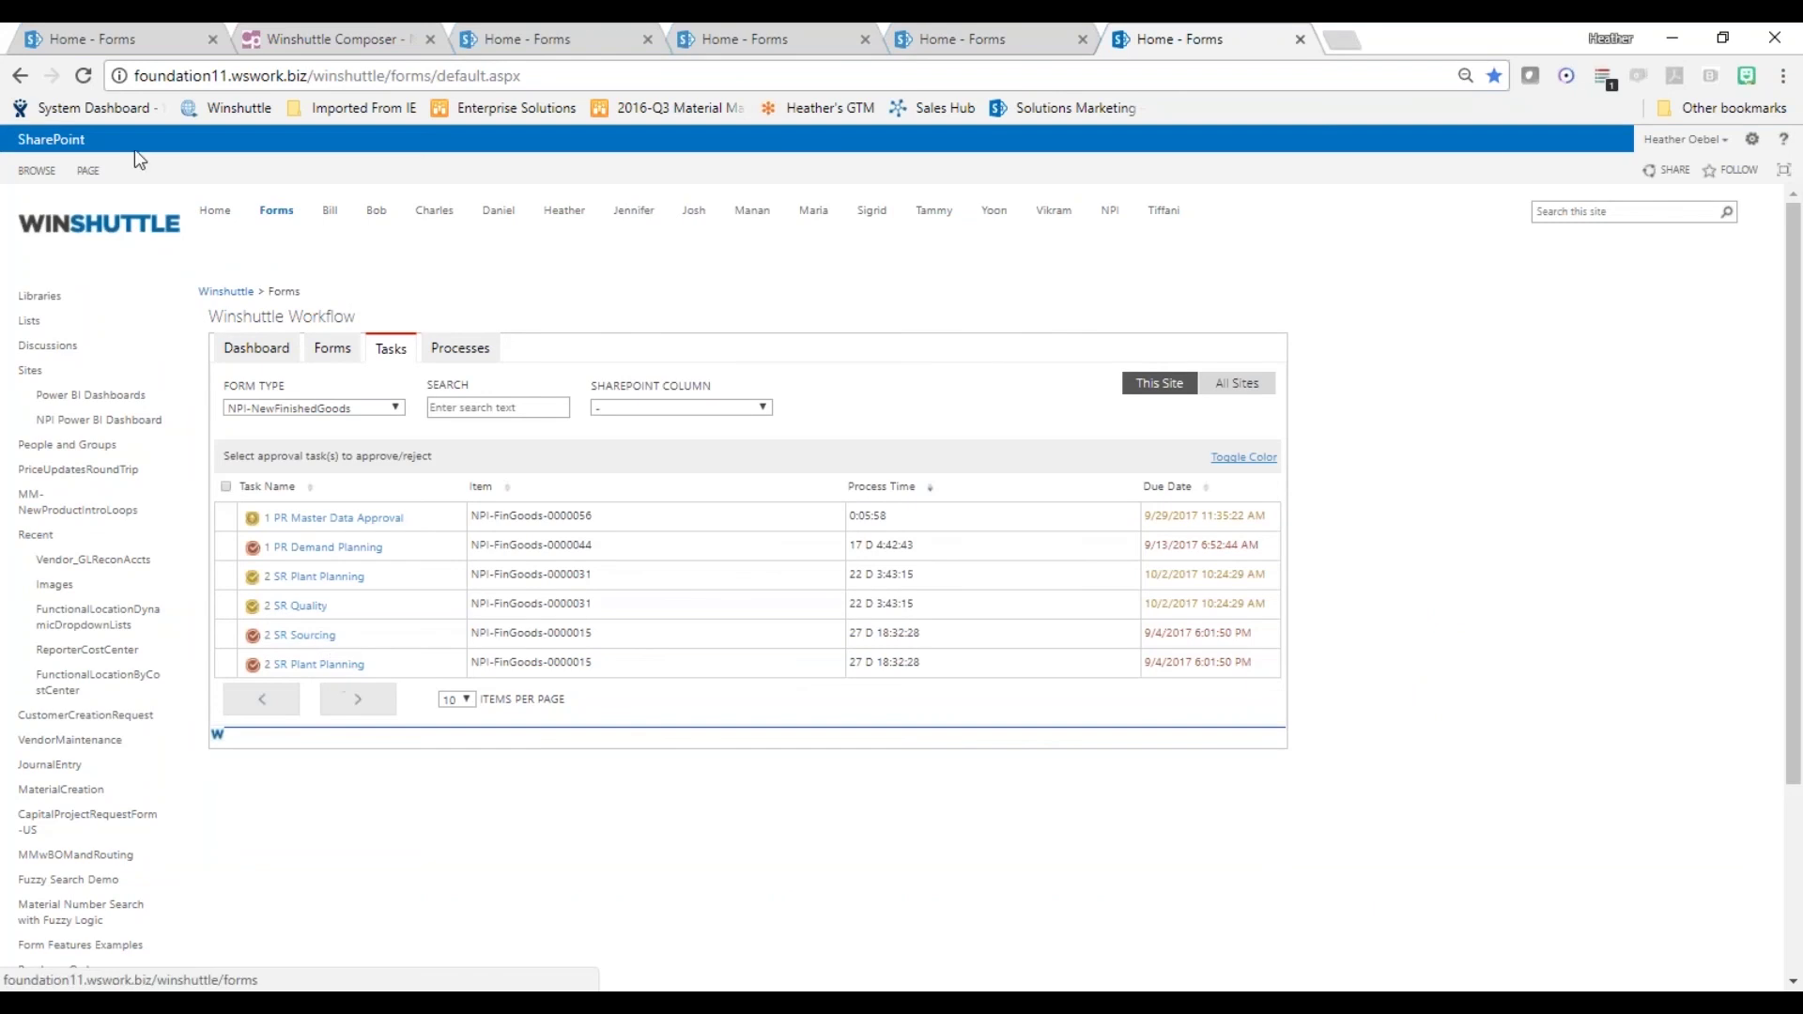
{"action": "left_click", "coordinate": [81, 75]}
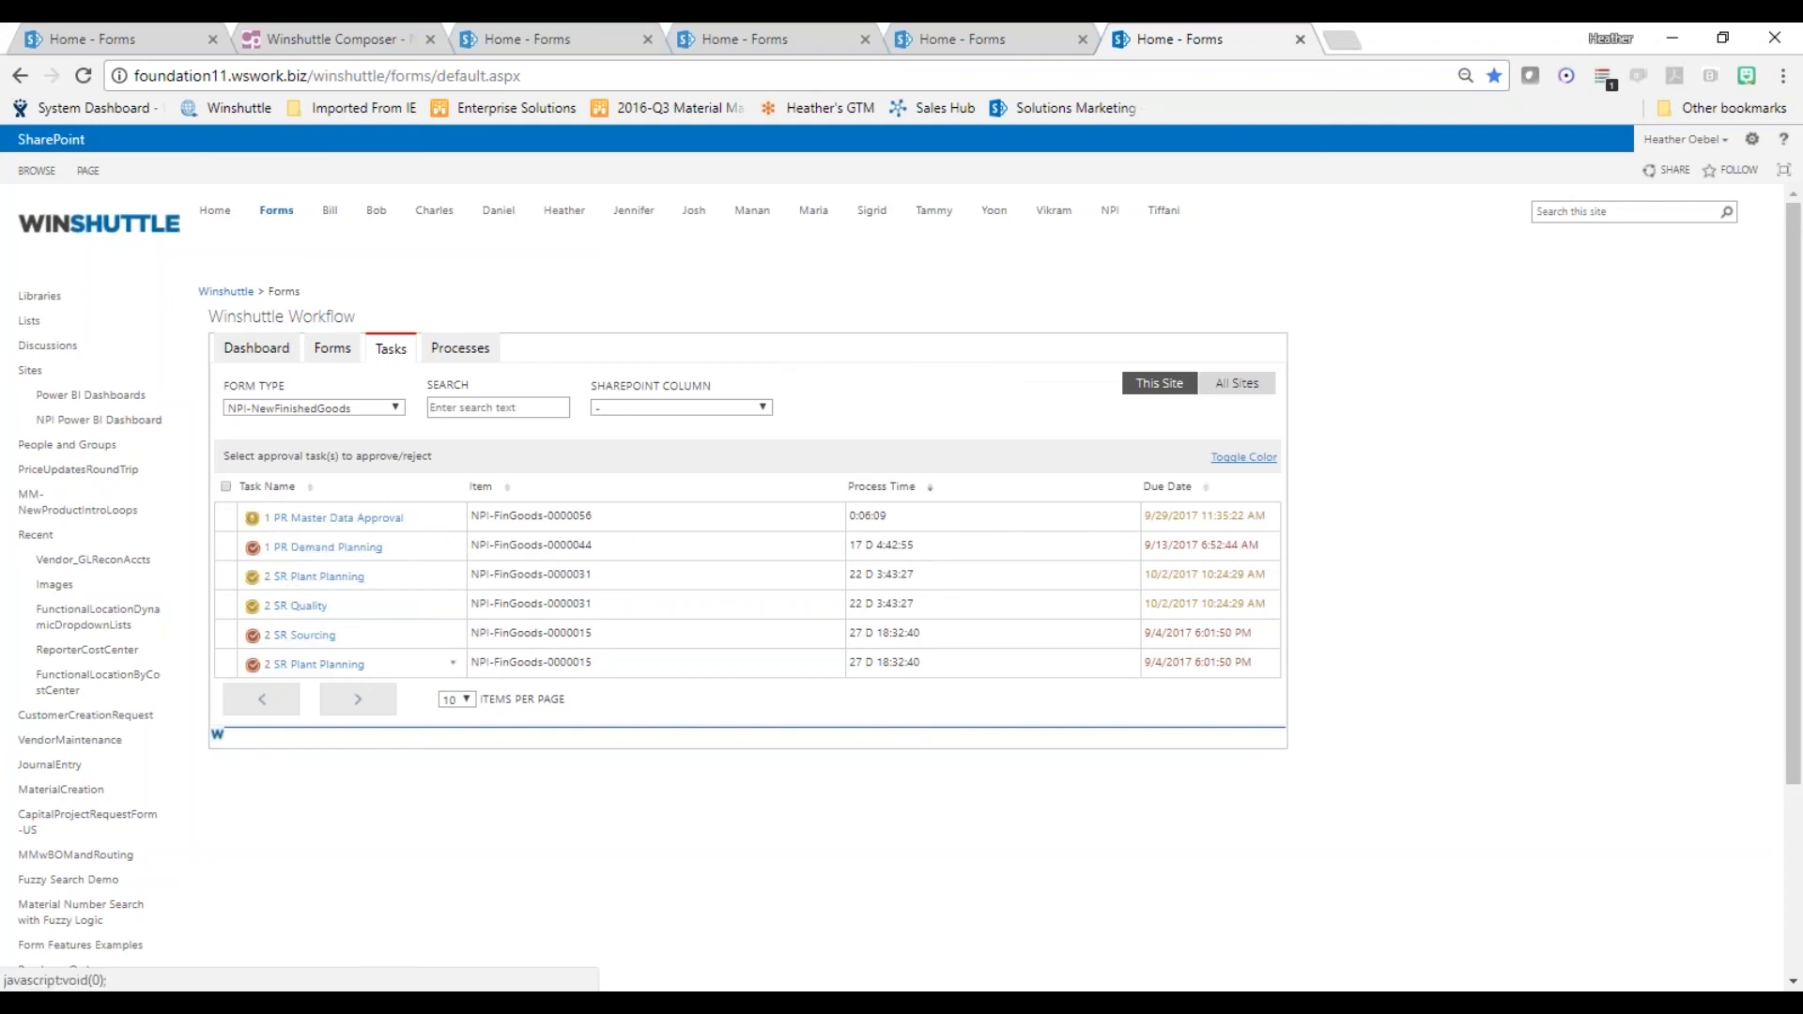
{"action": "left_click", "coordinate": [305, 523]}
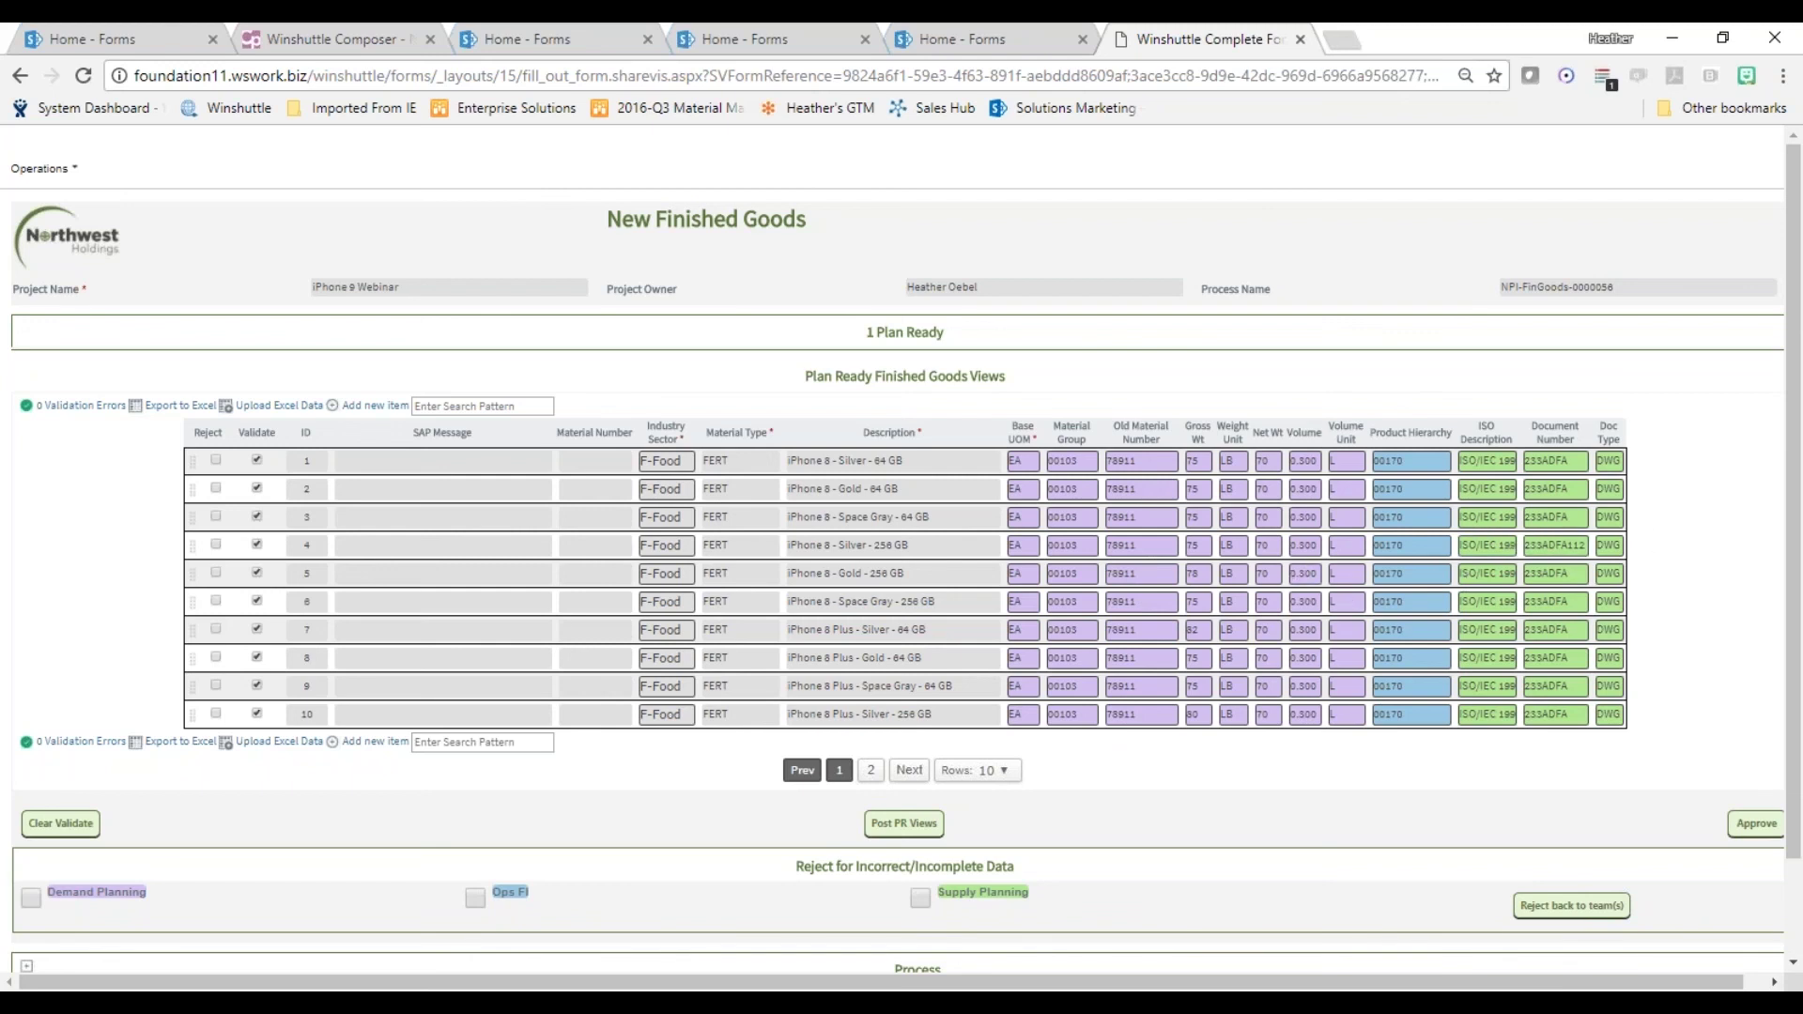
Set item 4's gross weight to 79 and mark items 2 and 8 as rejected in the Plan Ready Finished Goods Views table.
{"action": "left_click", "coordinate": [1206, 547]}
{"action": "type", "text": "9"}
{"action": "scroll", "coordinate": [111, 571], "scroll_direction": "down", "scroll_amount": 2}
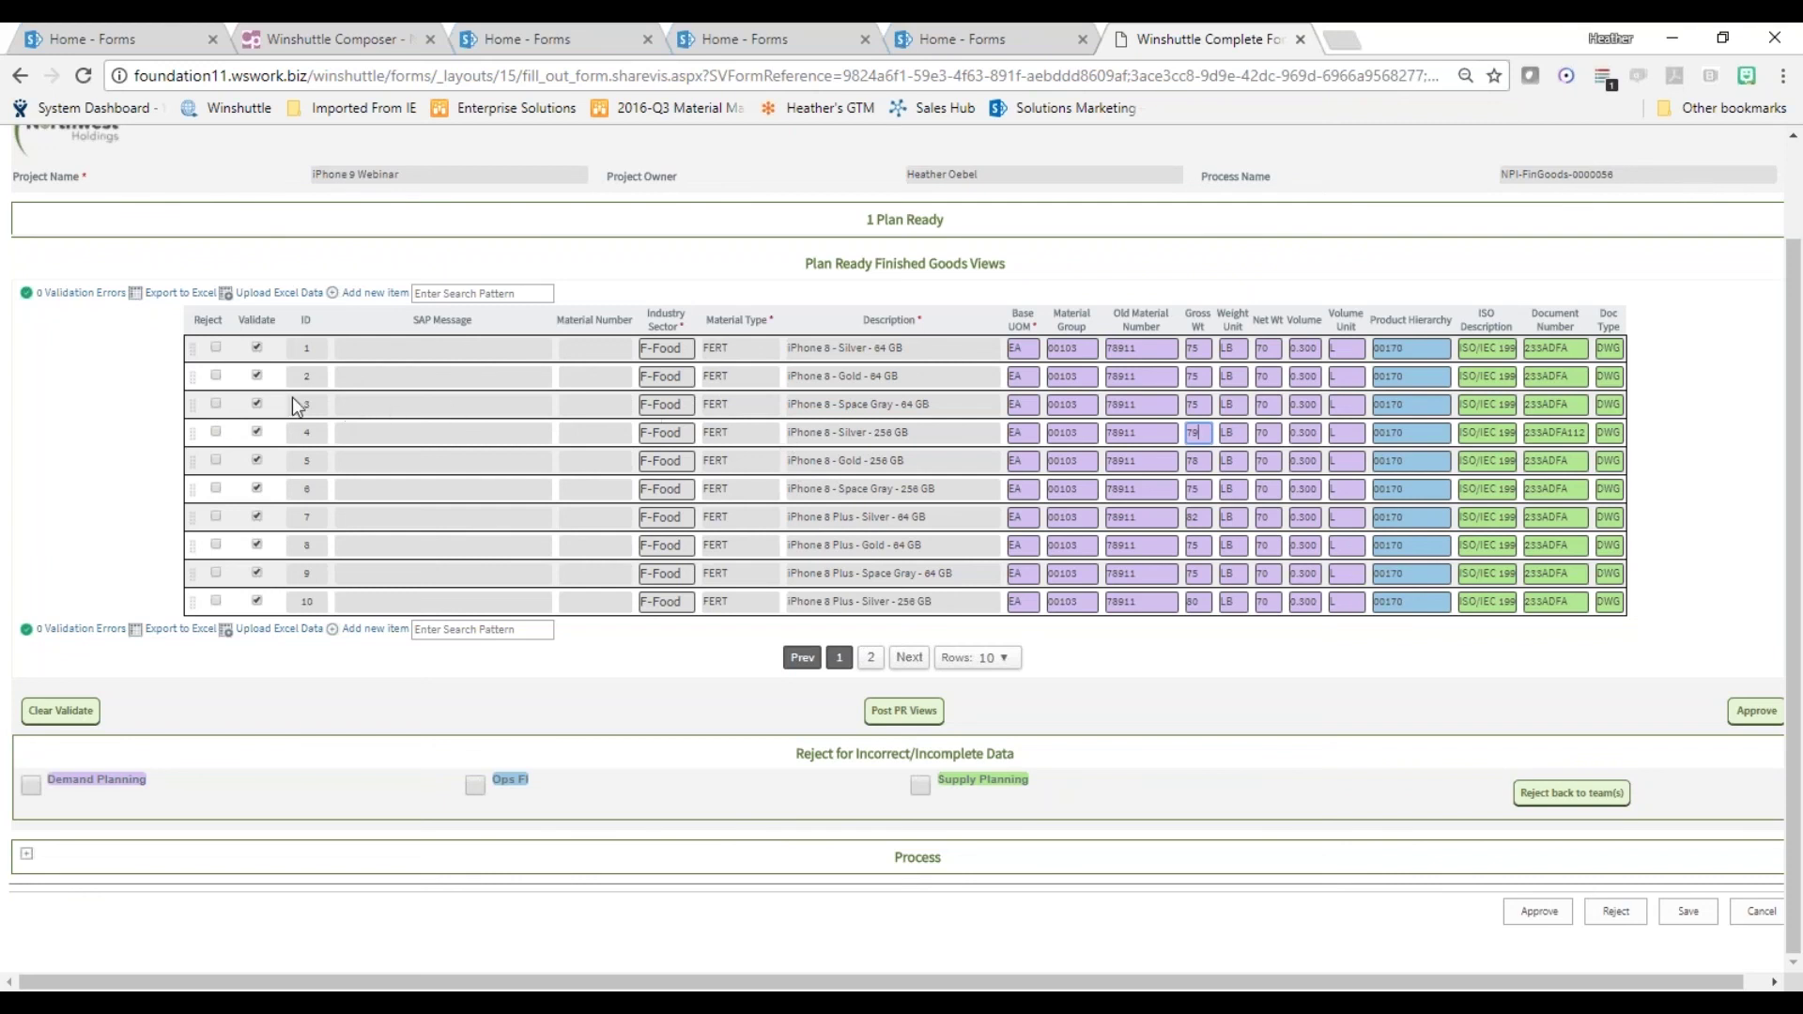
{"action": "left_click", "coordinate": [215, 376]}
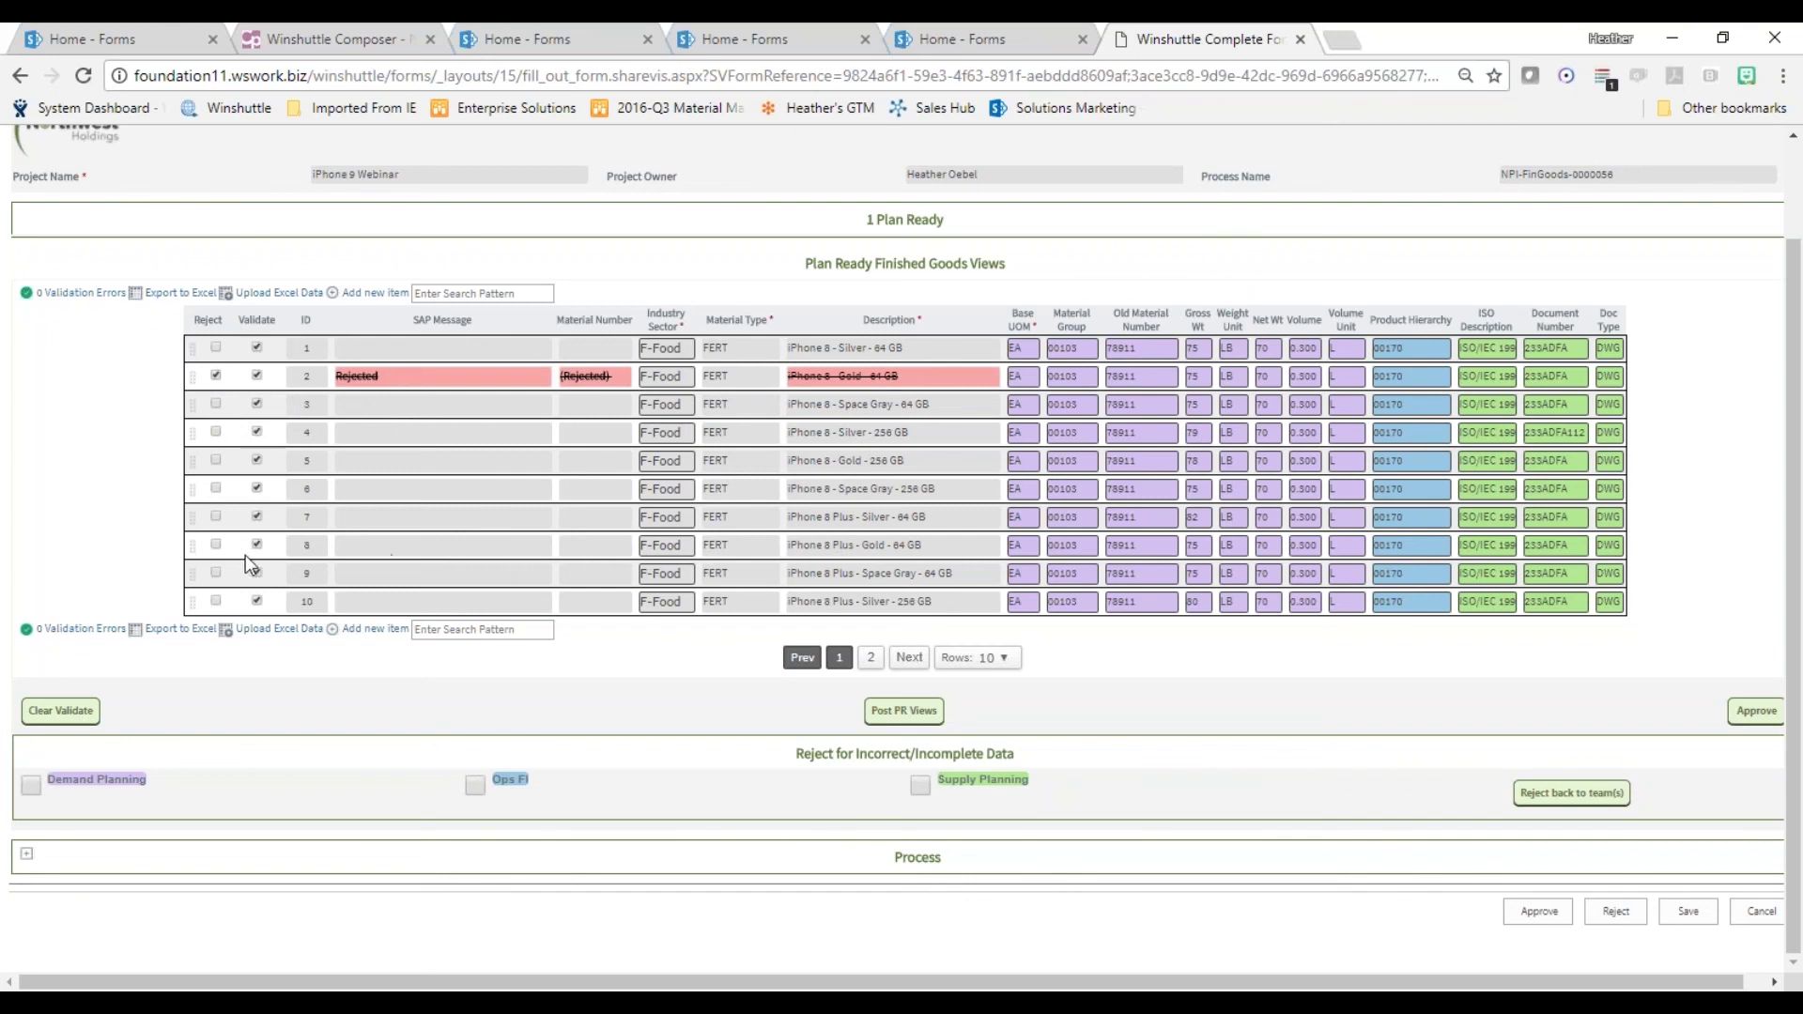
{"action": "left_click", "coordinate": [216, 546]}
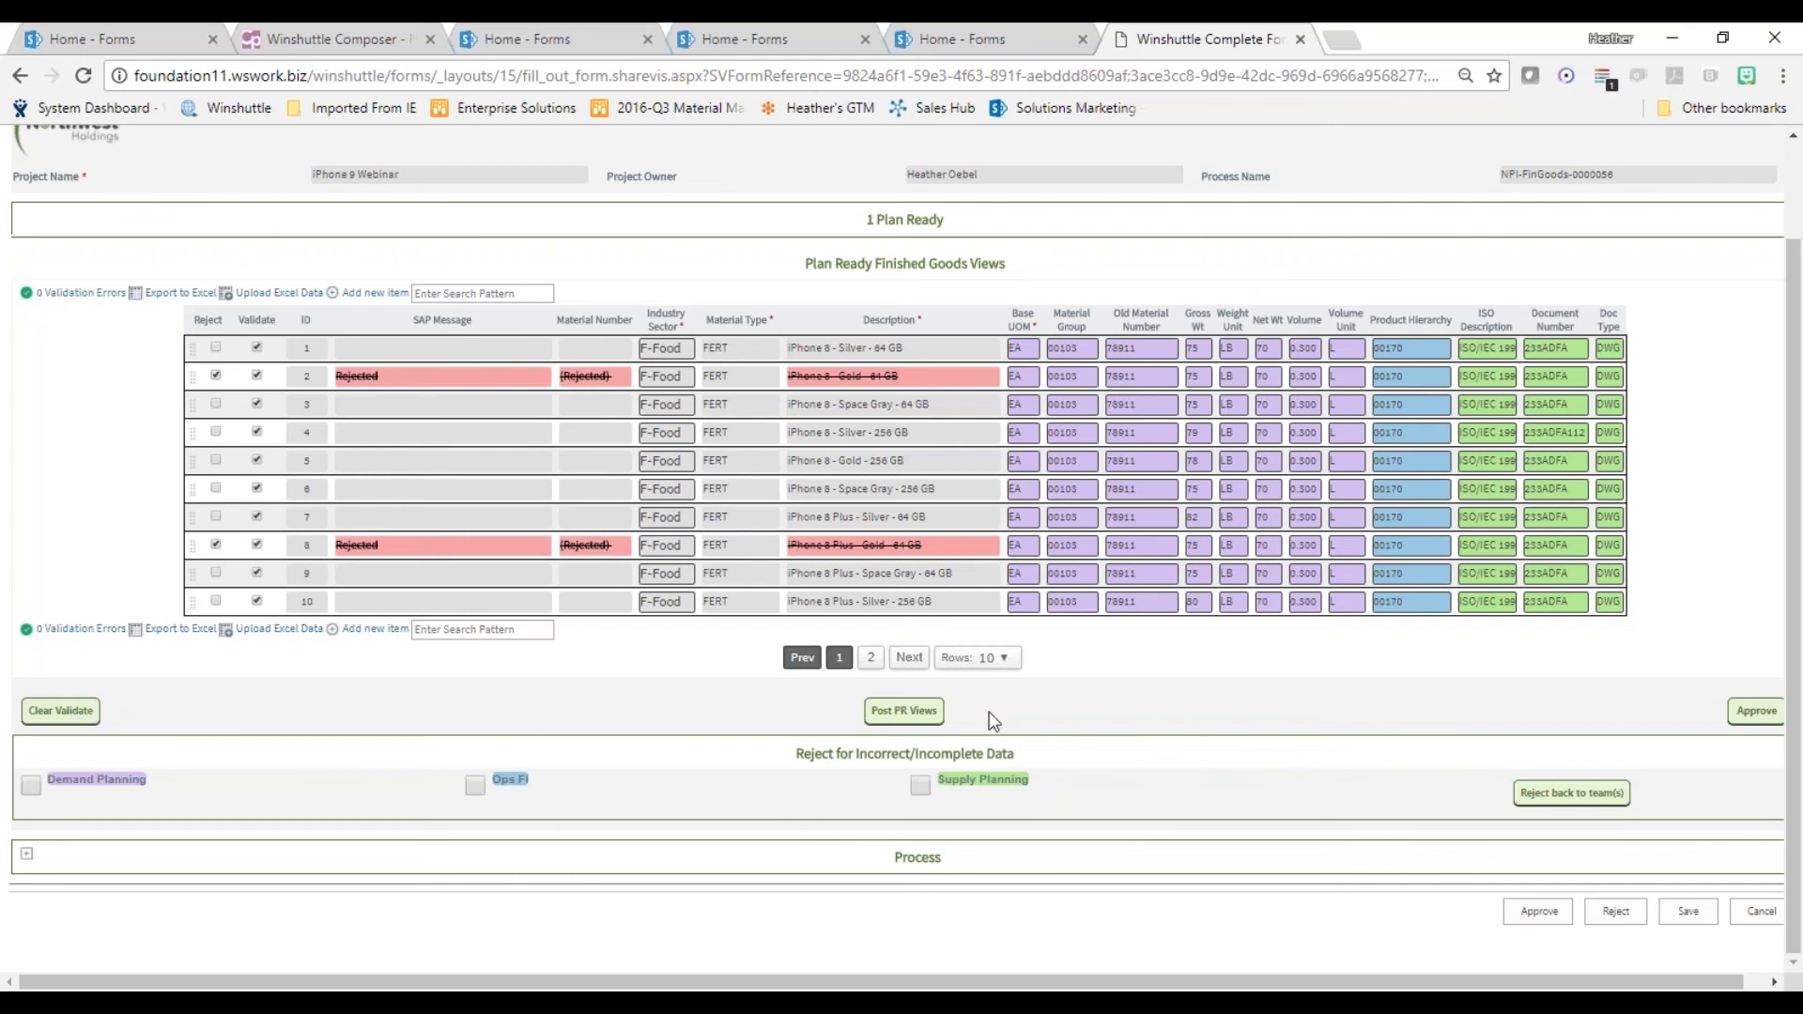
Validate the Plan Ready views against SAP, clear the Validate flags, and post the PR views to create the materials.
{"action": "left_click", "coordinate": [930, 714]}
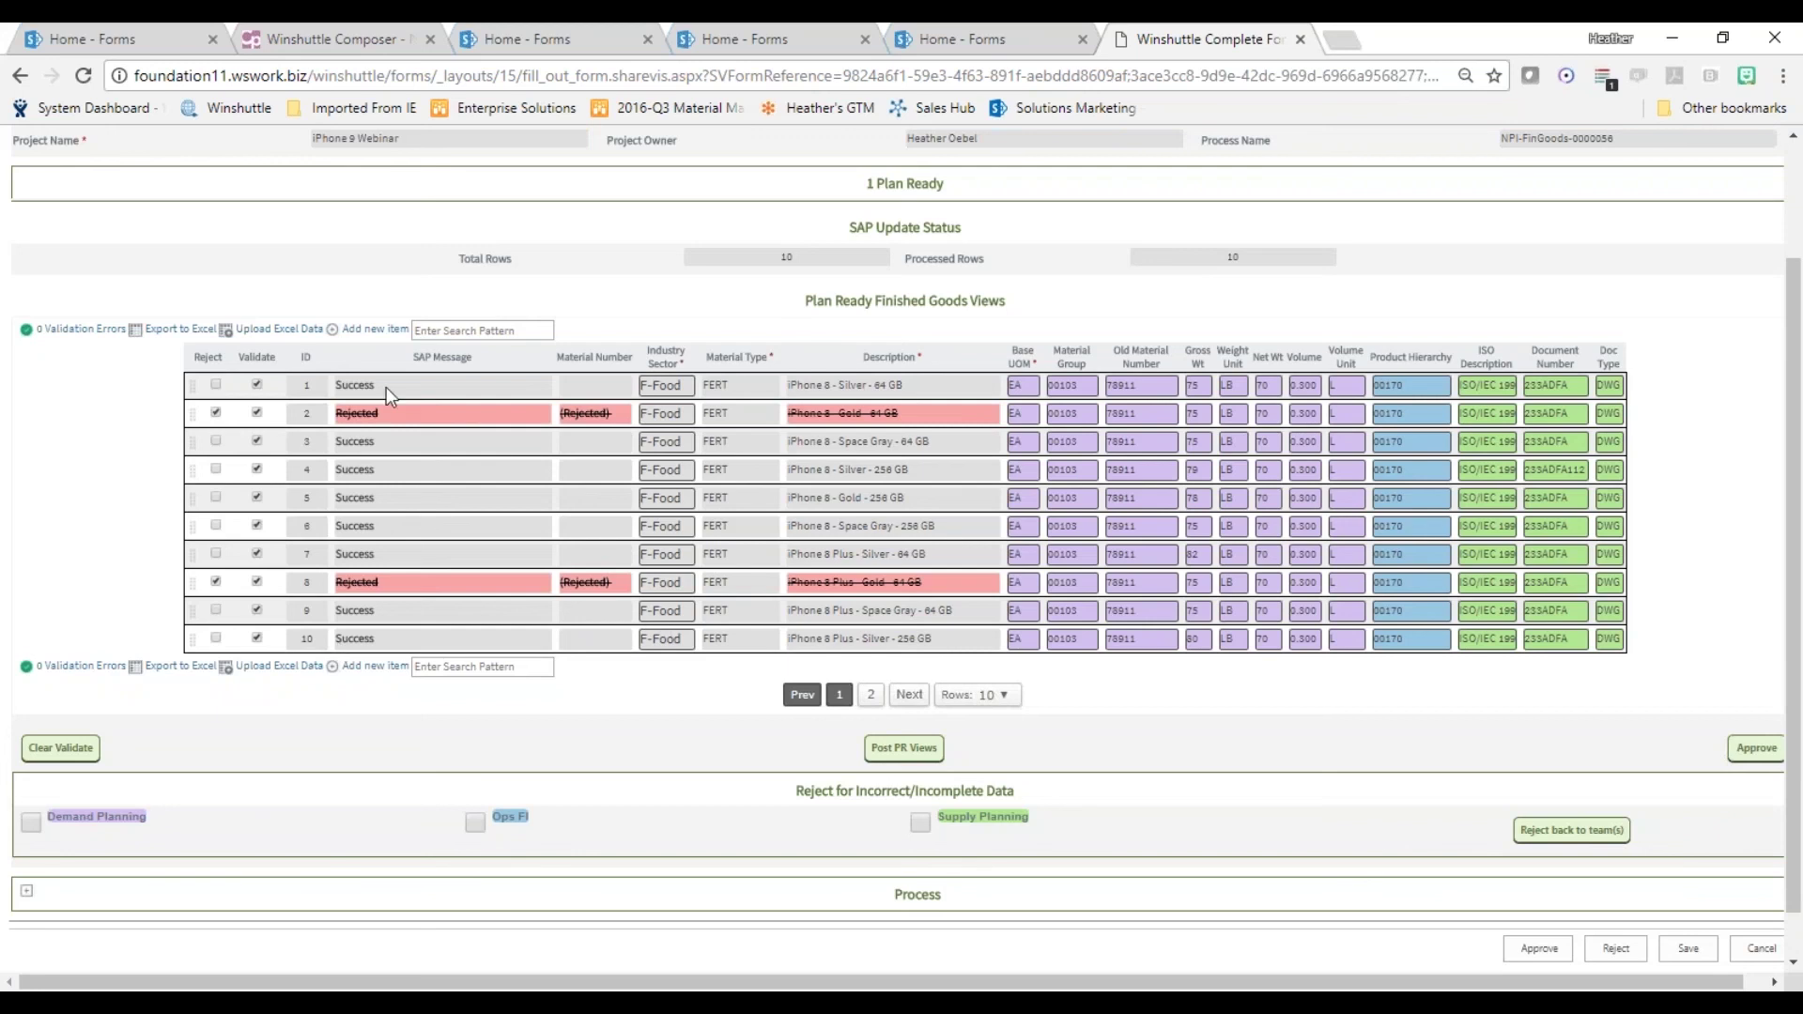
{"action": "left_click", "coordinate": [56, 749]}
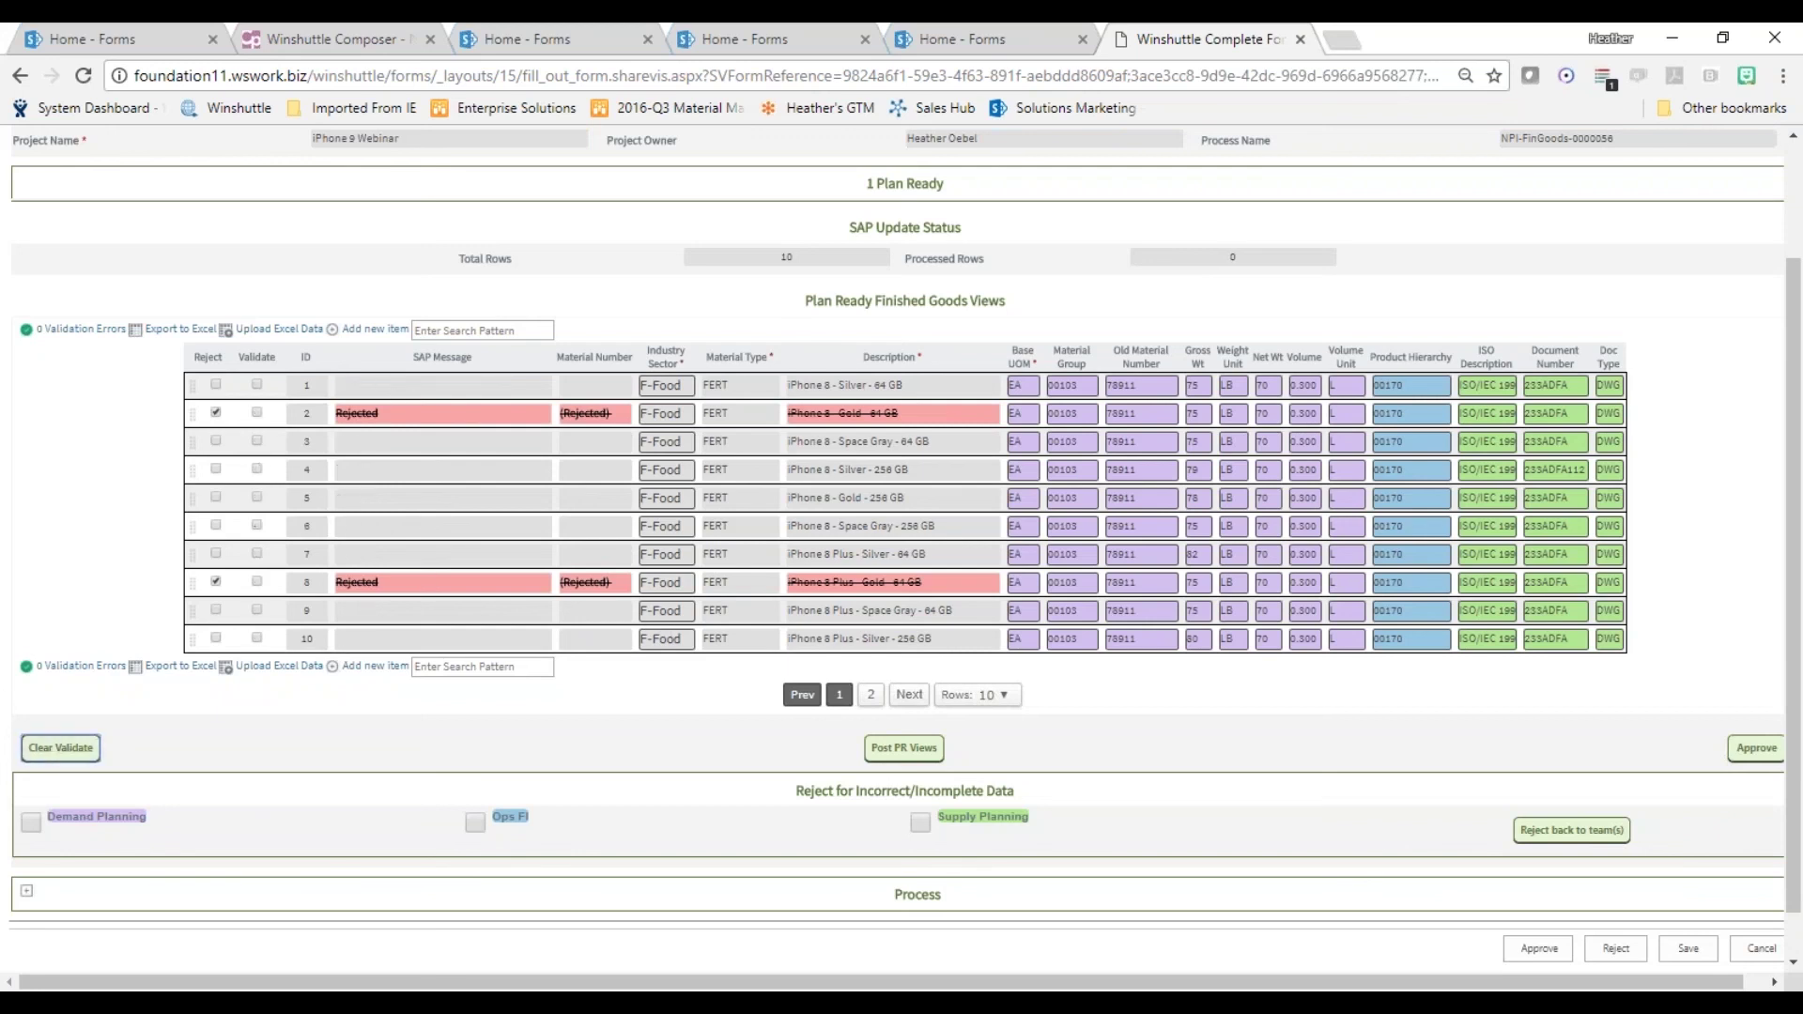
{"action": "left_click", "coordinate": [907, 751]}
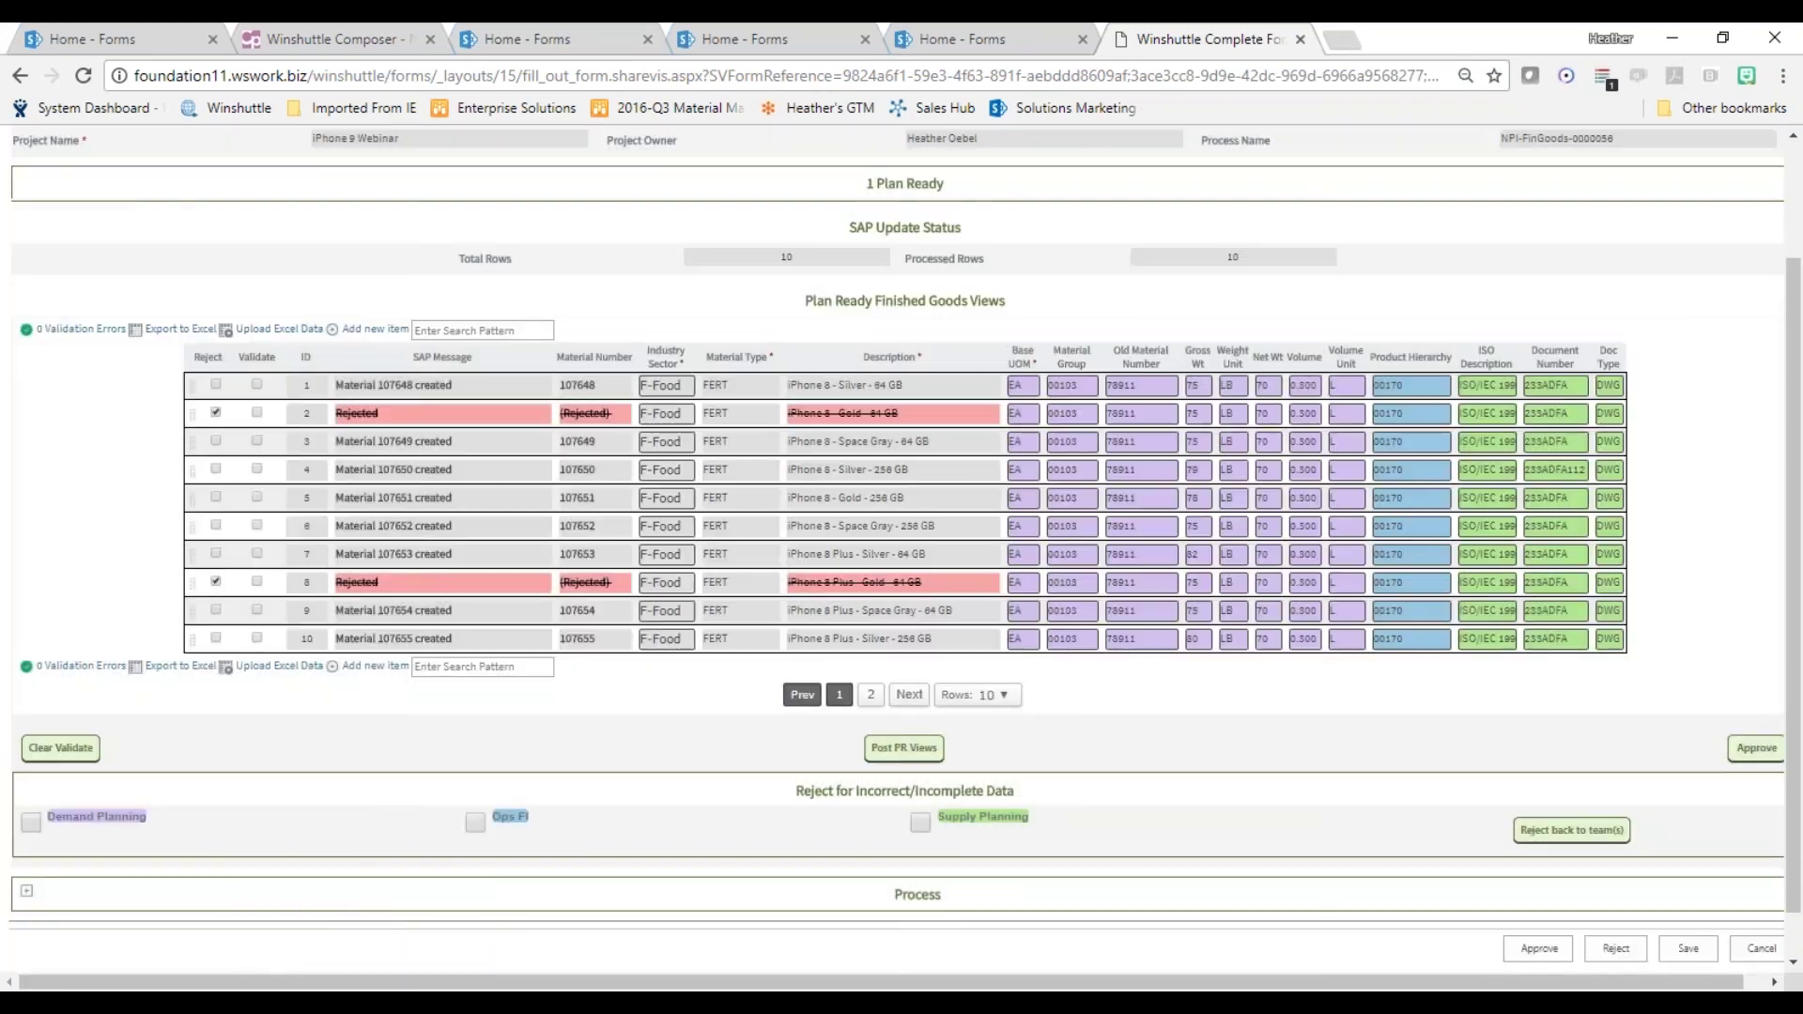
Switch to SAP and display the Basic Data 1 view of material 107648.
{"action": "mouse_move", "coordinate": [413, 988]}
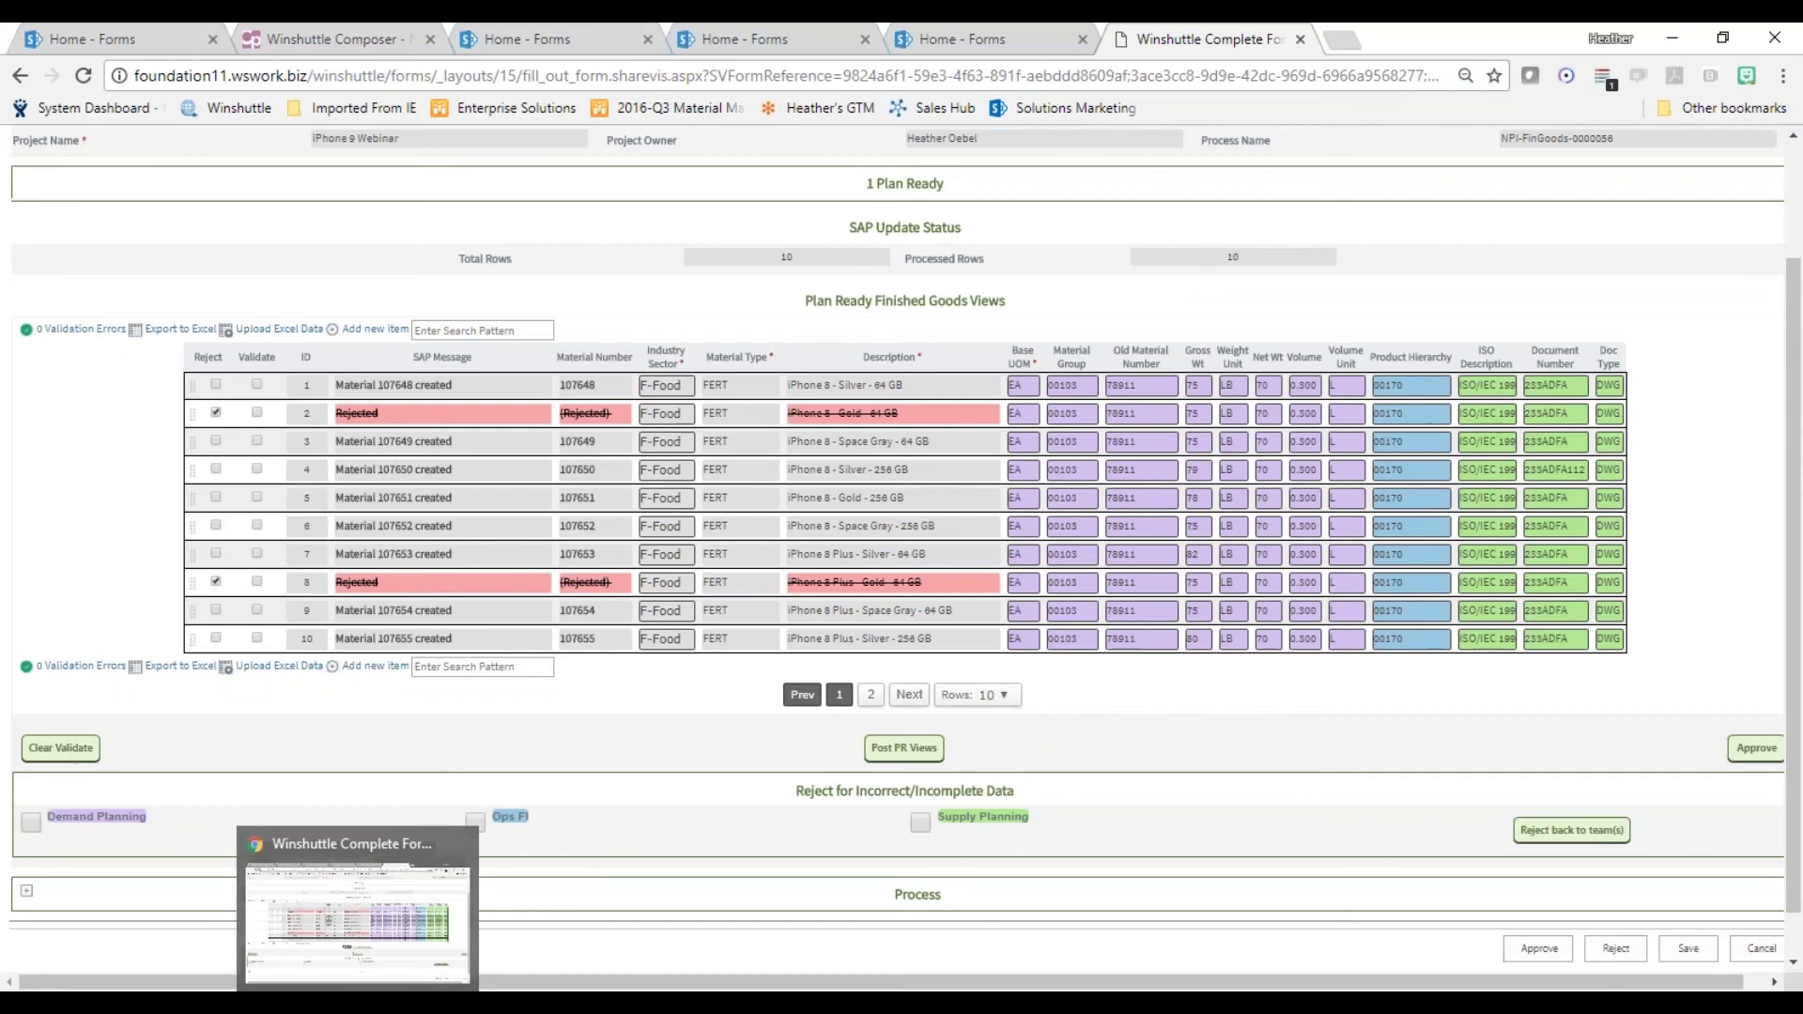
{"action": "mouse_move", "coordinate": [577, 987]}
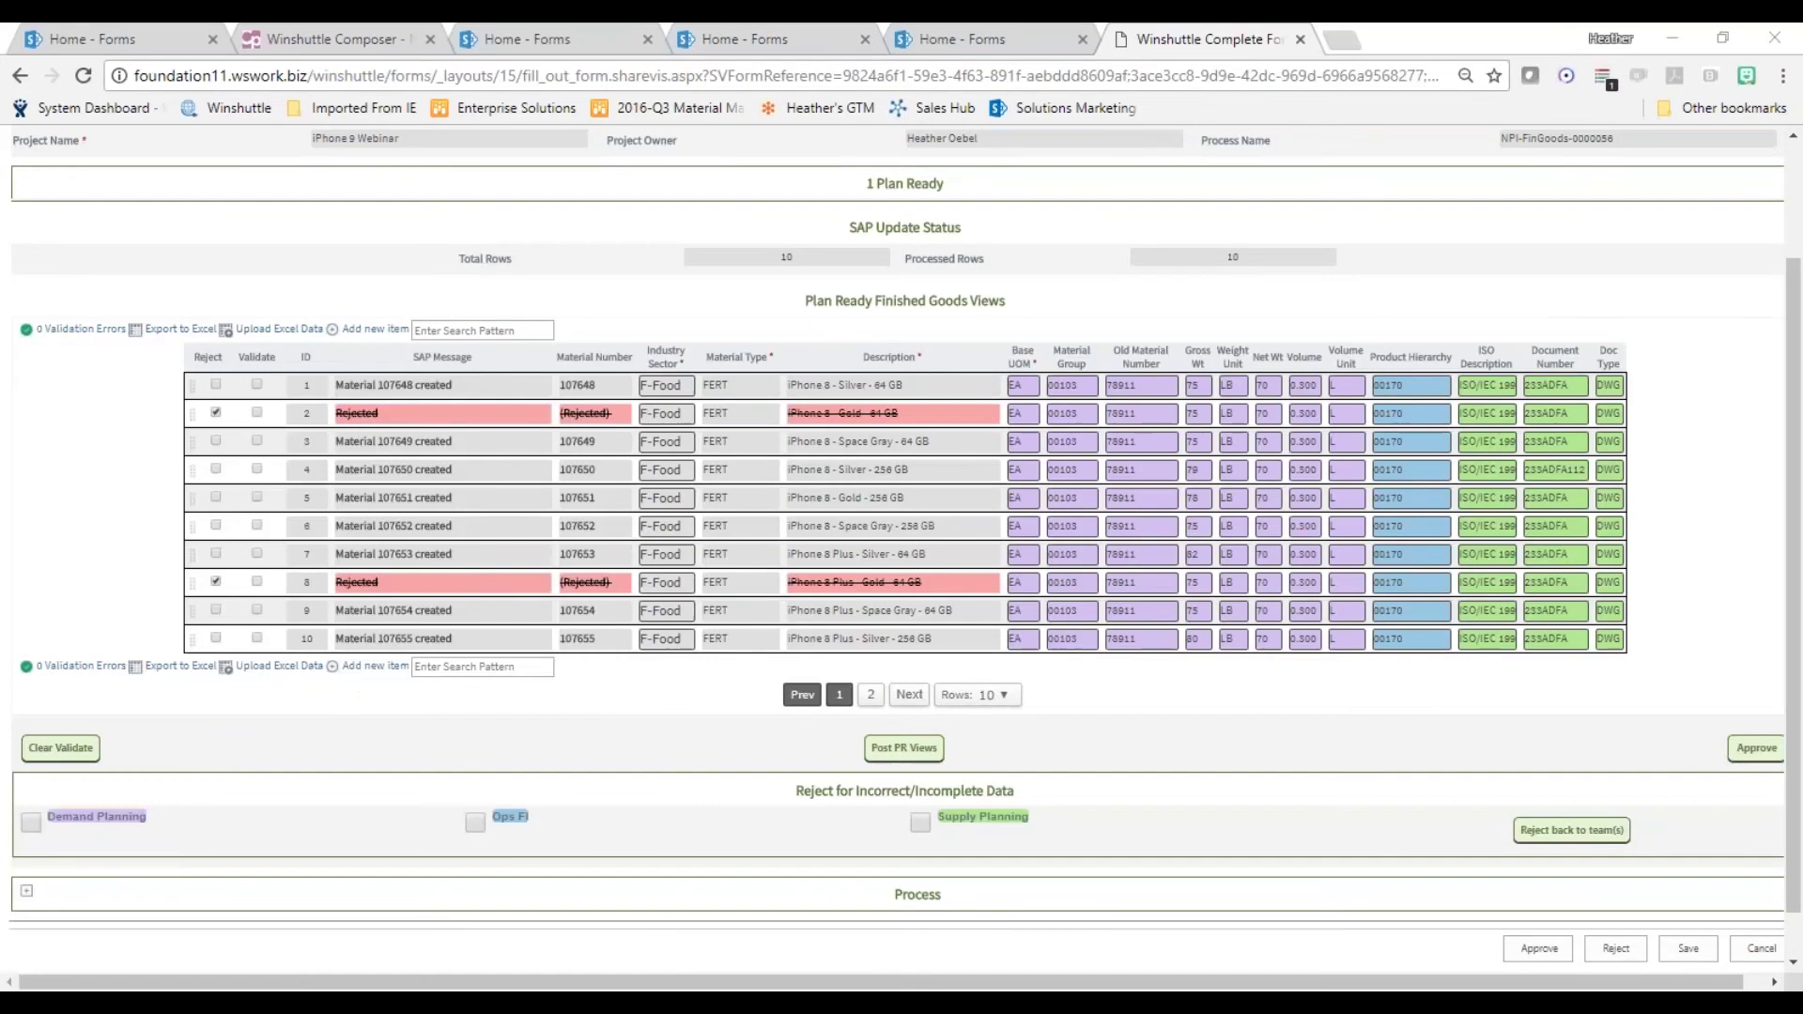
{"action": "left_click_drag", "start_coordinate": [0, 406], "coordinate": [1318, 265]}
{"action": "type", "text": "107"}
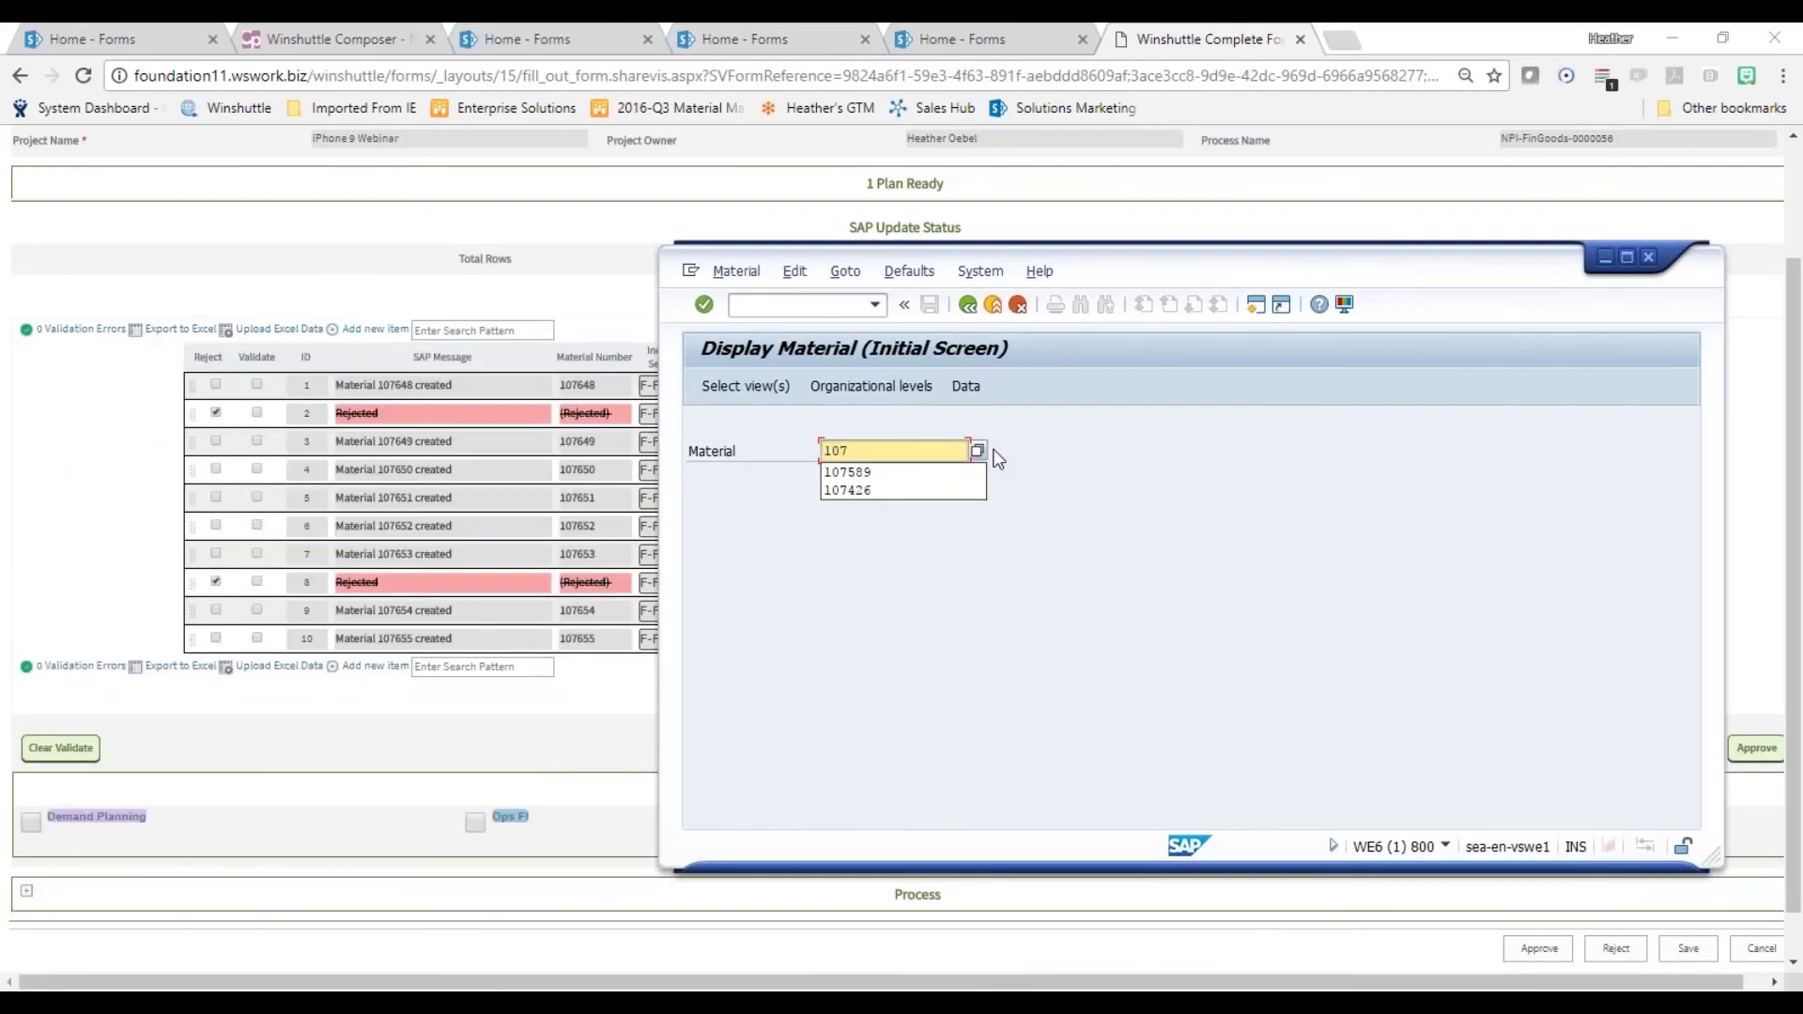
{"action": "type", "text": "648"}
{"action": "key", "text": "Return"}
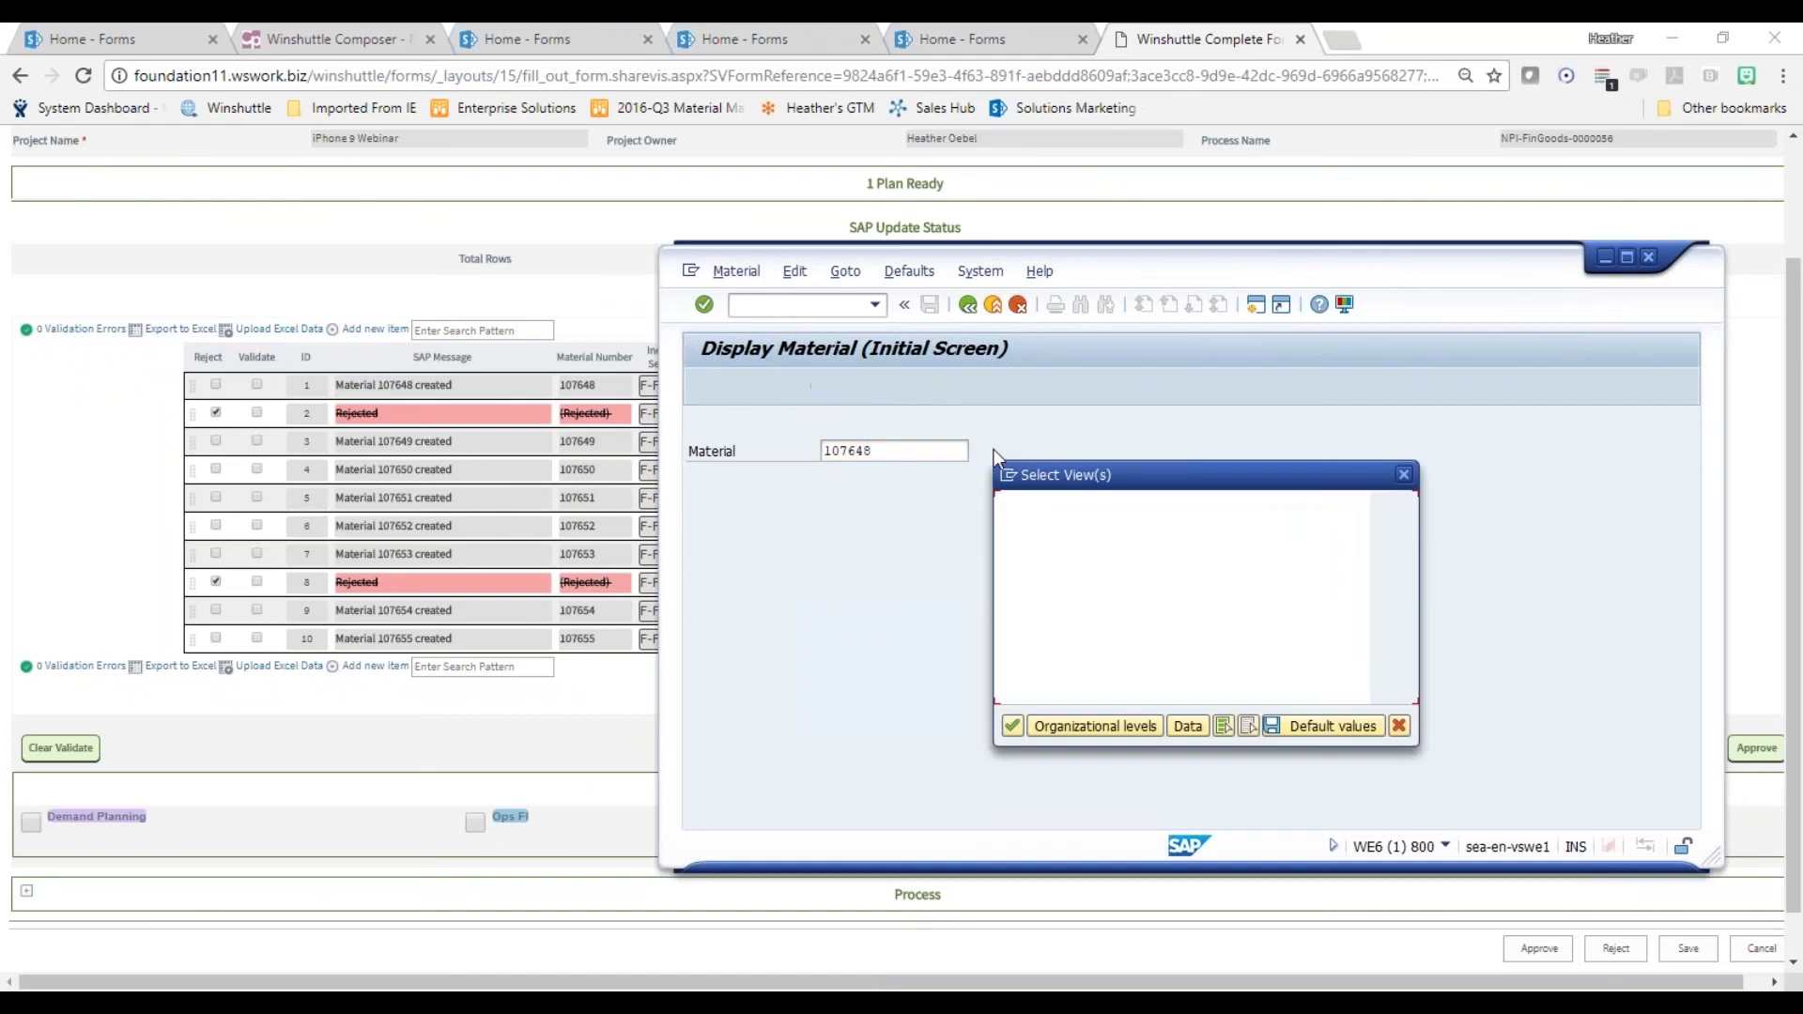
{"action": "left_click", "coordinate": [1009, 532]}
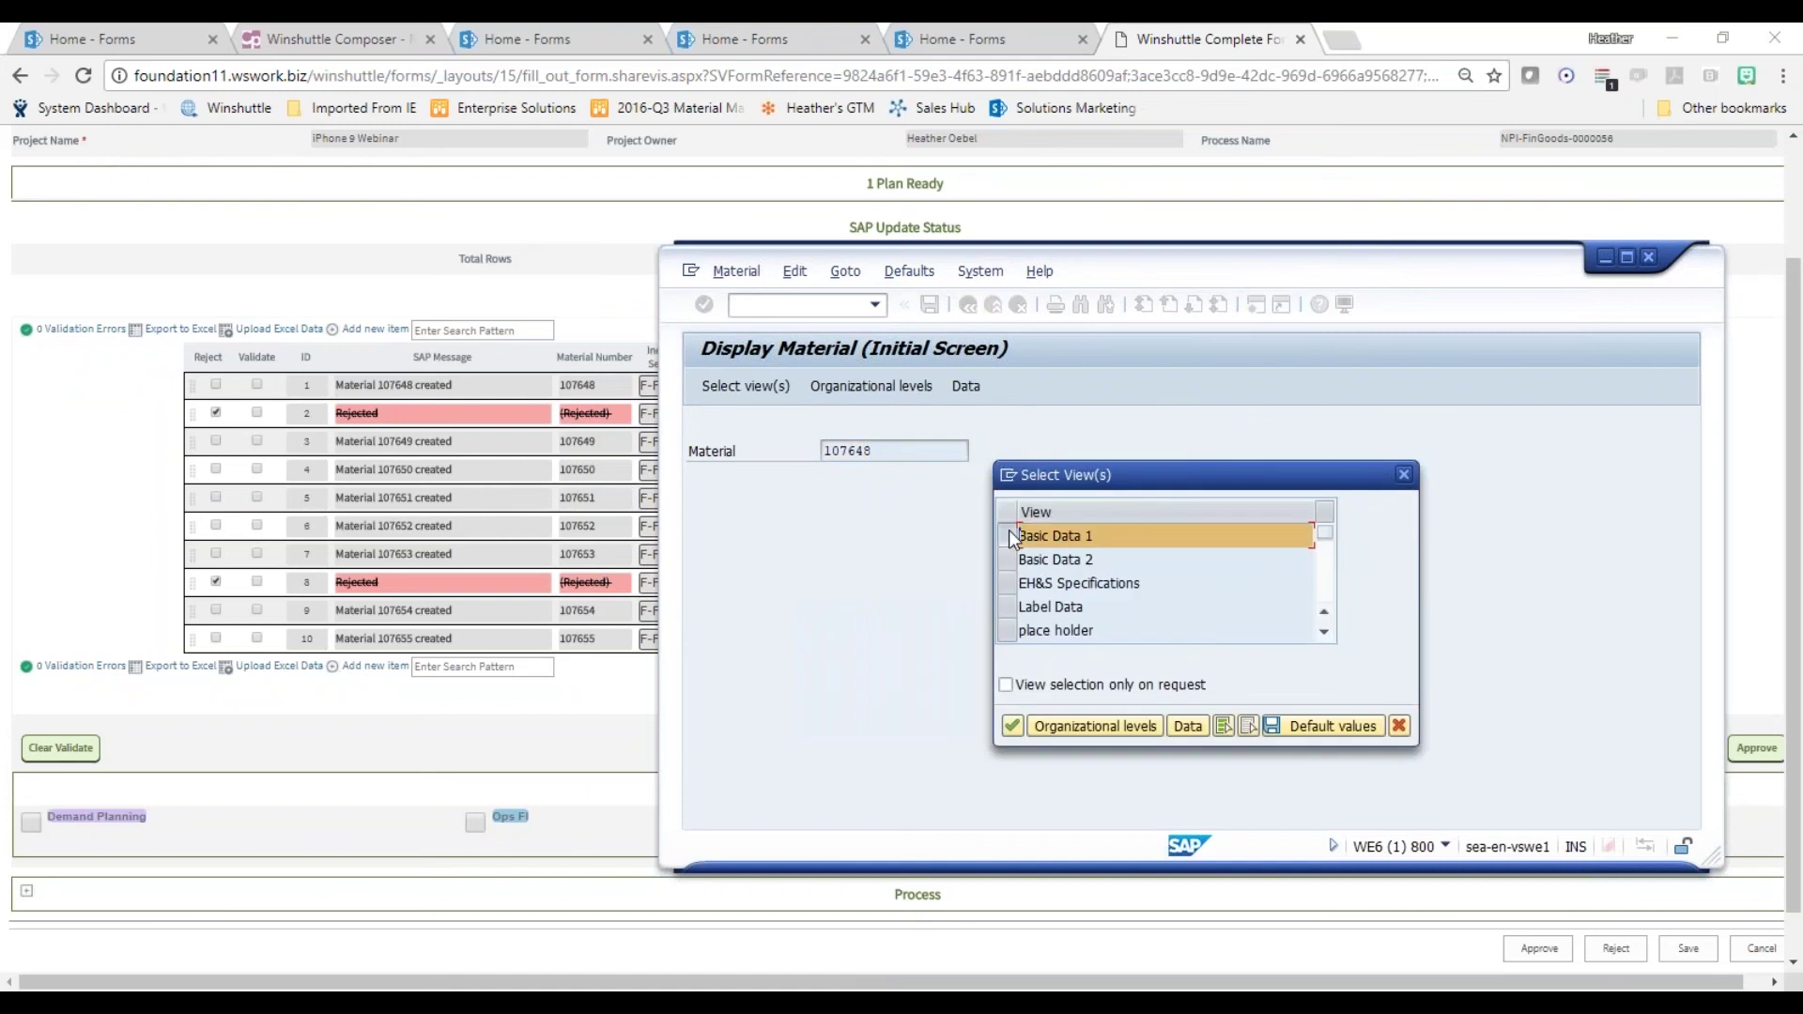
{"action": "key", "text": "Return"}
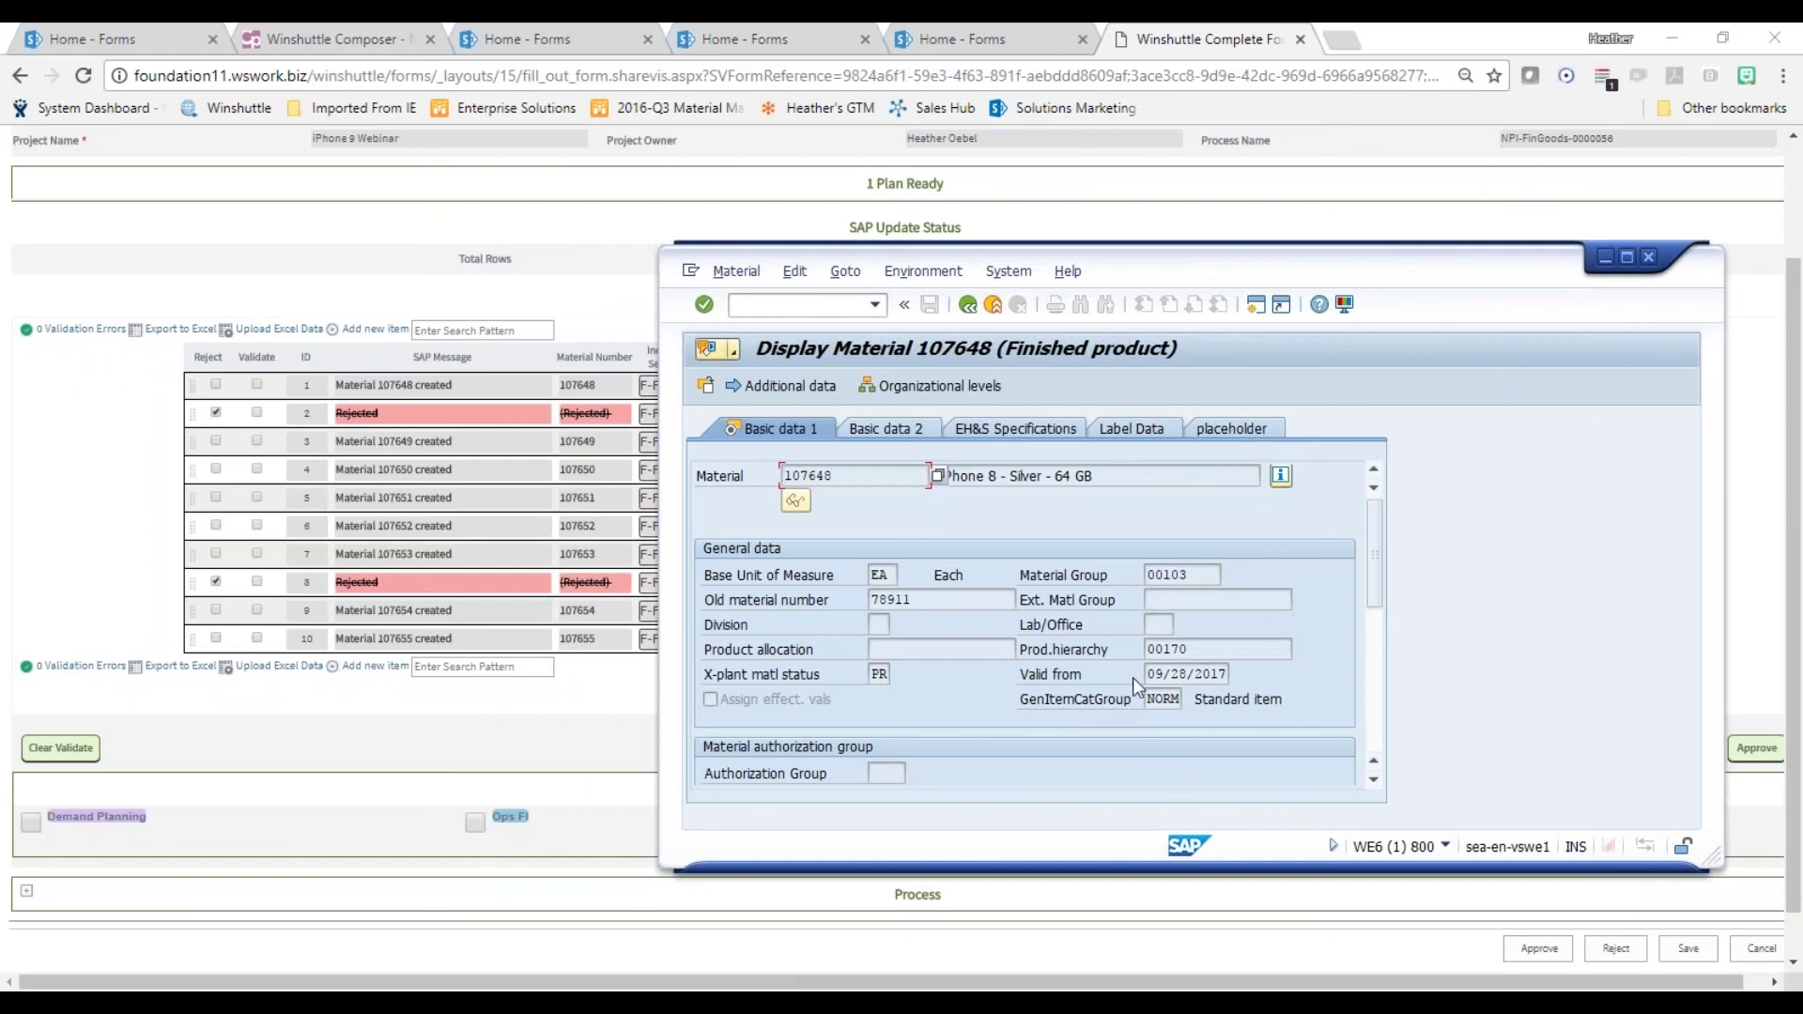
Examine the change documents for material 107648, go back to the material display, and minimize SAP to return to the form.
{"action": "left_click_drag", "start_coordinate": [1311, 297], "coordinate": [1126, 192]}
{"action": "left_click", "coordinate": [722, 207]}
{"action": "left_click", "coordinate": [723, 235]}
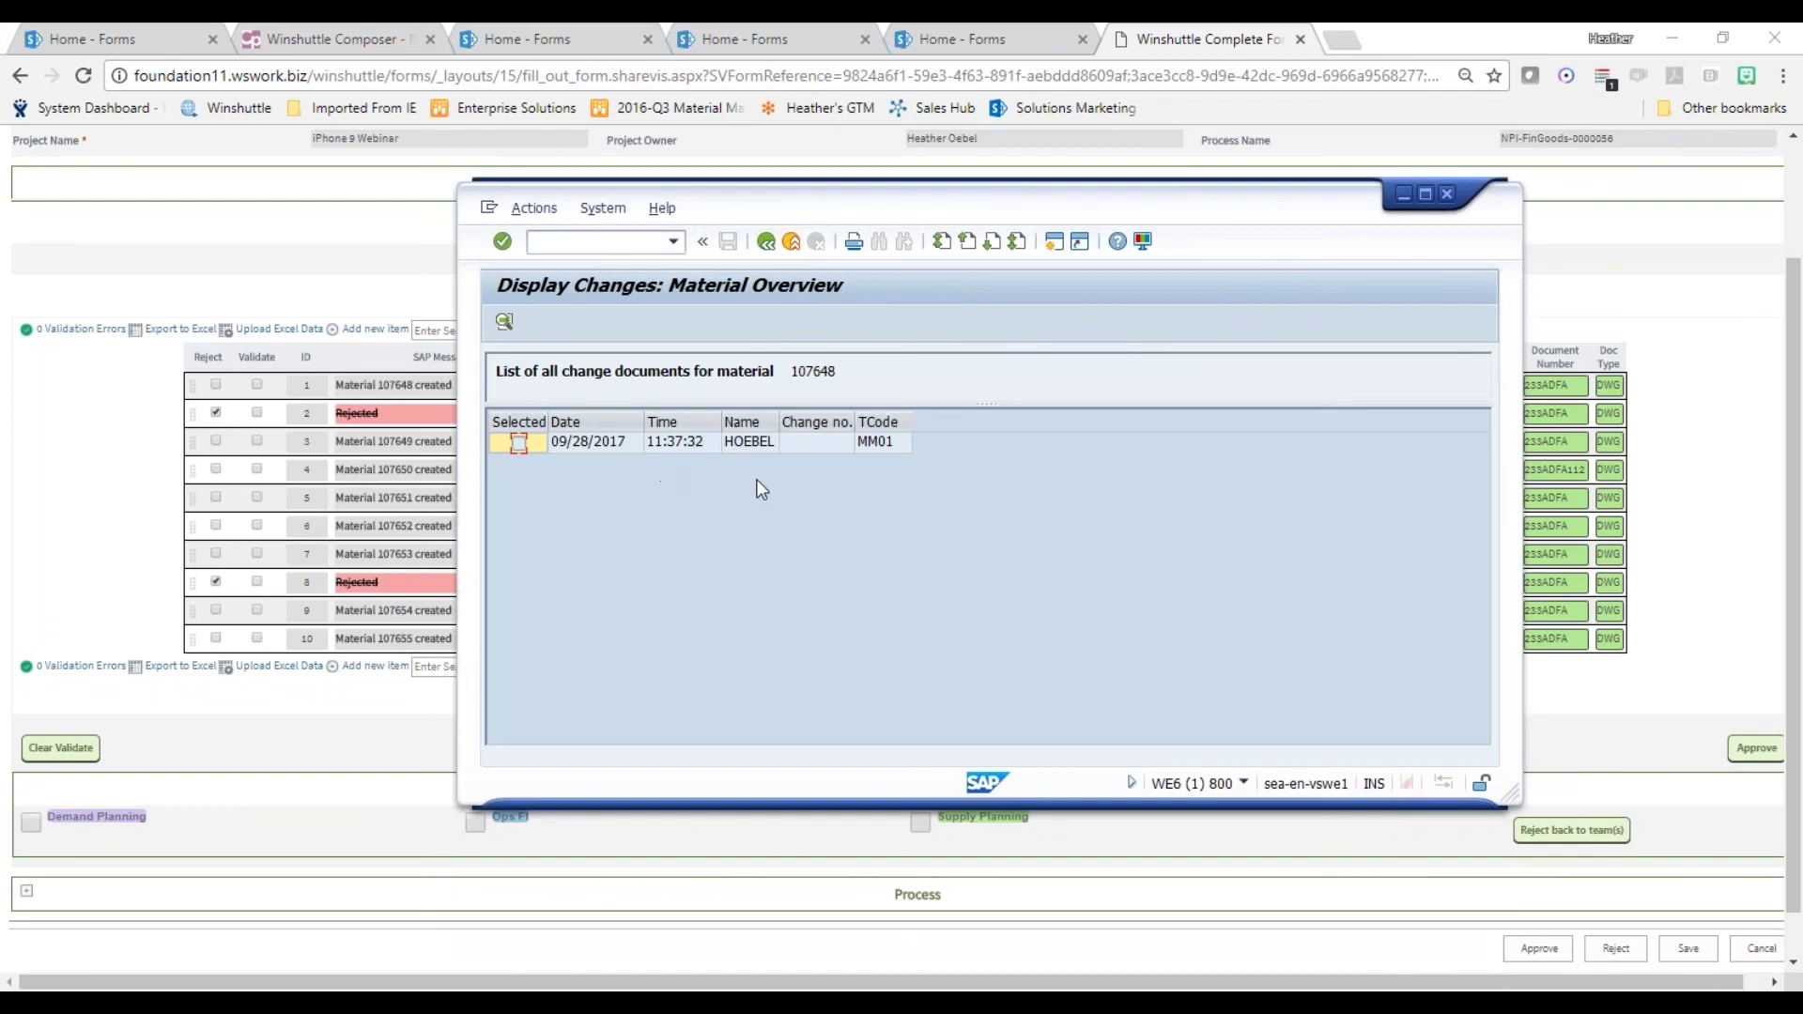
{"action": "left_click", "coordinate": [763, 241]}
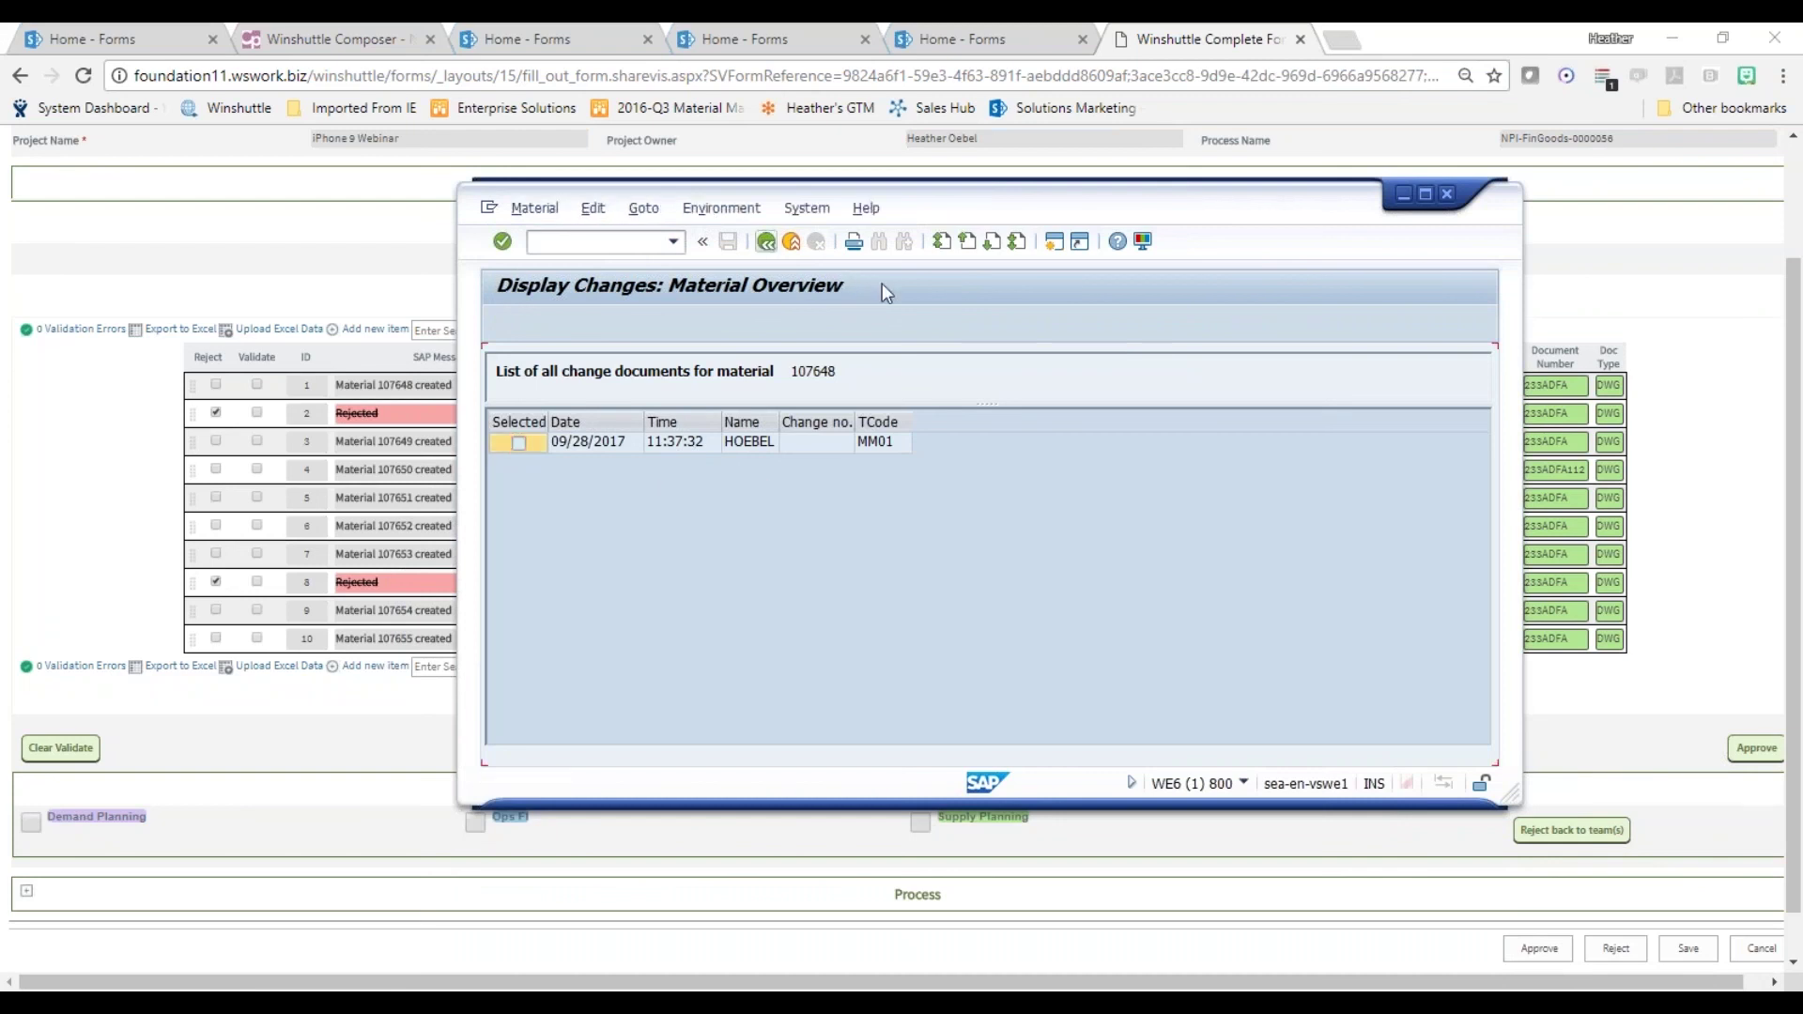
{"action": "left_click", "coordinate": [1404, 193]}
Reject the 1 PR Master Data Approval task from the end of the New Finished Goods form.
{"action": "scroll", "coordinate": [436, 661], "scroll_direction": "down", "scroll_amount": 1}
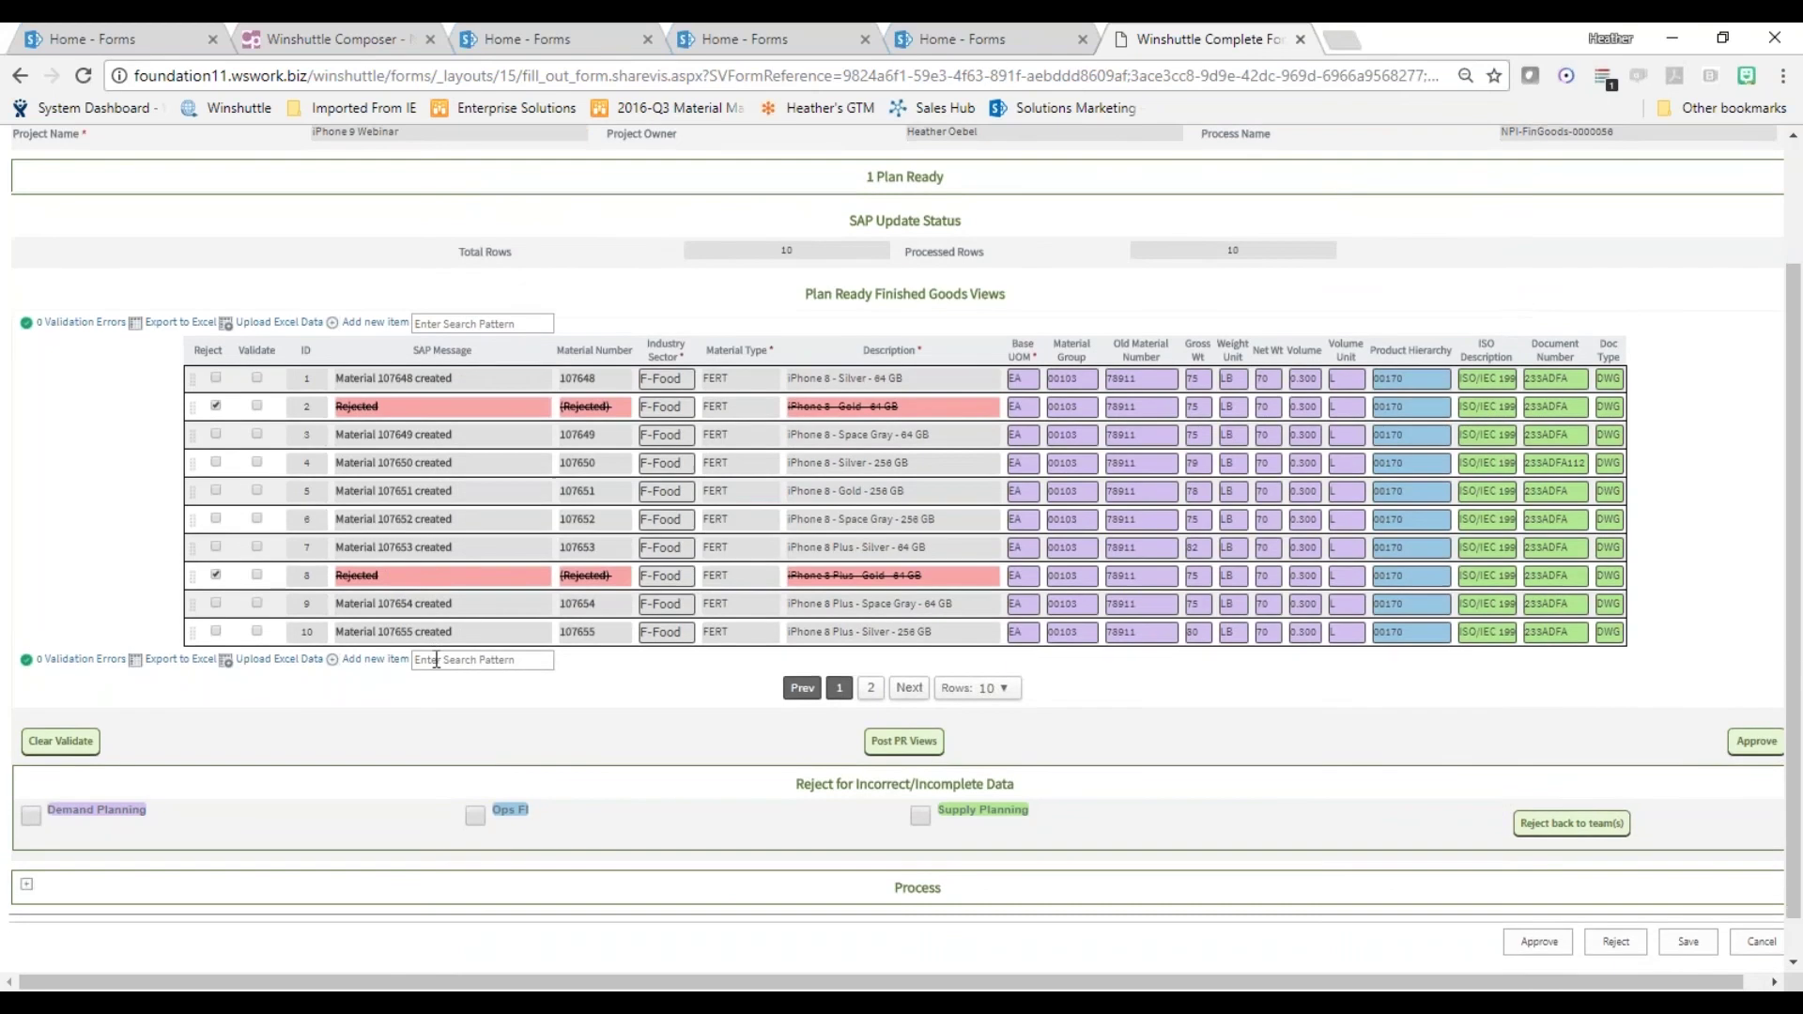
{"action": "scroll", "coordinate": [470, 657], "scroll_direction": "down", "scroll_amount": 1}
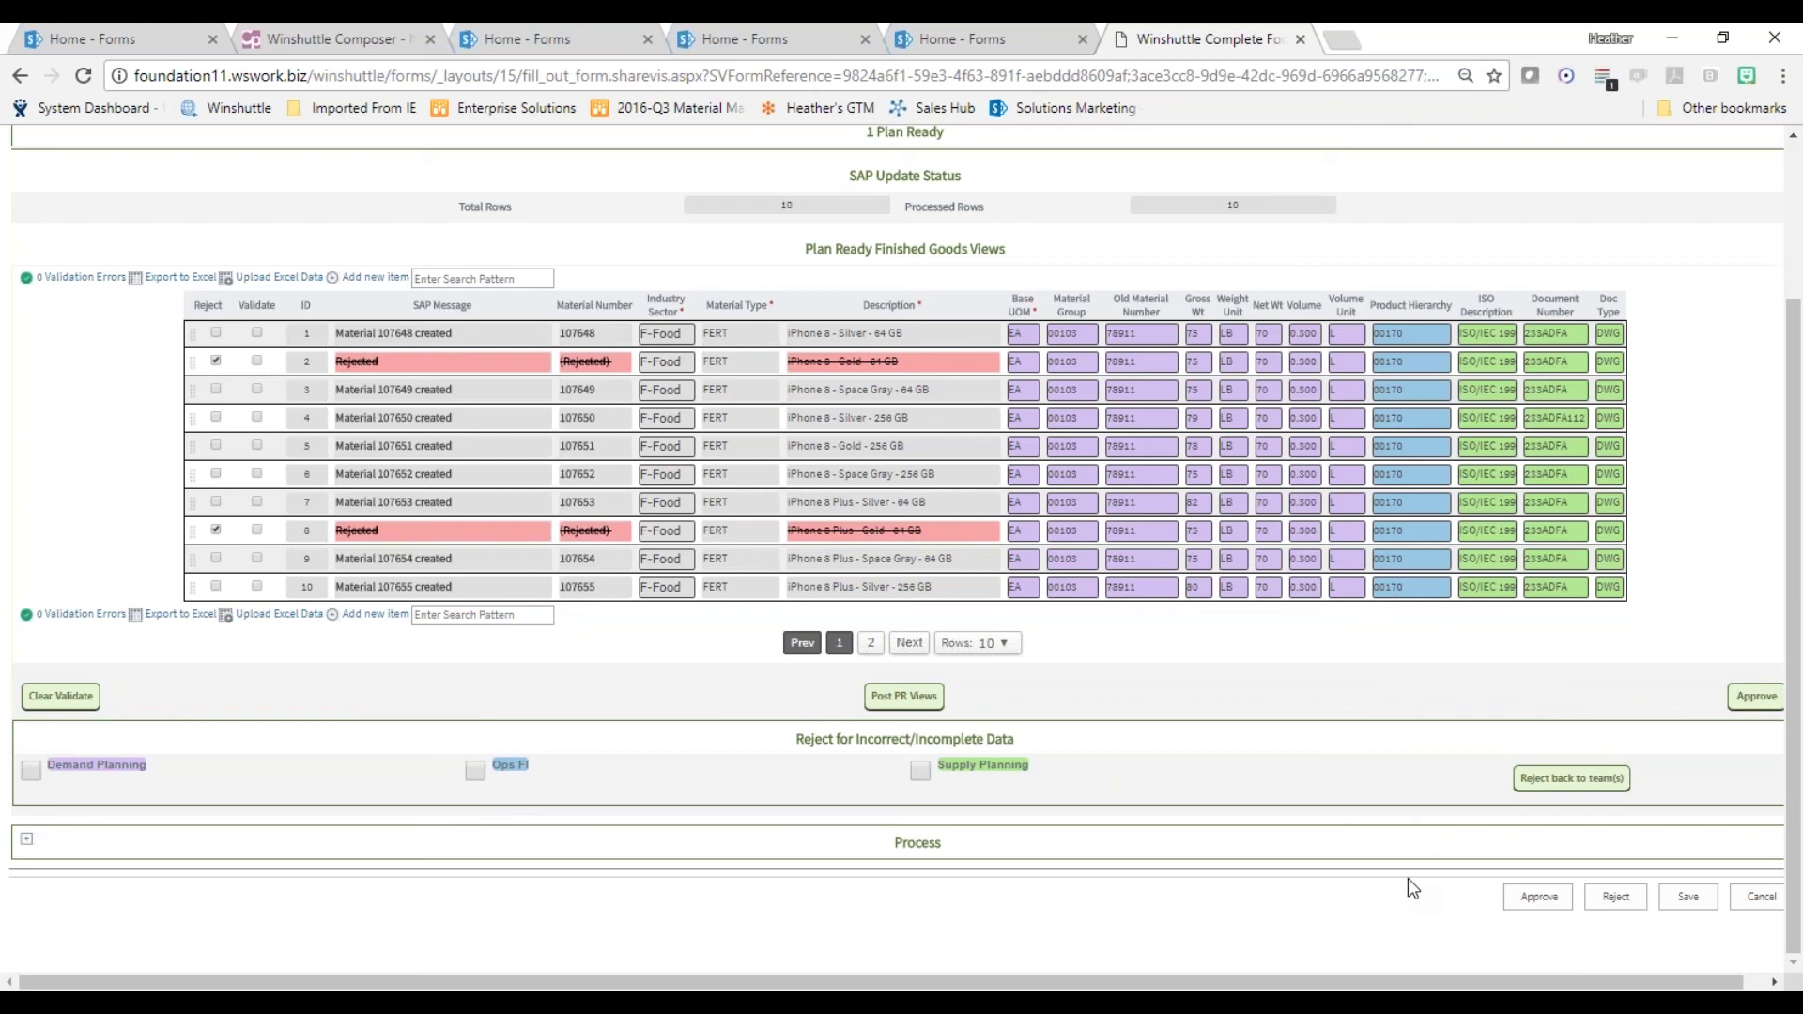
{"action": "left_click", "coordinate": [1616, 897]}
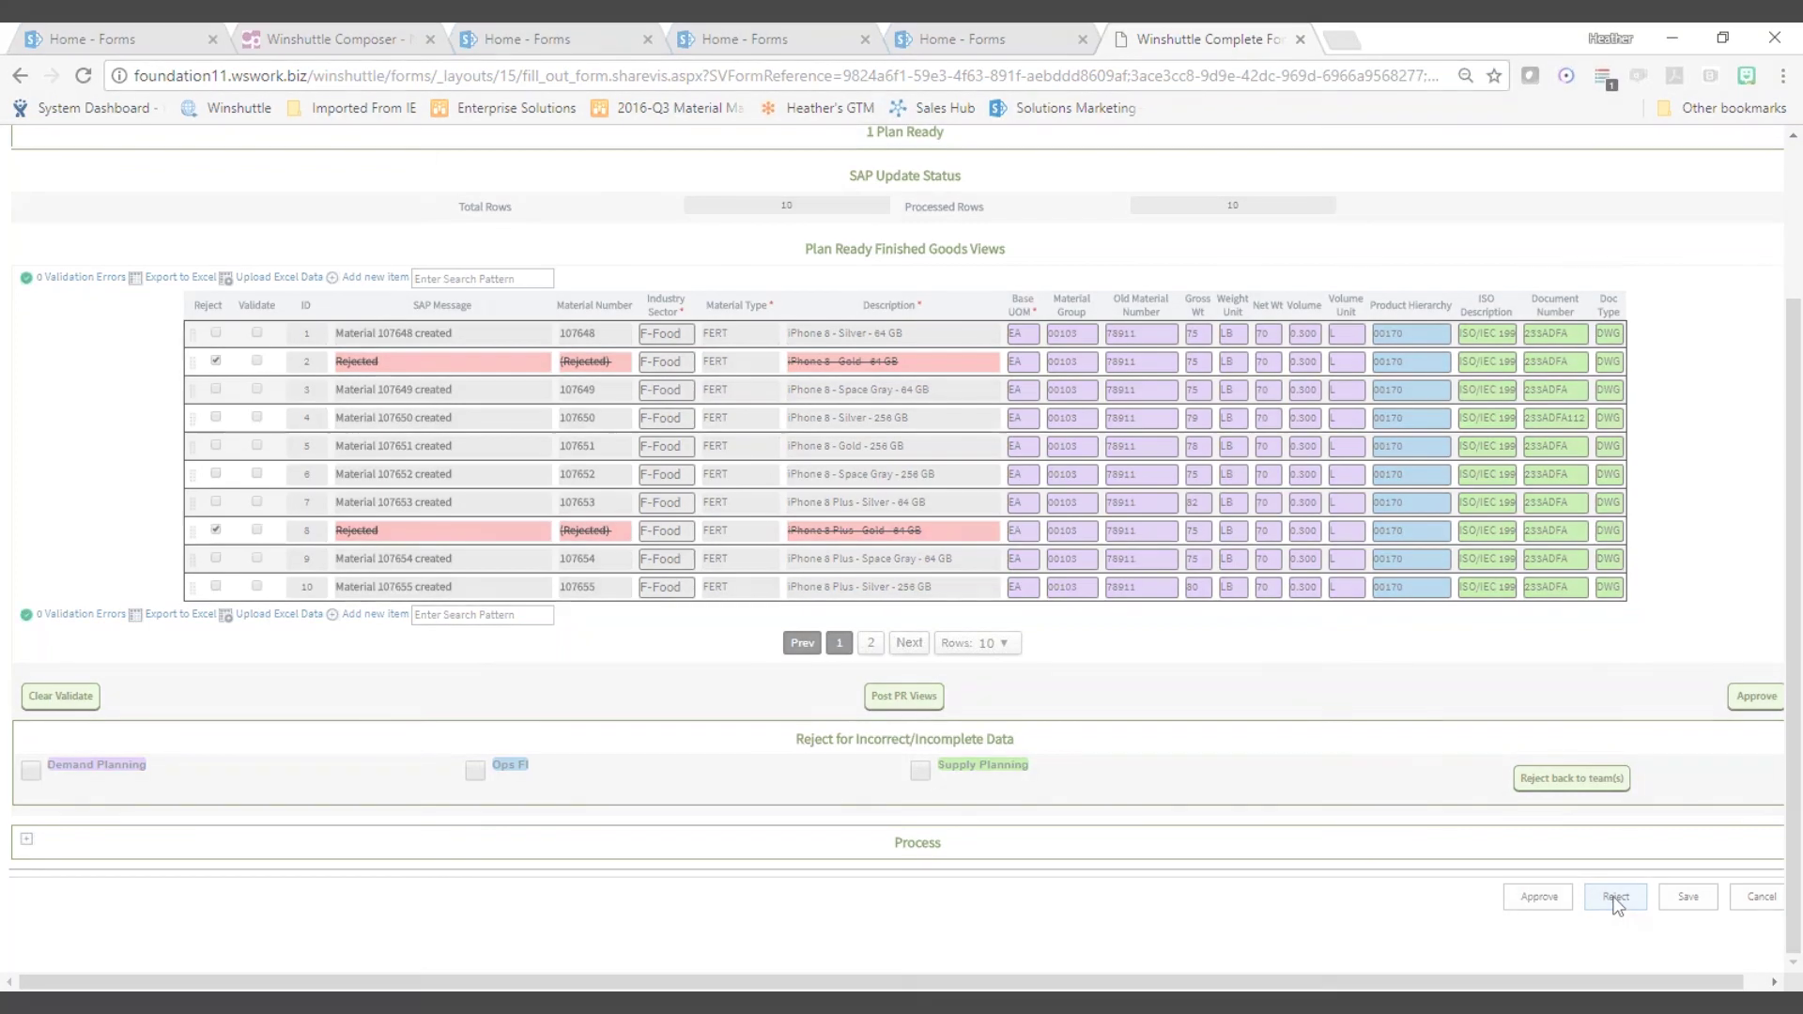